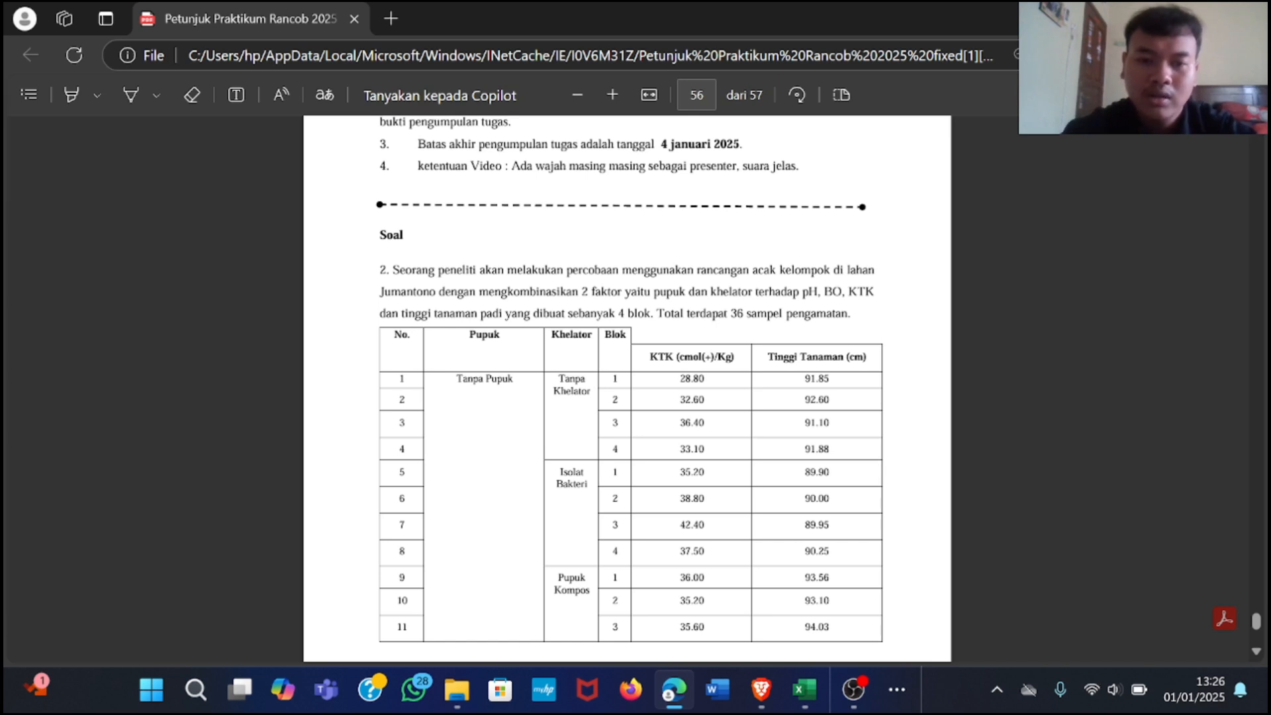
# Step: Read question 2 of the practicum guide, including its data table and sub-questions a and b
pyautogui.scroll(-1, 627, 389)
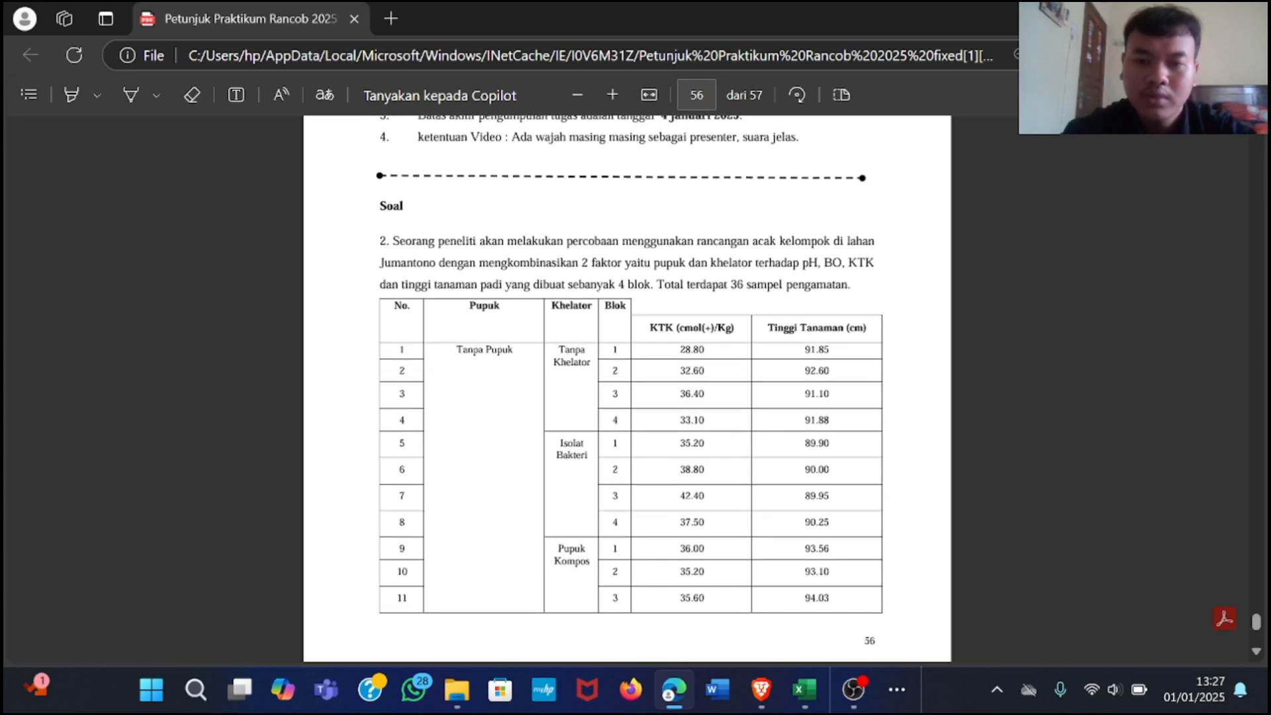
pyautogui.scroll(-1, 627, 389)
pyautogui.scroll(-1, 627, 390)
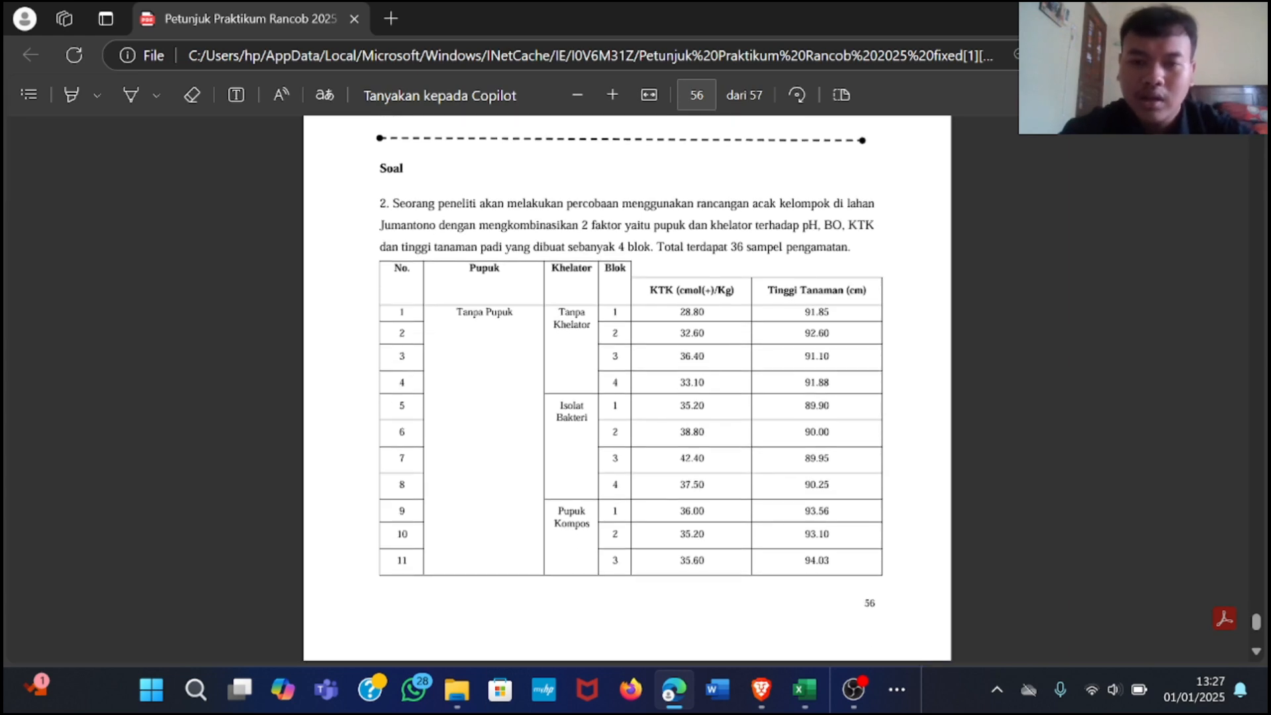
pyautogui.scroll(-10, 627, 390)
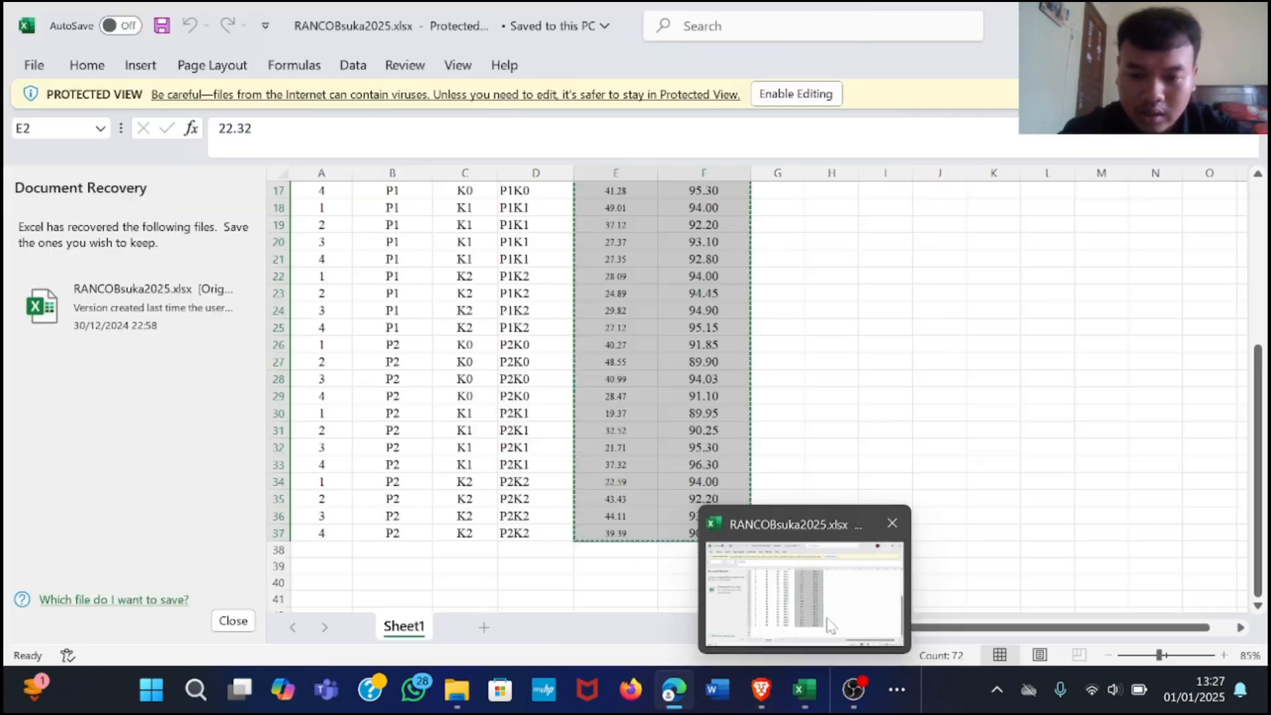
# Step: Switch to RANCOBsuka2025.xlsx in Excel, review the treatment, KTK and Tinggi Tanaman data, and return to the practicum guide
pyautogui.click(804, 596)
pyautogui.scroll(5, 618, 387)
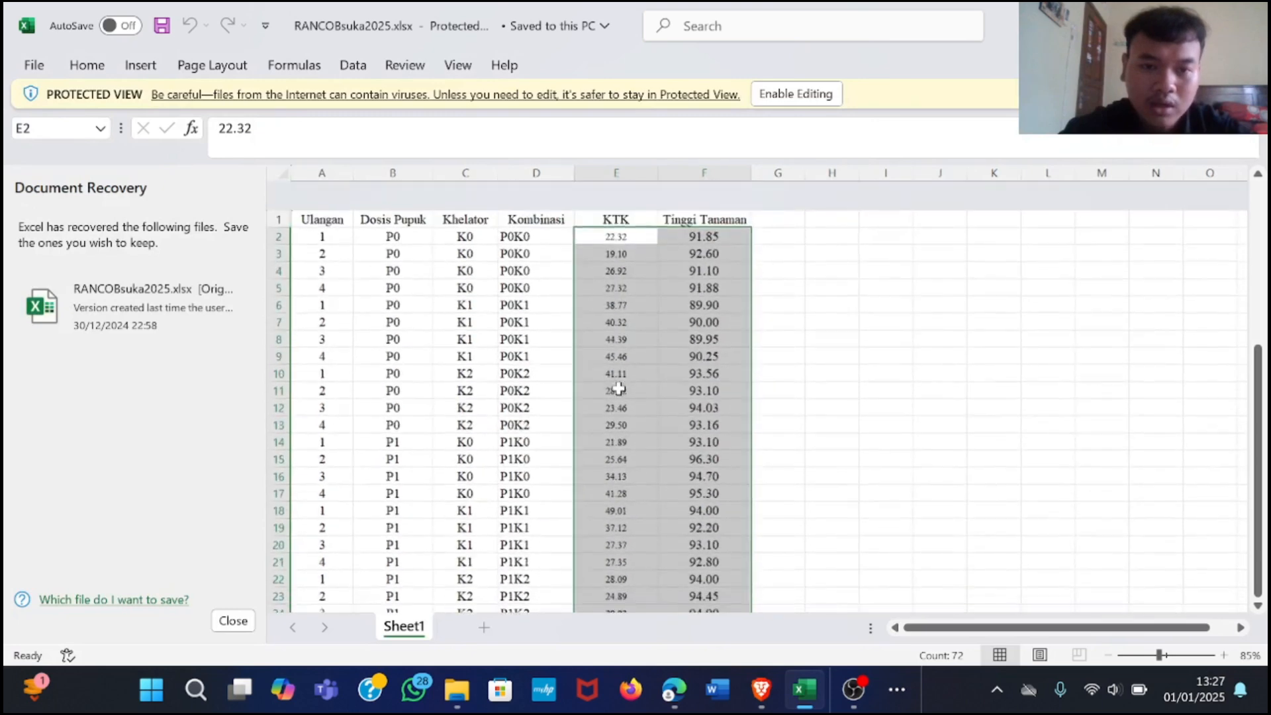
pyautogui.scroll(-4, 619, 387)
pyautogui.scroll(-4, 618, 387)
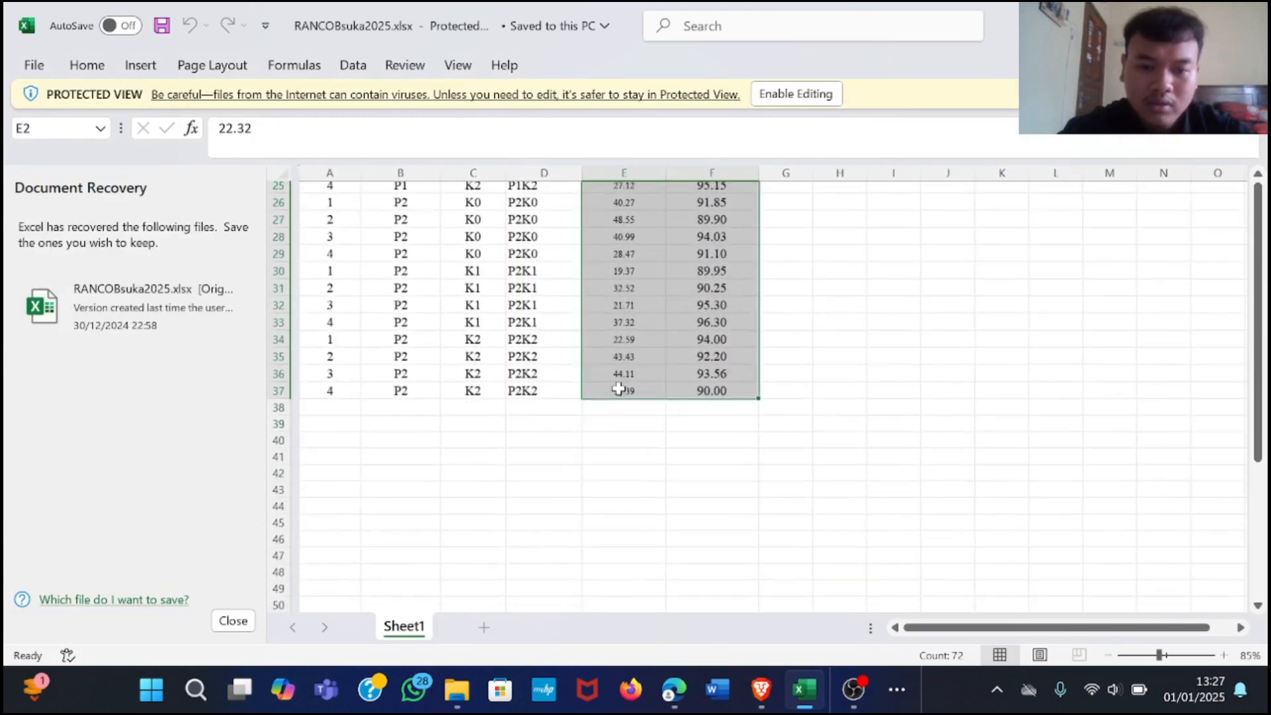
pyautogui.scroll(8, 618, 388)
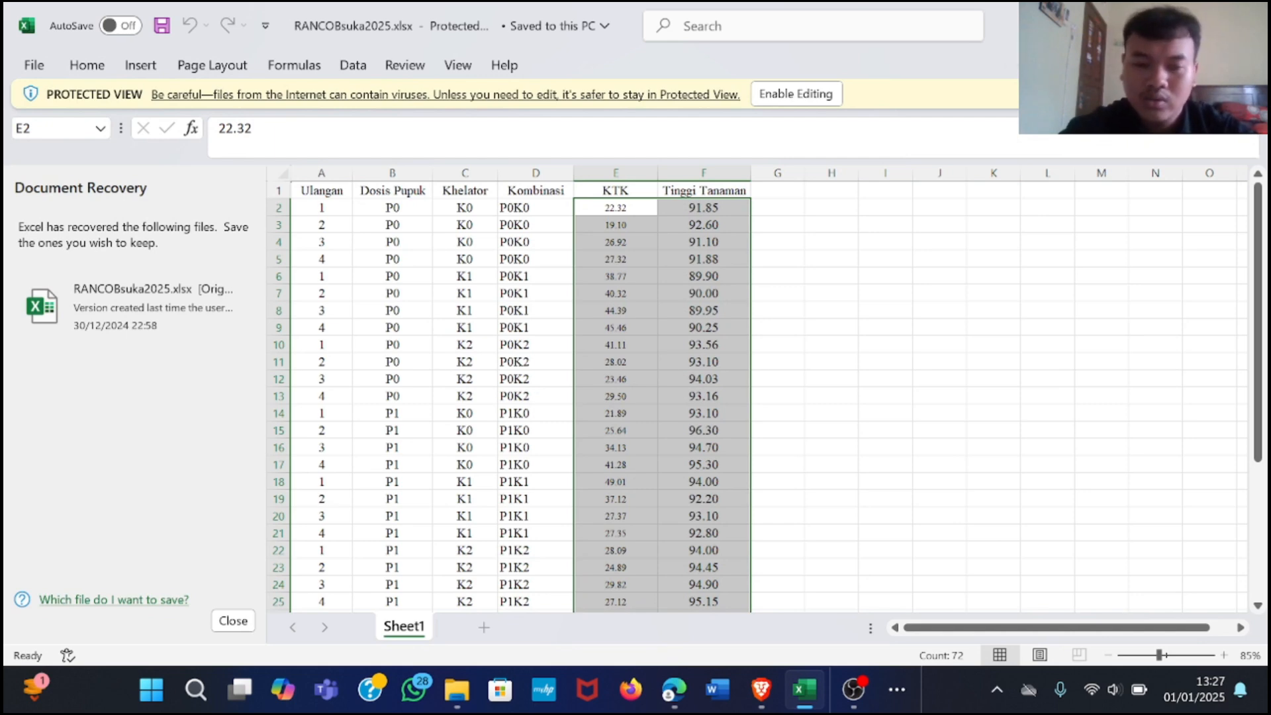
pyautogui.hotkey('alt', 'Tab')
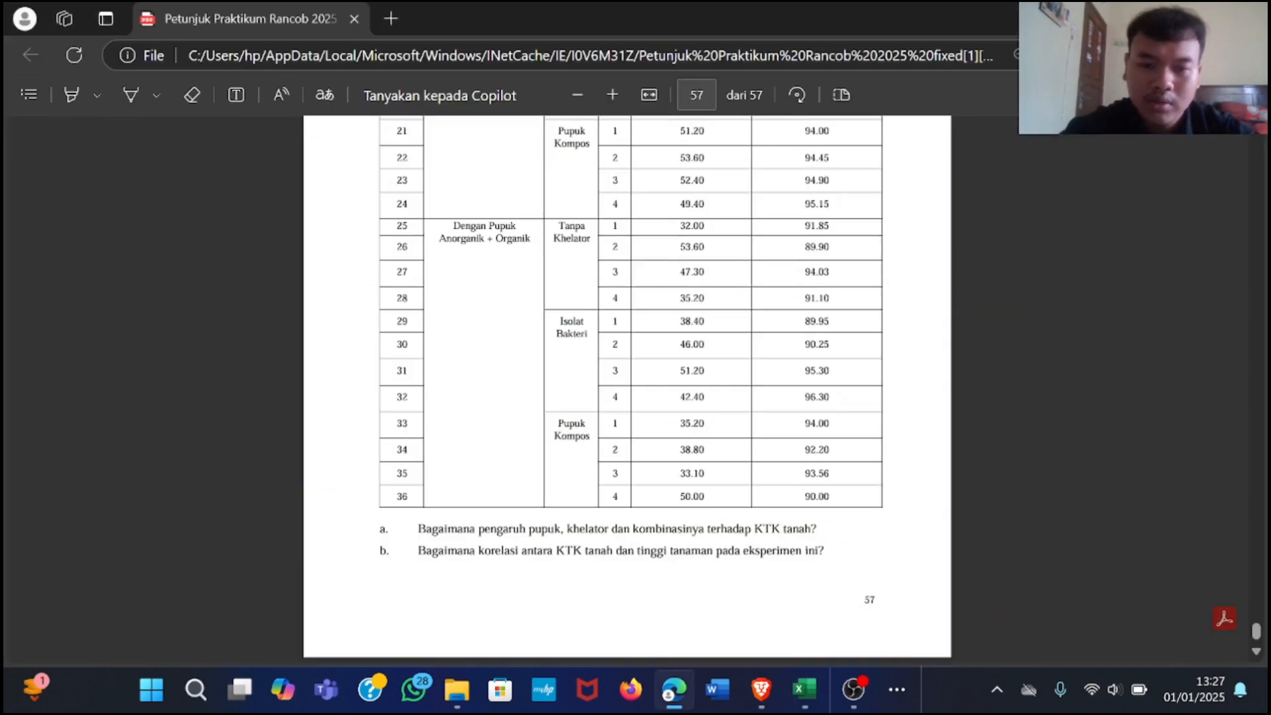
# Step: Switch to SPSS Statistics and import Sheet1 of the Excel file RANCOBsuka2025.xlsx, reading variable names from the first row
pyautogui.click(896, 694)
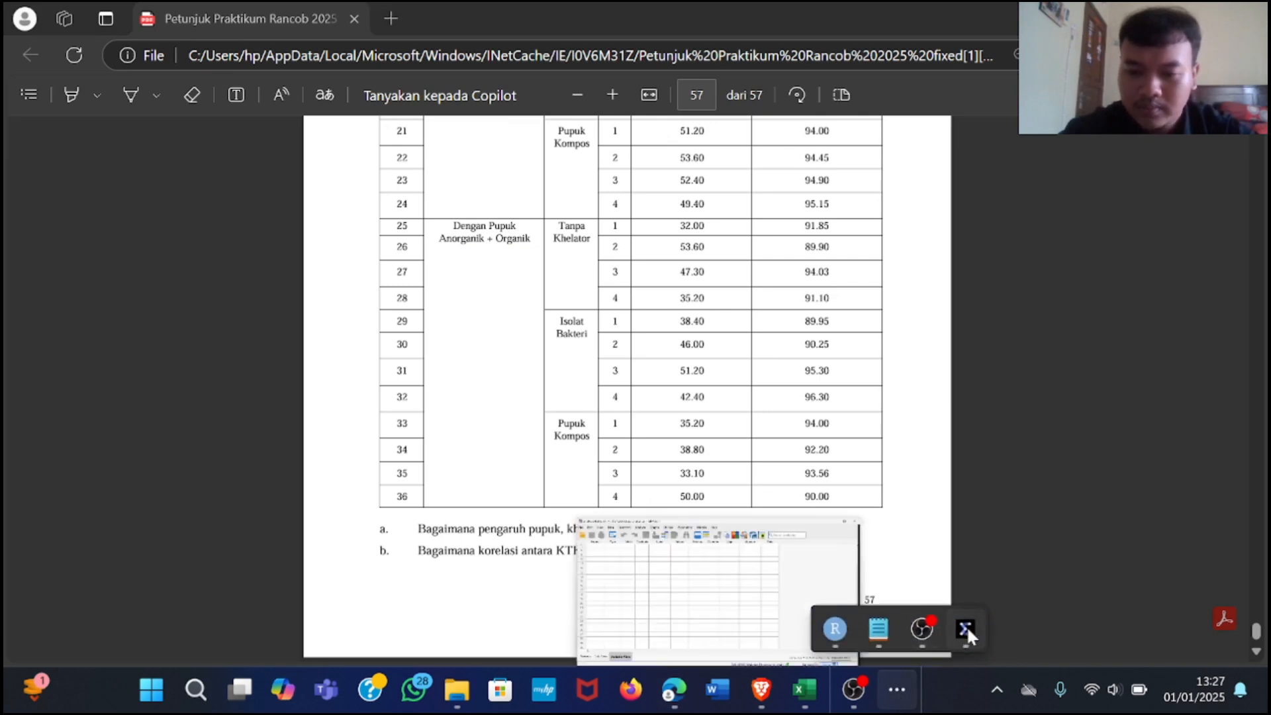
pyautogui.click(965, 627)
pyautogui.click(239, 230)
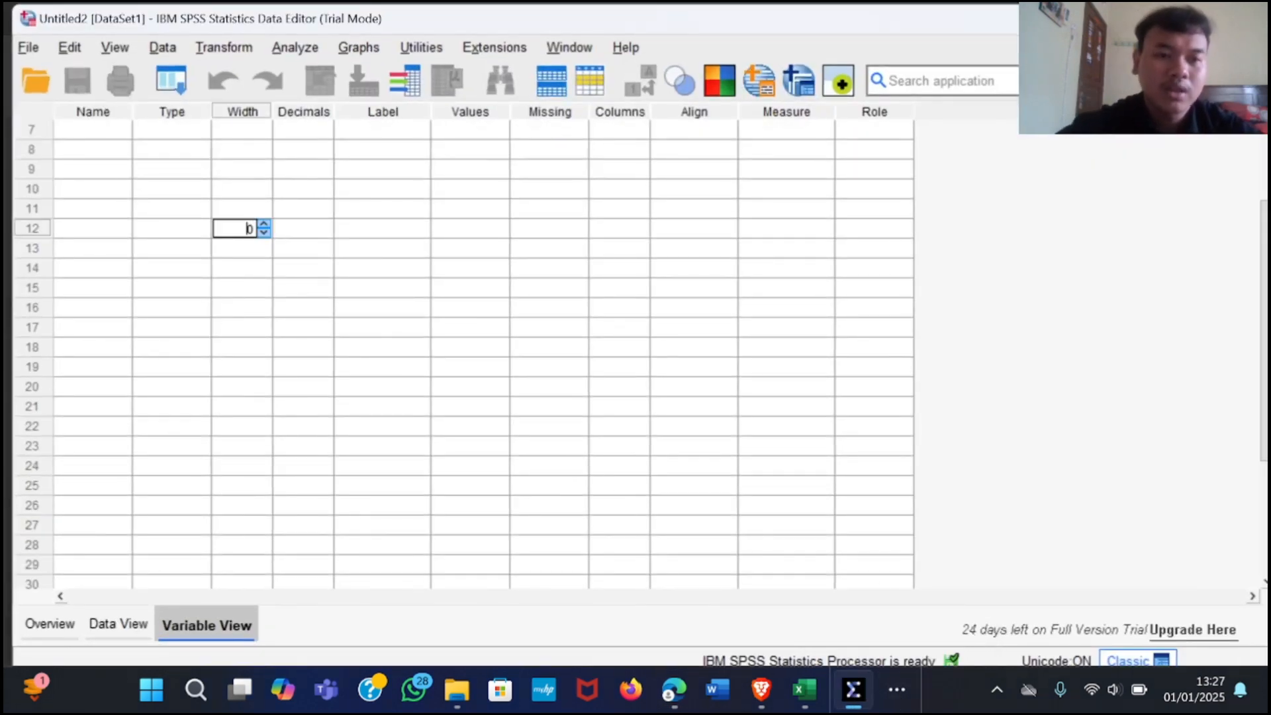
pyautogui.click(93, 131)
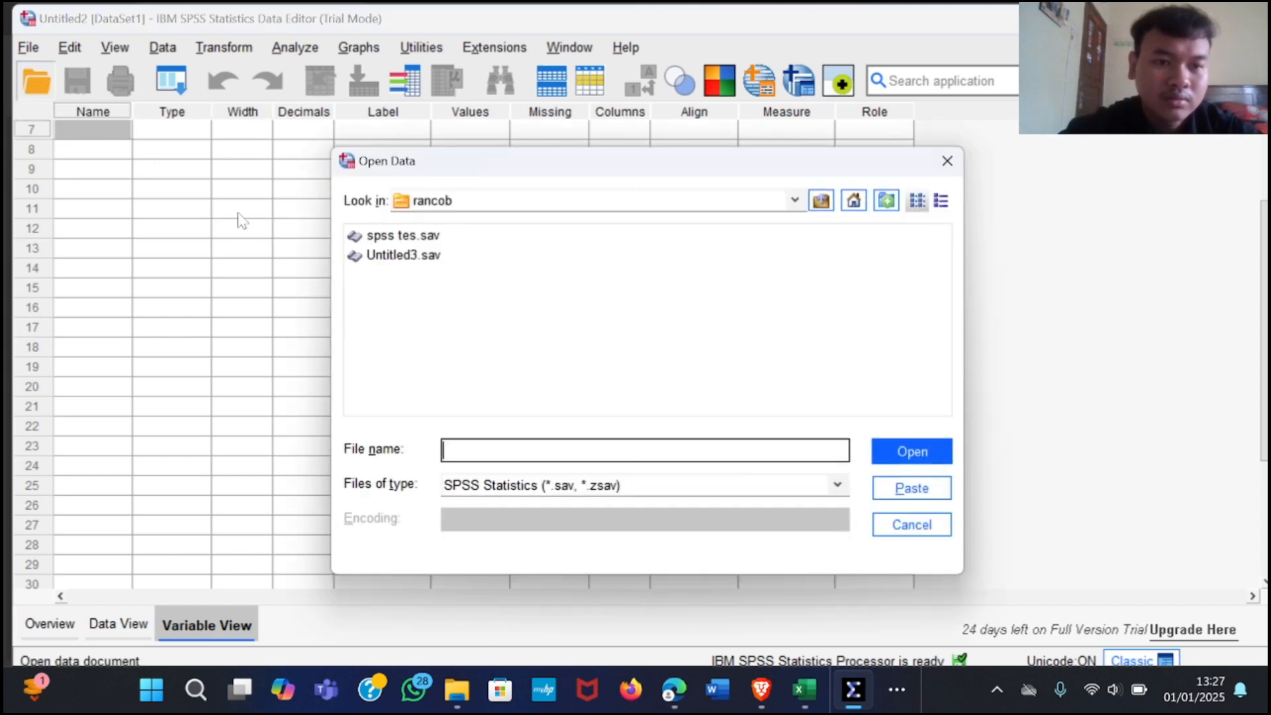
pyautogui.click(646, 490)
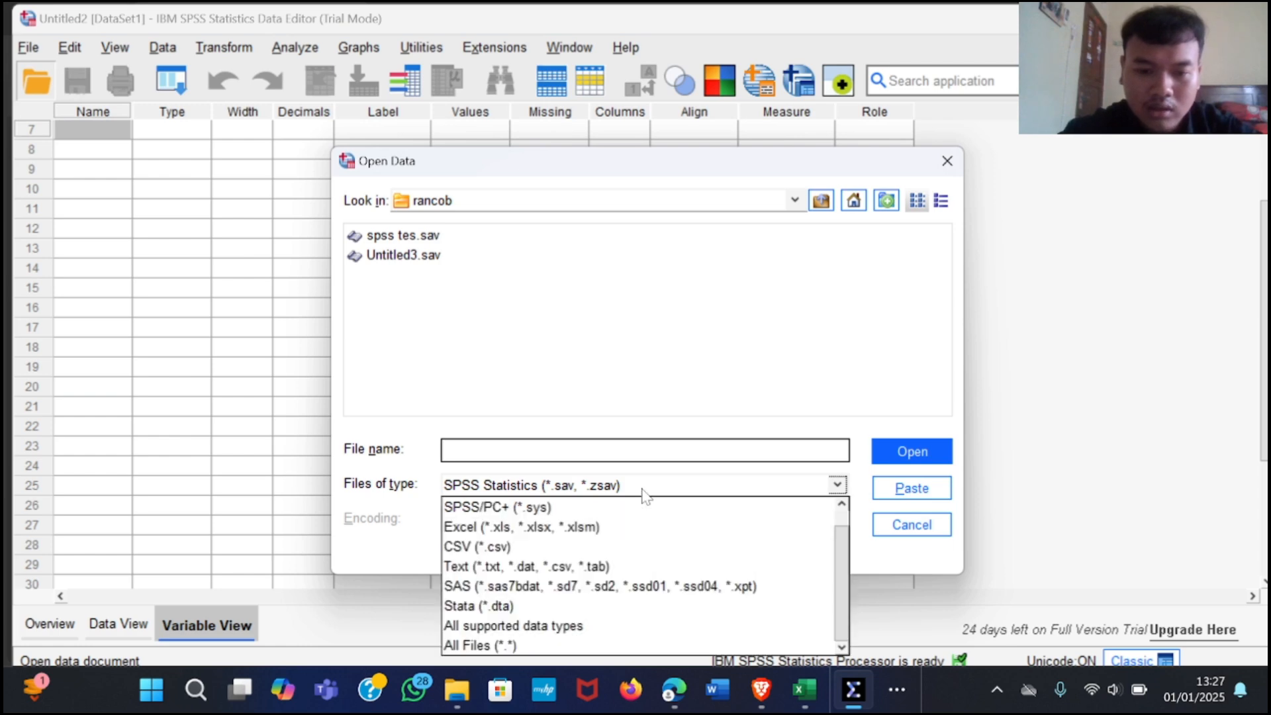
pyautogui.click(523, 529)
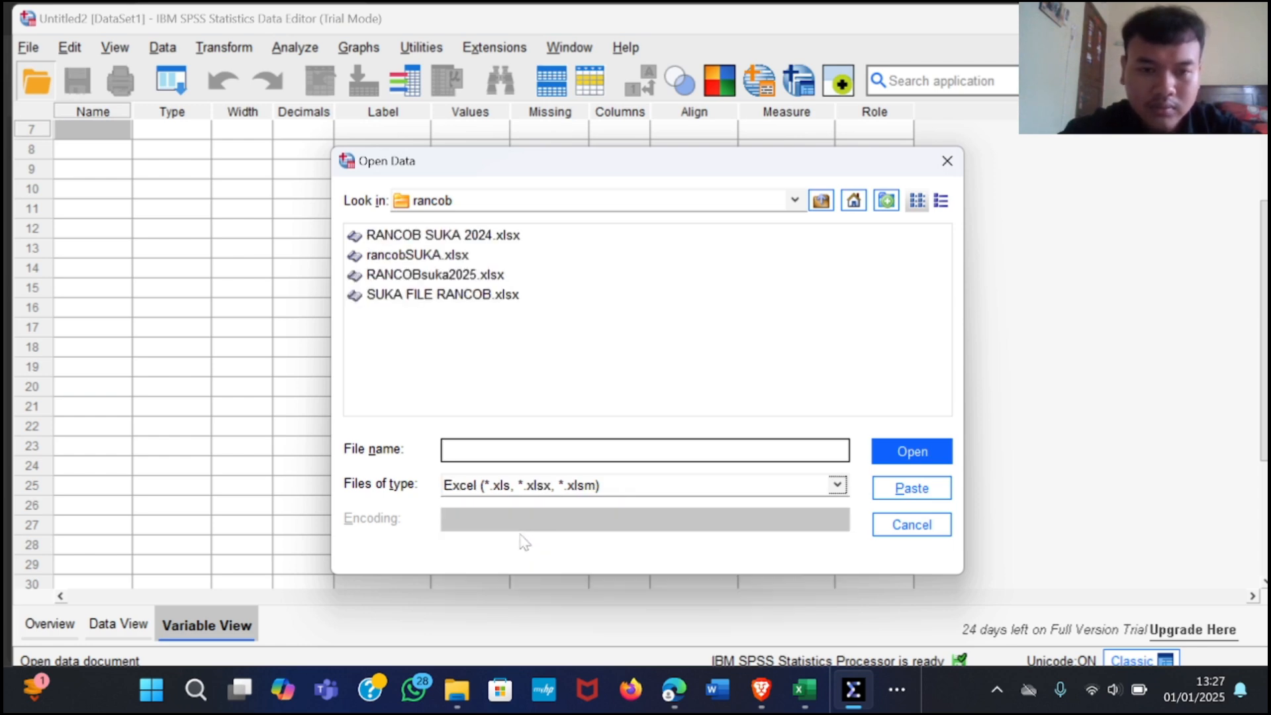
pyautogui.click(462, 275)
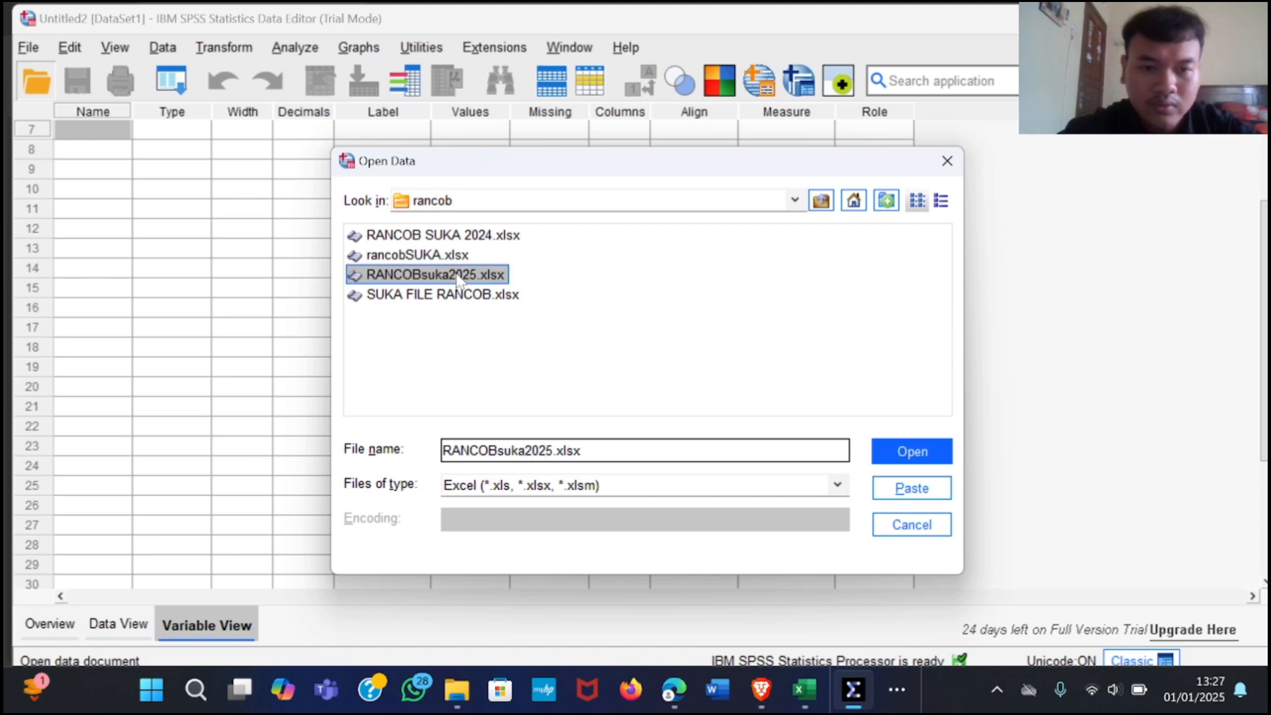
pyautogui.click(914, 455)
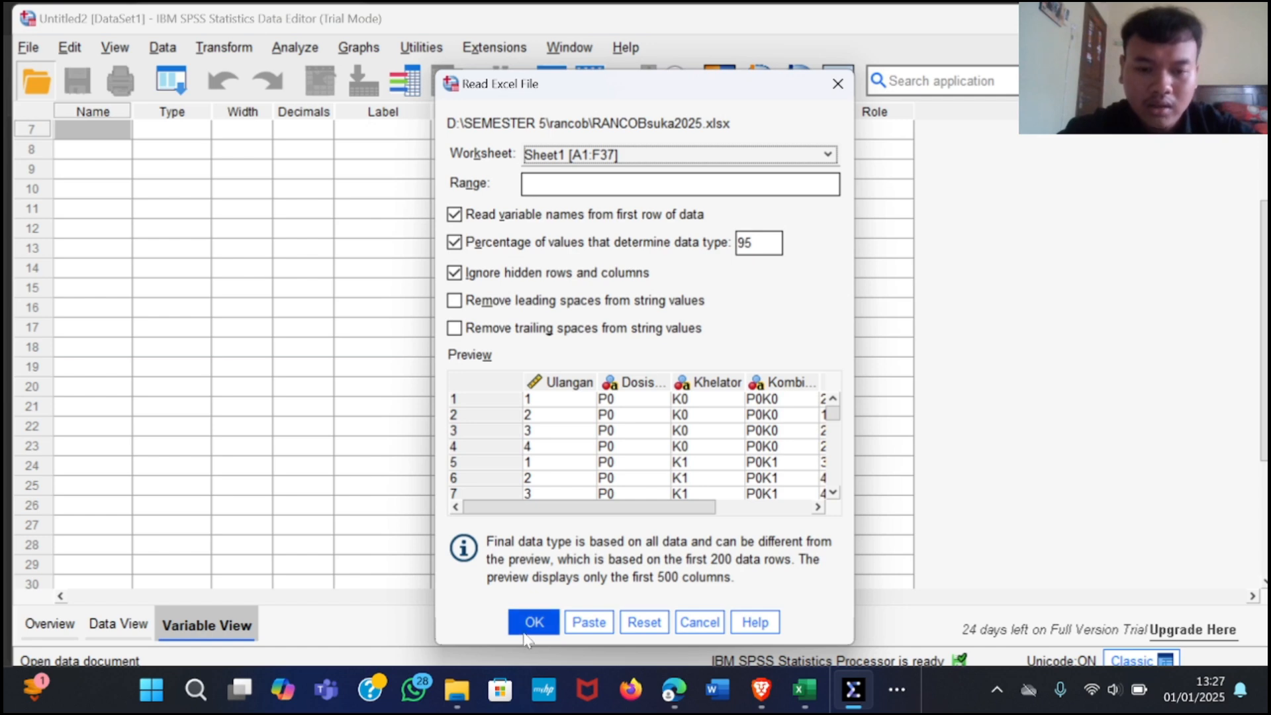
pyautogui.click(529, 624)
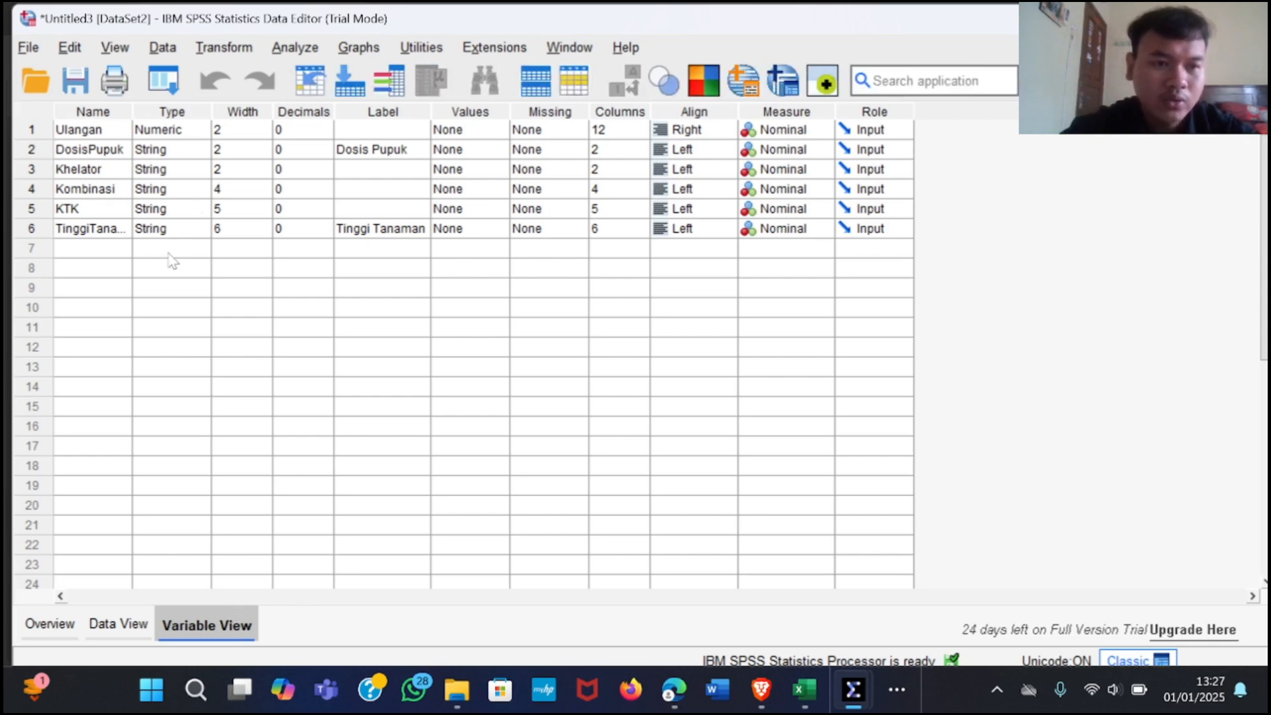
# Step: Change the variable type of both KTK and Tinggi Tanaman to Numeric
pyautogui.click(187, 209)
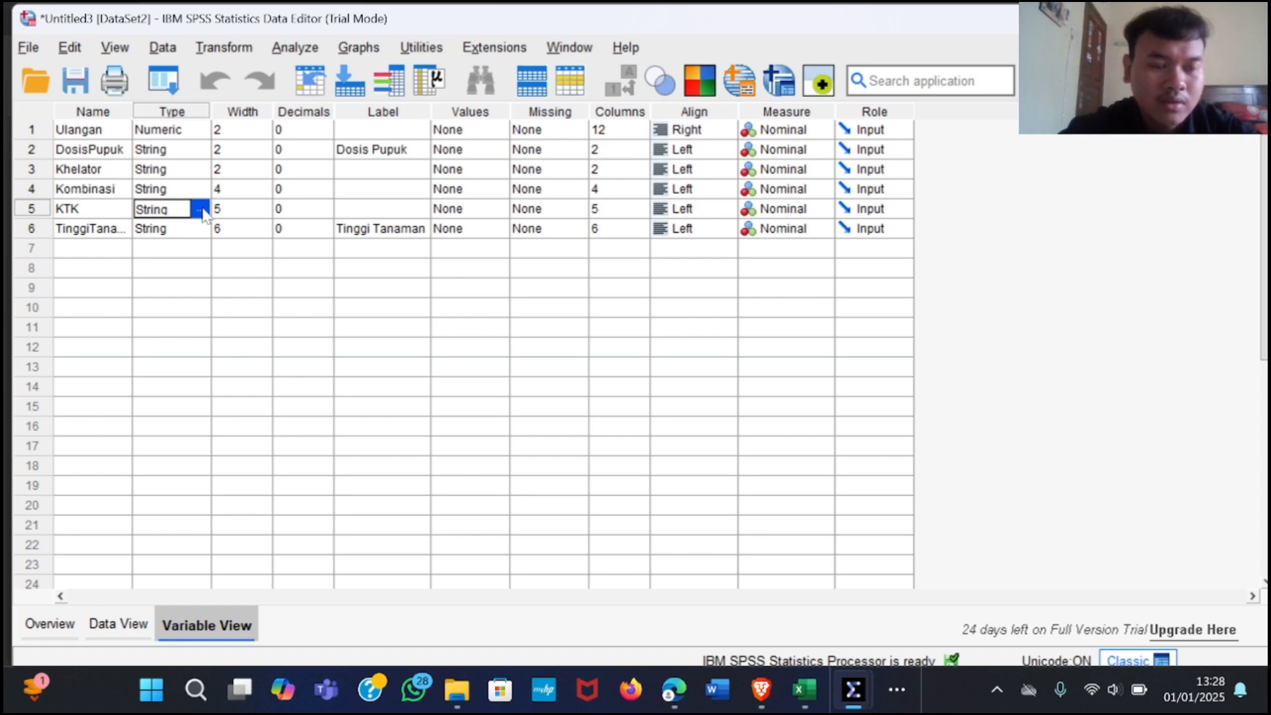
pyautogui.click(199, 209)
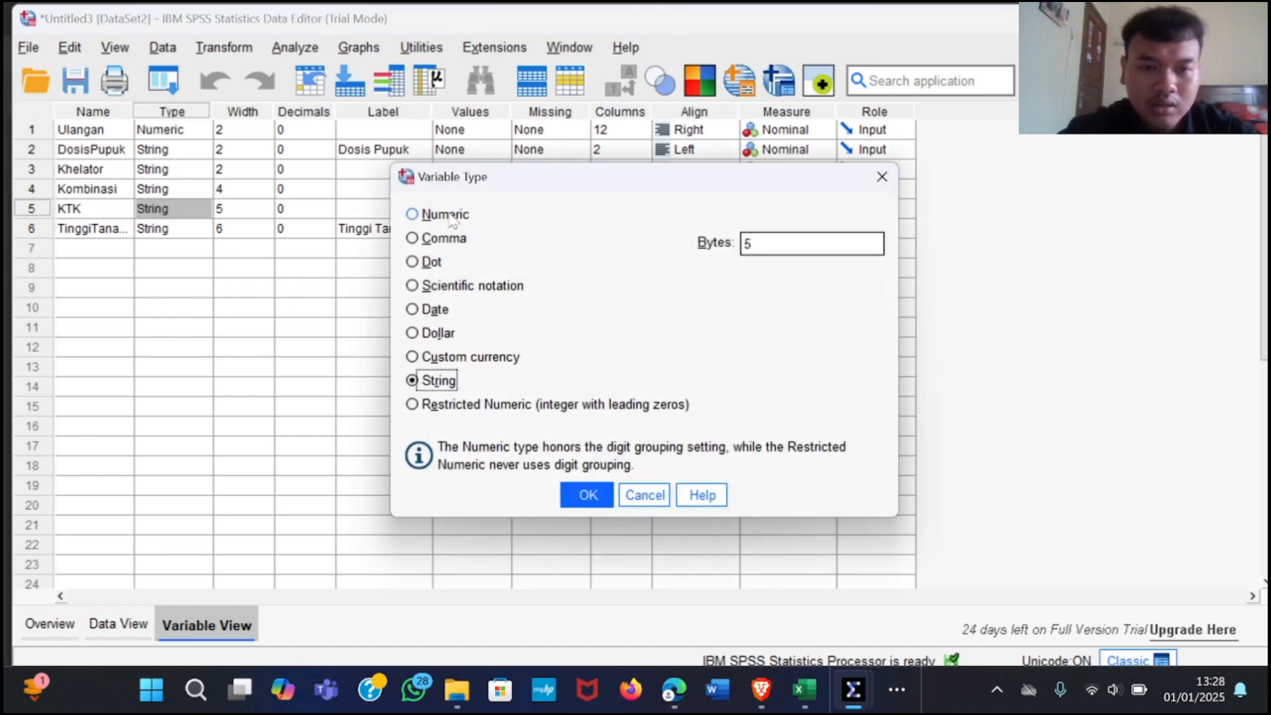
pyautogui.click(449, 219)
pyautogui.click(588, 496)
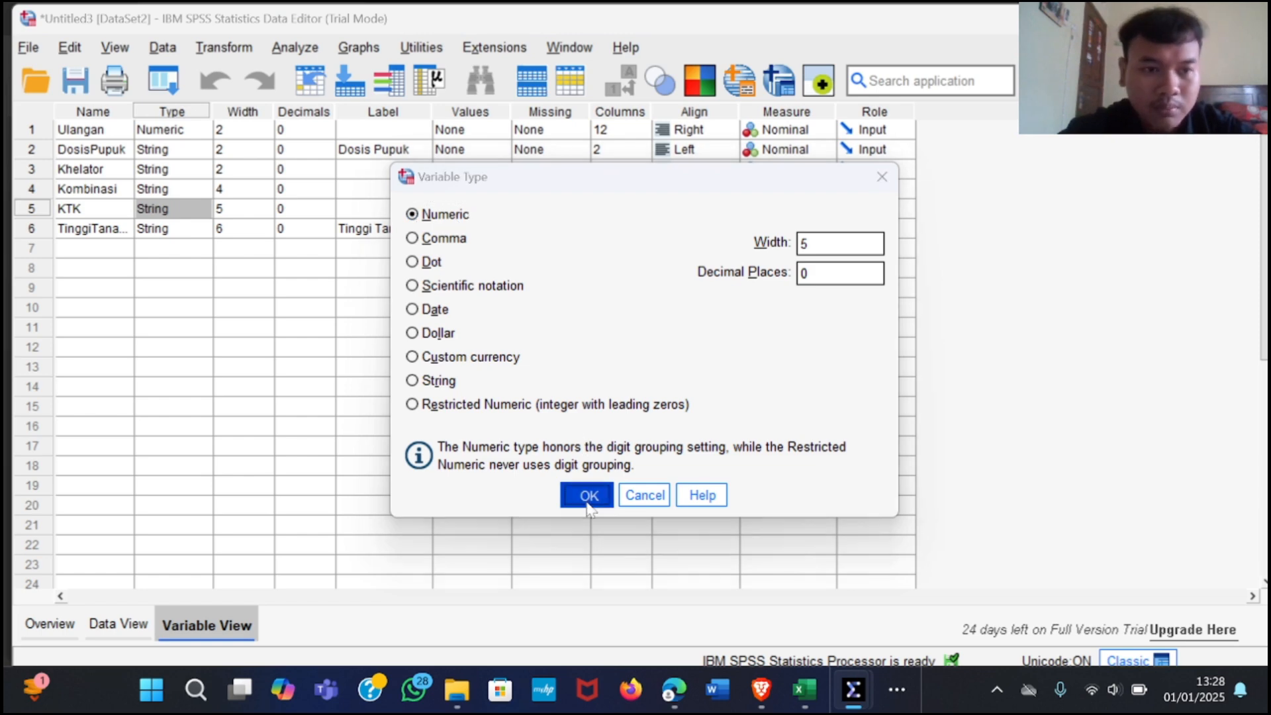
pyautogui.click(200, 229)
pyautogui.click(202, 229)
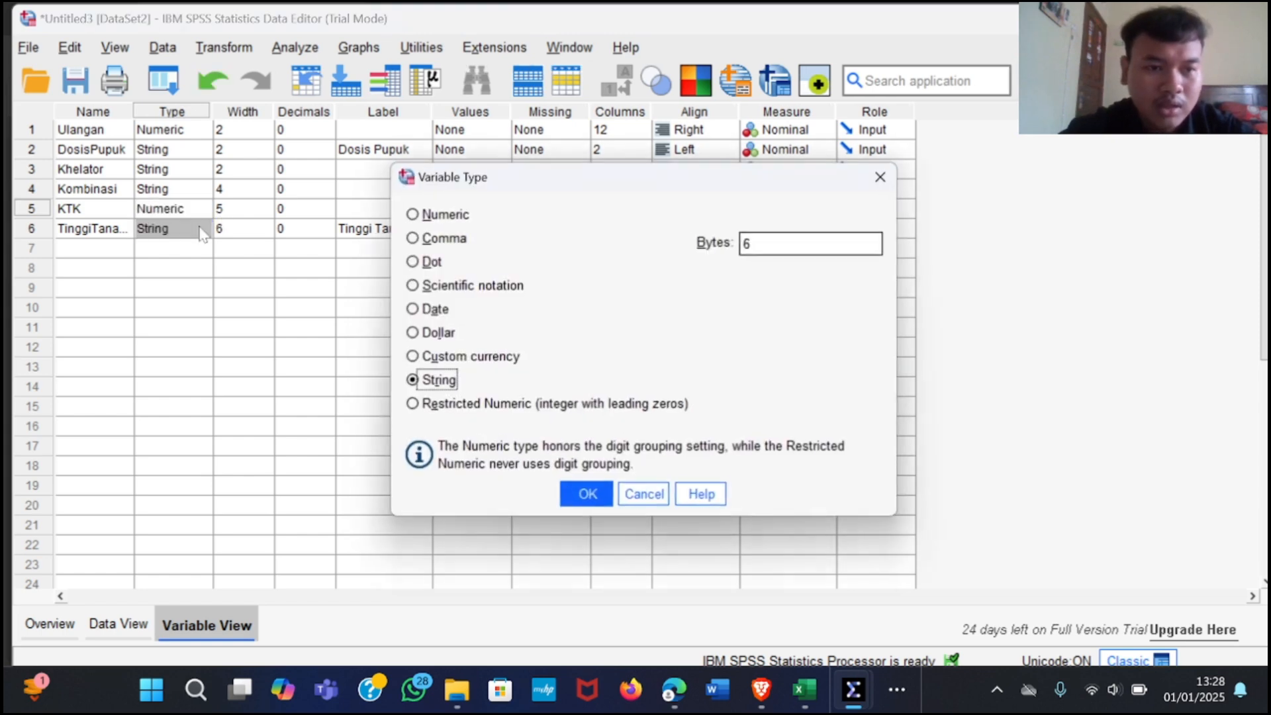
pyautogui.click(427, 216)
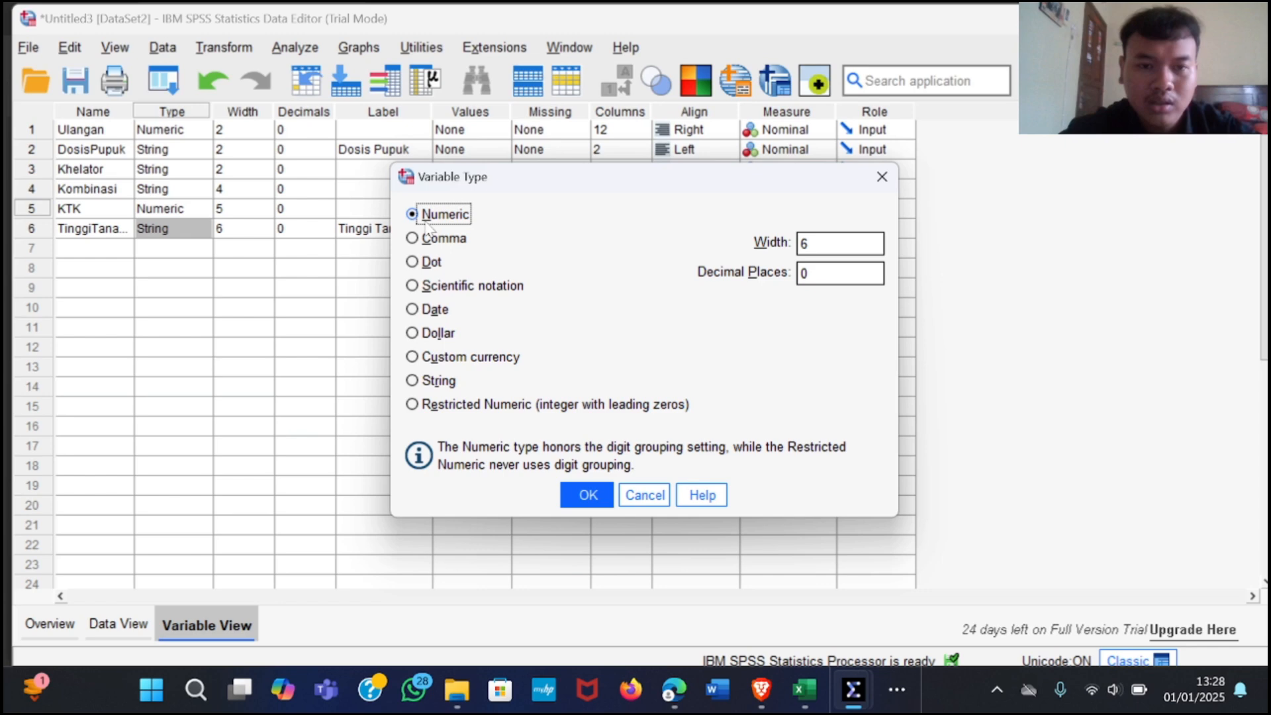
pyautogui.click(585, 498)
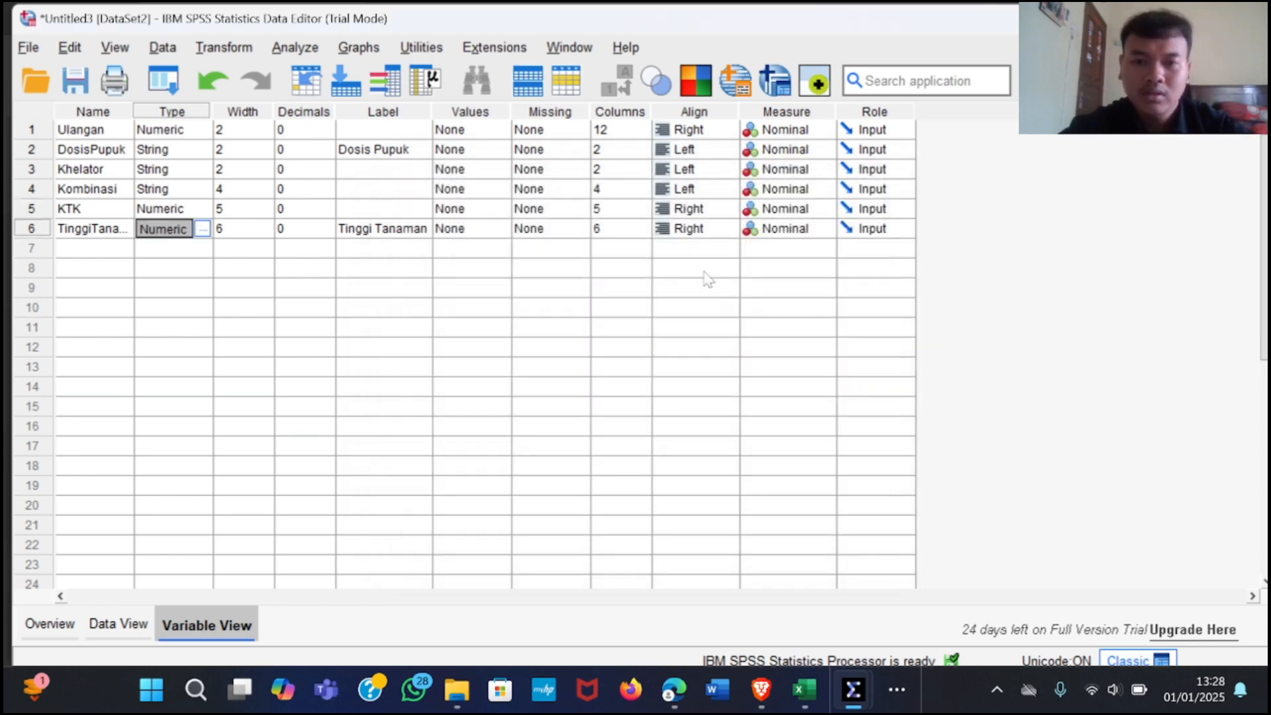
# Step: Set the measurement level of KTK and Tinggi Tanaman to Scale
pyautogui.click(812, 209)
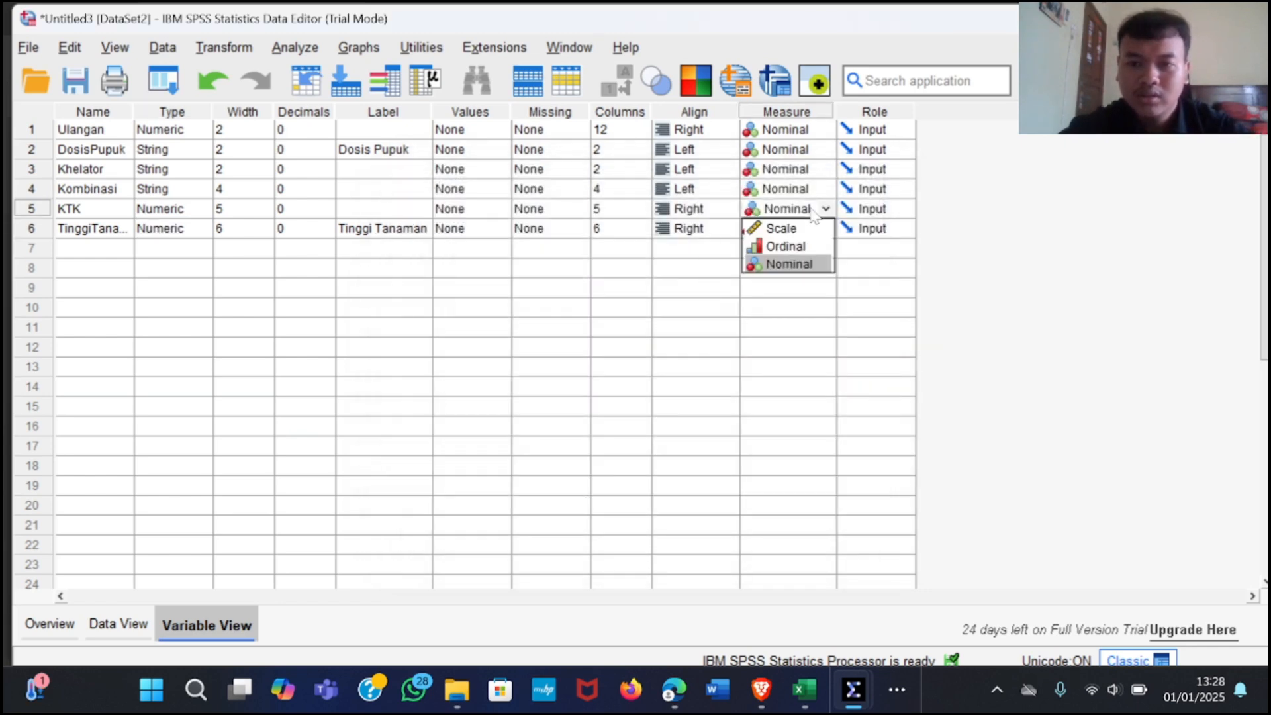
pyautogui.click(814, 229)
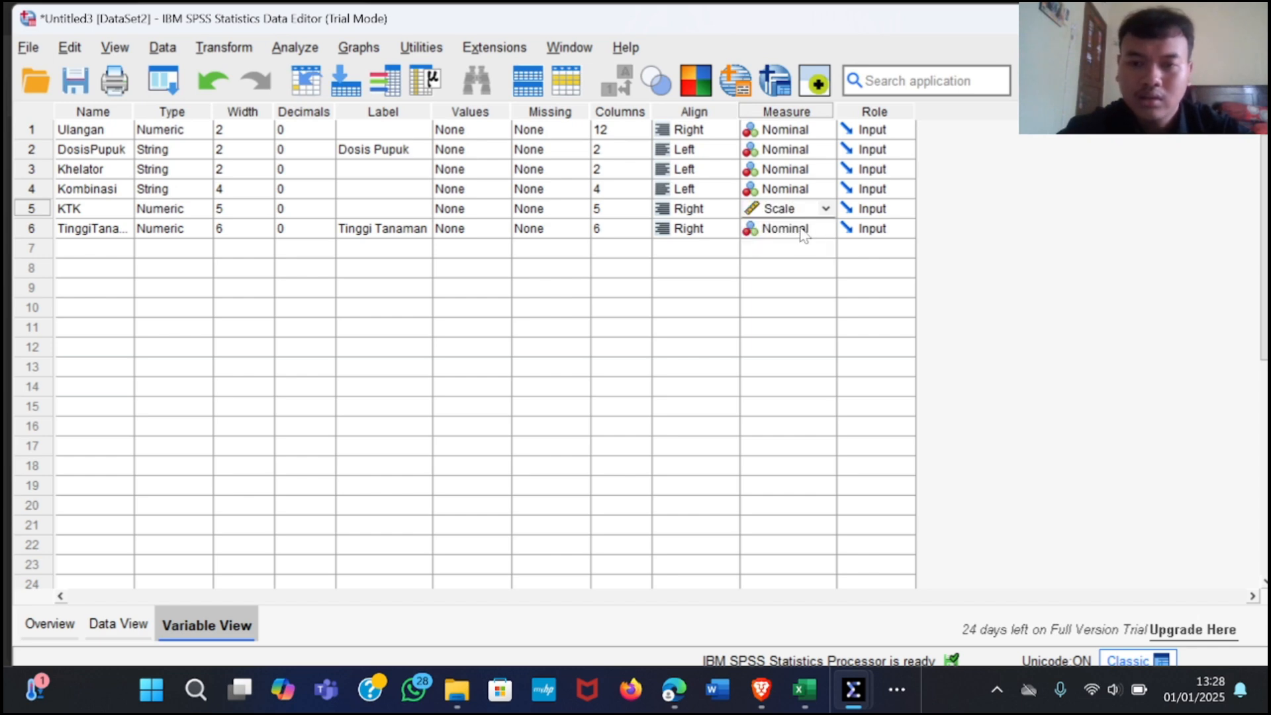
pyautogui.click(802, 230)
pyautogui.click(802, 232)
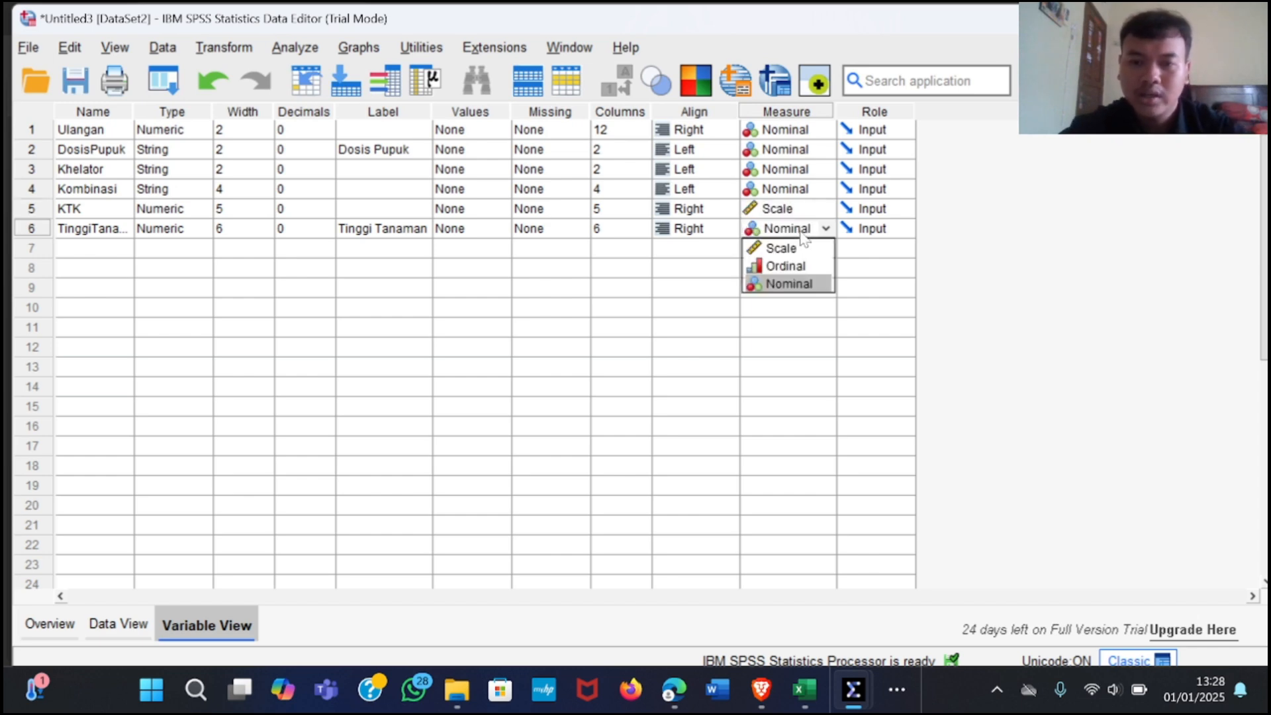
pyautogui.click(798, 250)
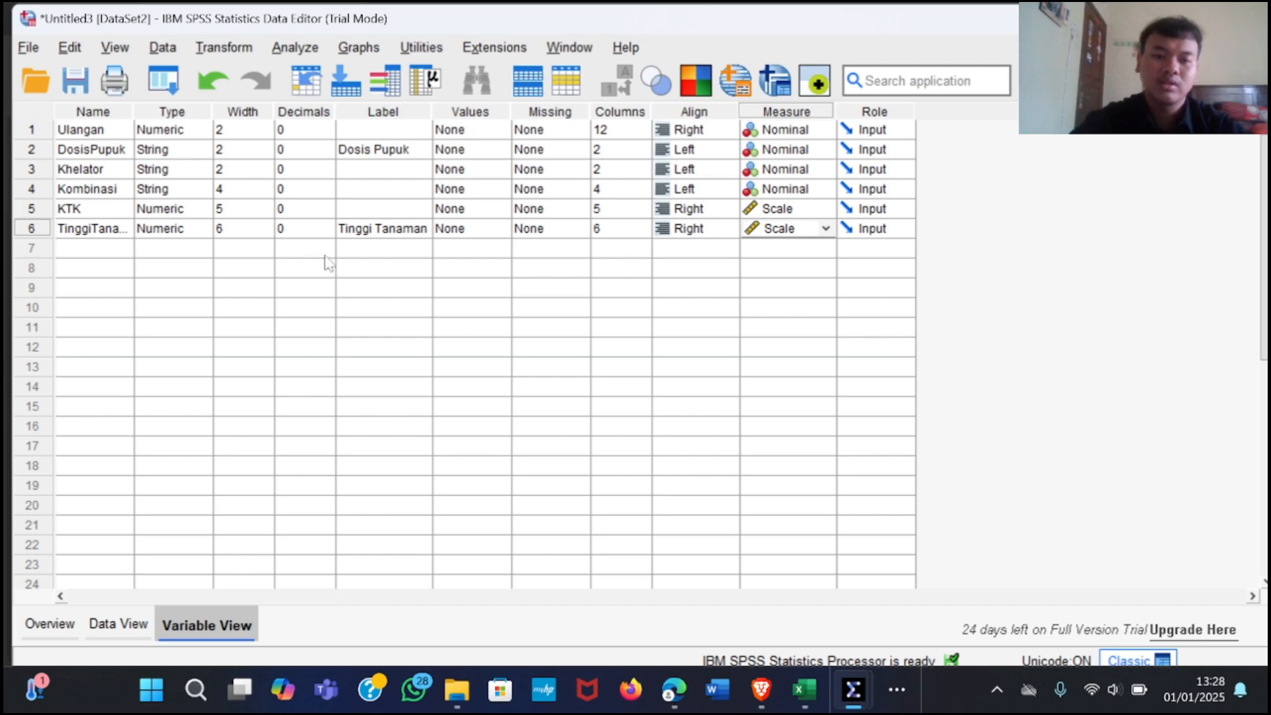
# Step: Display the dataset's values and check the KTK column from its first cell
pyautogui.click(126, 624)
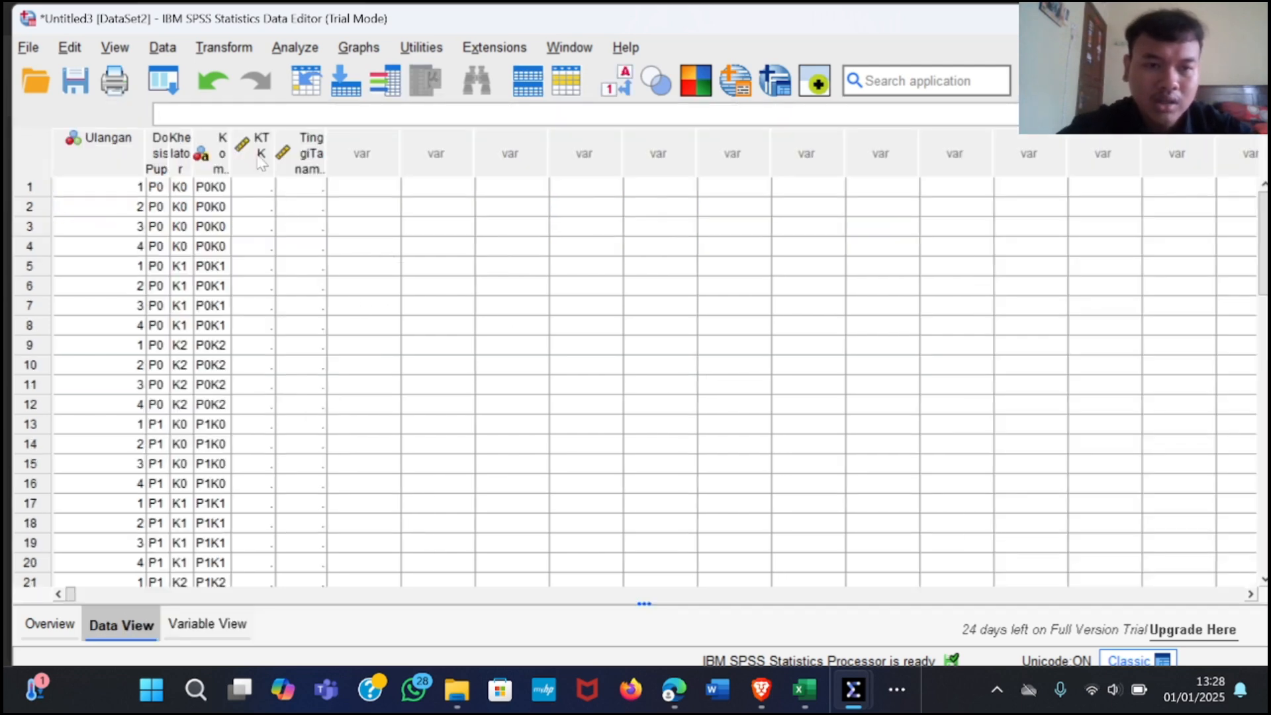
pyautogui.click(268, 245)
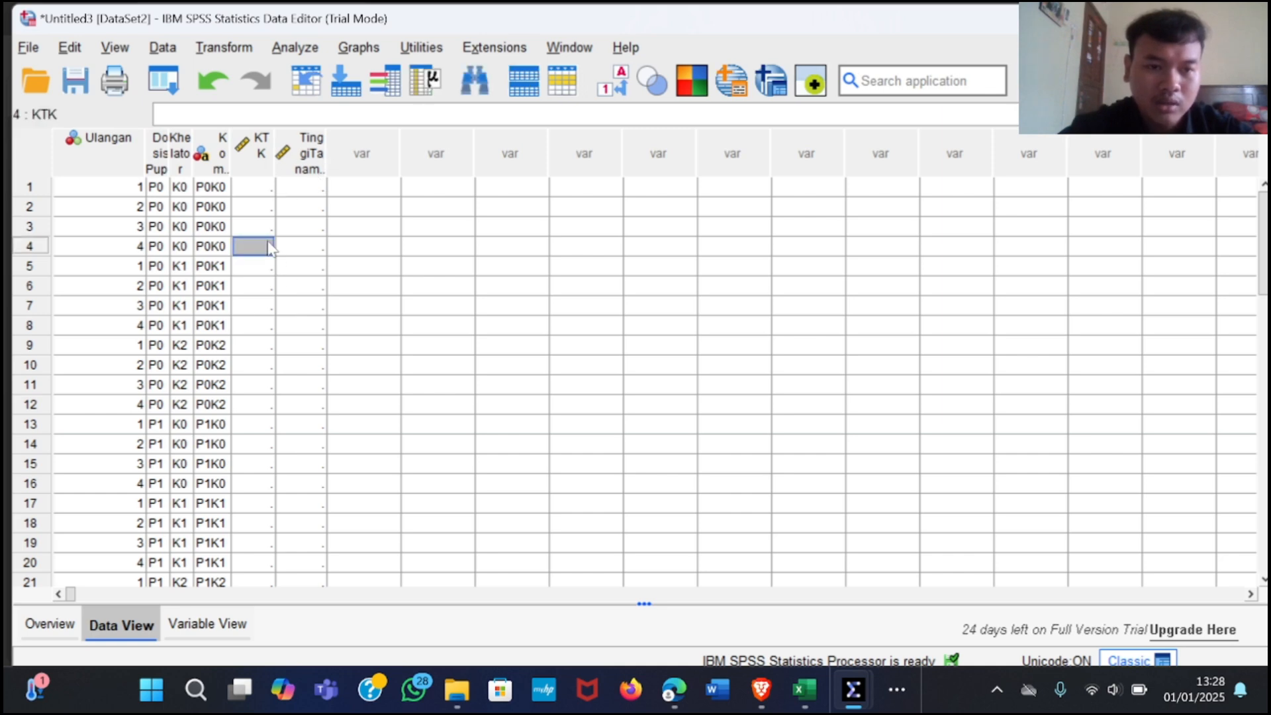
pyautogui.click(262, 196)
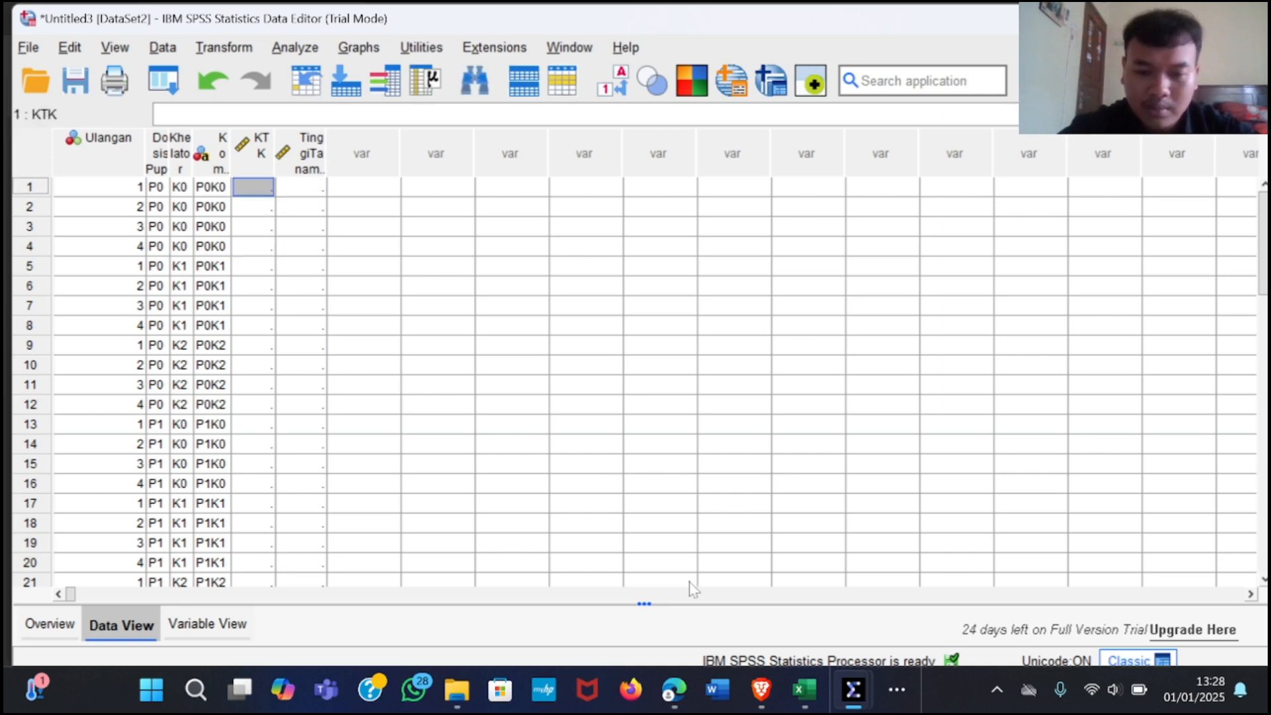
# Step: In Excel, copy the KTK and Tinggi Tanaman values in cells E2:F37 of RANCOBsuka2025.xlsx
pyautogui.click(801, 692)
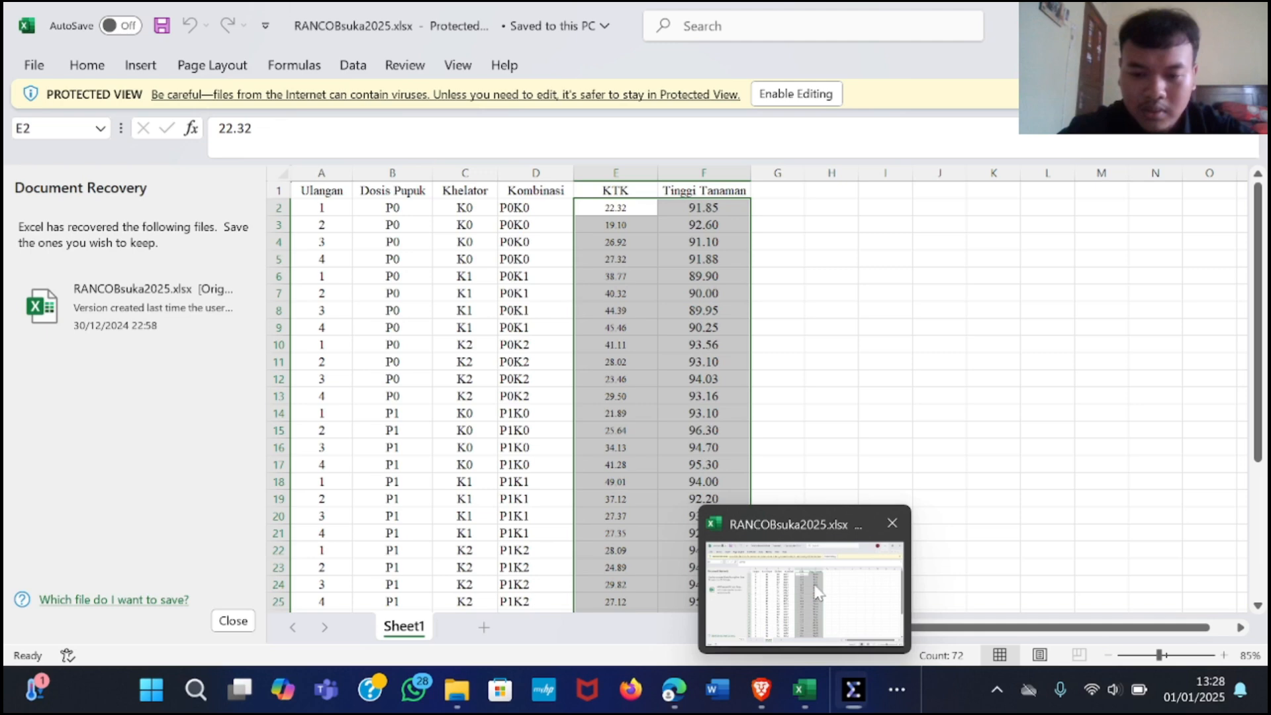
pyautogui.click(687, 268)
pyautogui.click(778, 259)
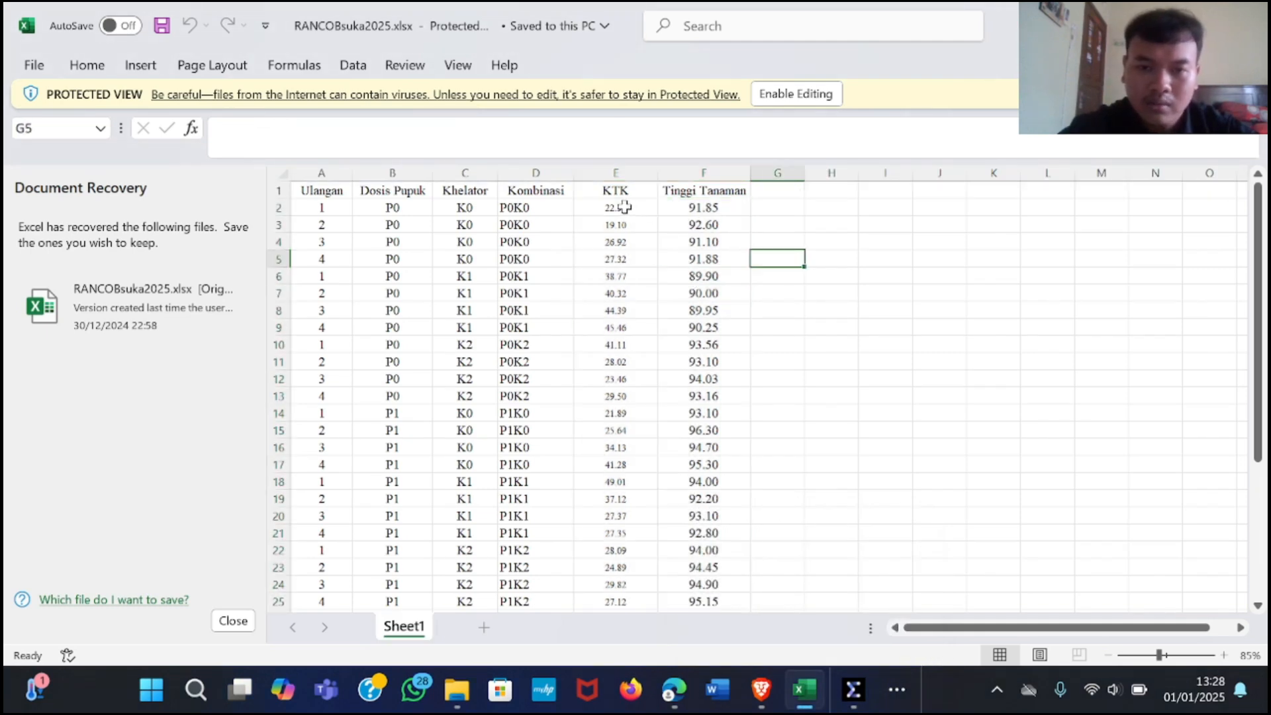
pyautogui.moveTo(632, 208); pyautogui.dragTo(705, 586)
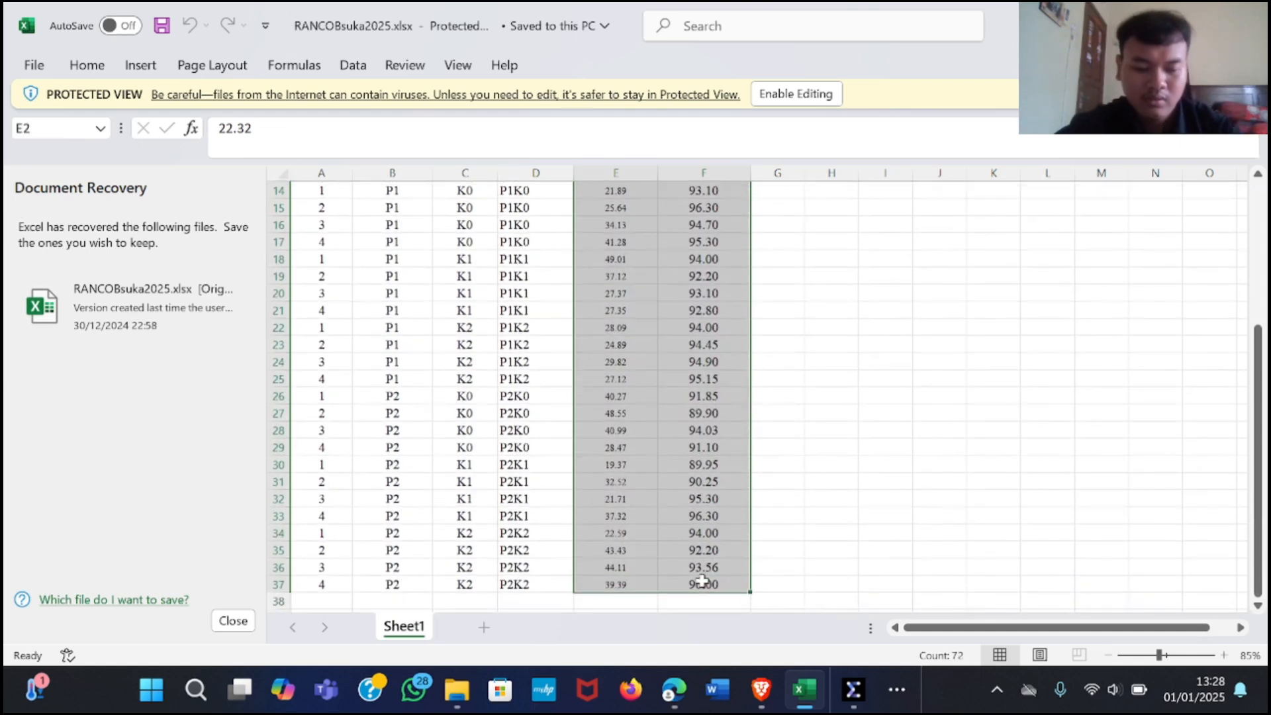
pyautogui.hotkey('ctrl', 'c')
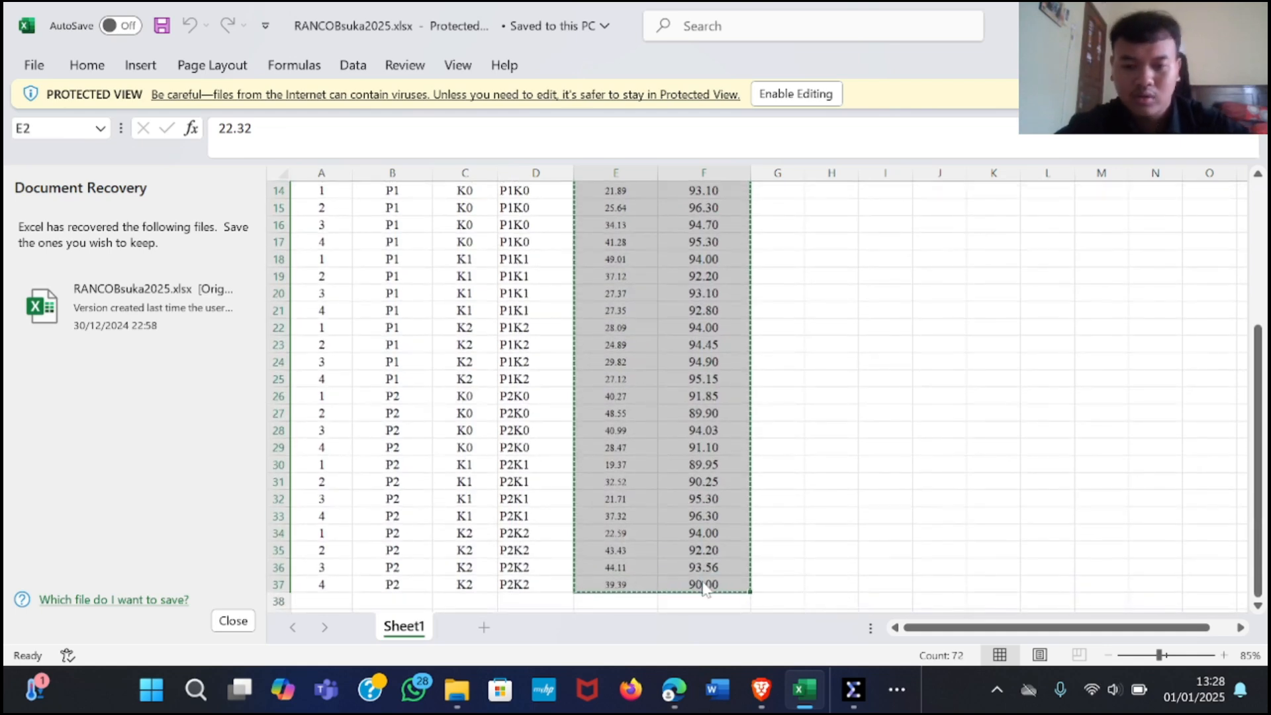
# Step: Switch to the SPSS Untitled3 dataset and paste the copied values into rows 1 to 36 of KTK and Tinggi Tanaman
pyautogui.click(897, 690)
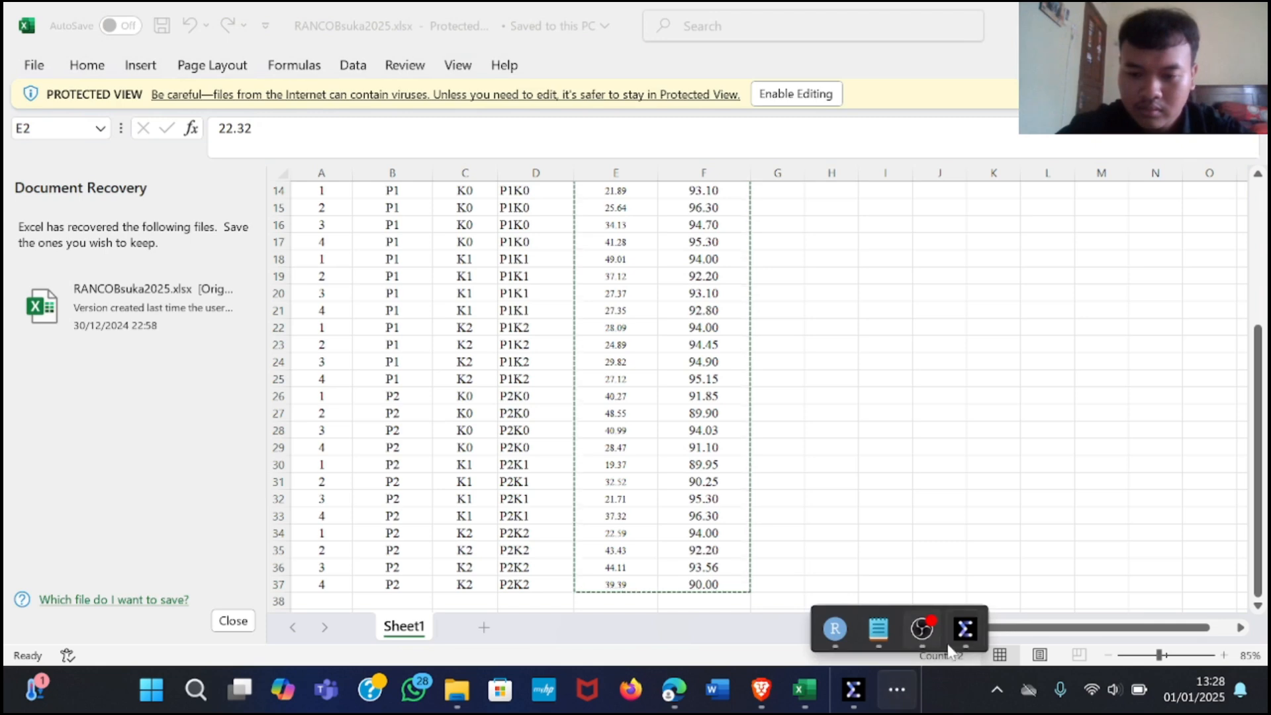
pyautogui.moveTo(982, 641)
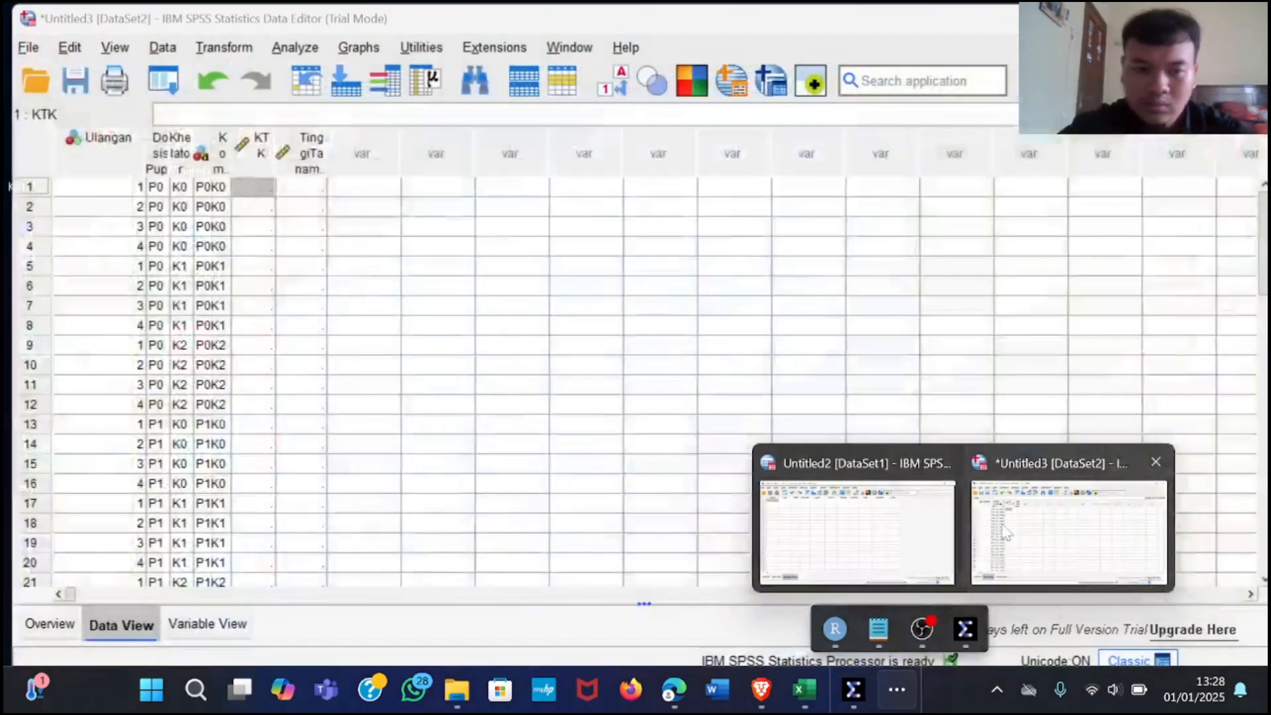
pyautogui.click(1004, 531)
pyautogui.click(454, 344)
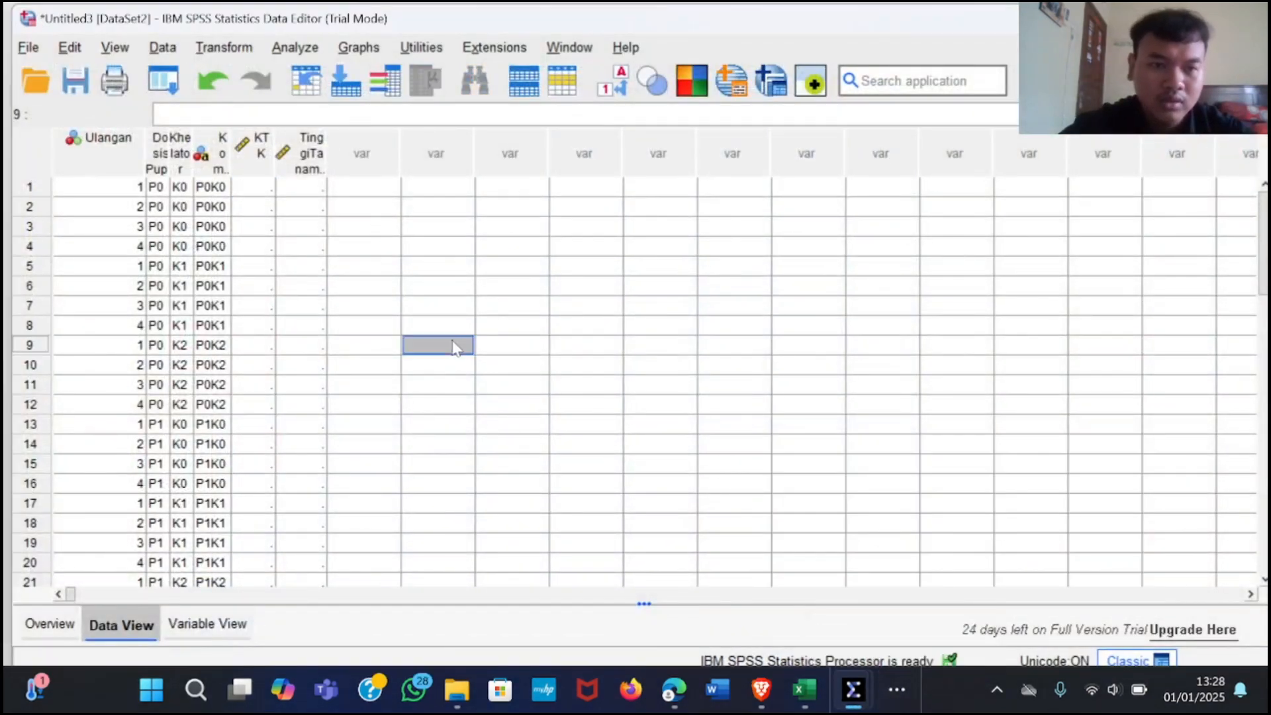
pyautogui.click(253, 189)
pyautogui.moveTo(254, 189); pyautogui.dragTo(292, 382)
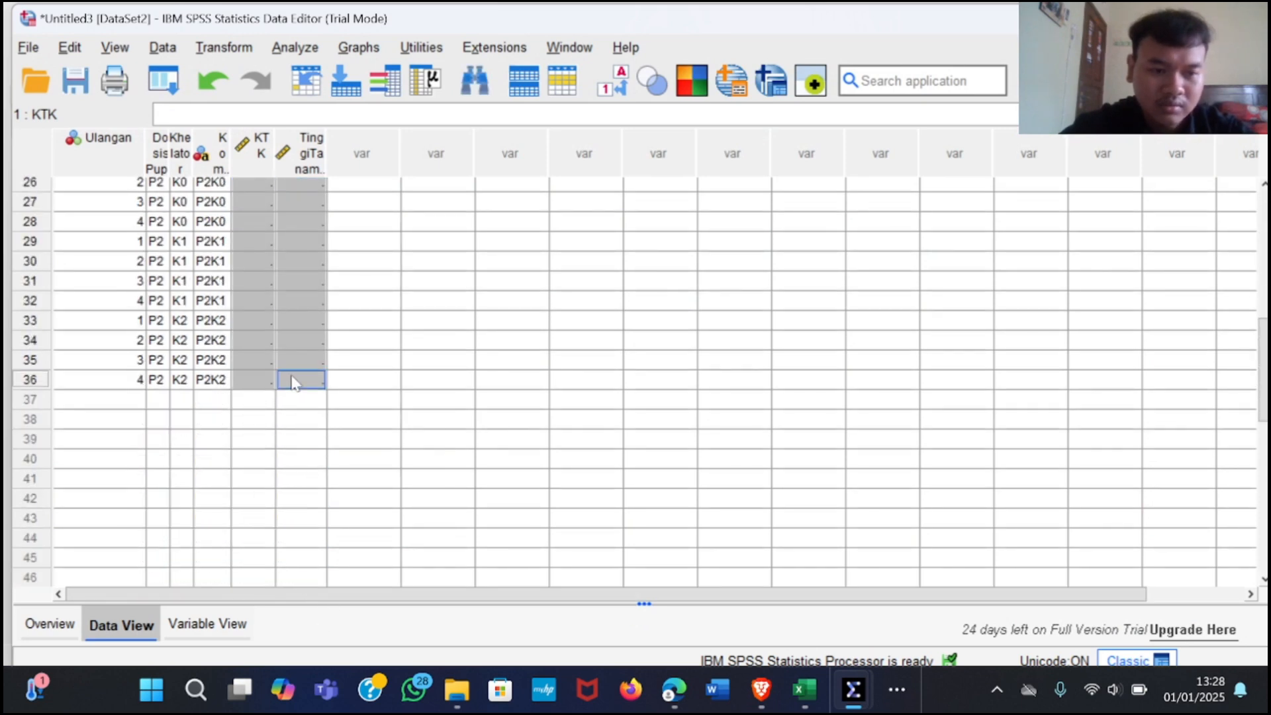
pyautogui.hotkey('ctrl', 'v')
pyautogui.click(411, 301)
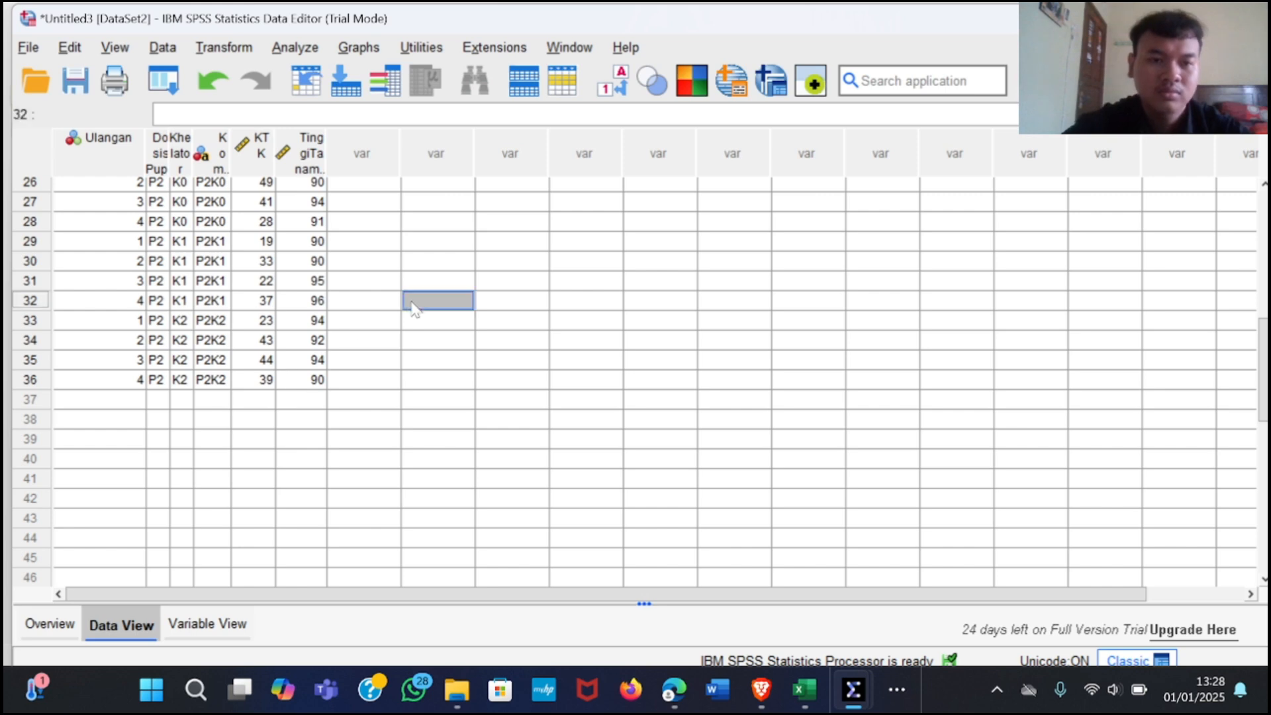
pyautogui.scroll(6, 413, 304)
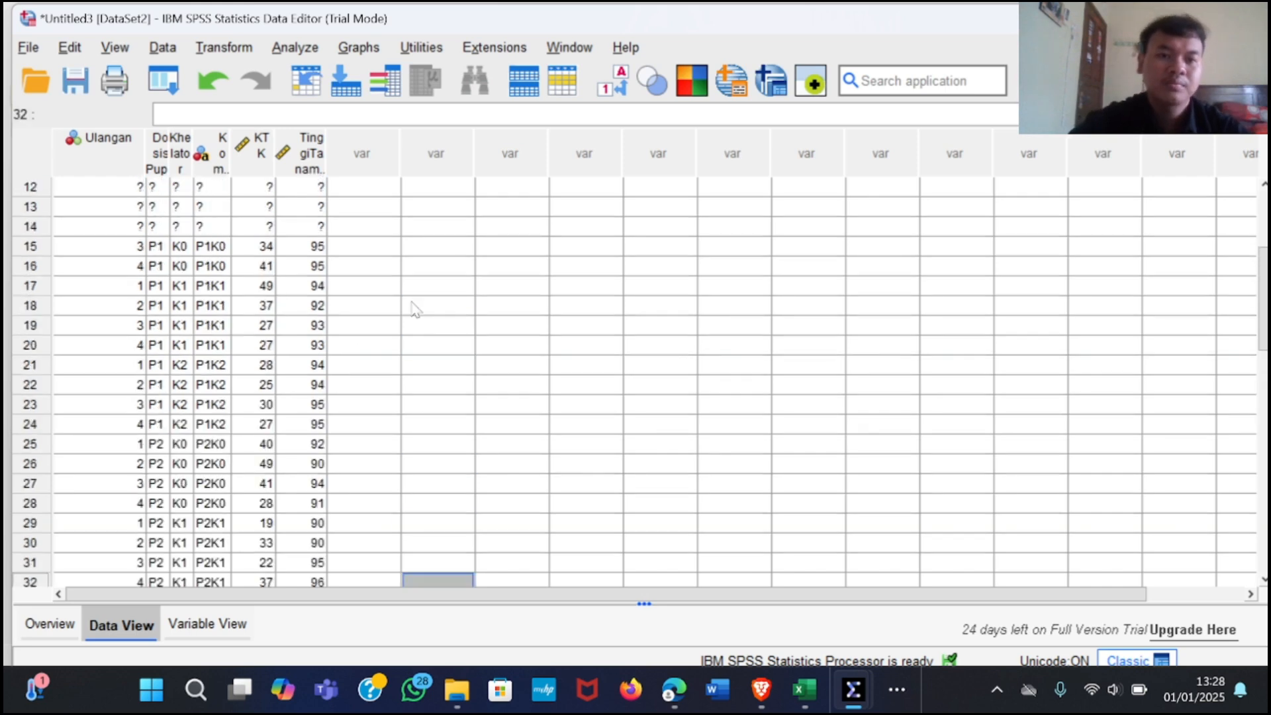
# Step: Start a General Linear Model Univariate analysis with KTK as the dependent variable
pyautogui.click(207, 625)
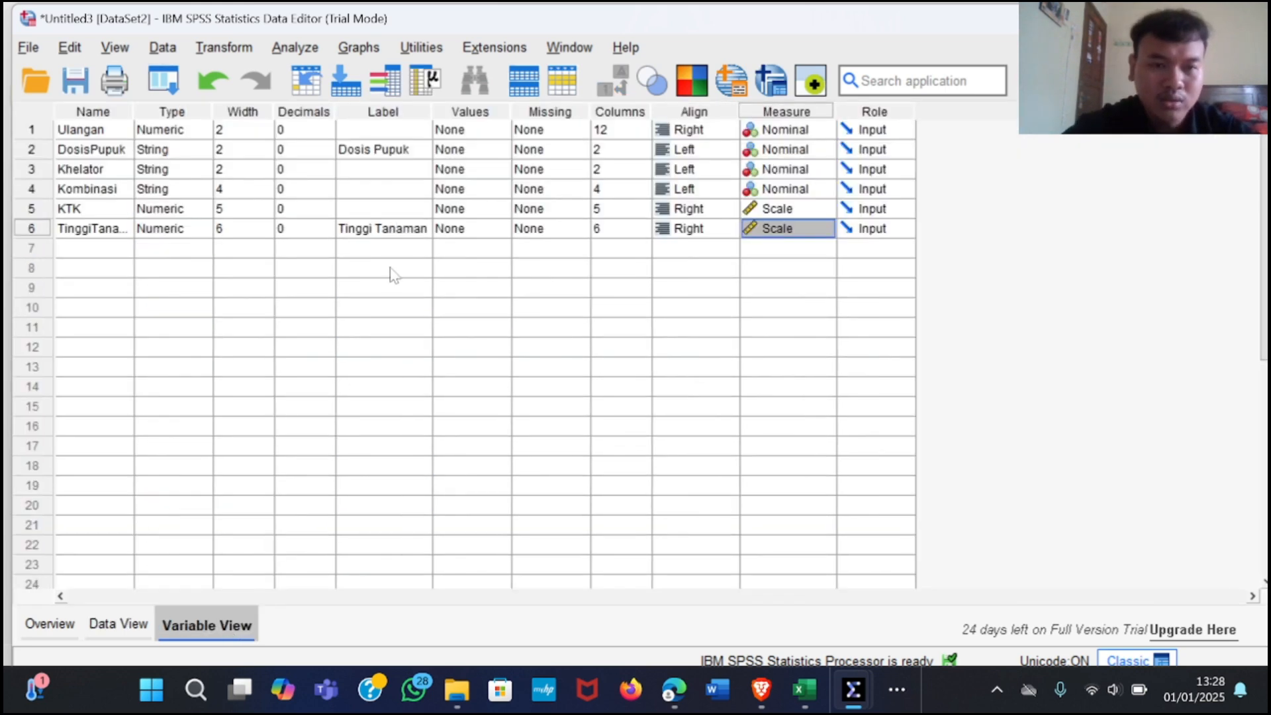
pyautogui.click(295, 48)
pyautogui.moveTo(361, 215)
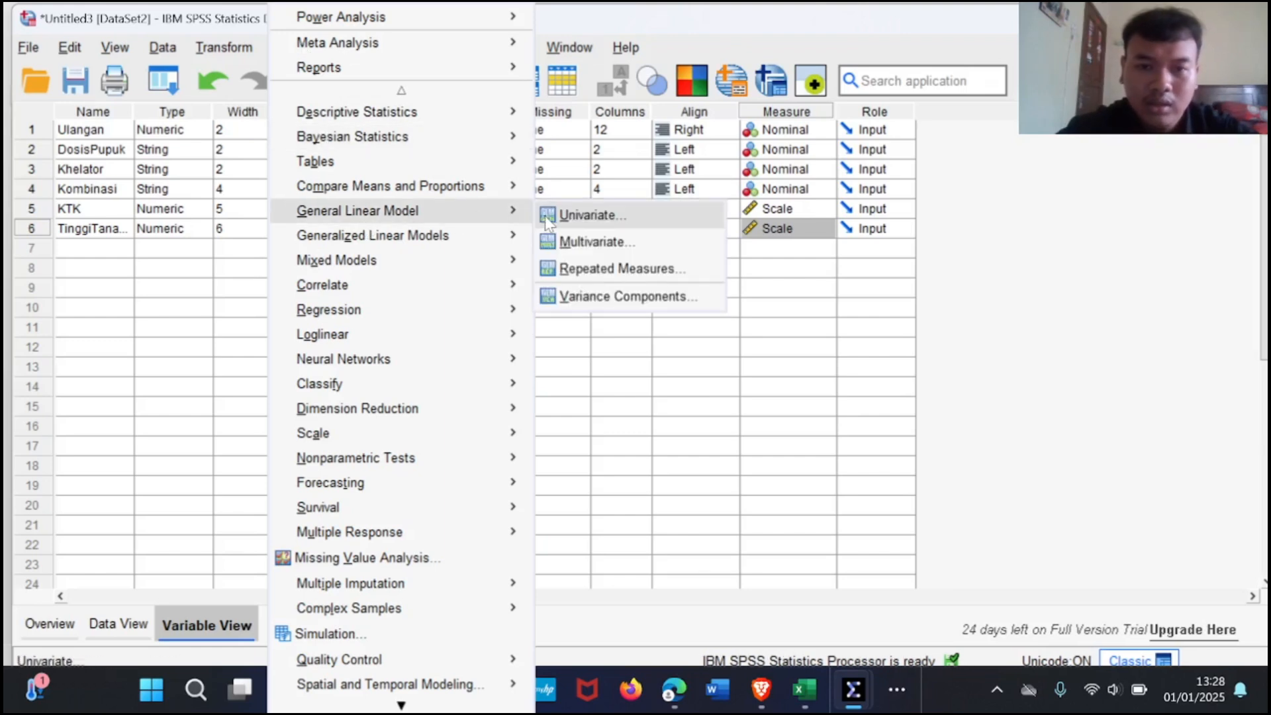
pyautogui.click(583, 216)
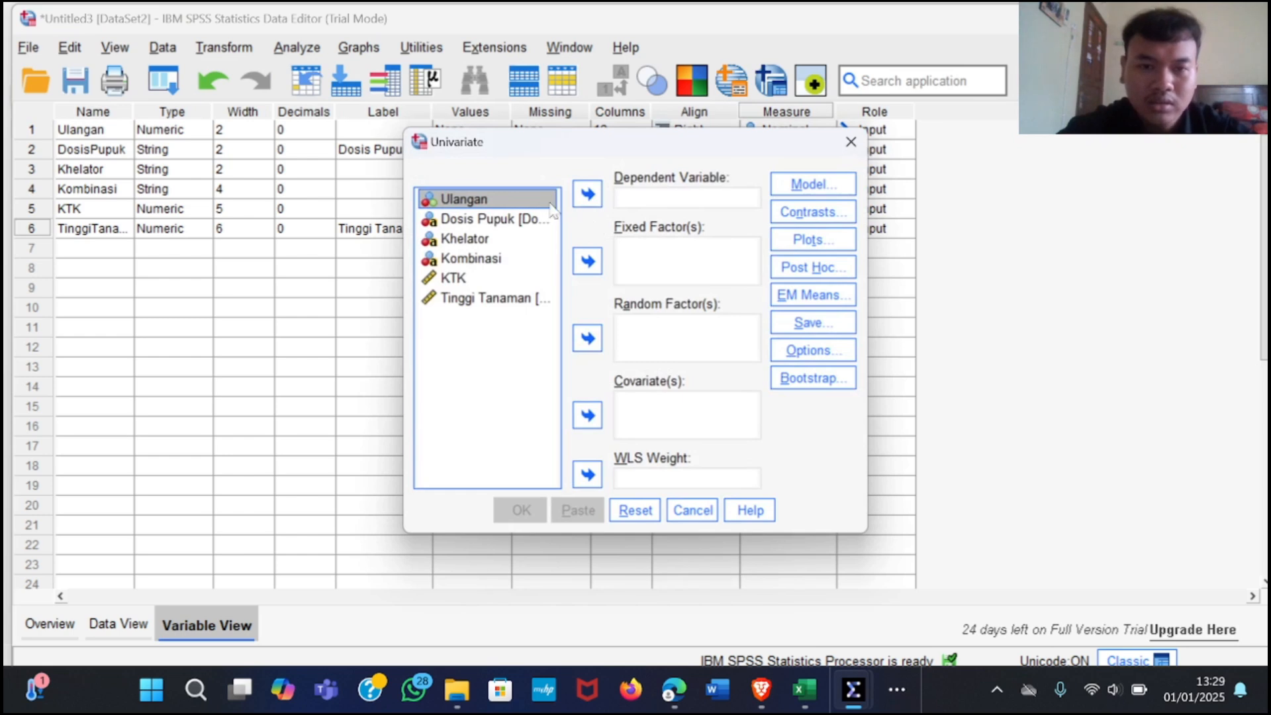
pyautogui.click(480, 281)
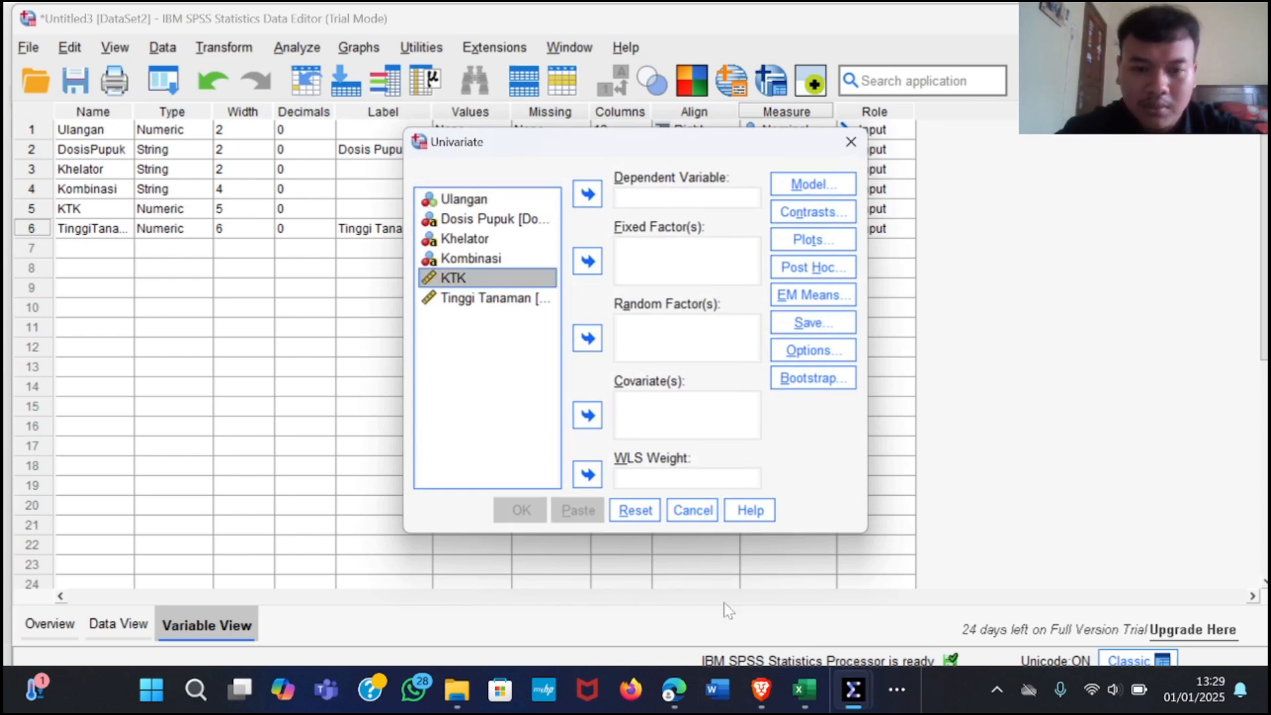
pyautogui.click(587, 194)
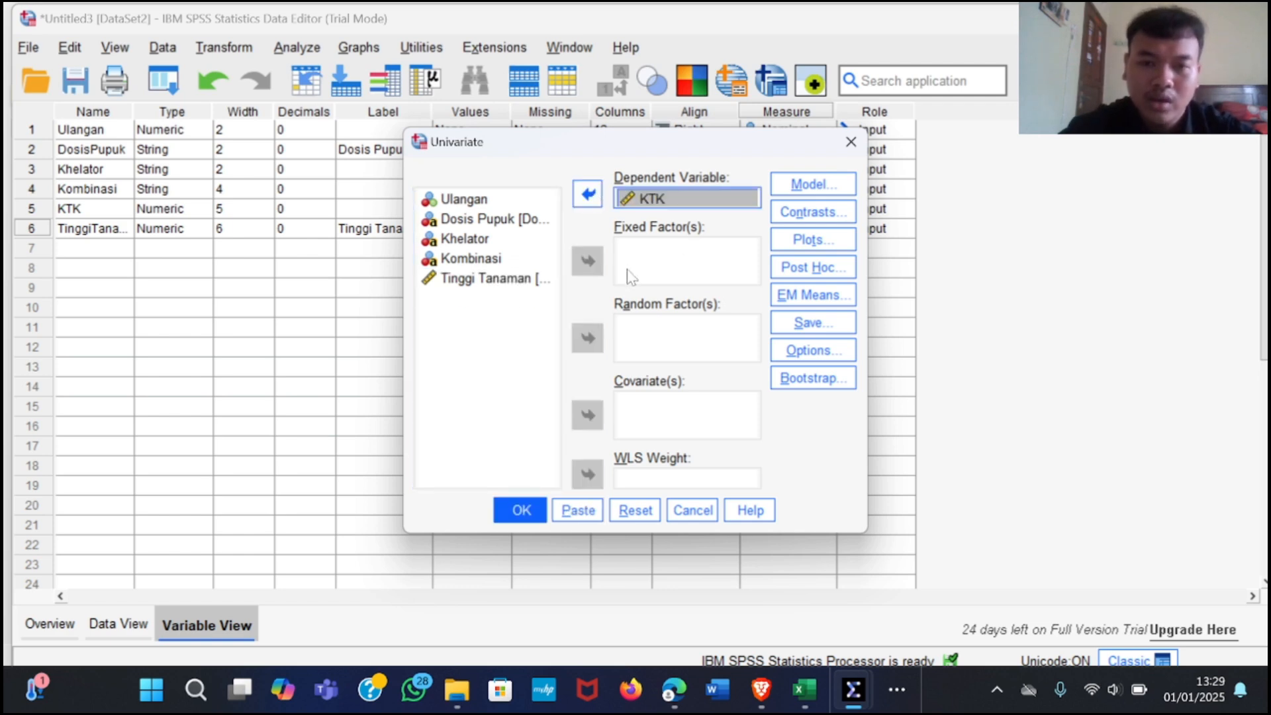
# Step: Assign Ulangan, Dosis Pupuk and Khelator as fixed factors of the univariate analysis
pyautogui.click(495, 200)
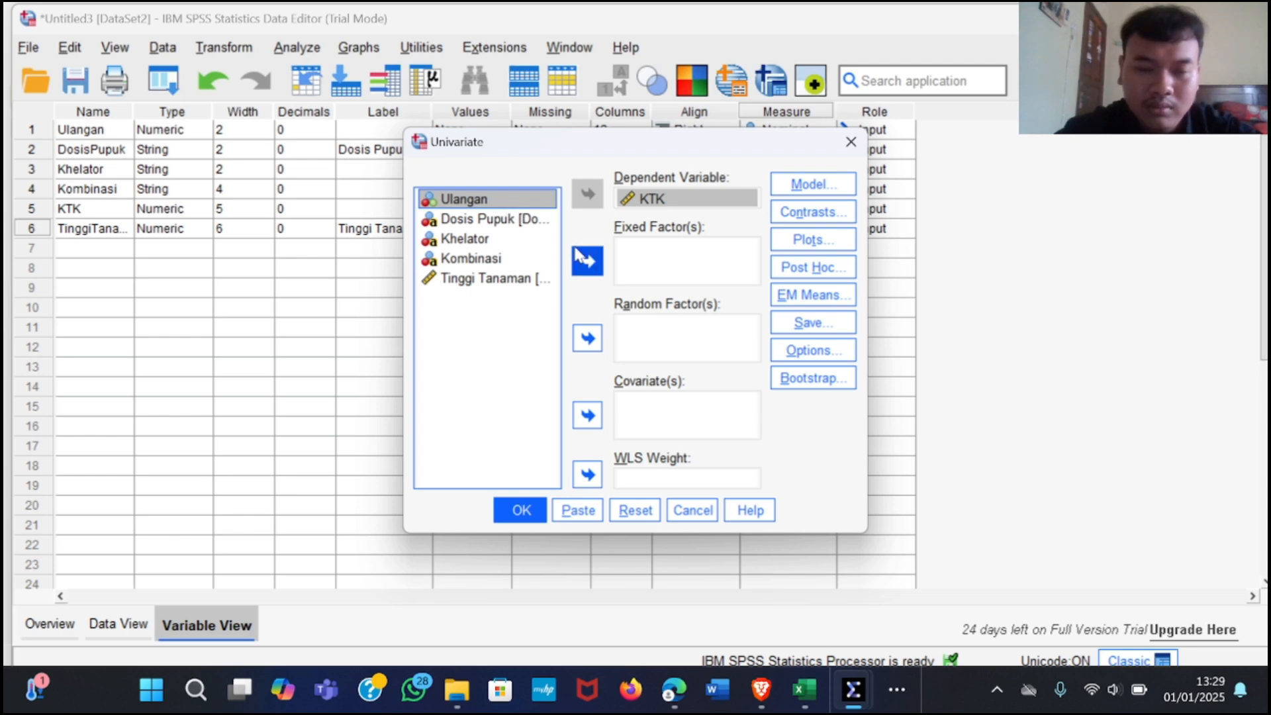
pyautogui.click(586, 262)
pyautogui.click(510, 201)
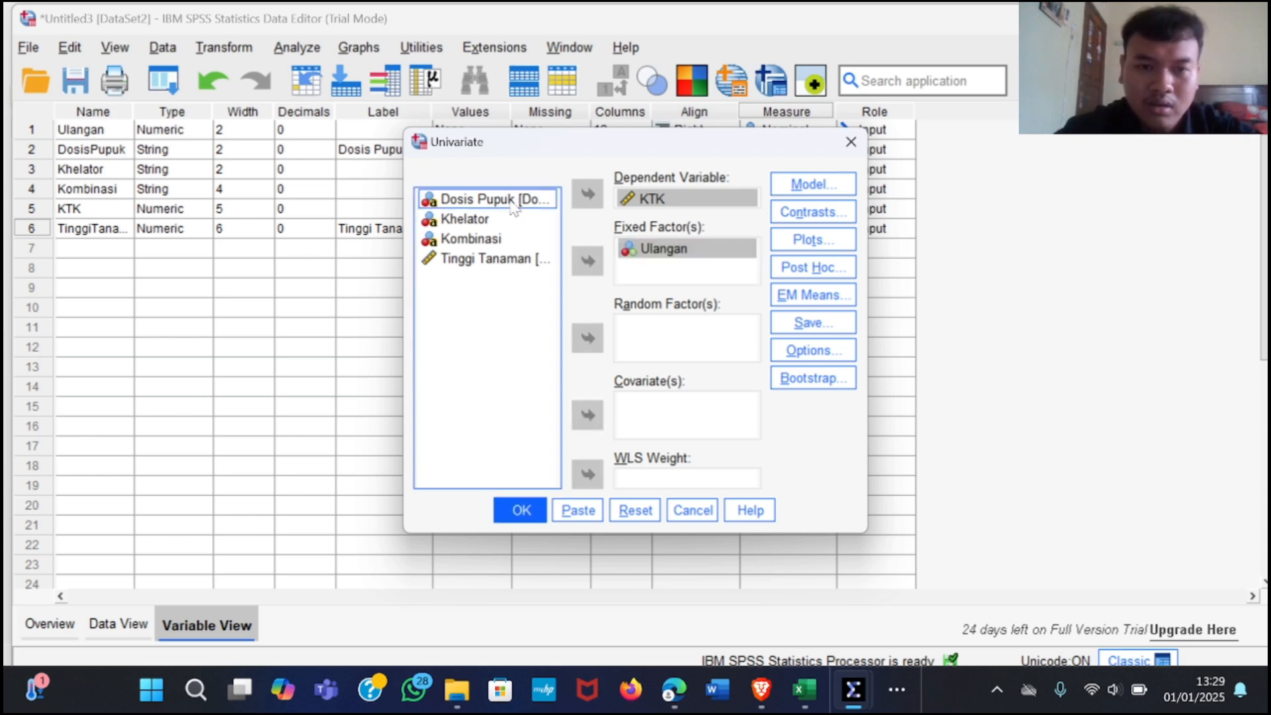
pyautogui.click(587, 263)
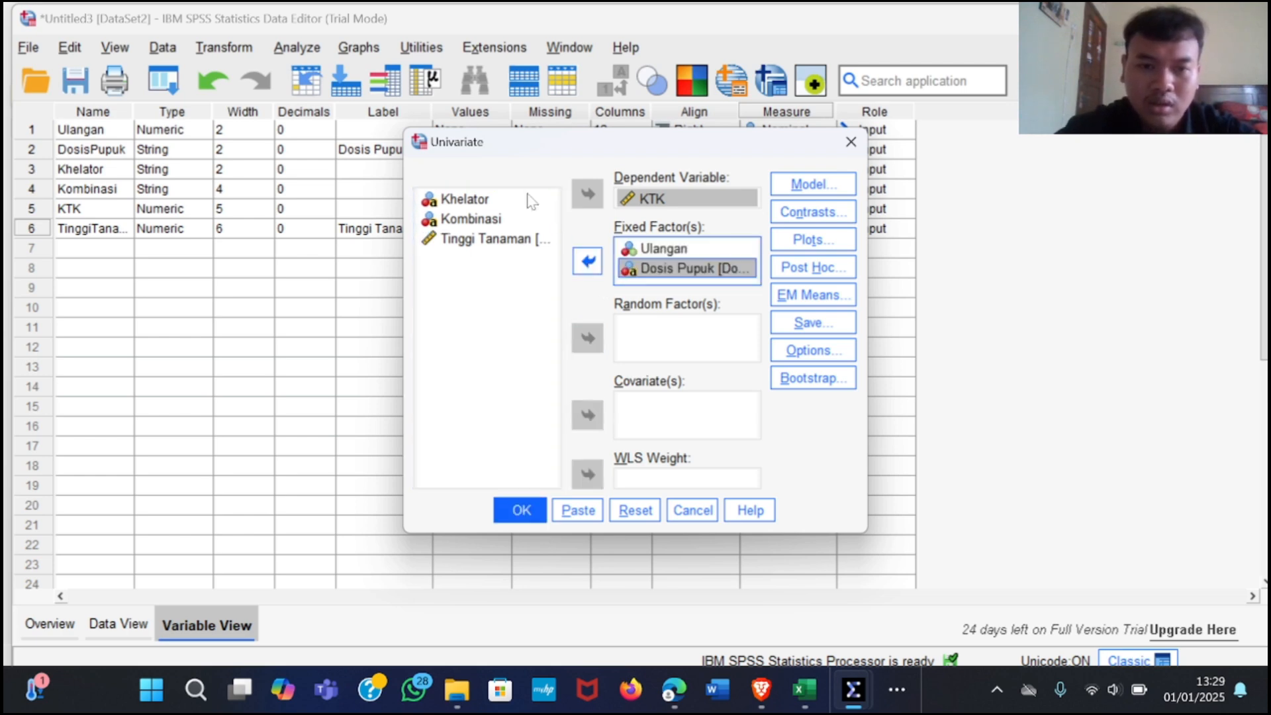
pyautogui.click(457, 199)
pyautogui.click(595, 267)
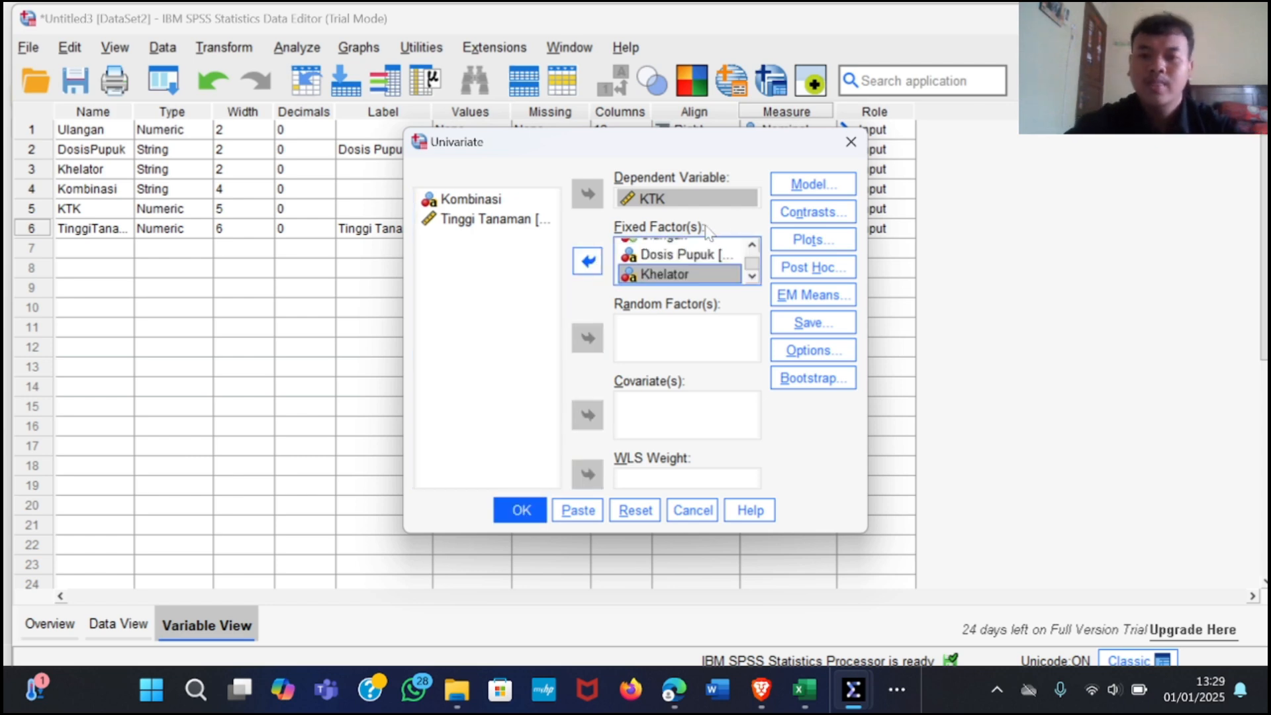
# Step: Specify the model with built terms and add Ulangan, DosisPupuk and Khelator as individual terms
pyautogui.click(803, 188)
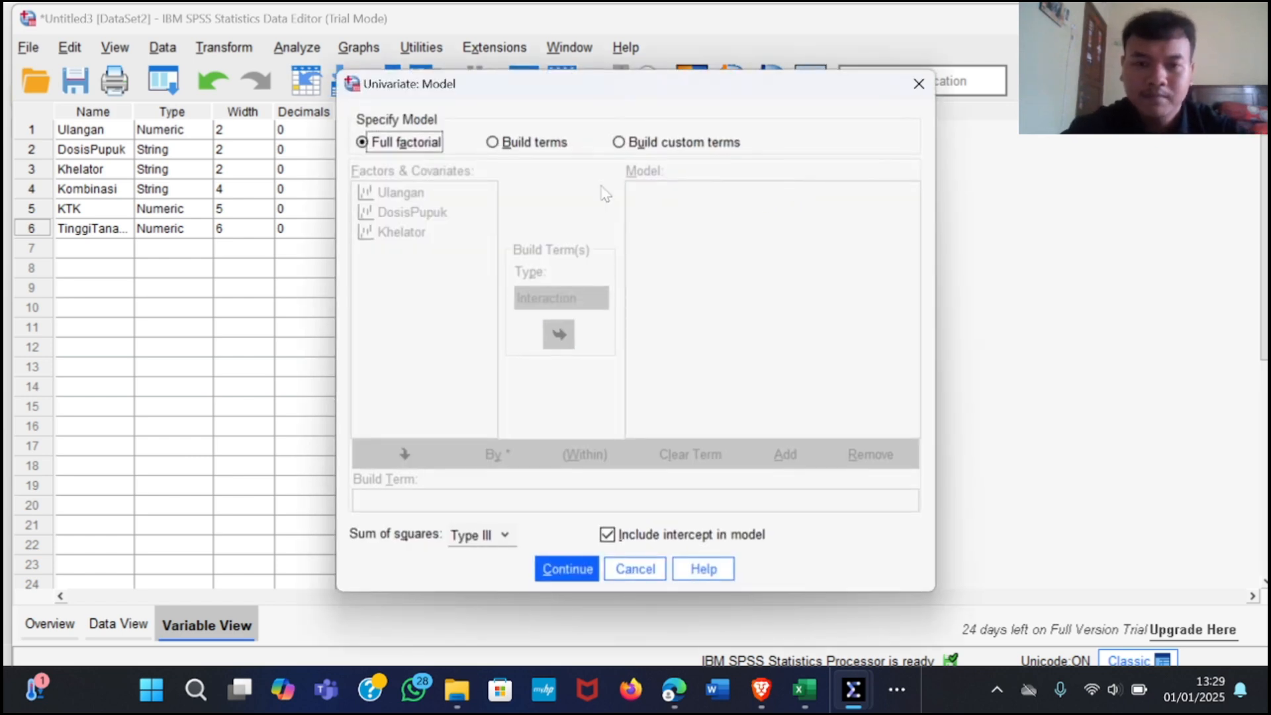
pyautogui.click(493, 142)
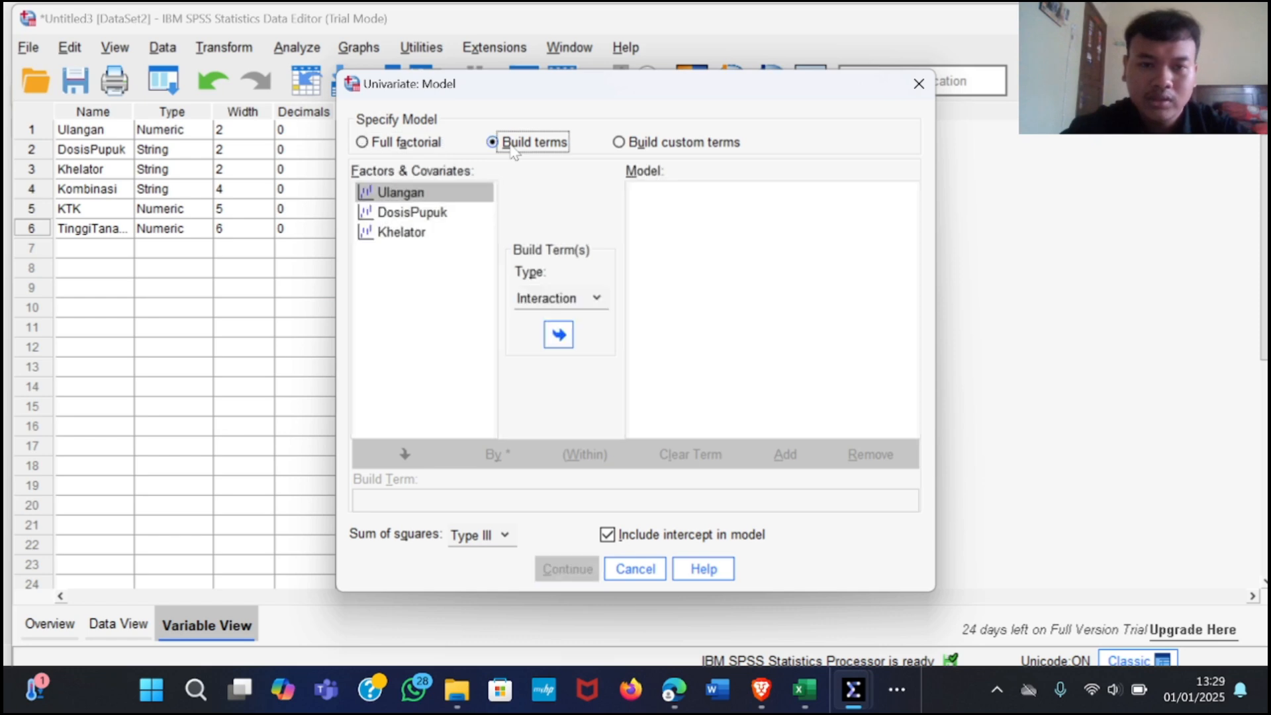
pyautogui.click(428, 196)
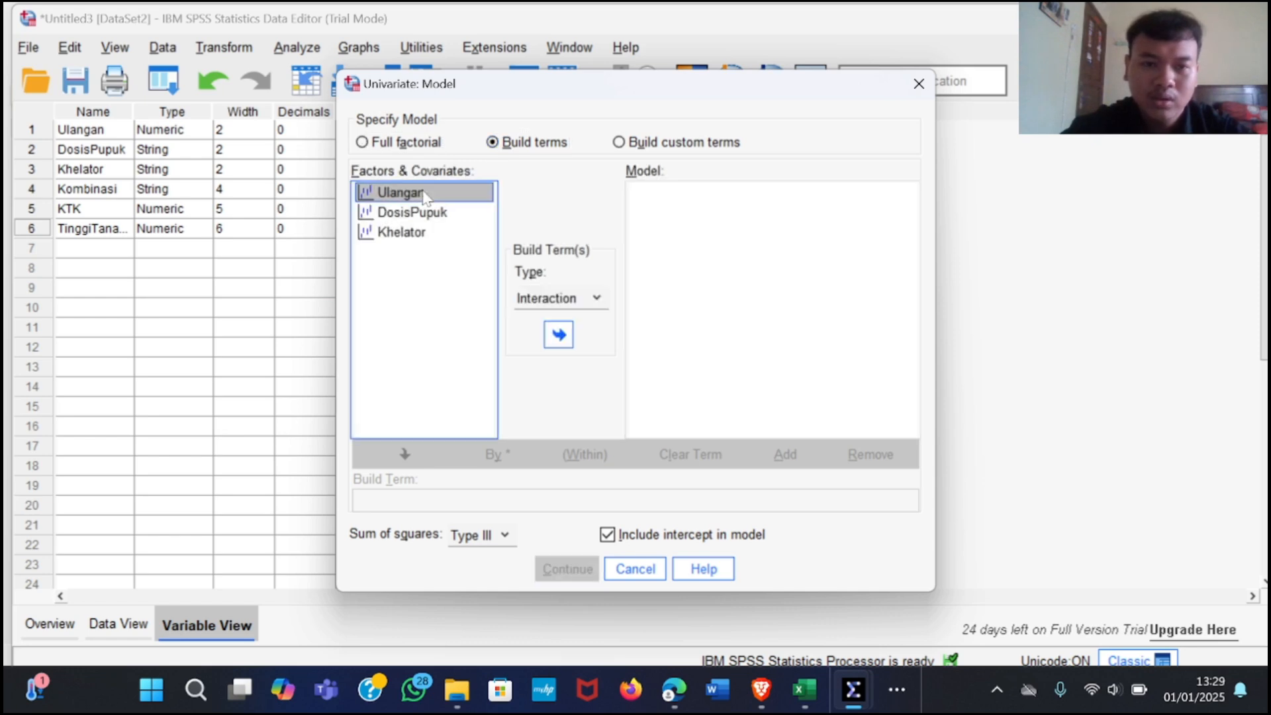
pyautogui.click(558, 331)
pyautogui.click(417, 213)
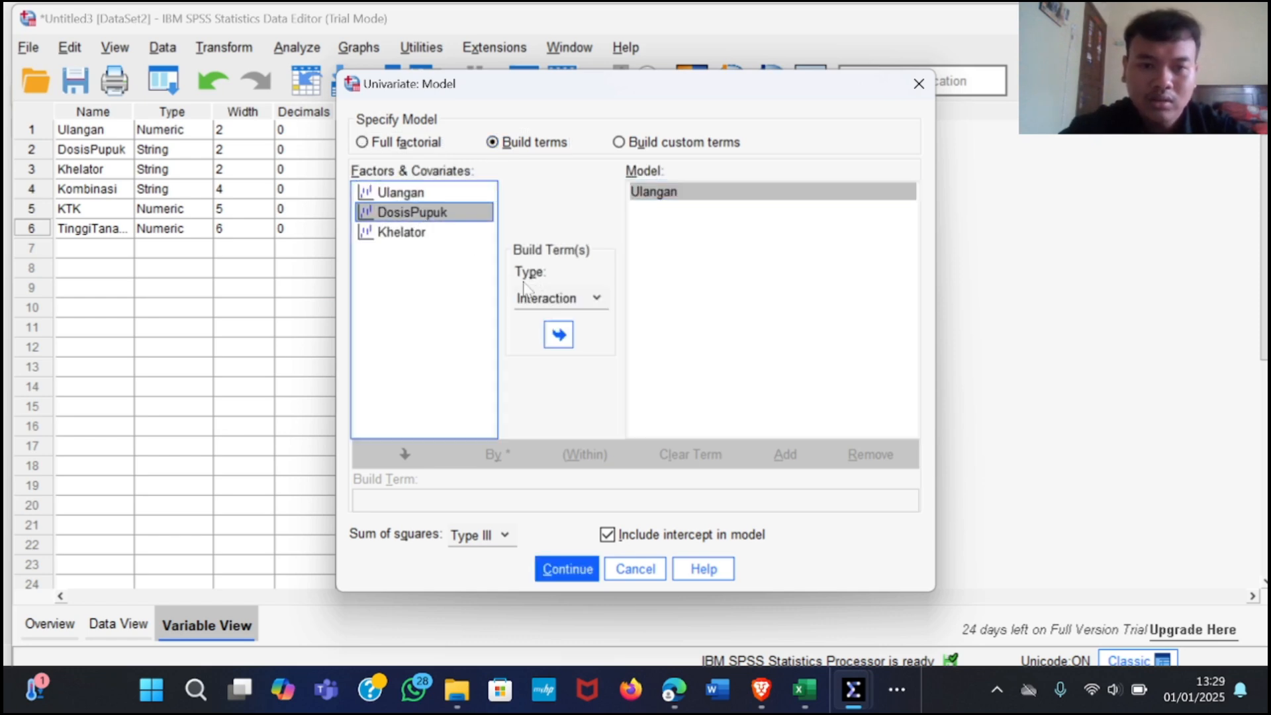
pyautogui.click(559, 334)
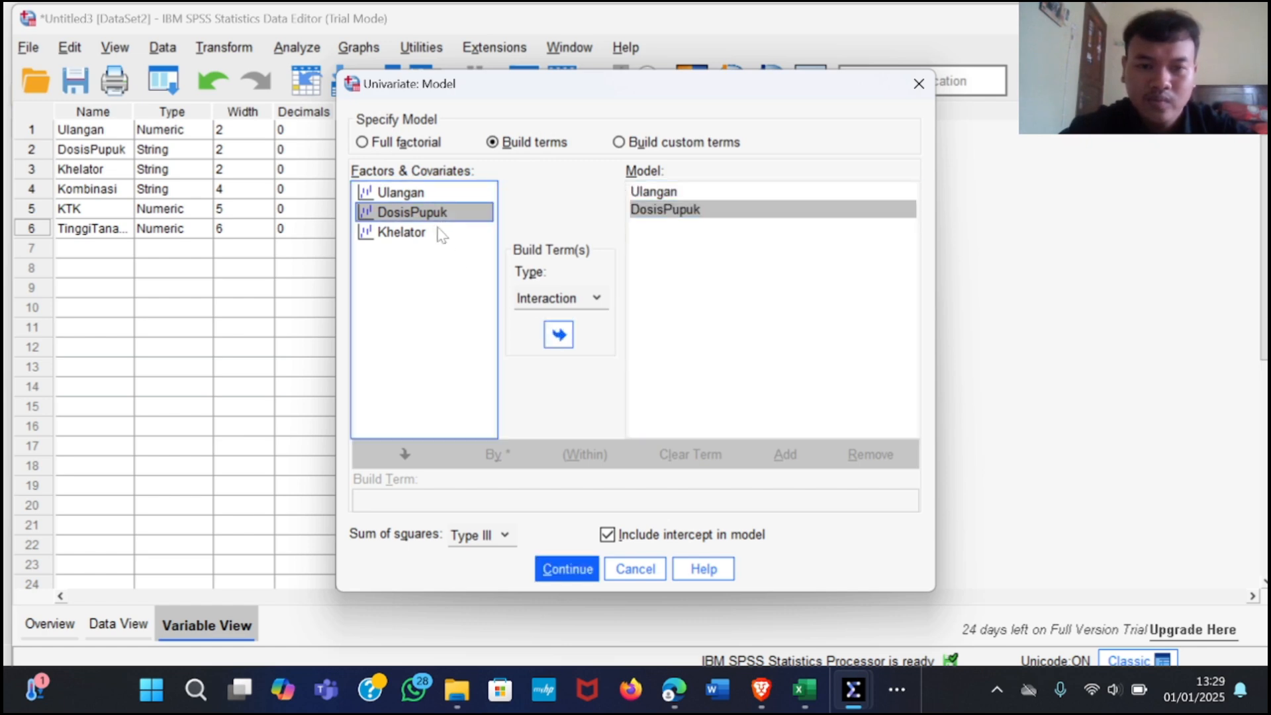
pyautogui.click(450, 235)
pyautogui.click(559, 333)
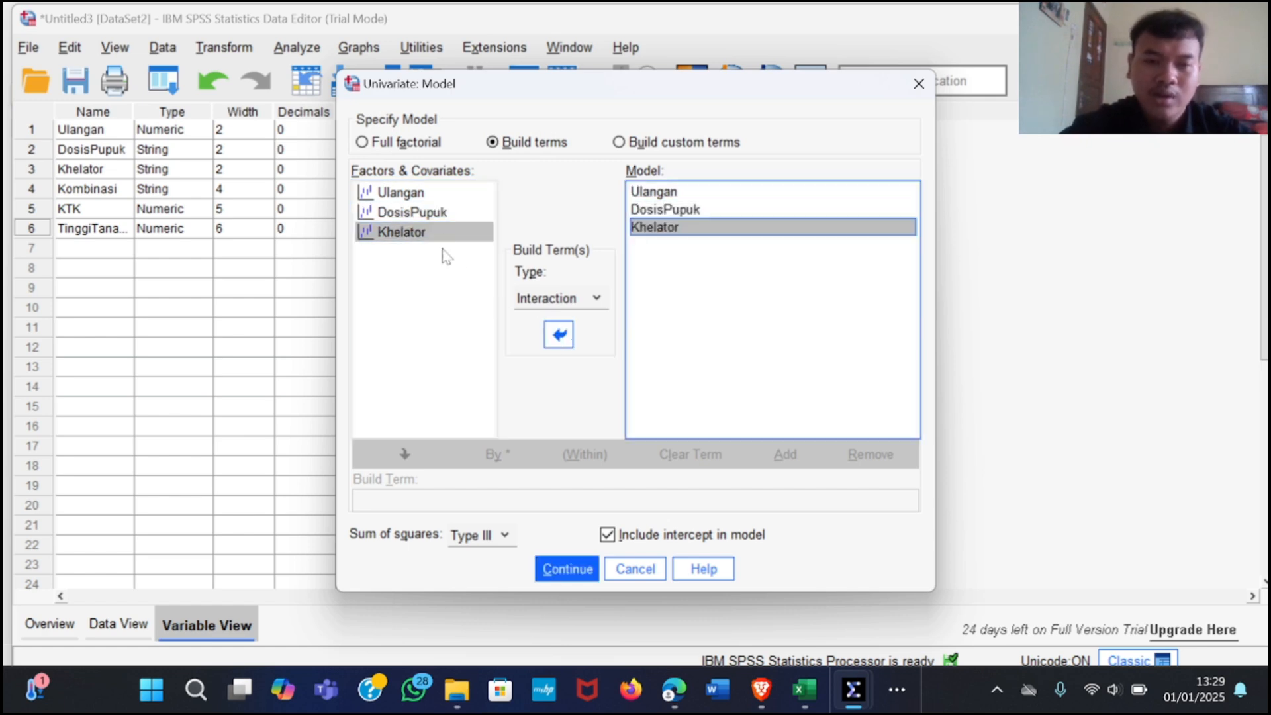
# Step: Add the DosisPupuk*Khelator interaction term to the model and accept the model specification
pyautogui.click(432, 212)
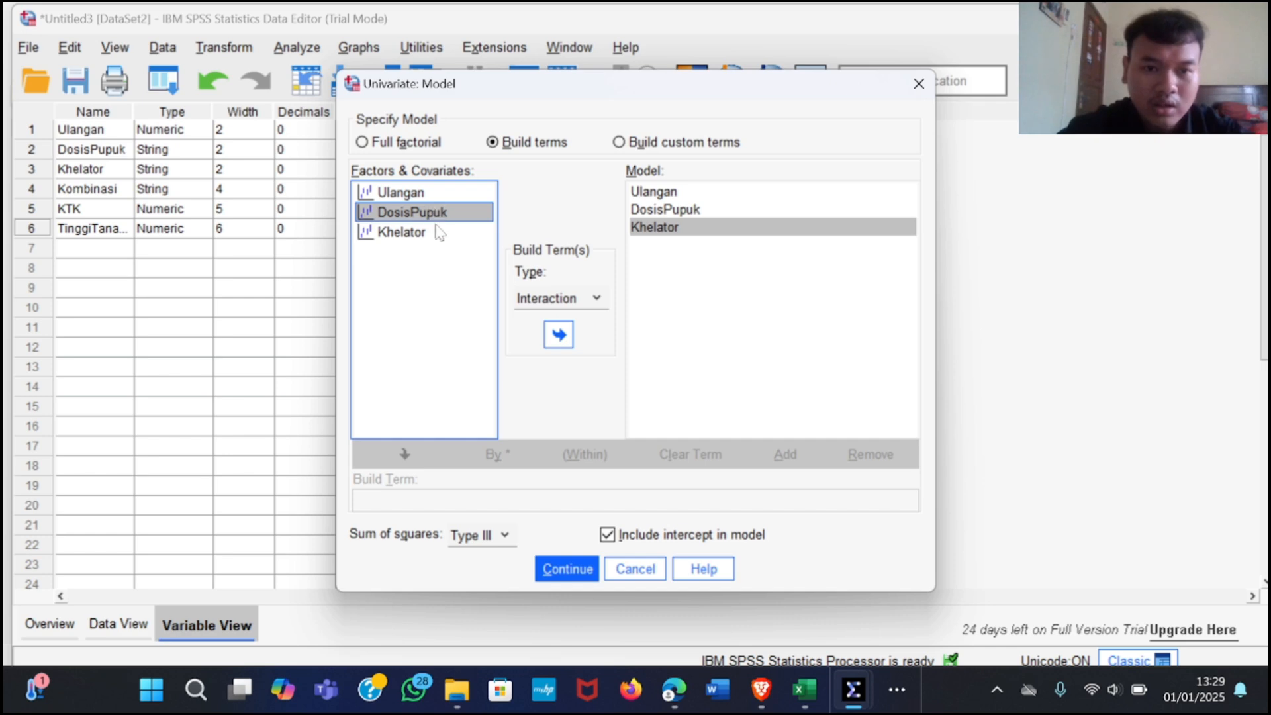
pyautogui.keyDown('ctrl'); pyautogui.click(441, 234); pyautogui.keyUp('ctrl')
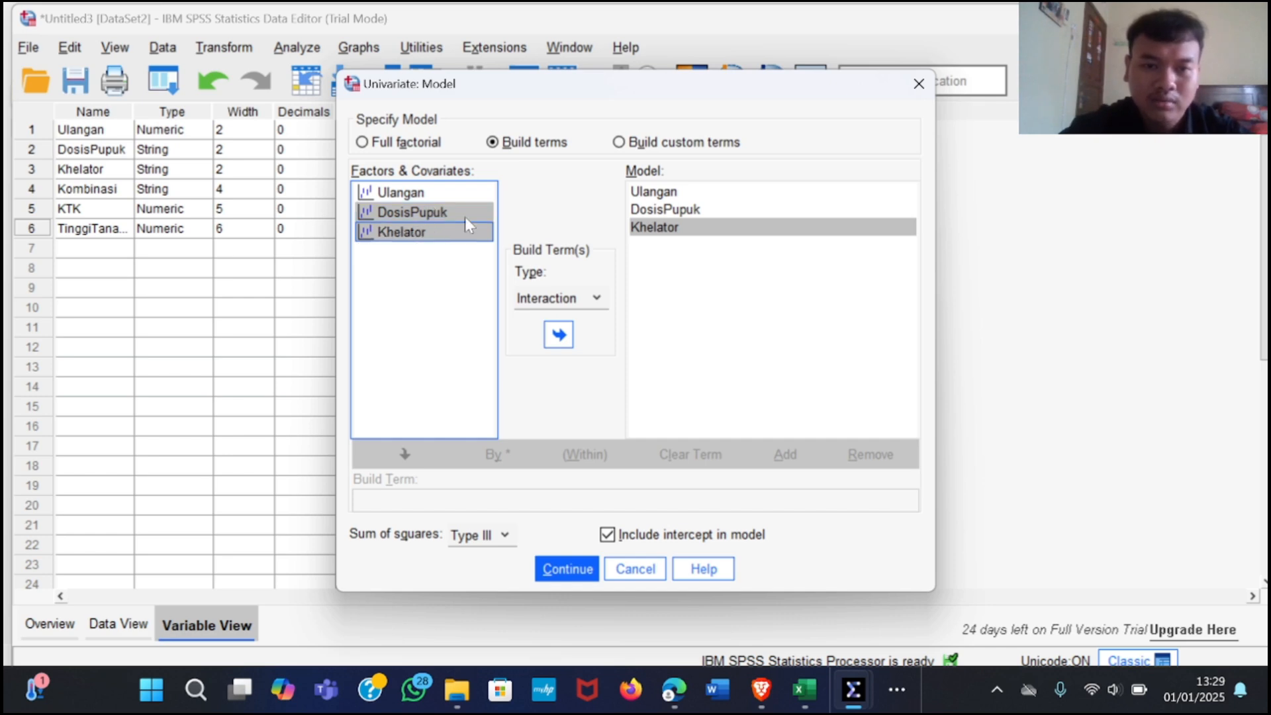
pyautogui.moveTo(465, 216); pyautogui.dragTo(706, 264)
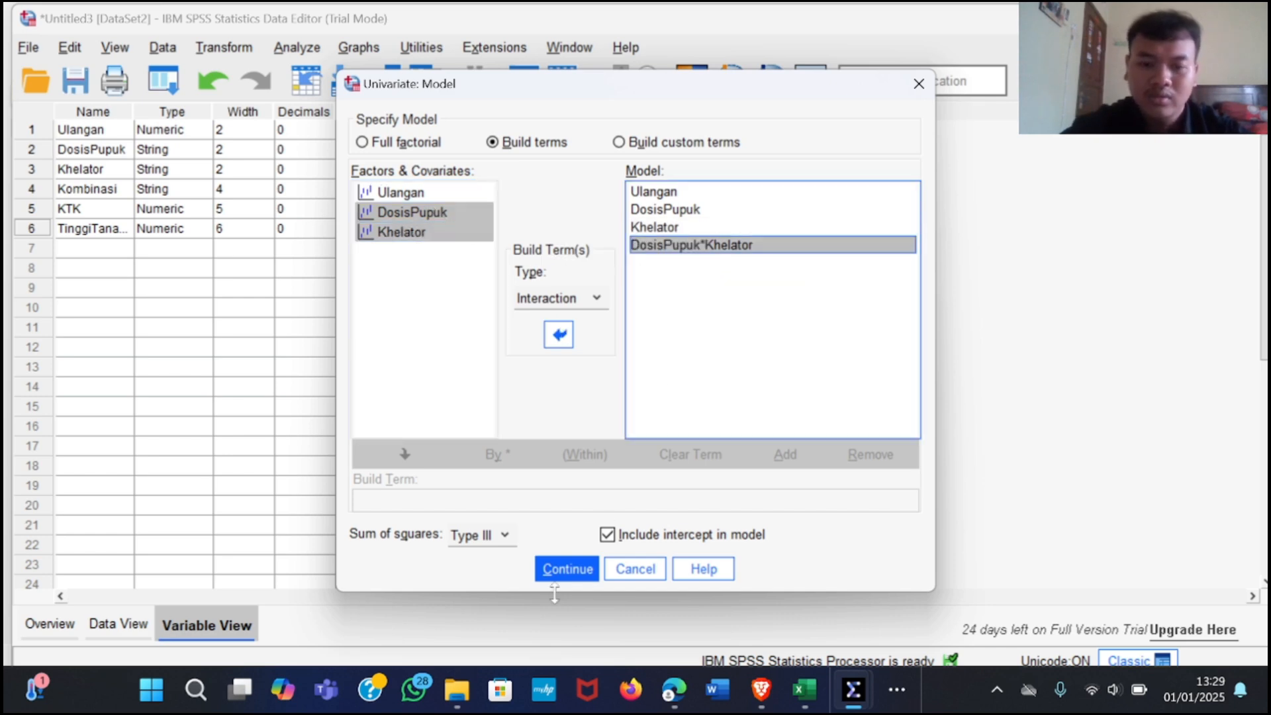
pyautogui.click(568, 569)
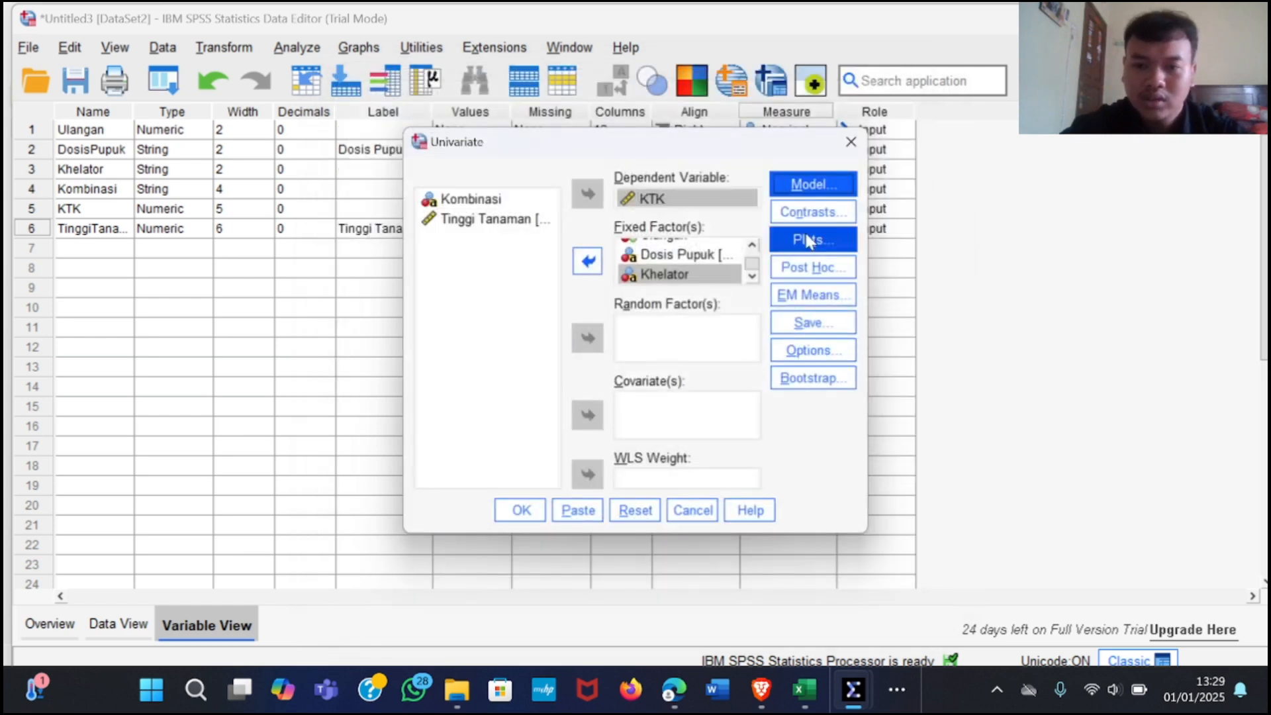
# Step: Set up Duncan post hoc tests for the DosisPupuk and Khelator factors
pyautogui.click(809, 269)
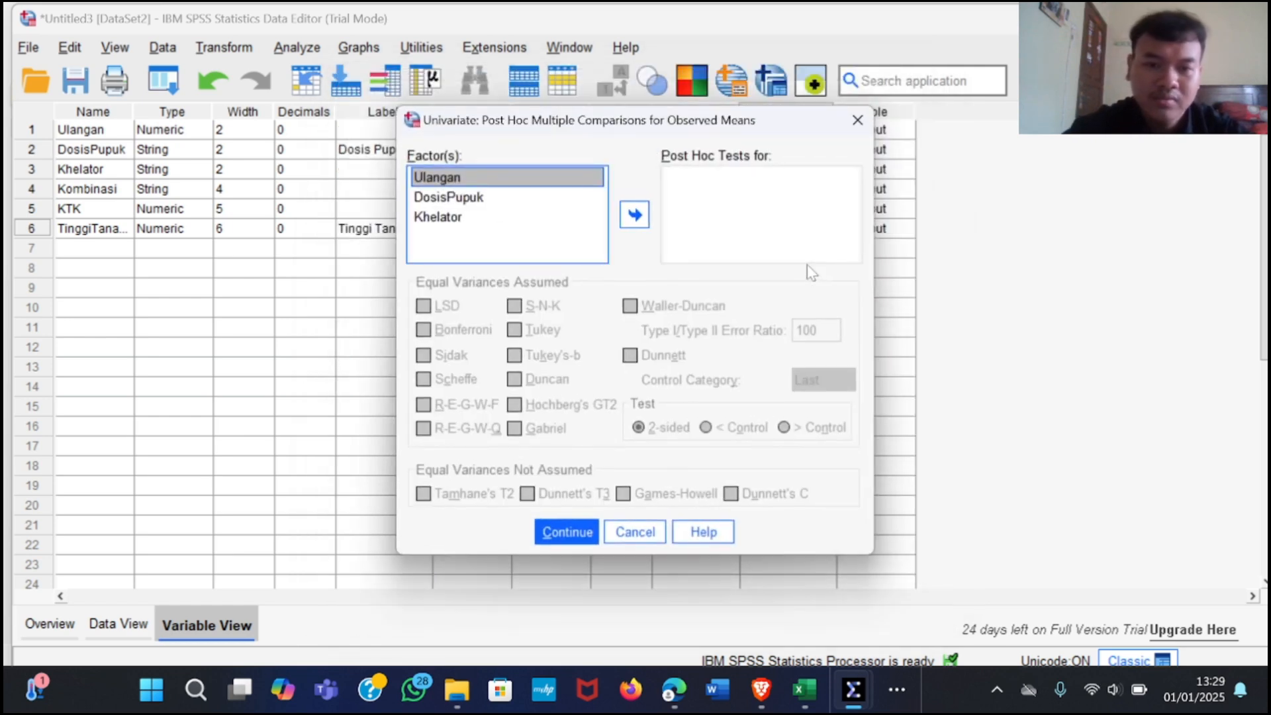
pyautogui.click(510, 204)
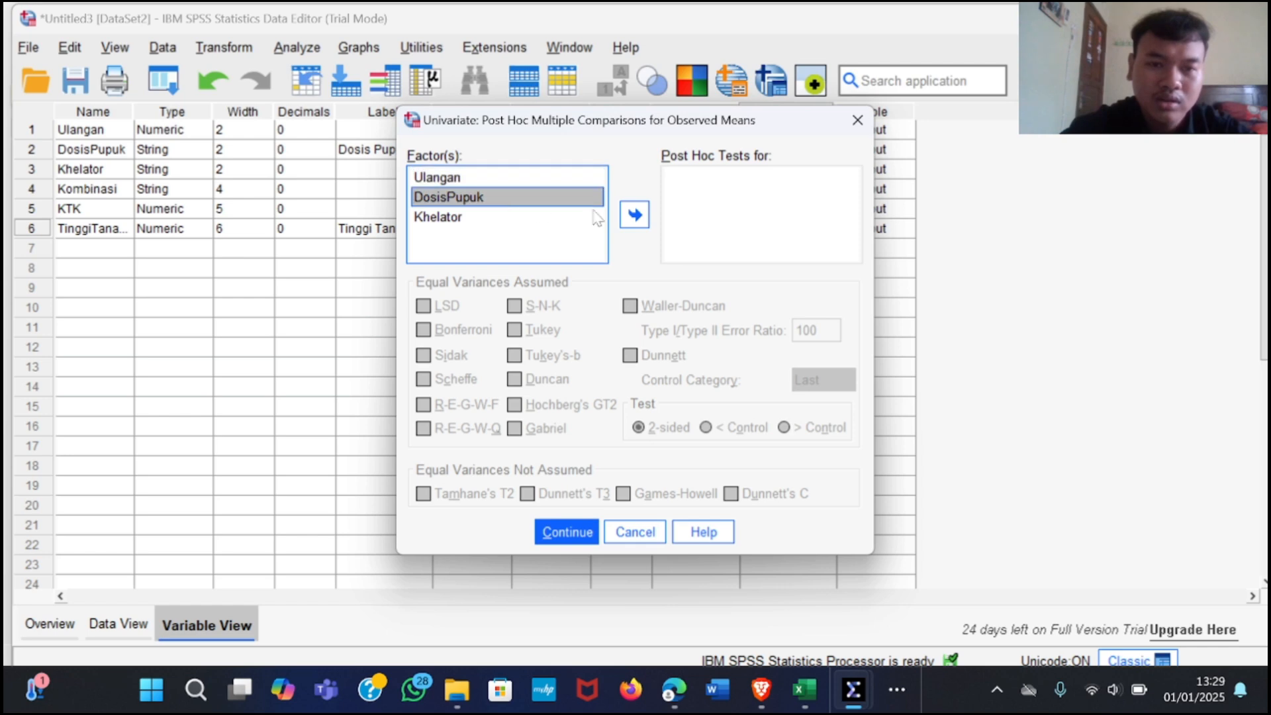
pyautogui.click(626, 215)
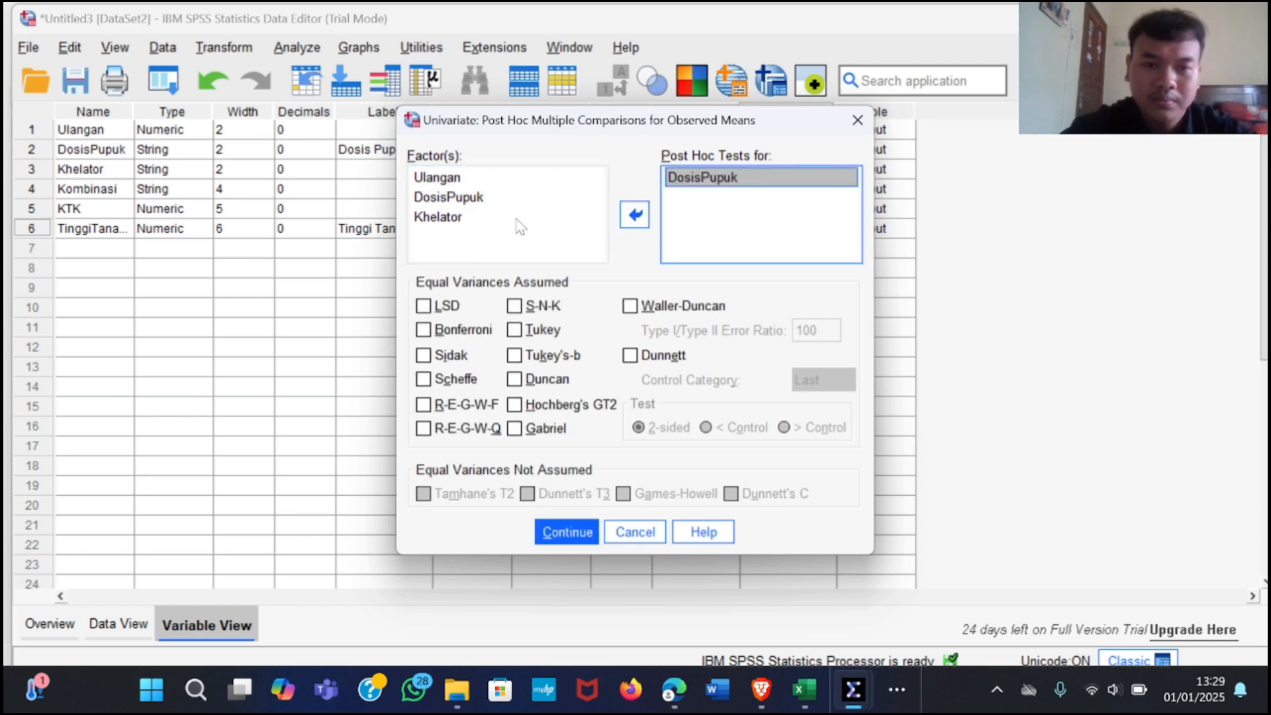
pyautogui.click(517, 218)
pyautogui.click(636, 216)
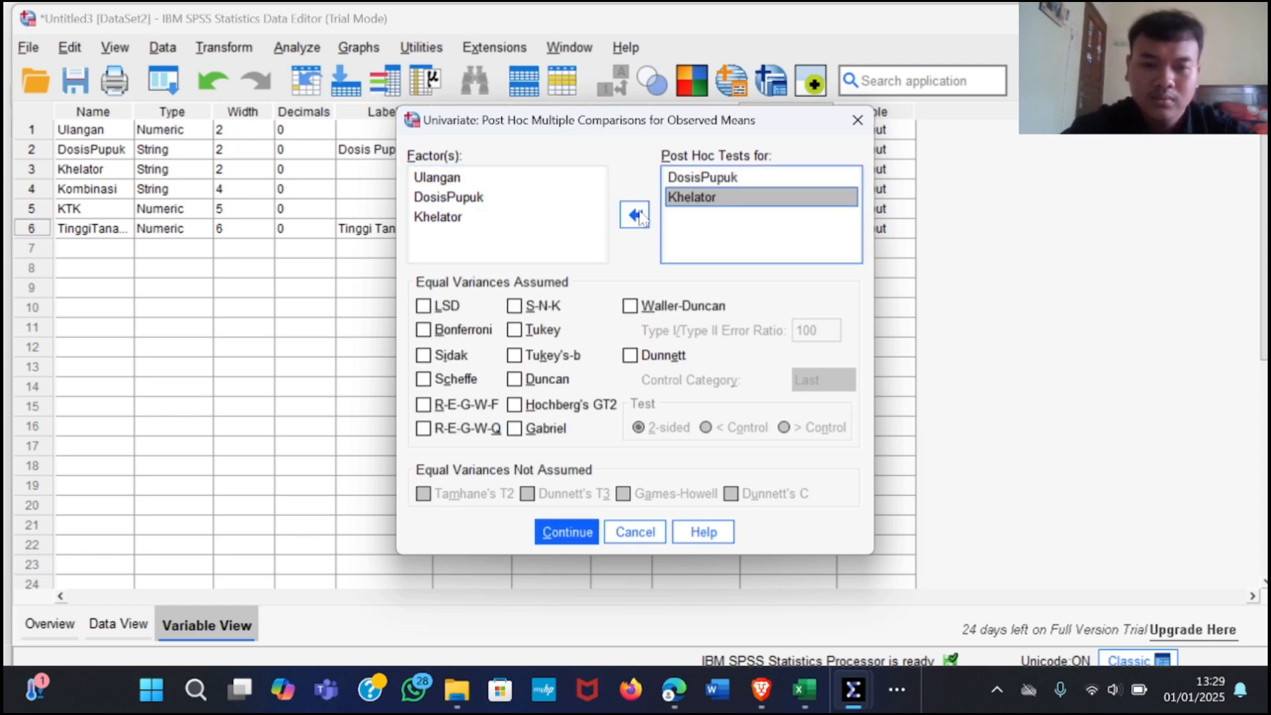
pyautogui.click(515, 381)
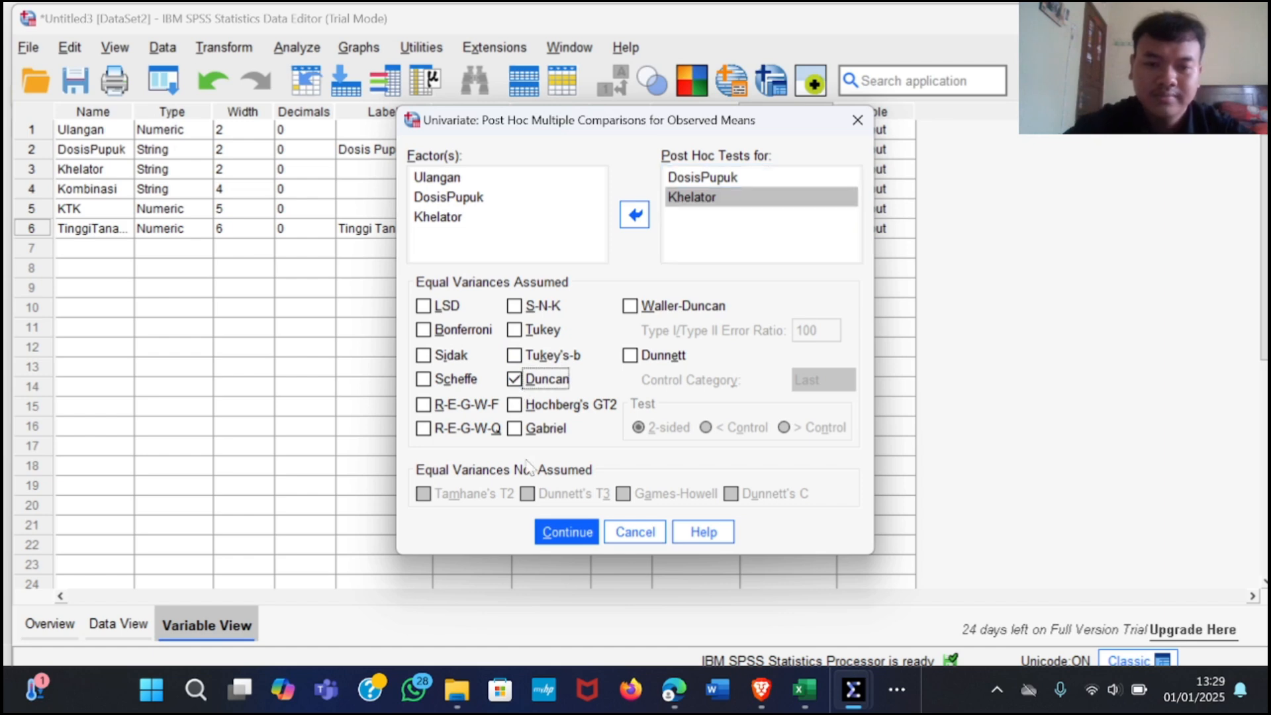
pyautogui.click(552, 534)
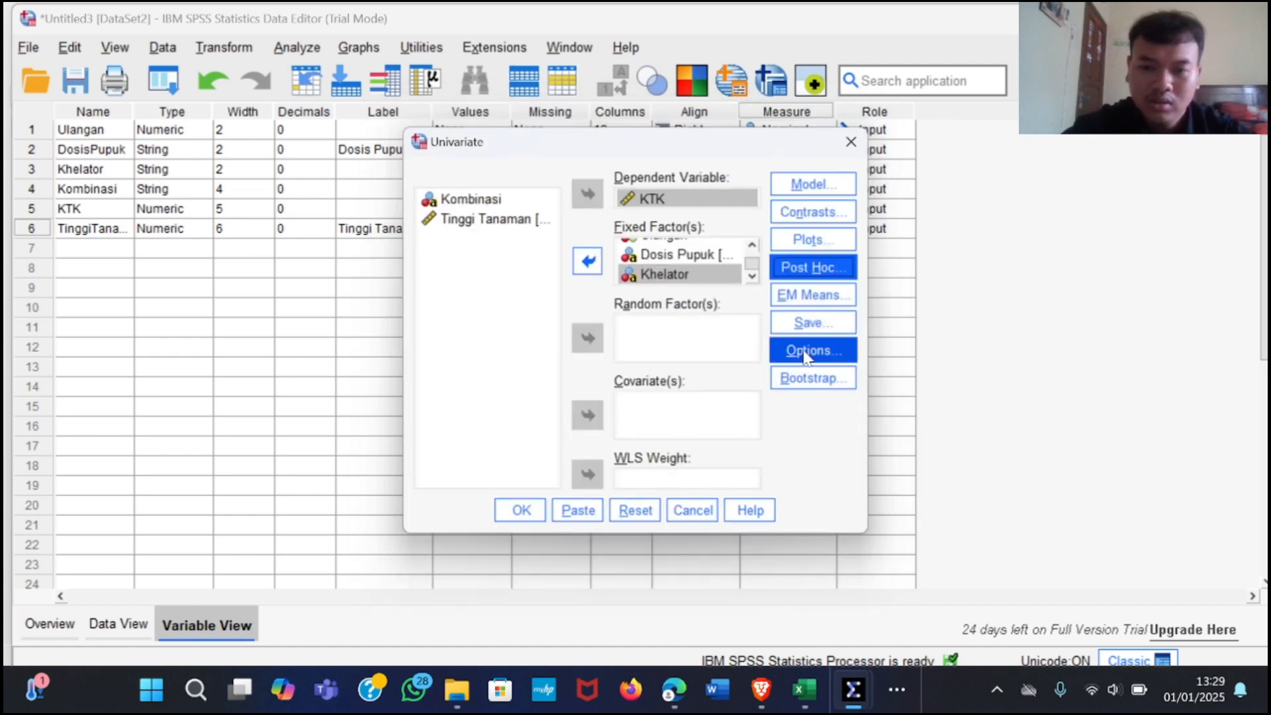
# Step: Run the univariate analysis and examine the Tests of Between-Subjects Effects table for KTK in the output
pyautogui.click(533, 512)
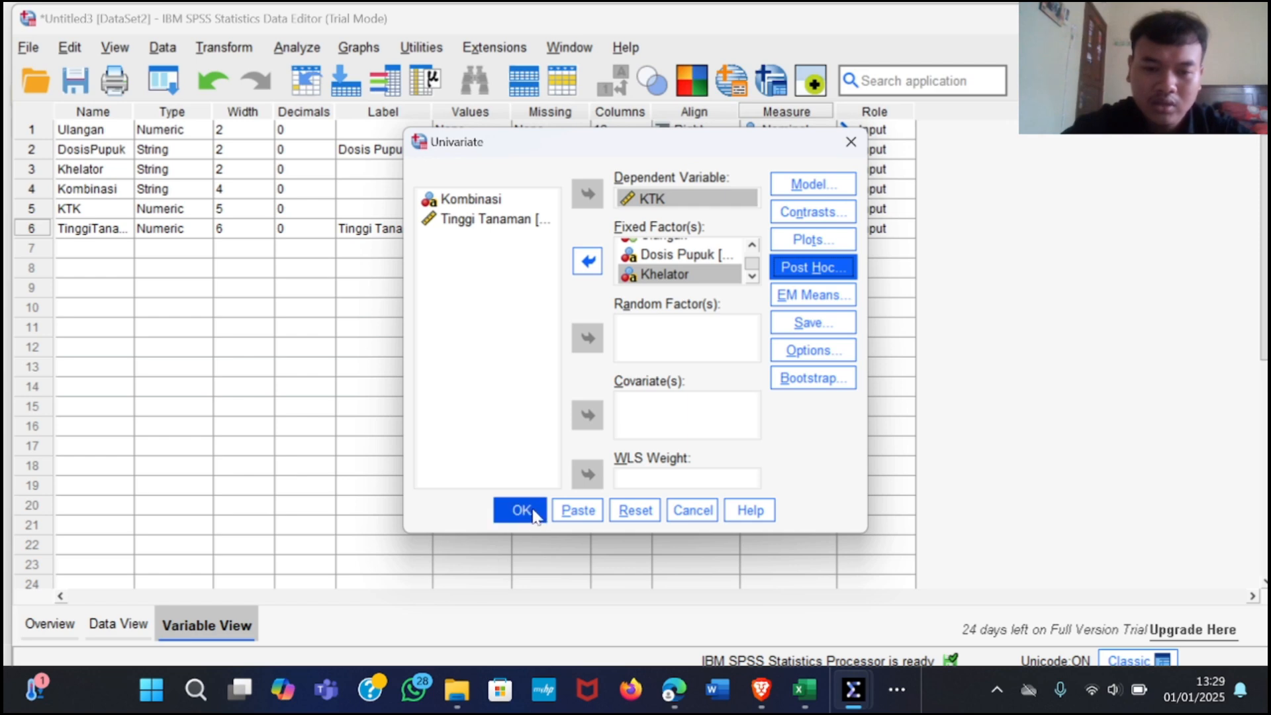
pyautogui.click(534, 513)
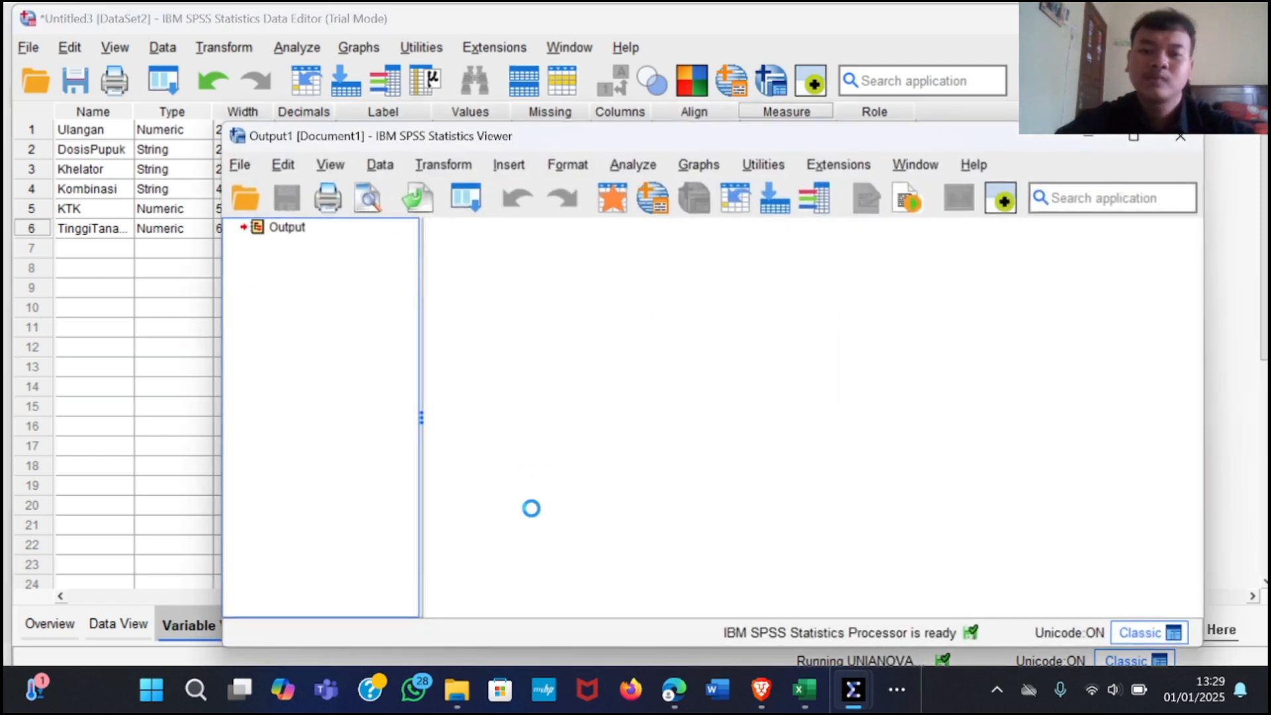
pyautogui.scroll(-3, 707, 482)
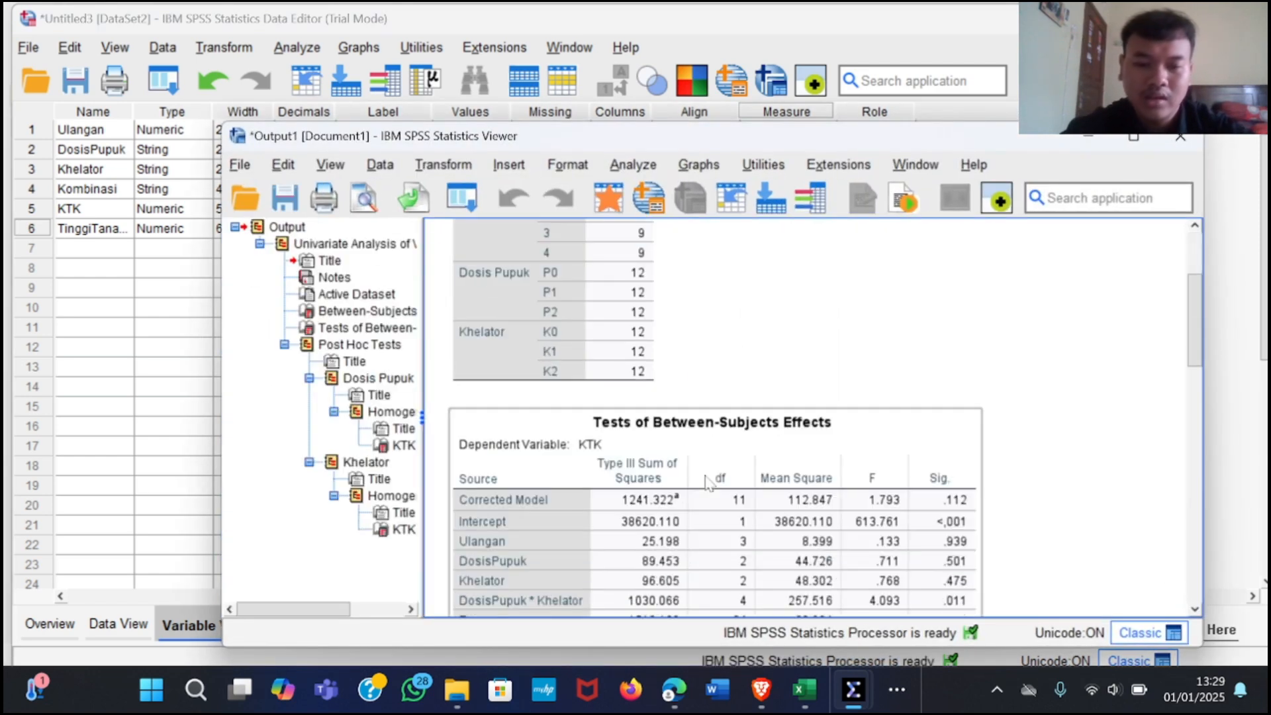
pyautogui.scroll(-3, 846, 395)
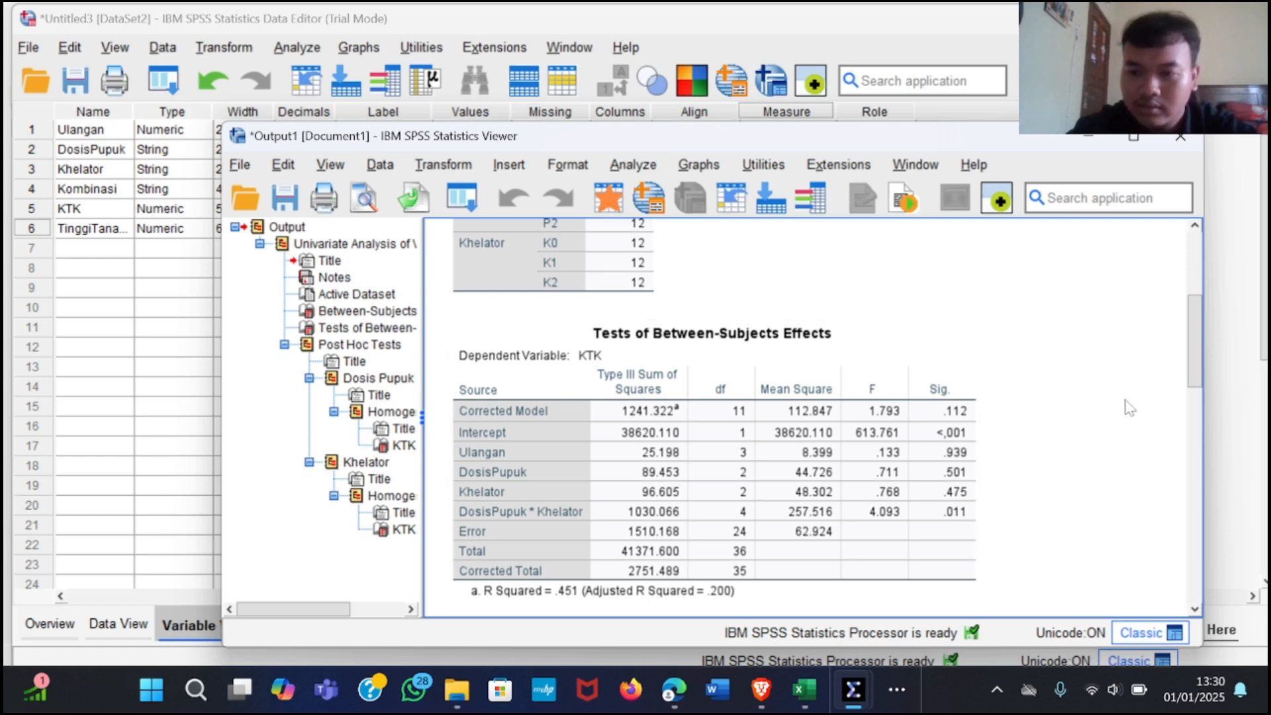
# Step: Examine the Duncan homogeneous subsets tables for Dosis Pupuk and Khelator in the KTK output
pyautogui.scroll(-3, 1130, 408)
pyautogui.scroll(-9, 1130, 408)
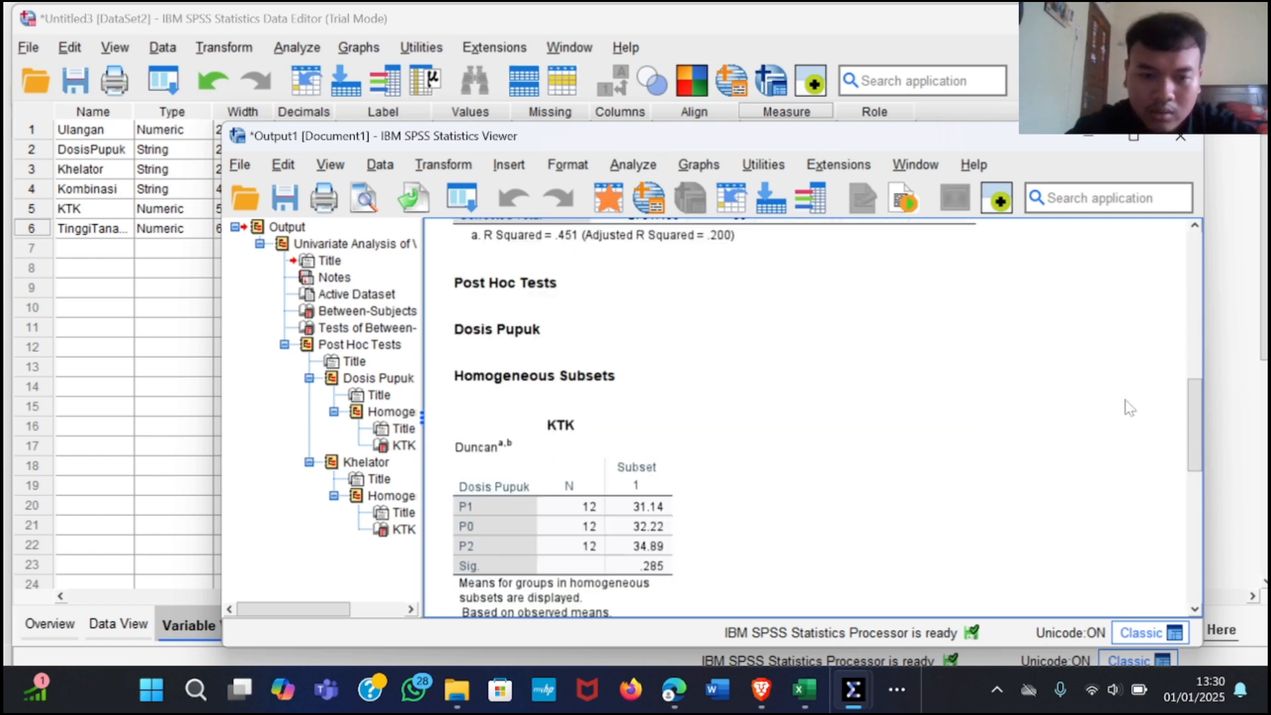
pyautogui.scroll(-3, 871, 474)
pyautogui.click(634, 449)
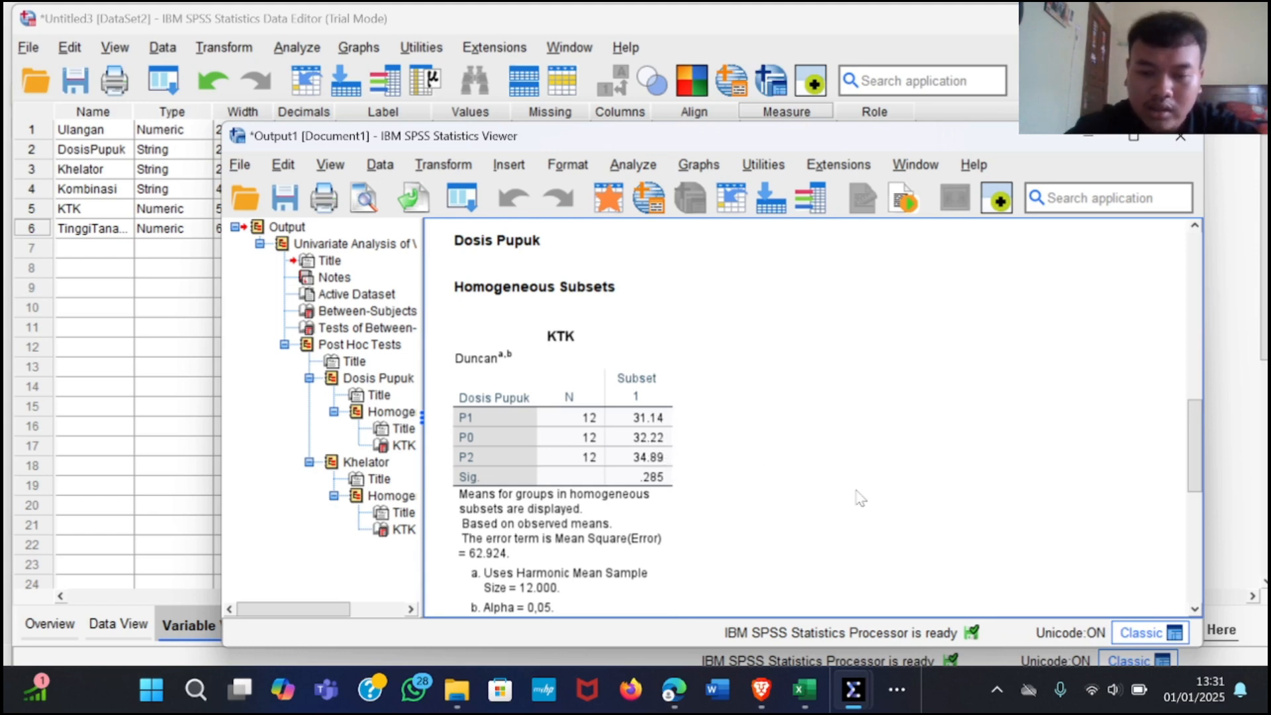
pyautogui.scroll(-3, 1110, 474)
pyautogui.scroll(-1, 1110, 474)
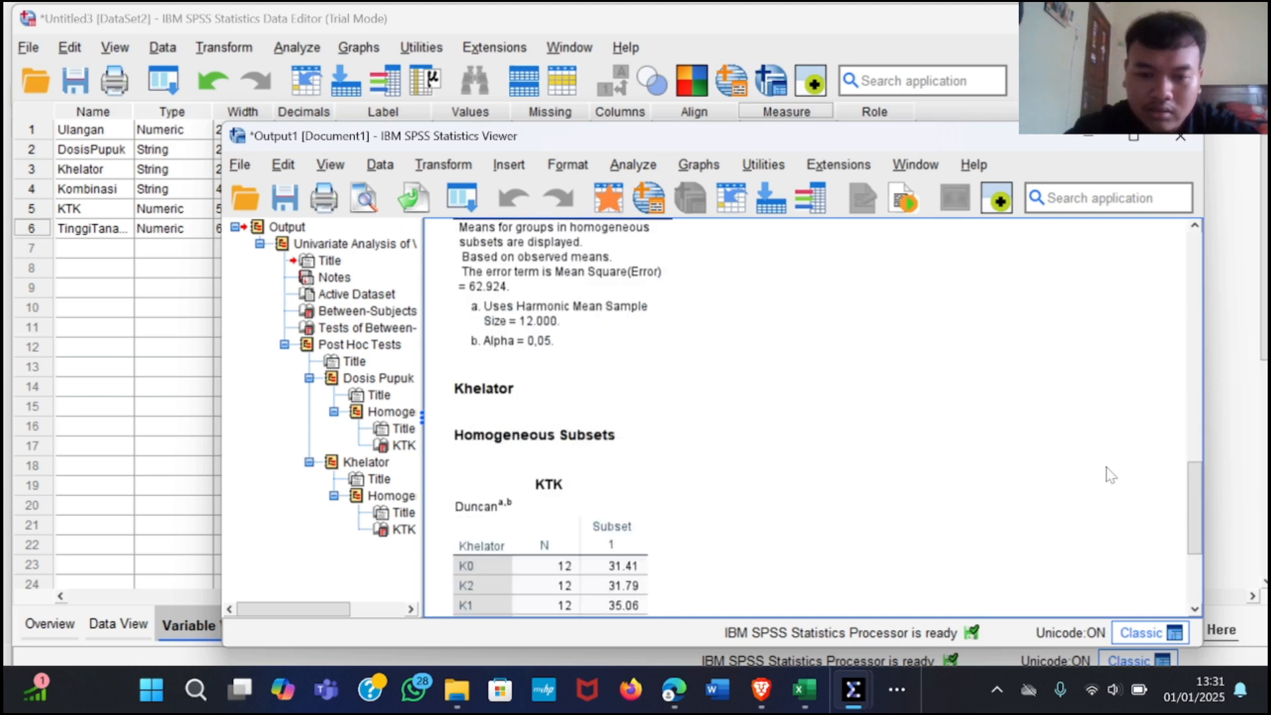
pyautogui.scroll(-1, 1110, 475)
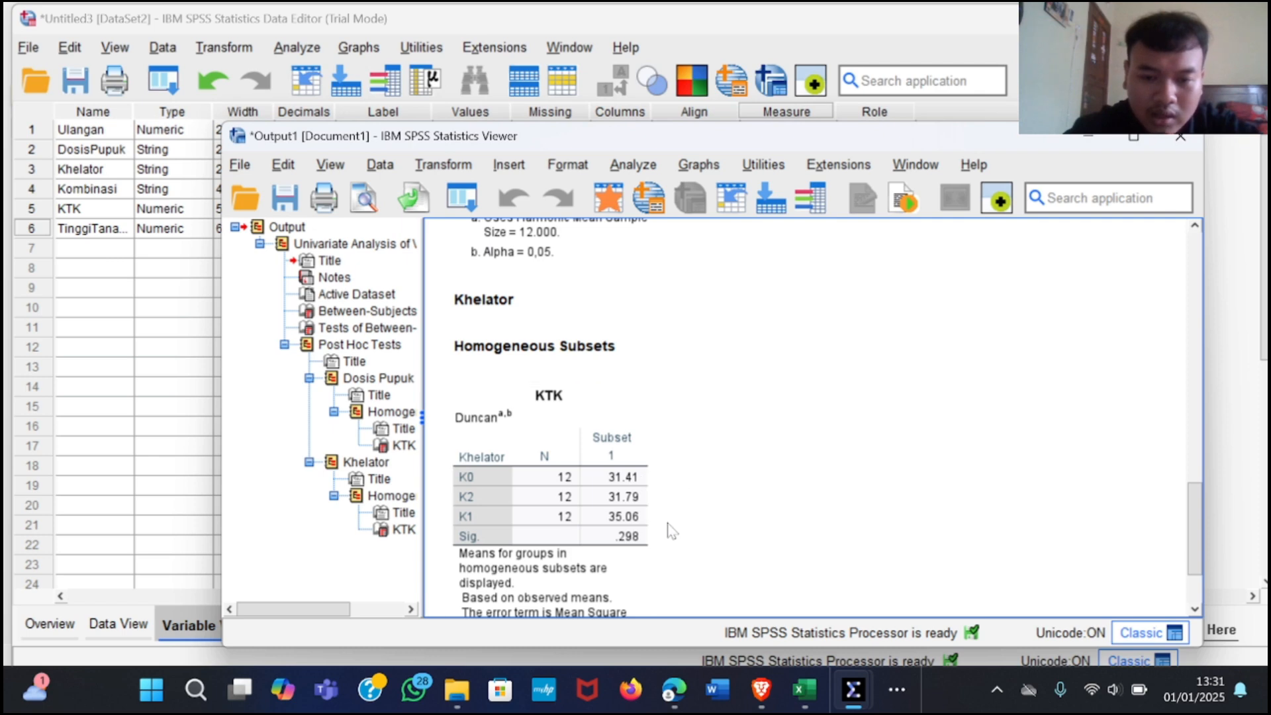
pyautogui.scroll(-3, 826, 525)
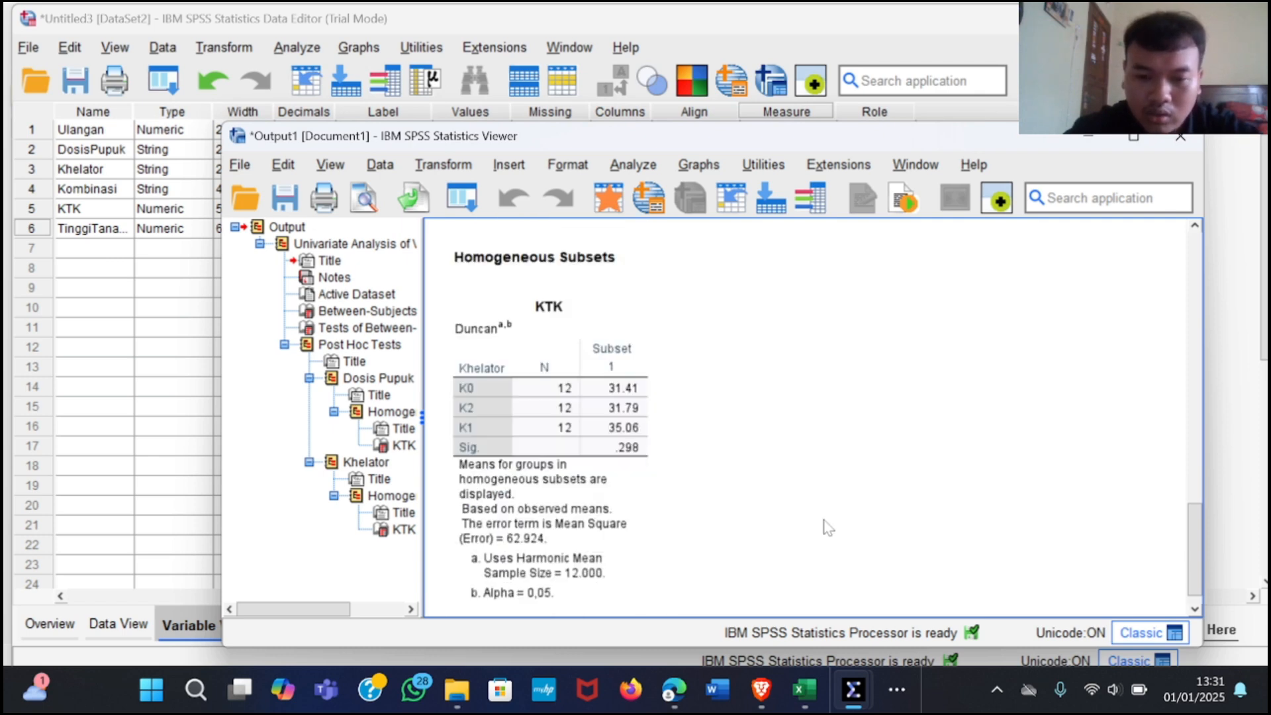
pyautogui.scroll(15, 852, 457)
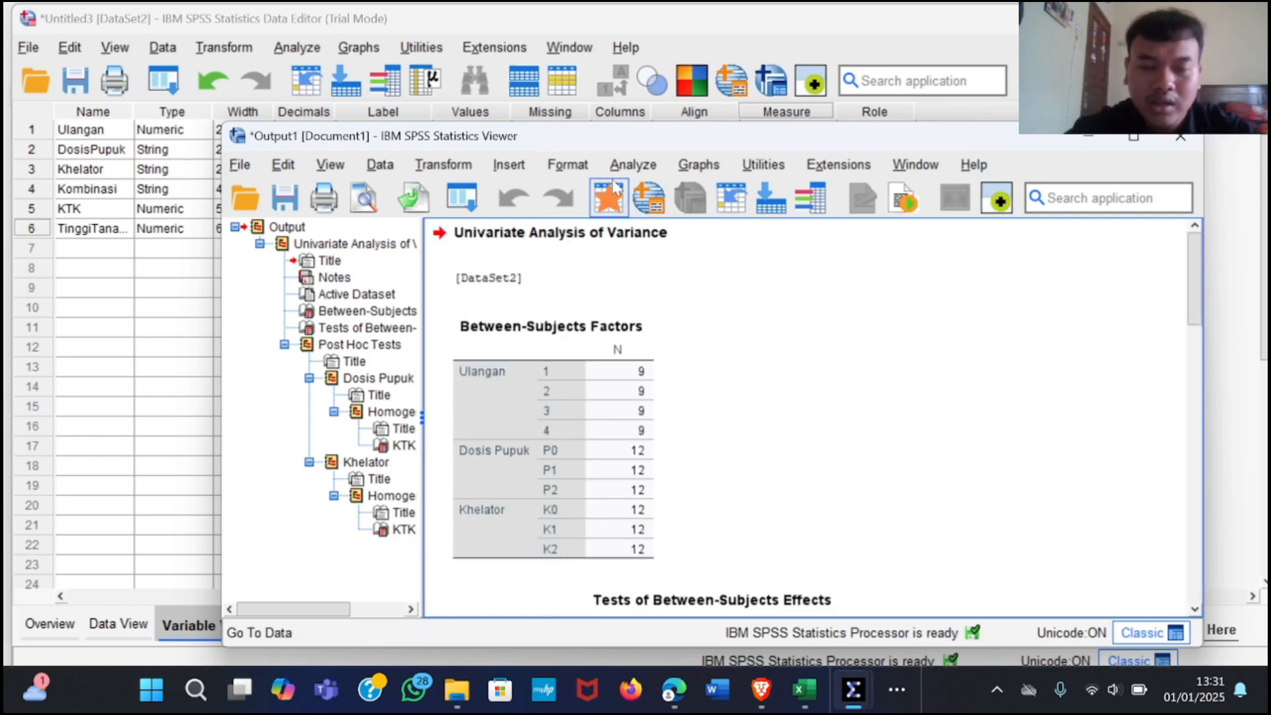
# Step: Rerun the univariate analysis with Tinggi Tanaman replacing KTK as the dependent variable, keeping the same factors
pyautogui.click(634, 166)
pyautogui.moveTo(665, 221)
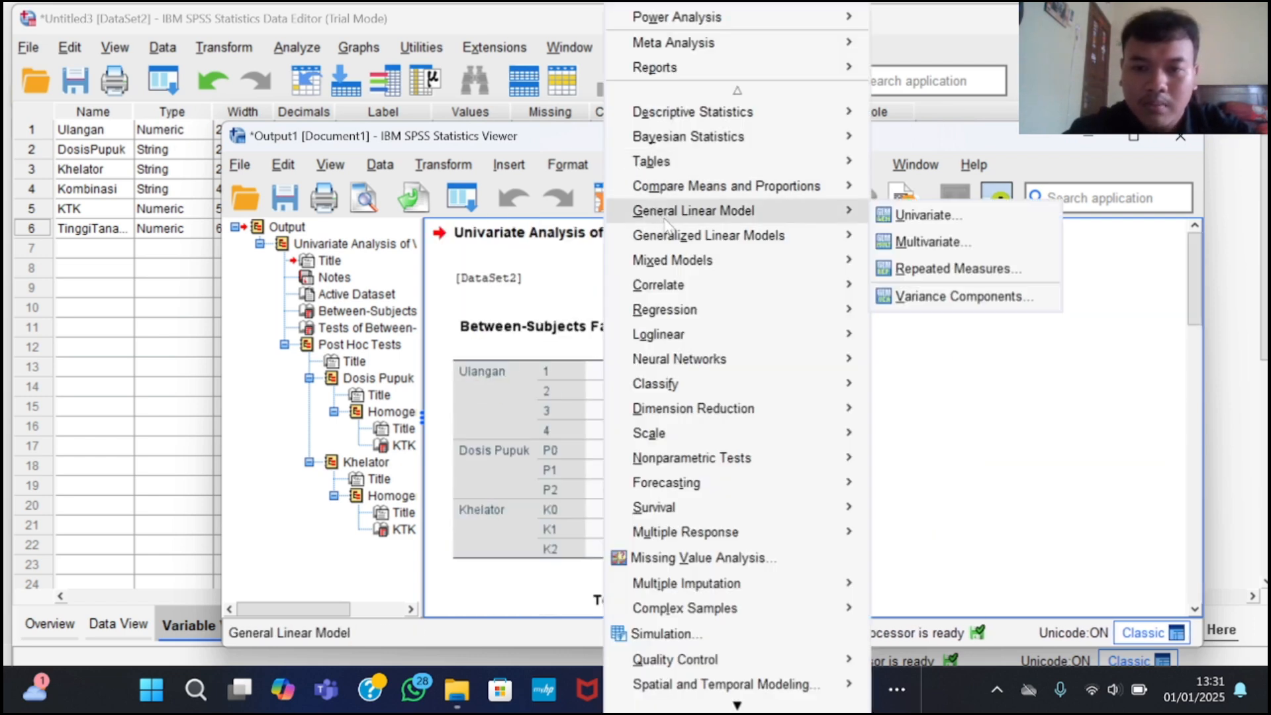
pyautogui.click(877, 216)
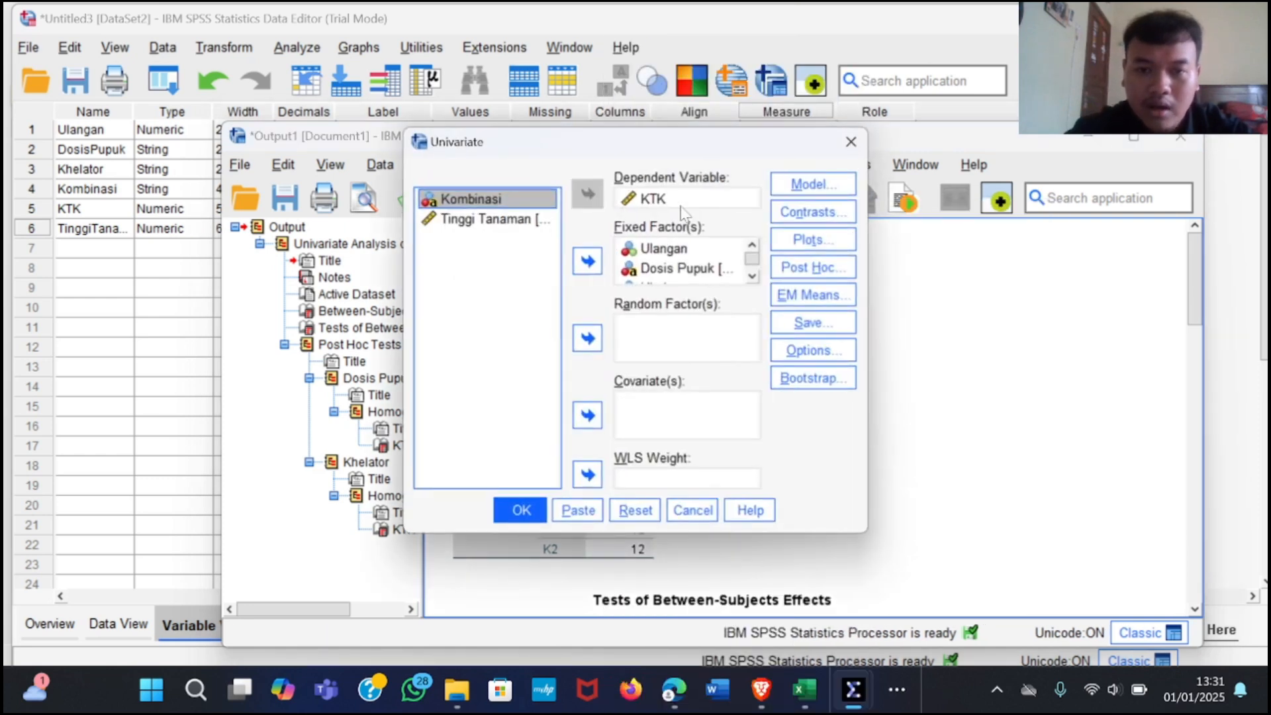
pyautogui.click(682, 208)
pyautogui.click(588, 194)
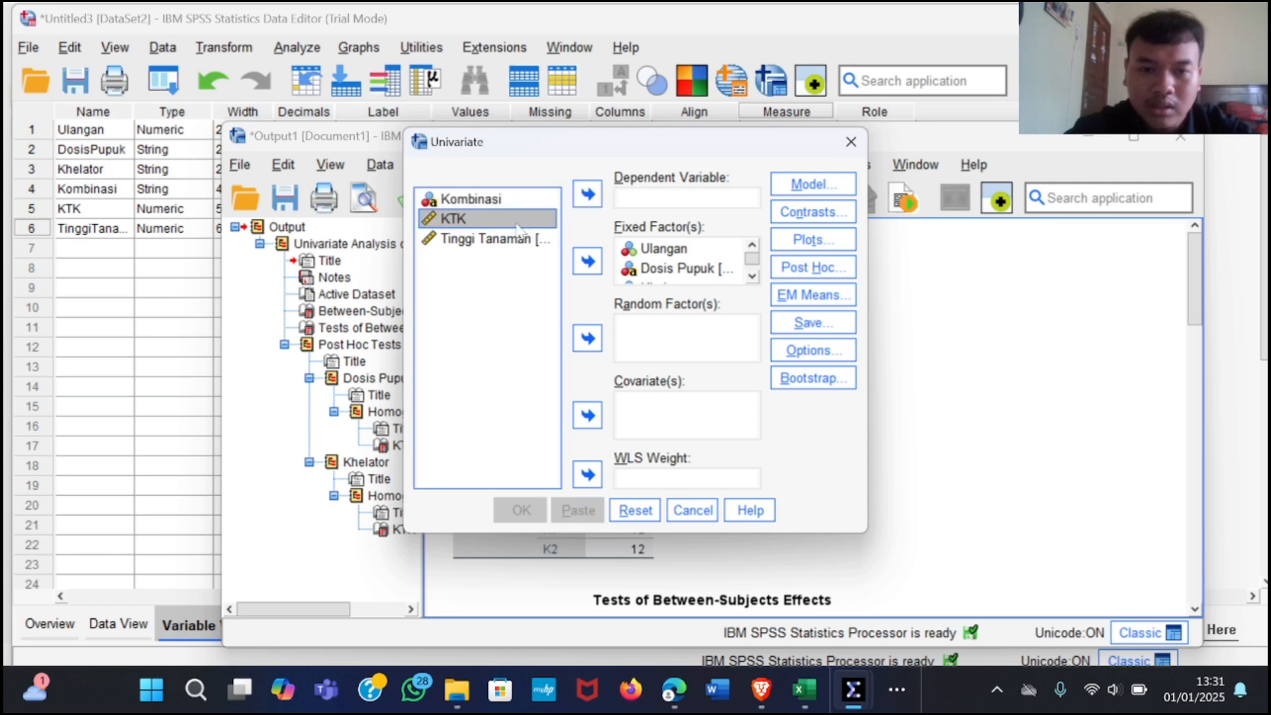
pyautogui.click(510, 243)
pyautogui.click(588, 194)
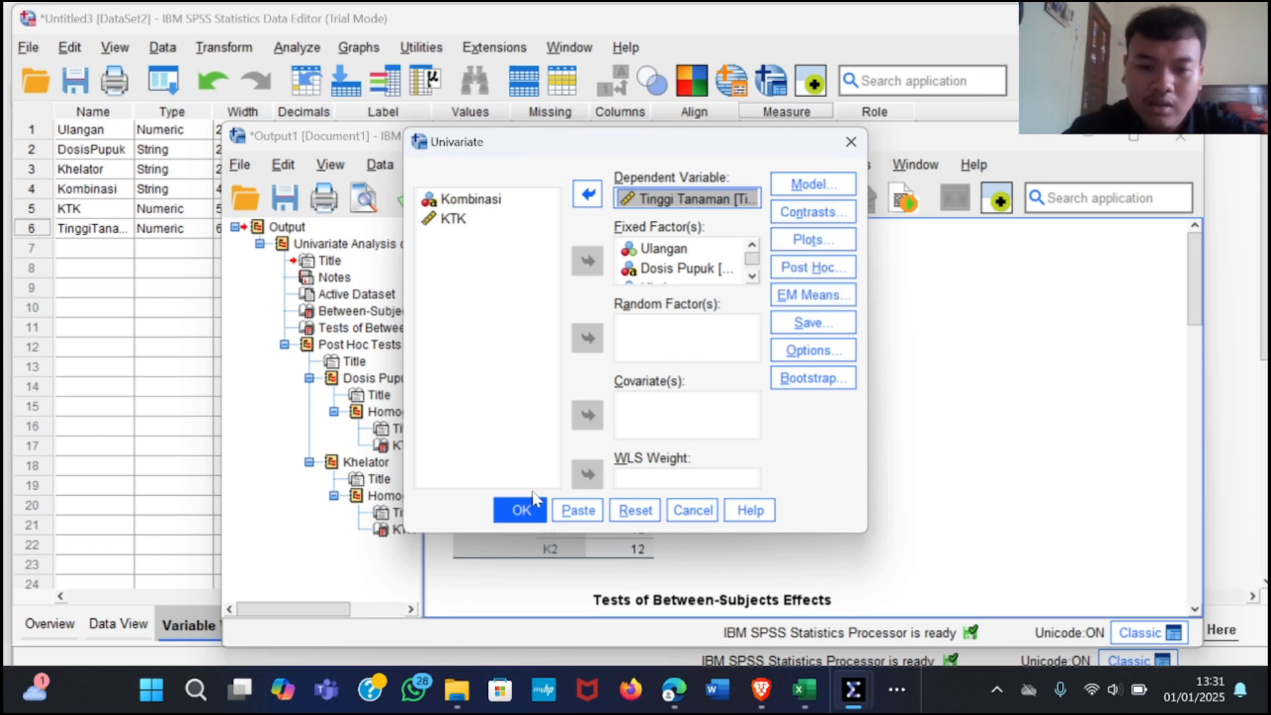
pyautogui.click(521, 511)
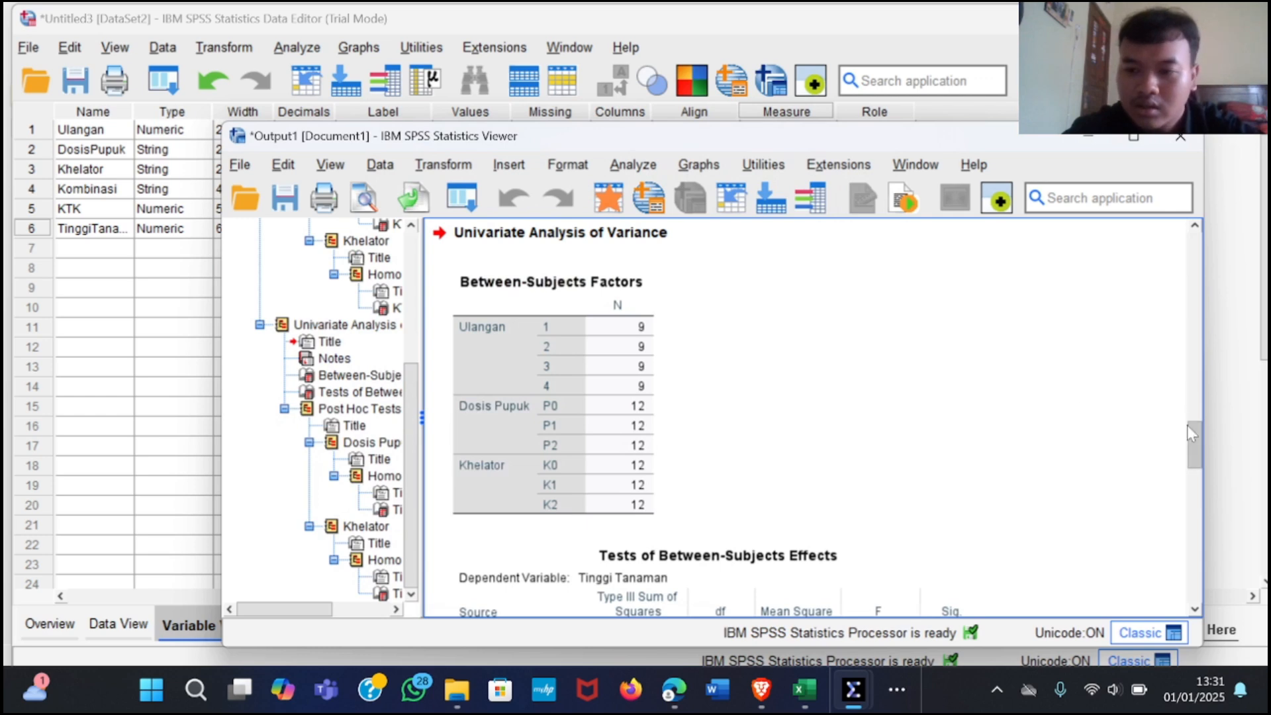
pyautogui.moveTo(1193, 469); pyautogui.dragTo(1237, 452)
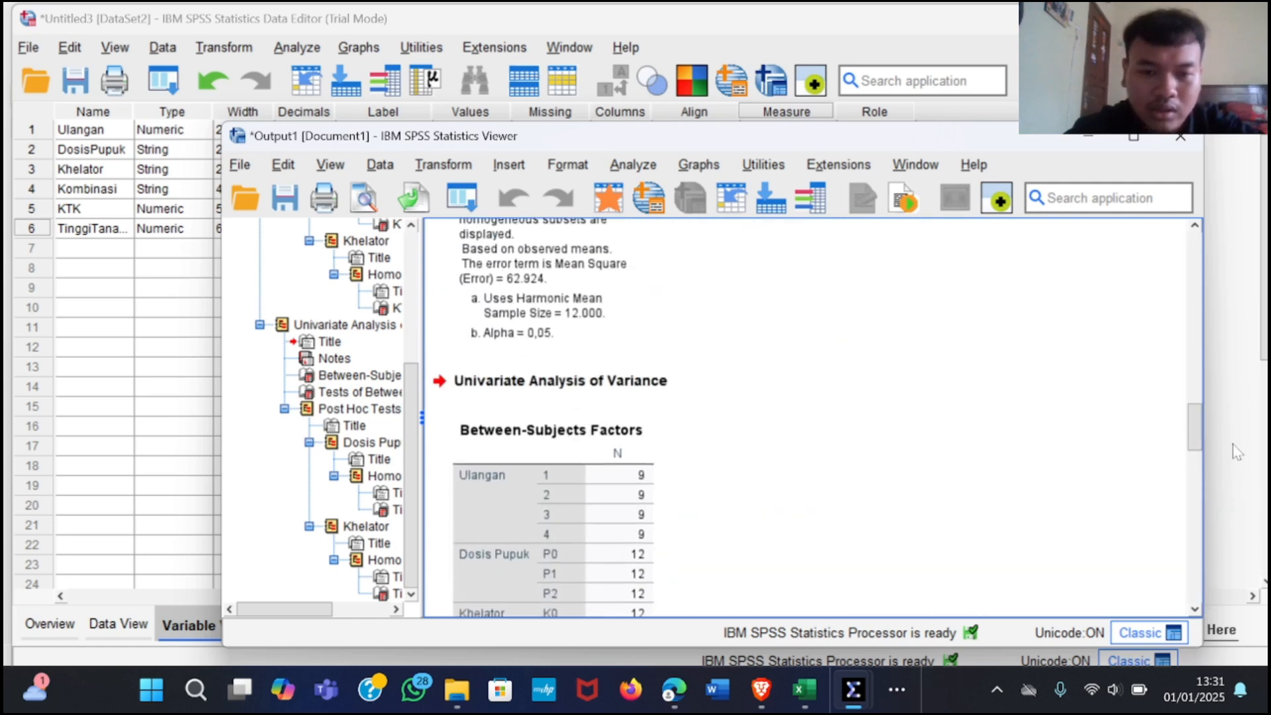
# Step: Reopen the univariate analysis setup and remove Tinggi Tanaman as dependent variable and Dosis Pupuk, Ulangan and Khelator as fixed factors
pyautogui.click(627, 167)
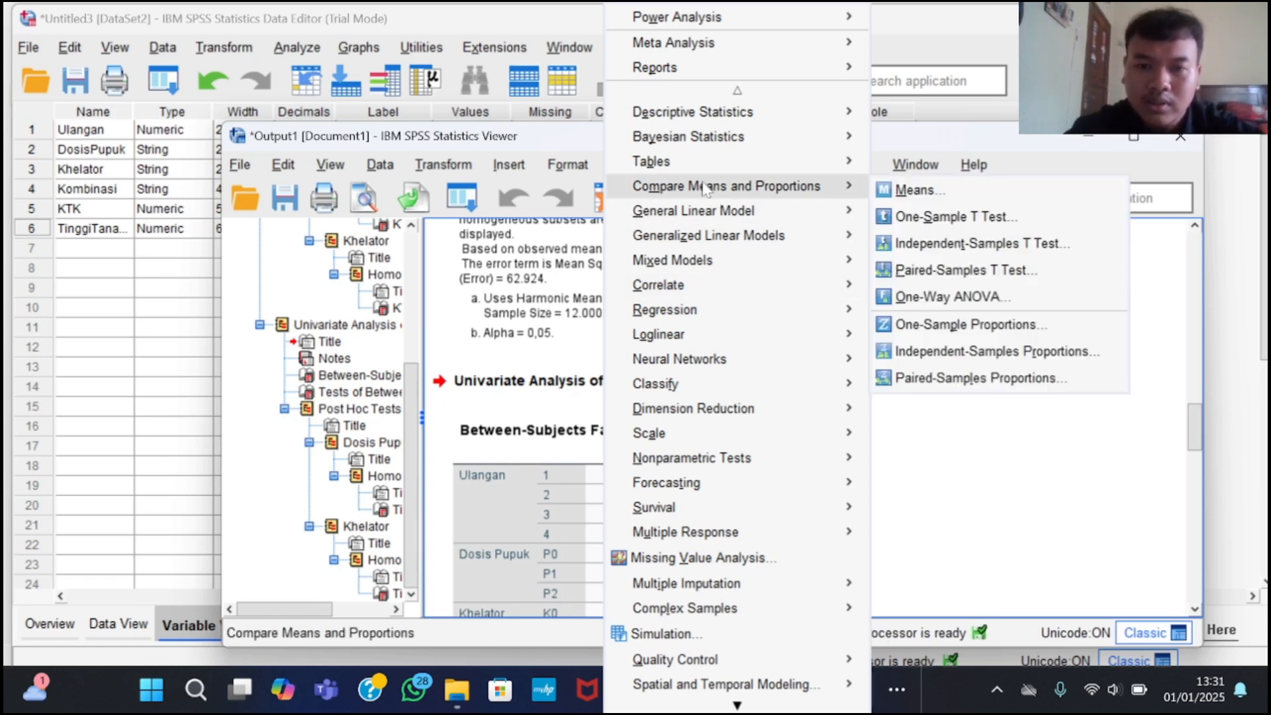
pyautogui.moveTo(713, 193)
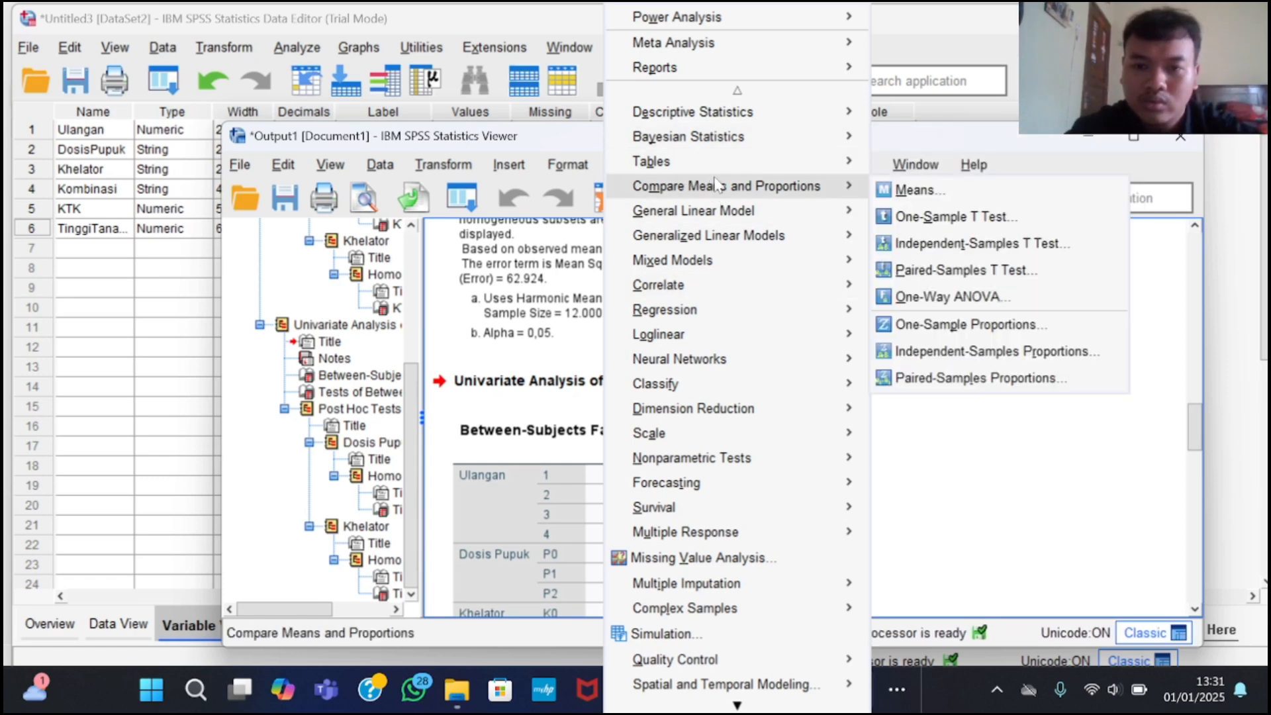
pyautogui.moveTo(748, 235)
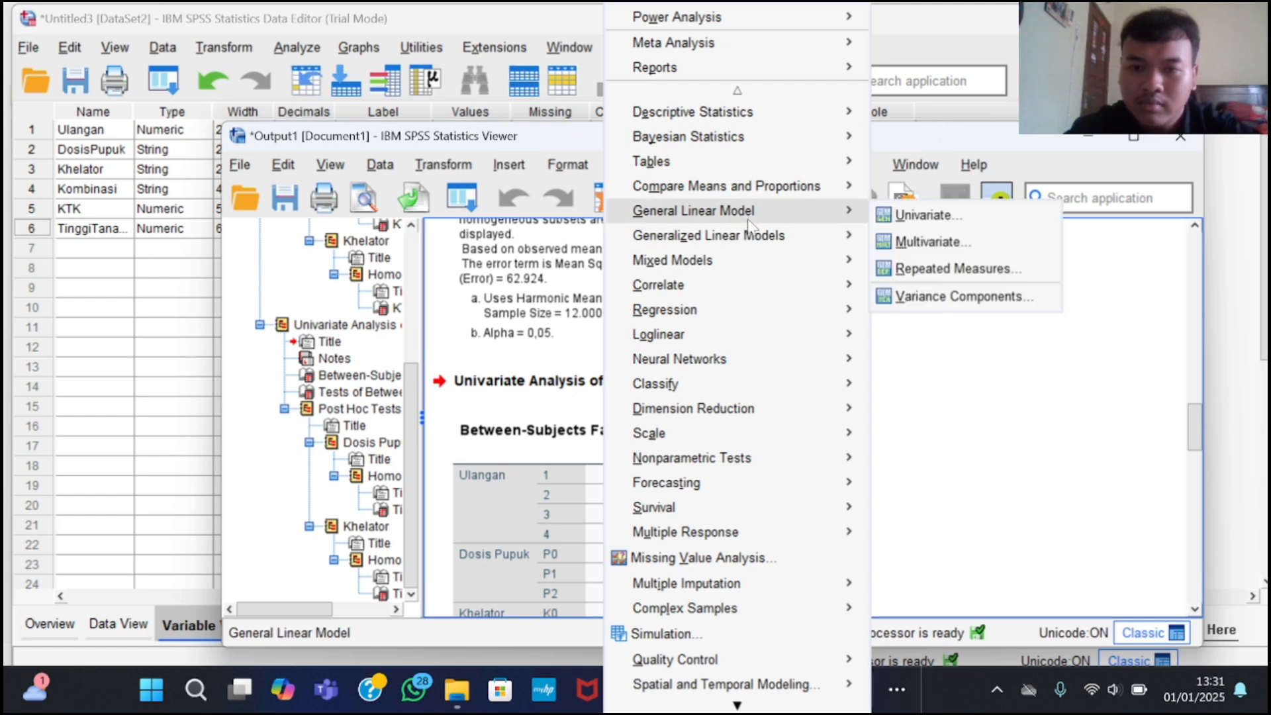
pyautogui.click(879, 220)
pyautogui.click(625, 207)
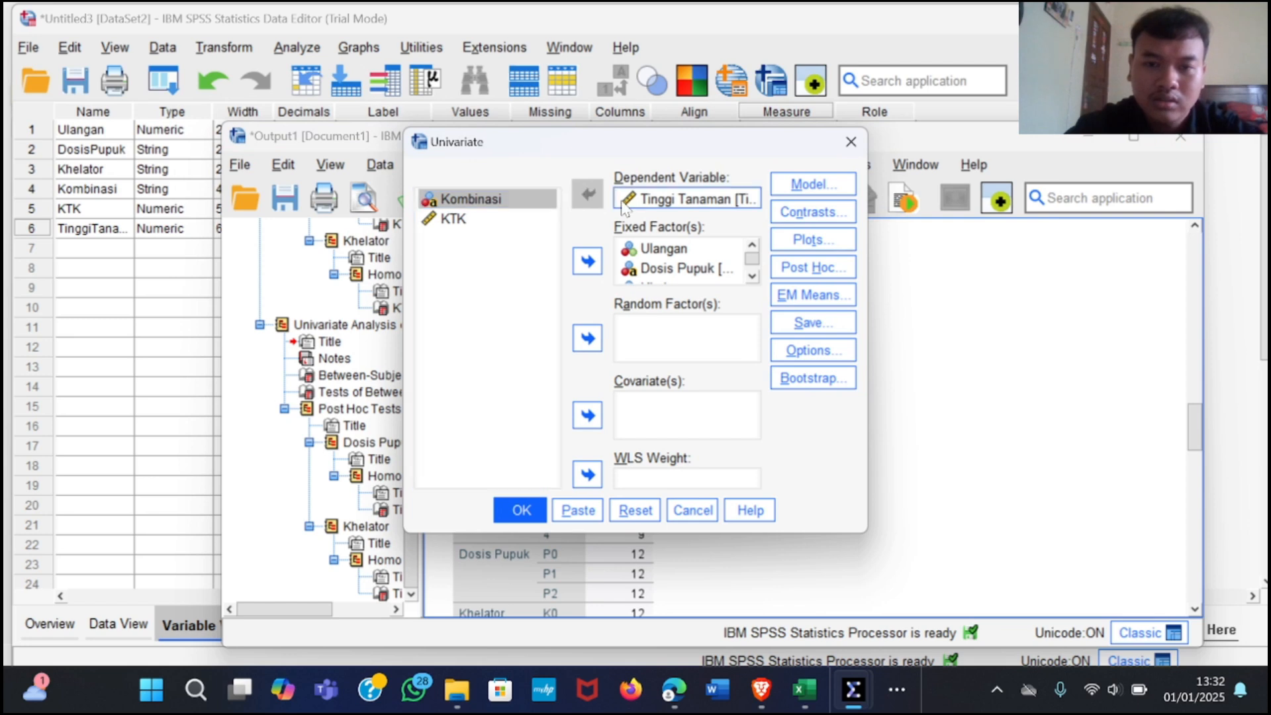
pyautogui.click(587, 194)
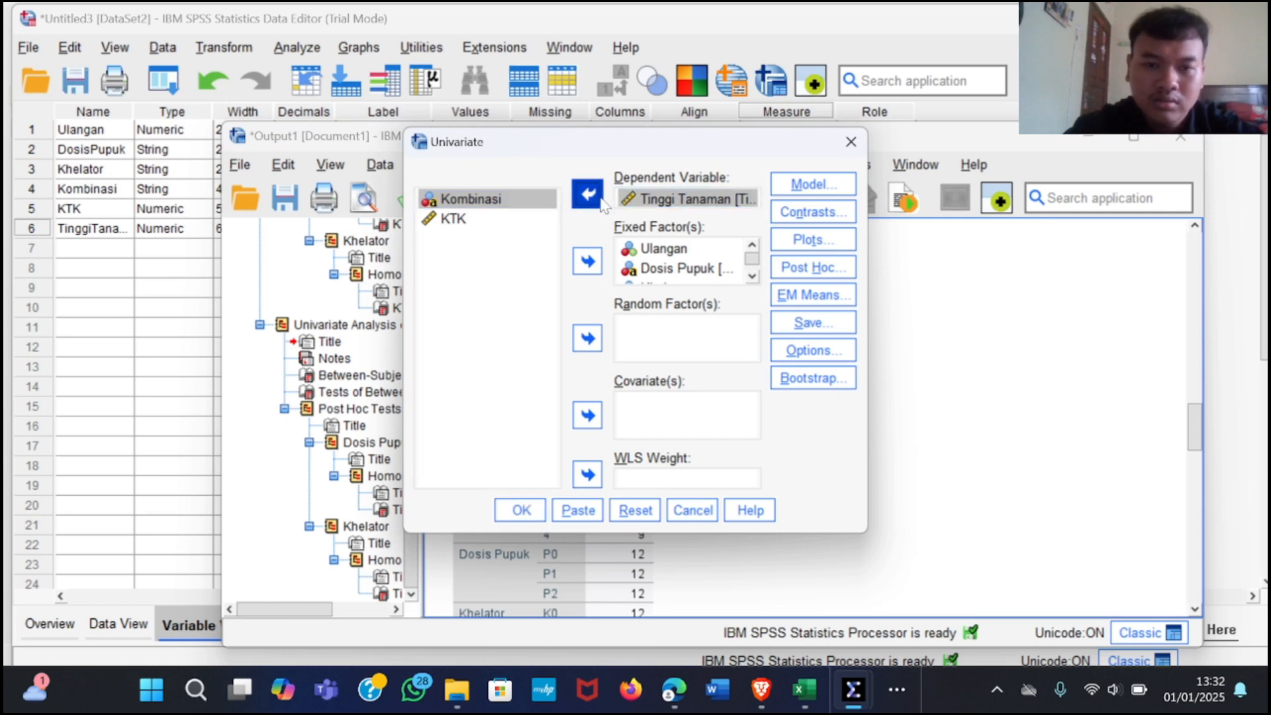
pyautogui.click(662, 269)
pyautogui.click(587, 262)
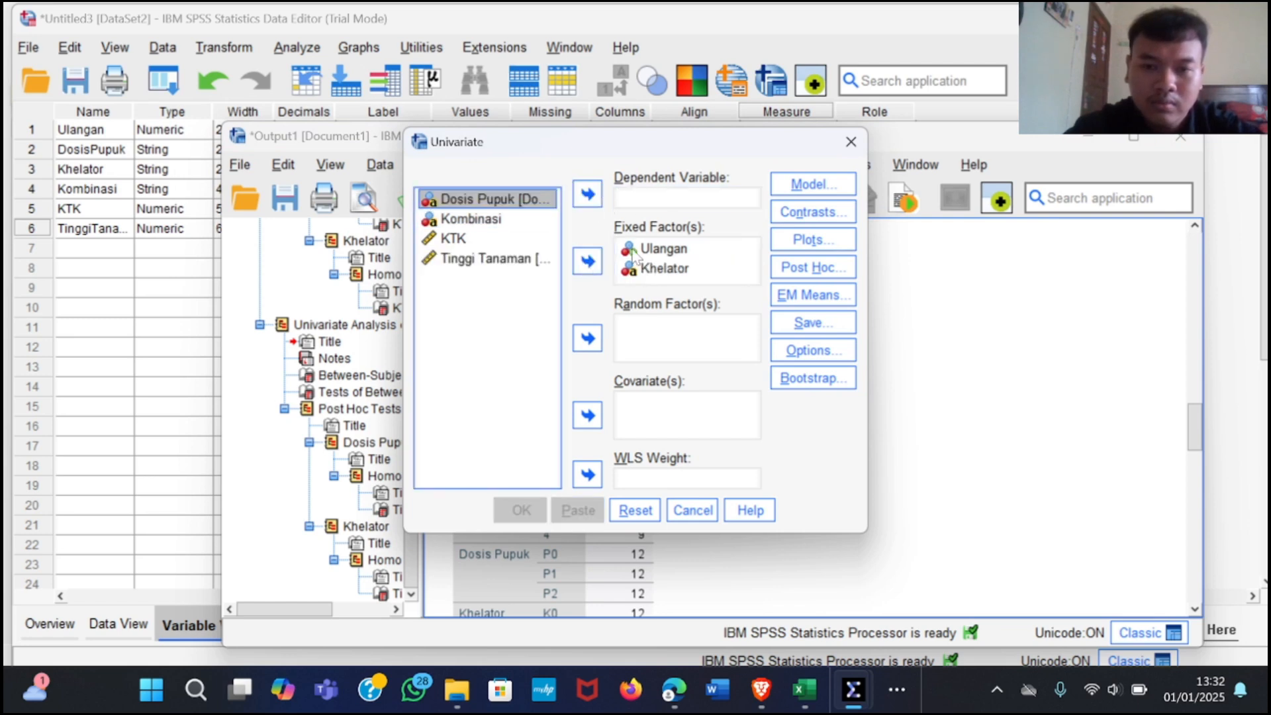
pyautogui.click(662, 249)
pyautogui.click(587, 261)
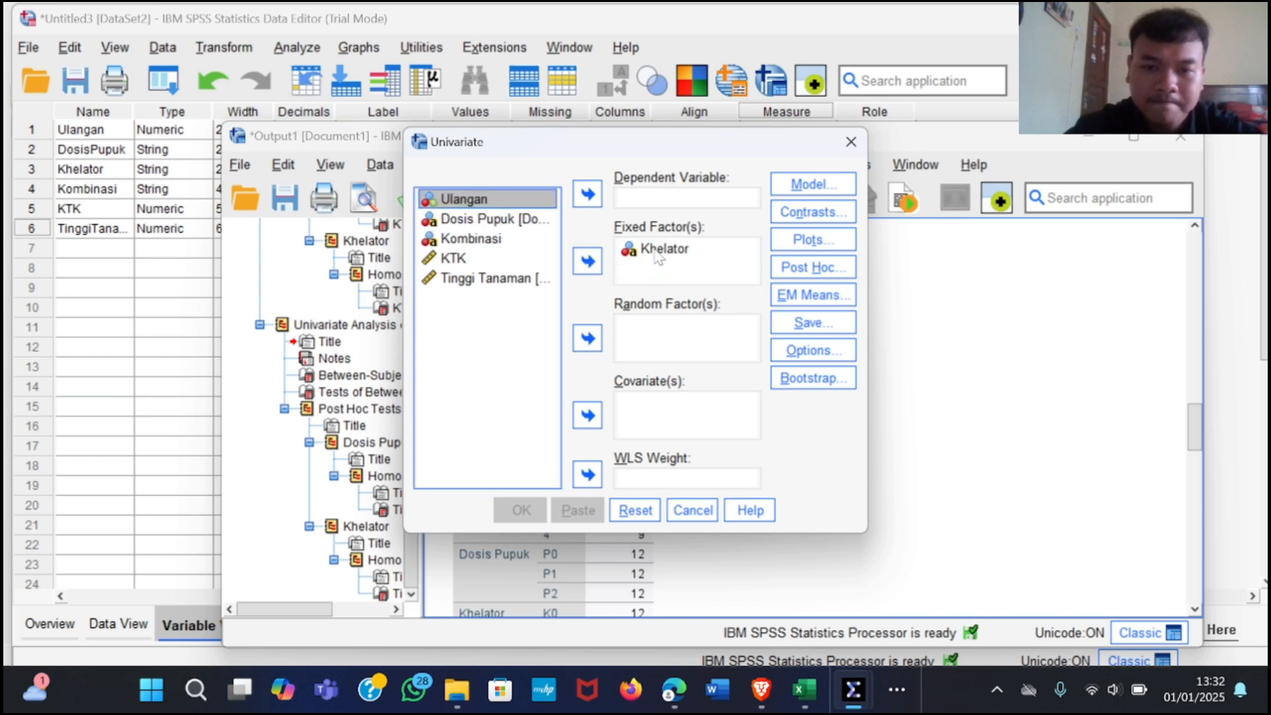
pyautogui.click(658, 255)
pyautogui.click(585, 264)
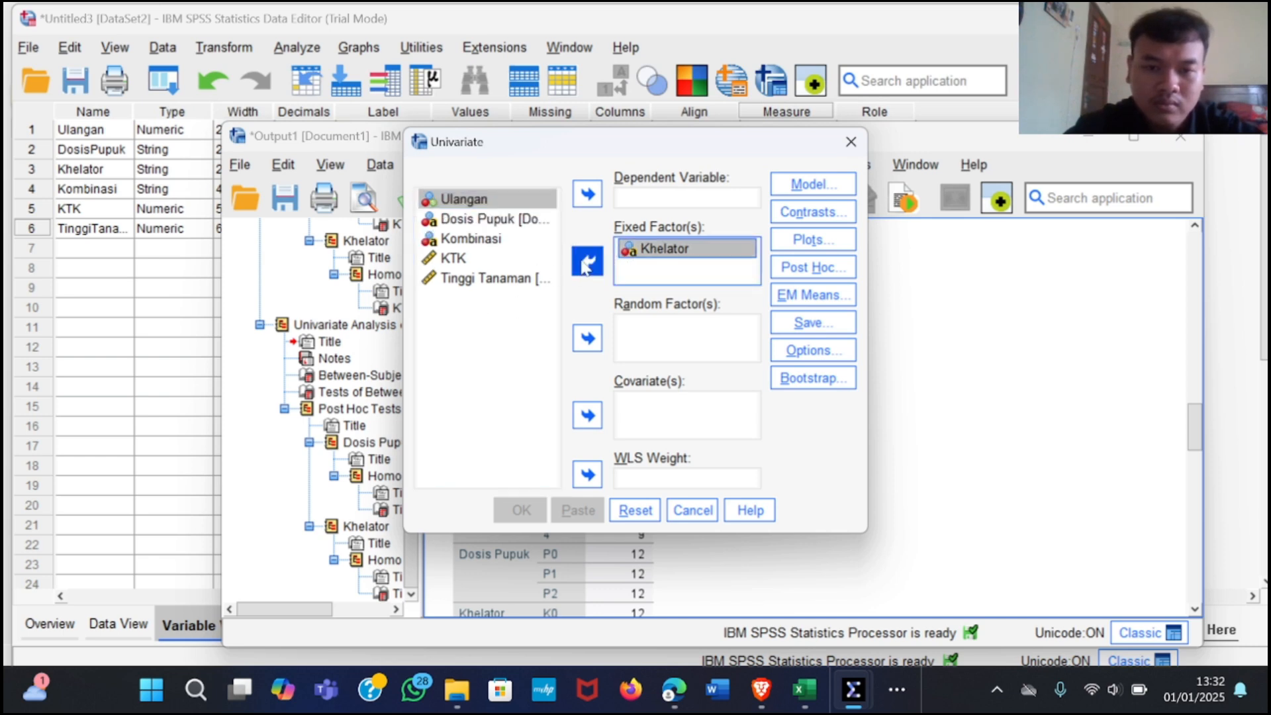
# Step: Assign KTK as the dependent variable and Kombinasi as the only fixed factor of the univariate analysis
pyautogui.click(508, 281)
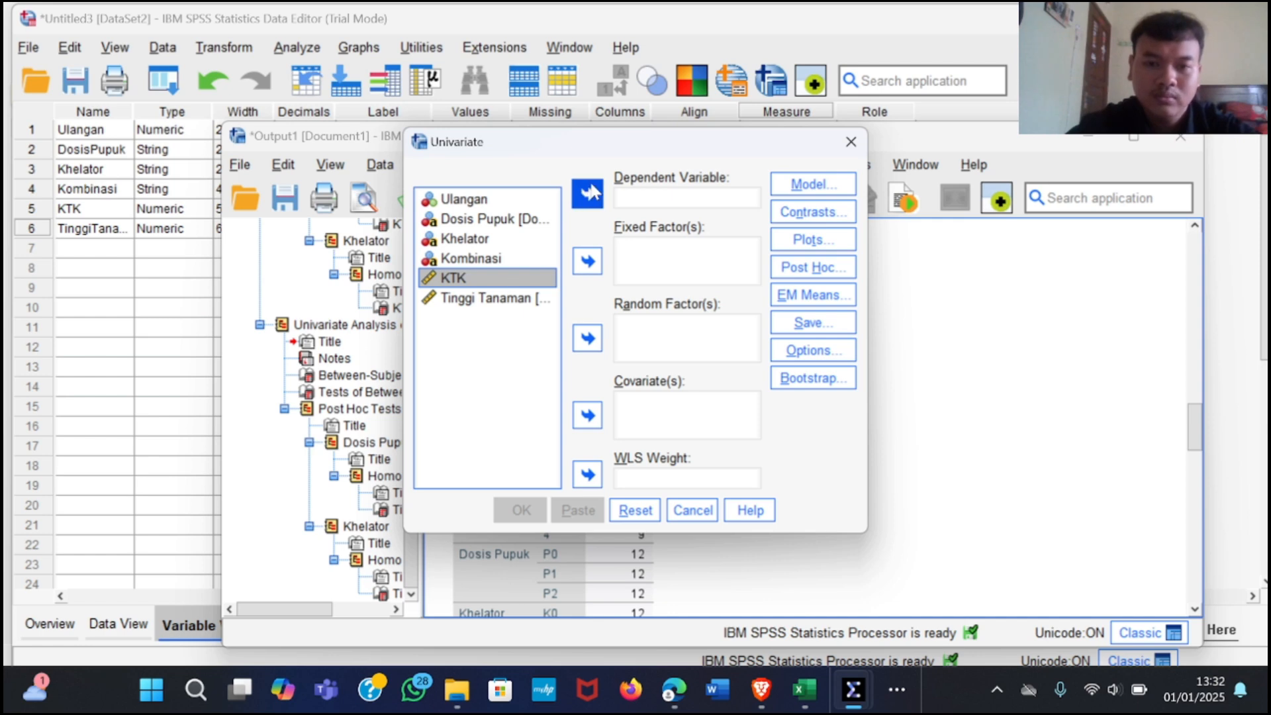
pyautogui.click(591, 192)
pyautogui.click(517, 259)
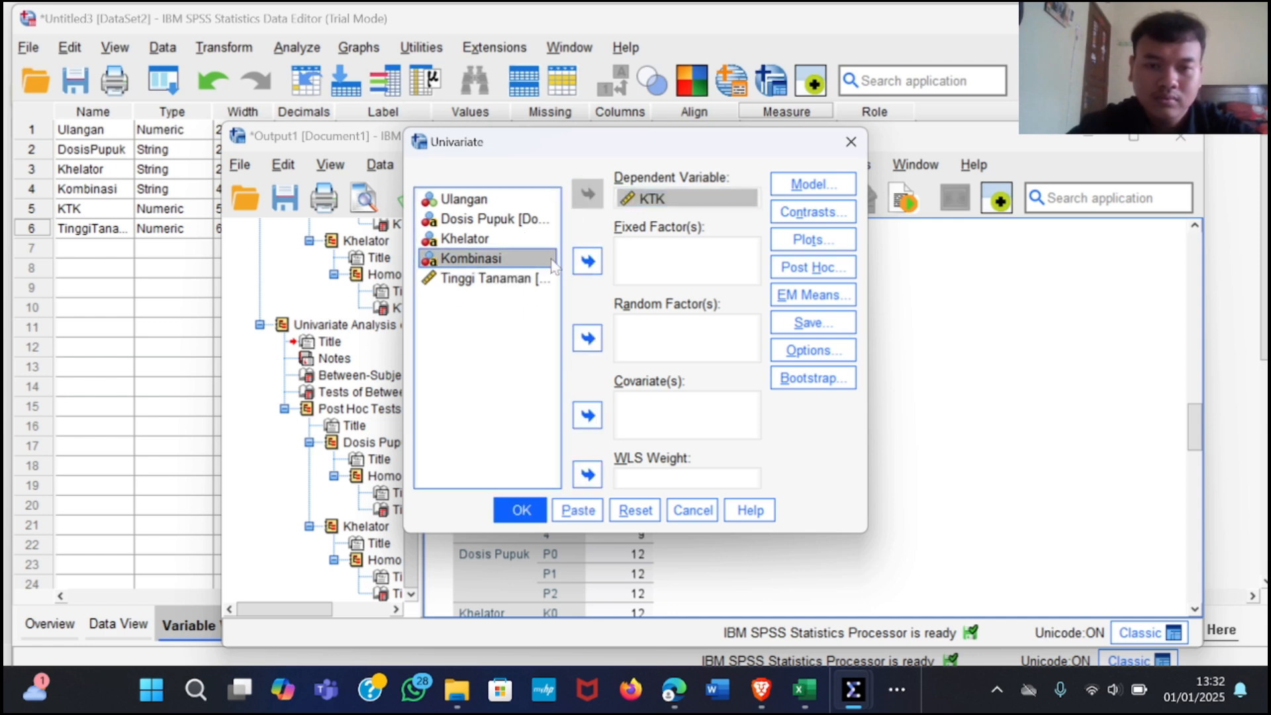
pyautogui.click(587, 260)
# Step: Add Kombinasi as a built term in the univariate model and accept the model specification
pyautogui.click(815, 186)
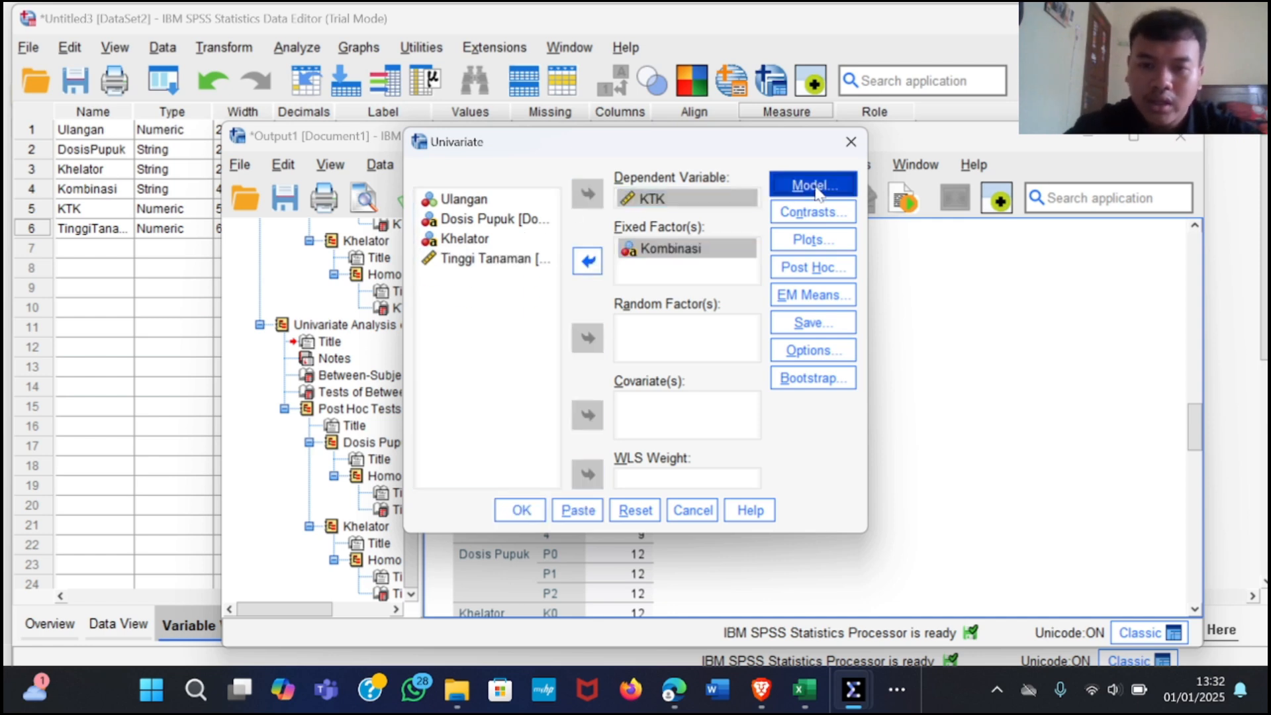
pyautogui.click(558, 337)
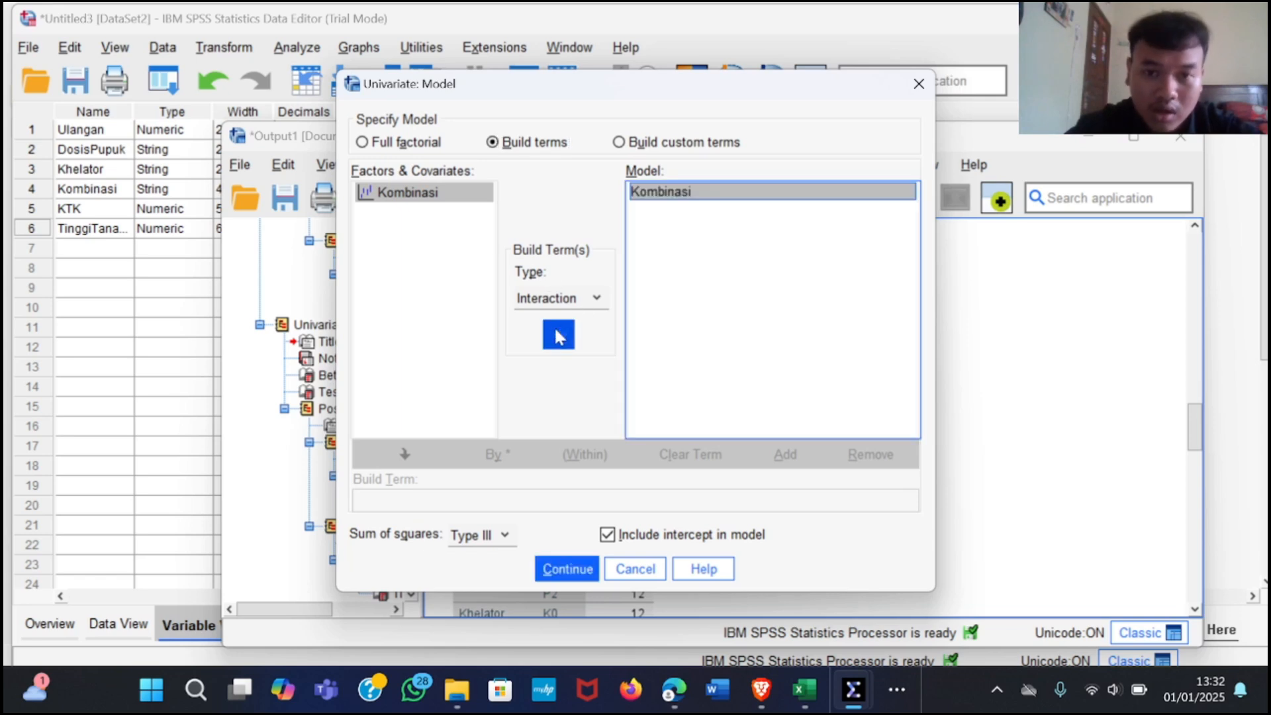
pyautogui.click(578, 570)
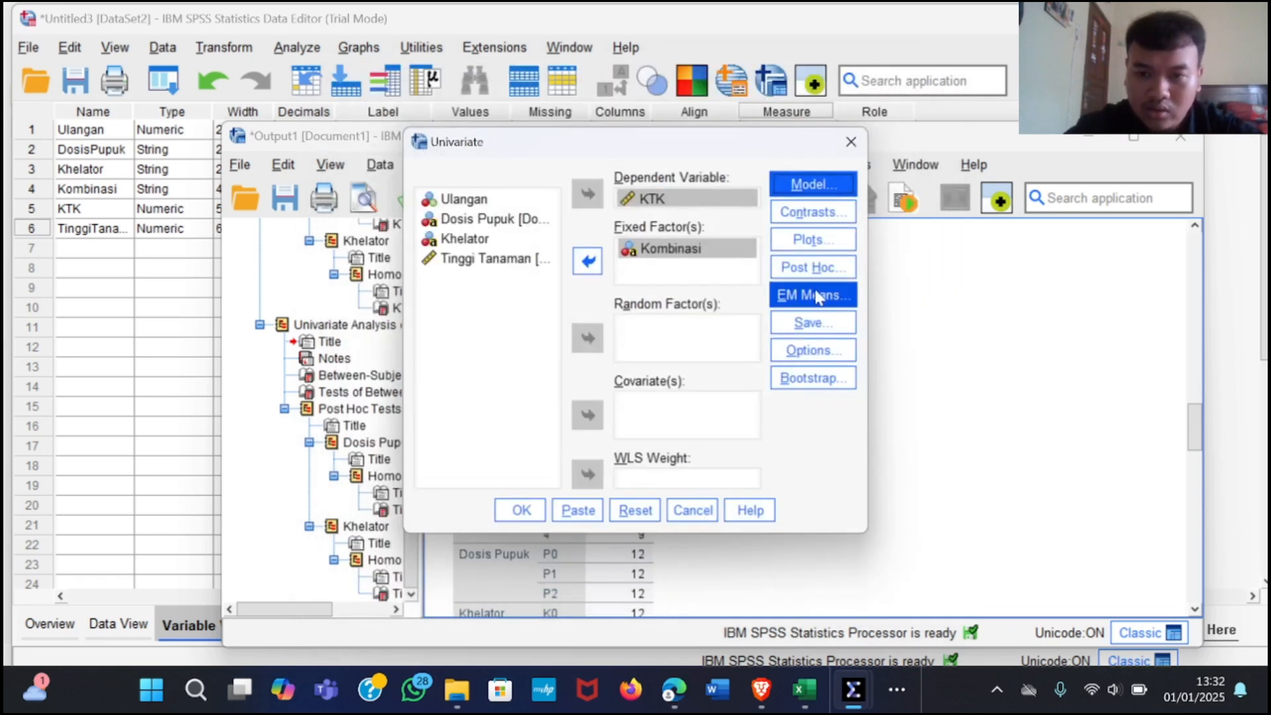
# Step: Set up the Duncan post hoc test for the Kombinasi factor
pyautogui.click(813, 267)
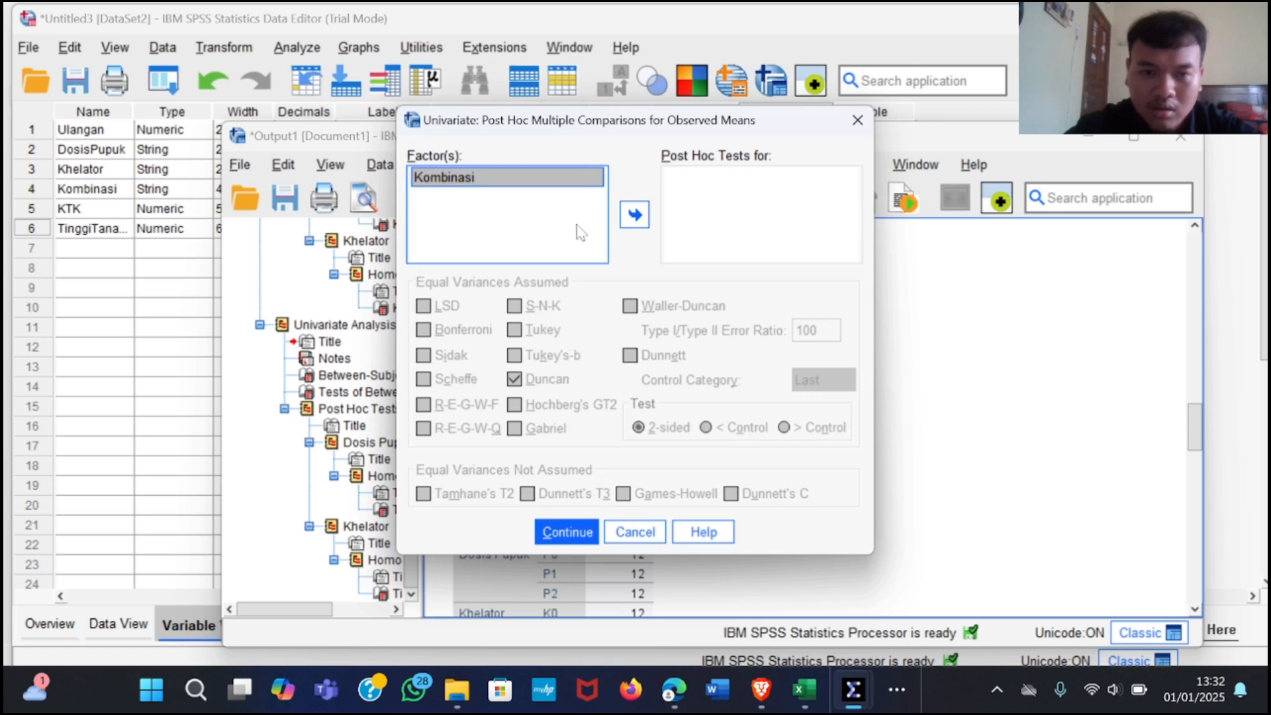
pyautogui.click(634, 214)
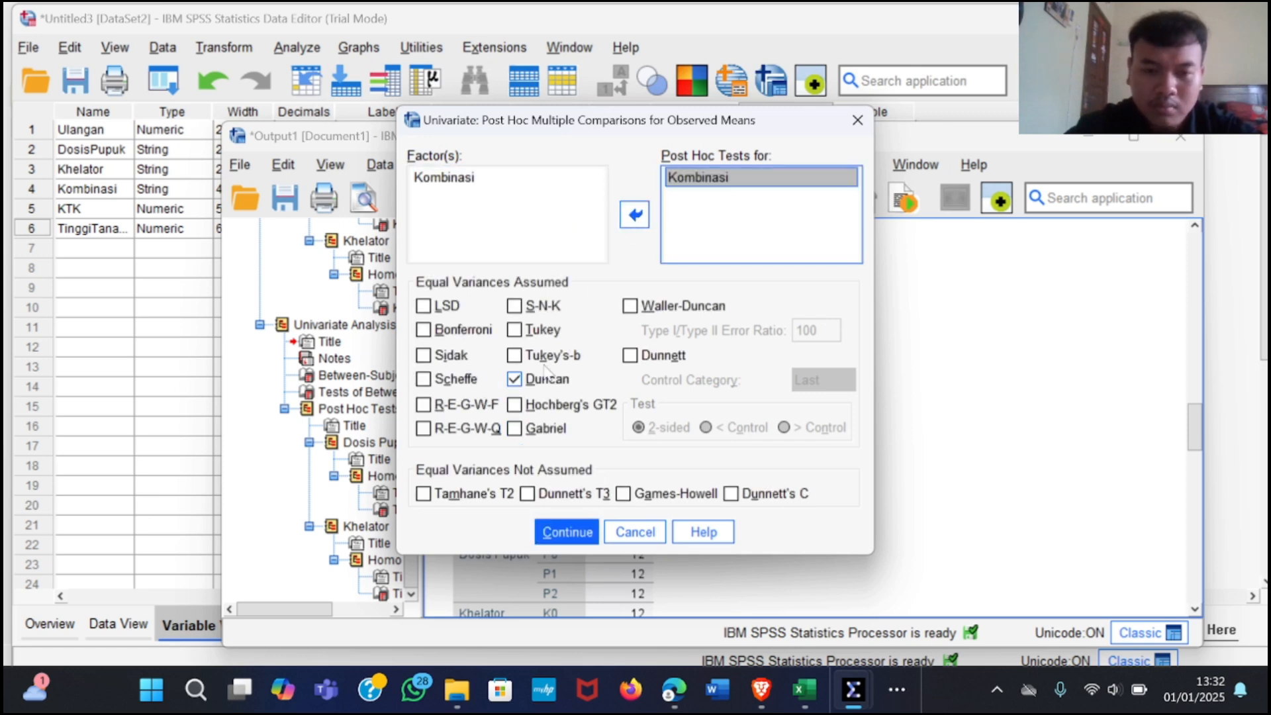
pyautogui.click(568, 536)
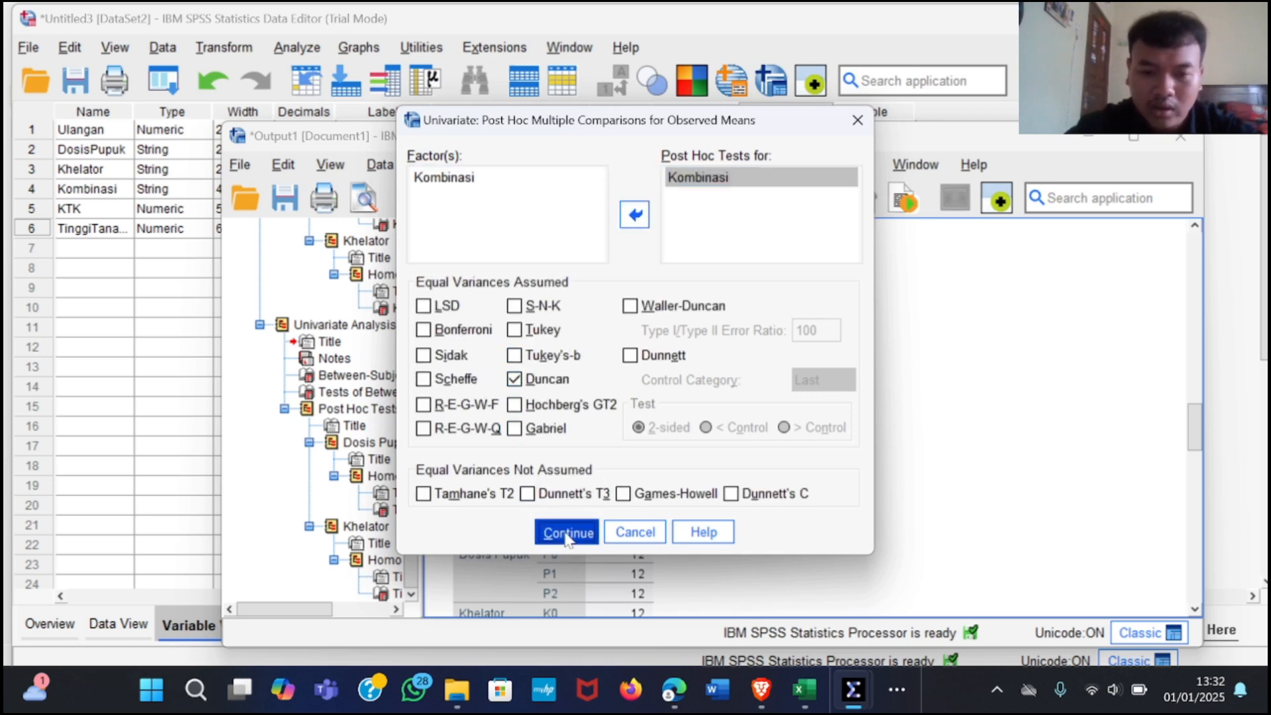
# Step: Run the univariate analysis and examine the Duncan homogeneous subsets table for Kombinasi in the KTK output
pyautogui.click(523, 512)
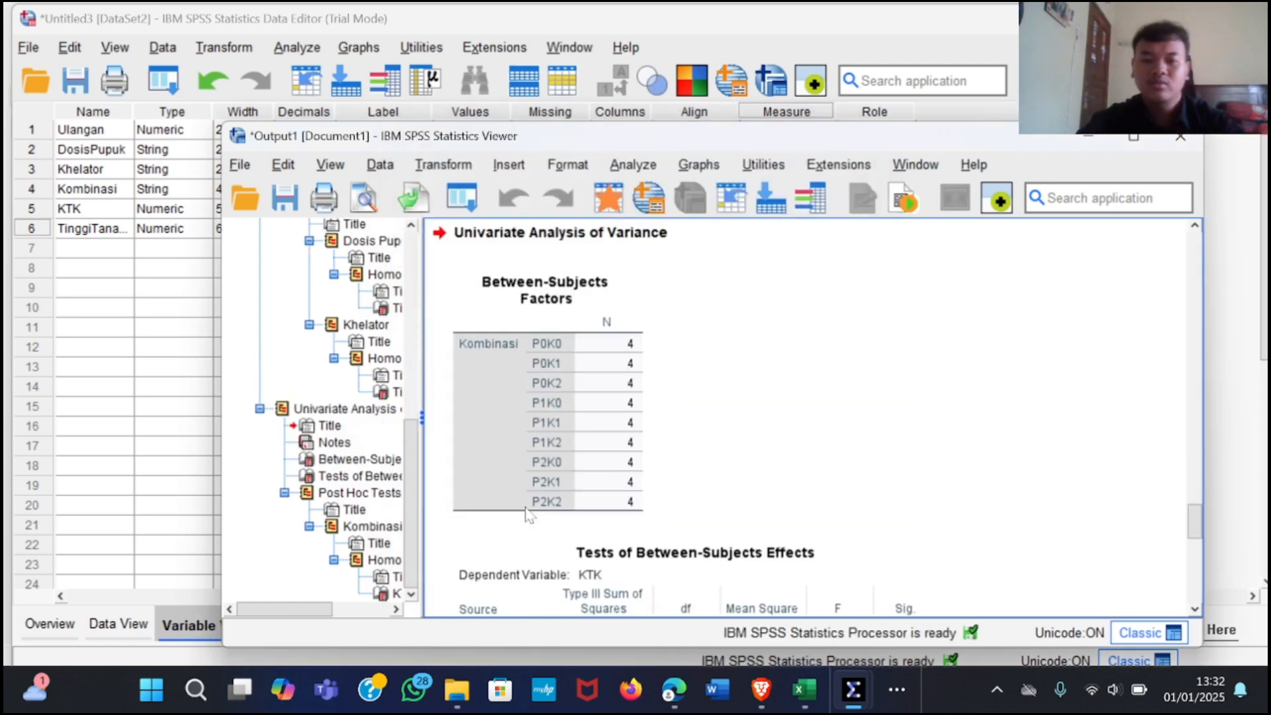
pyautogui.moveTo(1193, 513); pyautogui.dragTo(1194, 578)
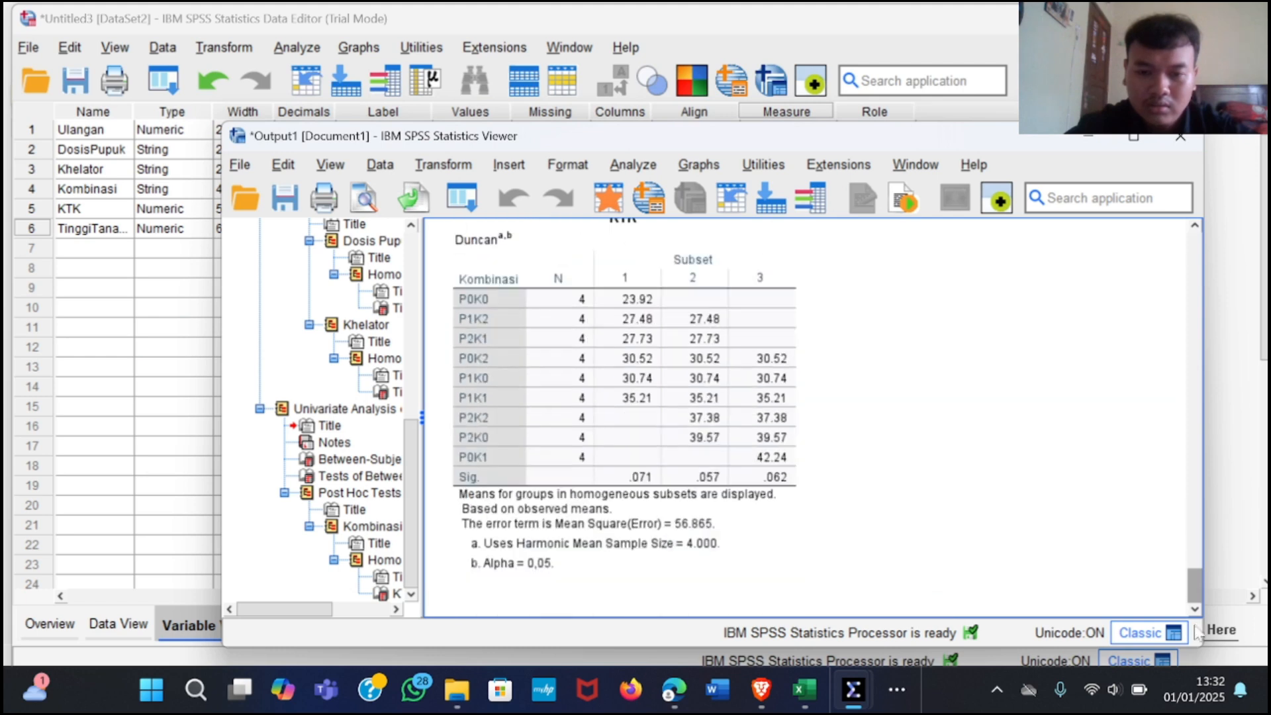
pyautogui.scroll(2, 1003, 525)
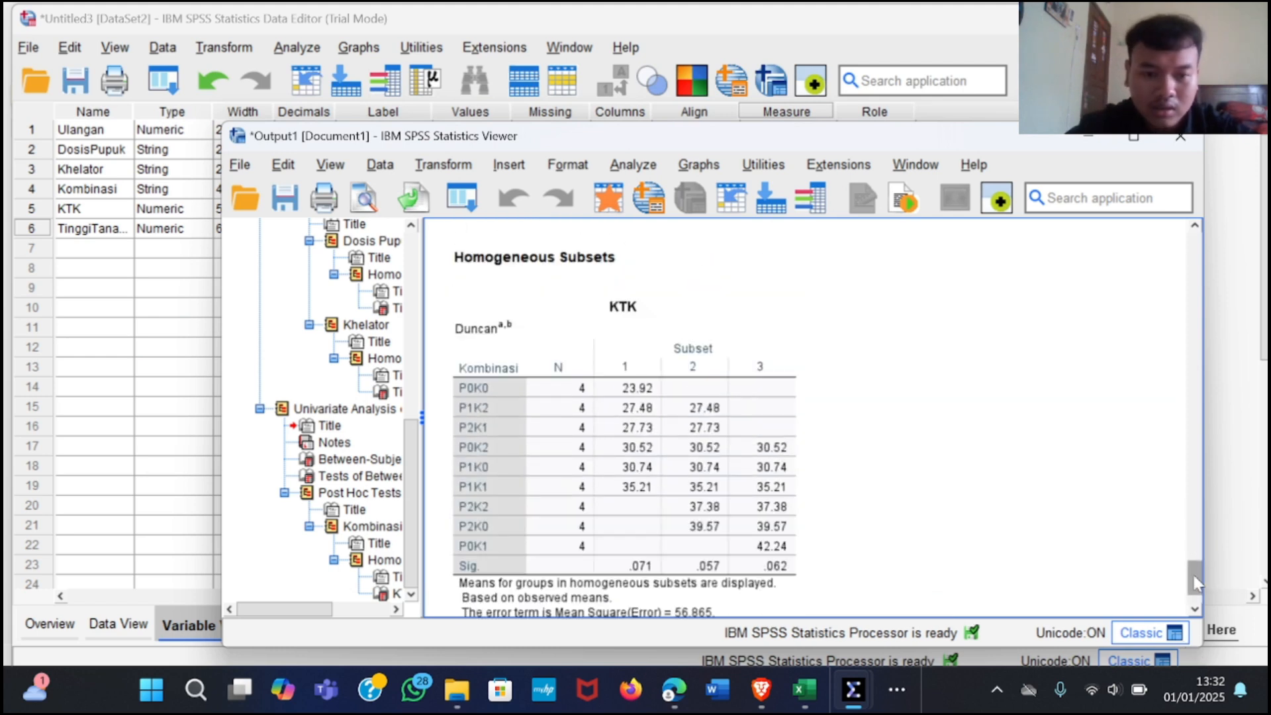
pyautogui.moveTo(1193, 572)
pyautogui.mouseDown()
pyautogui.moveTo(1193, 544)
pyautogui.moveTo(1199, 593)
pyautogui.mouseUp()
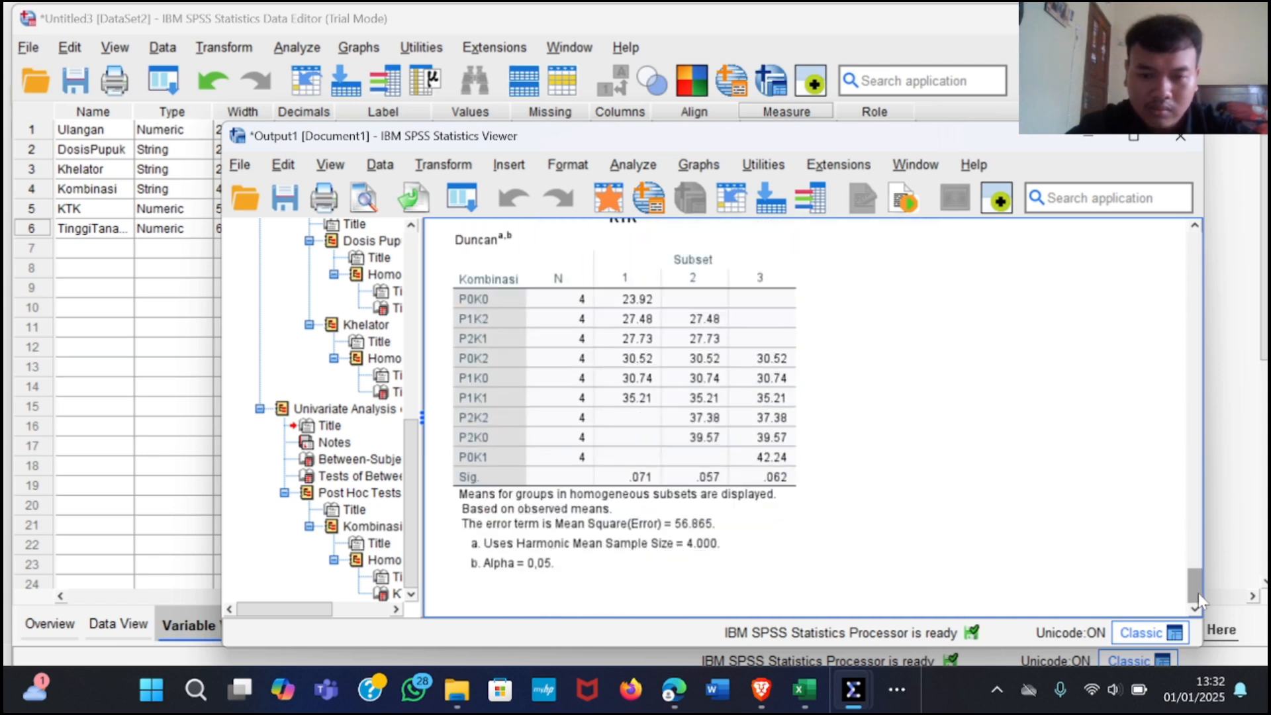
pyautogui.click(580, 336)
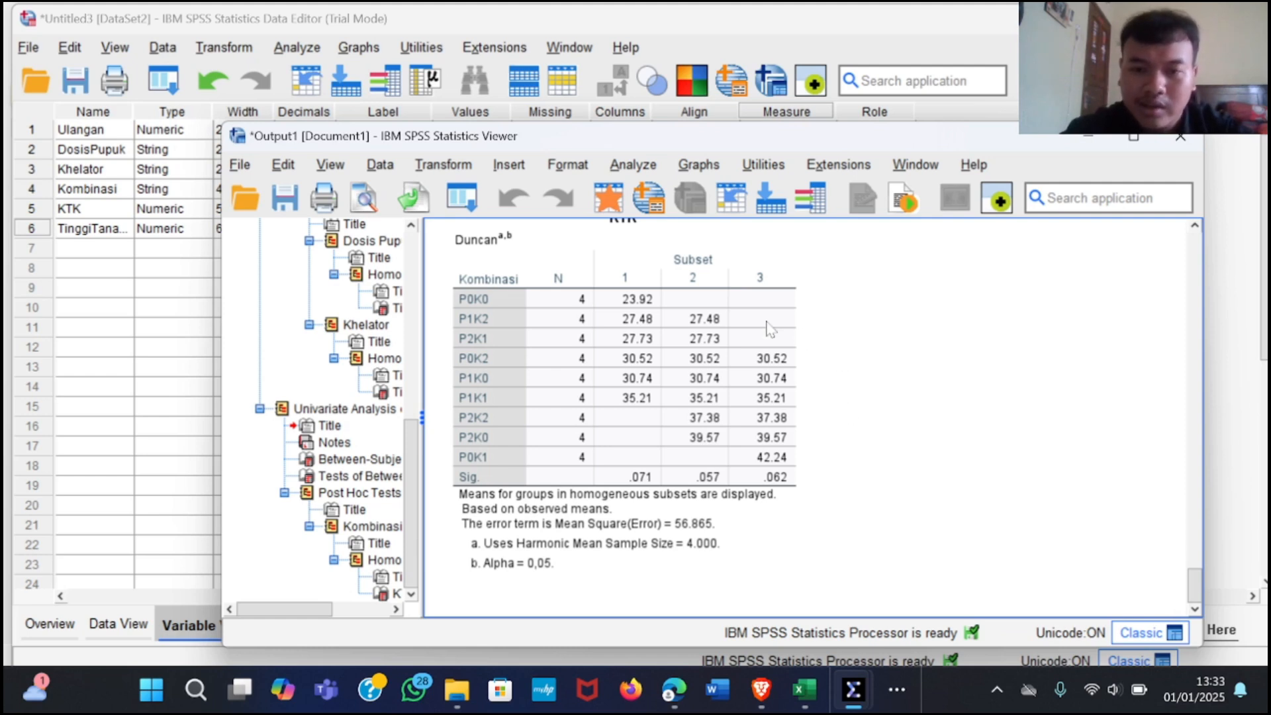
# Step: Run a two-tailed Pearson bivariate correlation between KTK and Tinggi Tanaman and examine the resulting correlation table
pyautogui.click(640, 167)
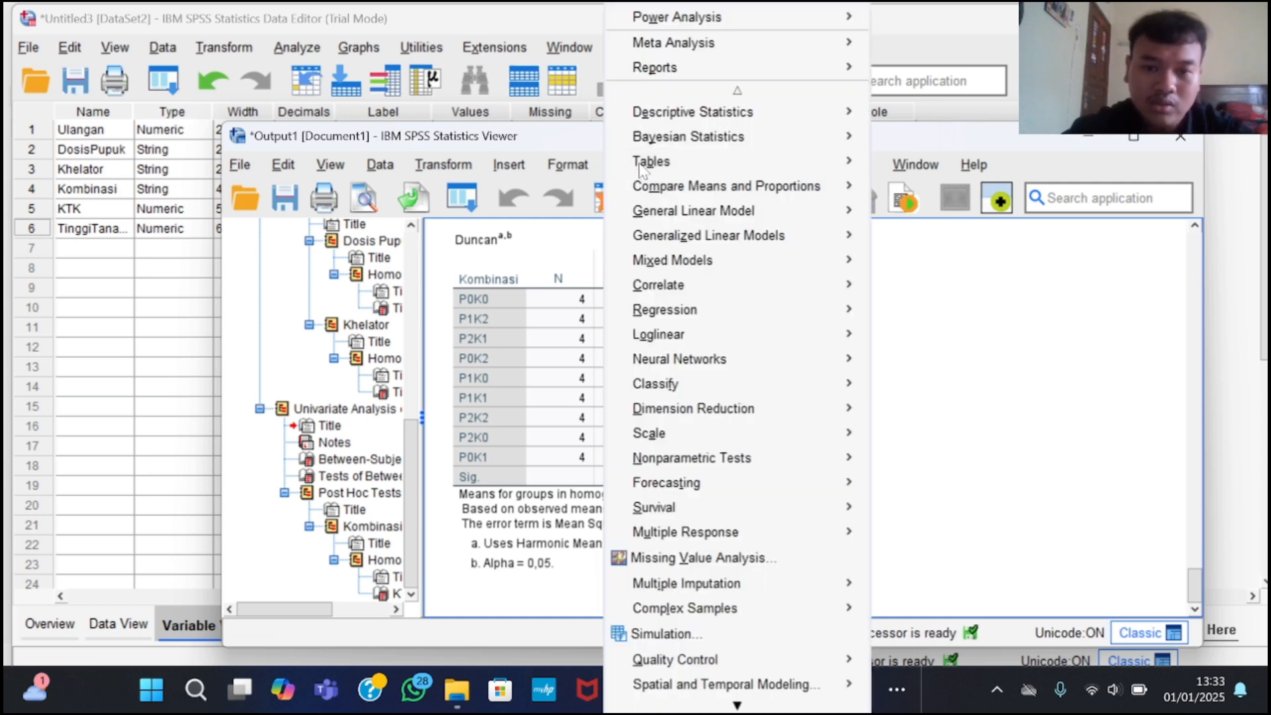
pyautogui.moveTo(655, 290)
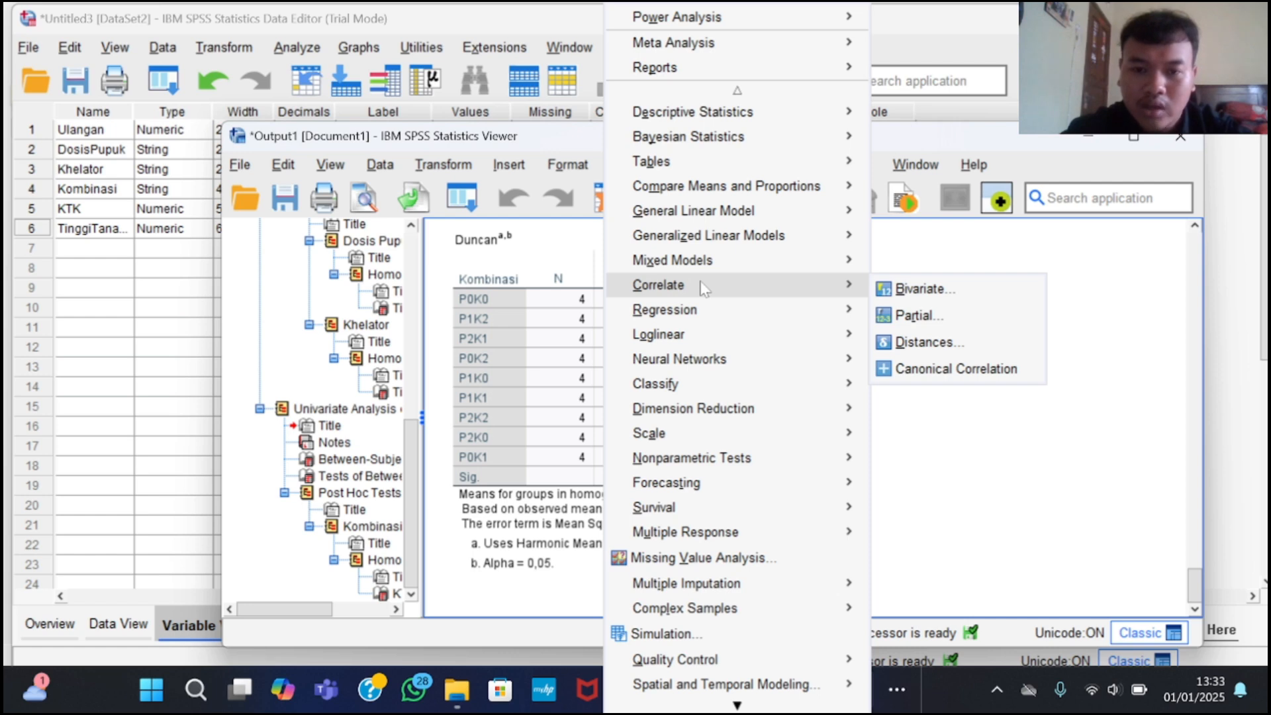
pyautogui.click(894, 297)
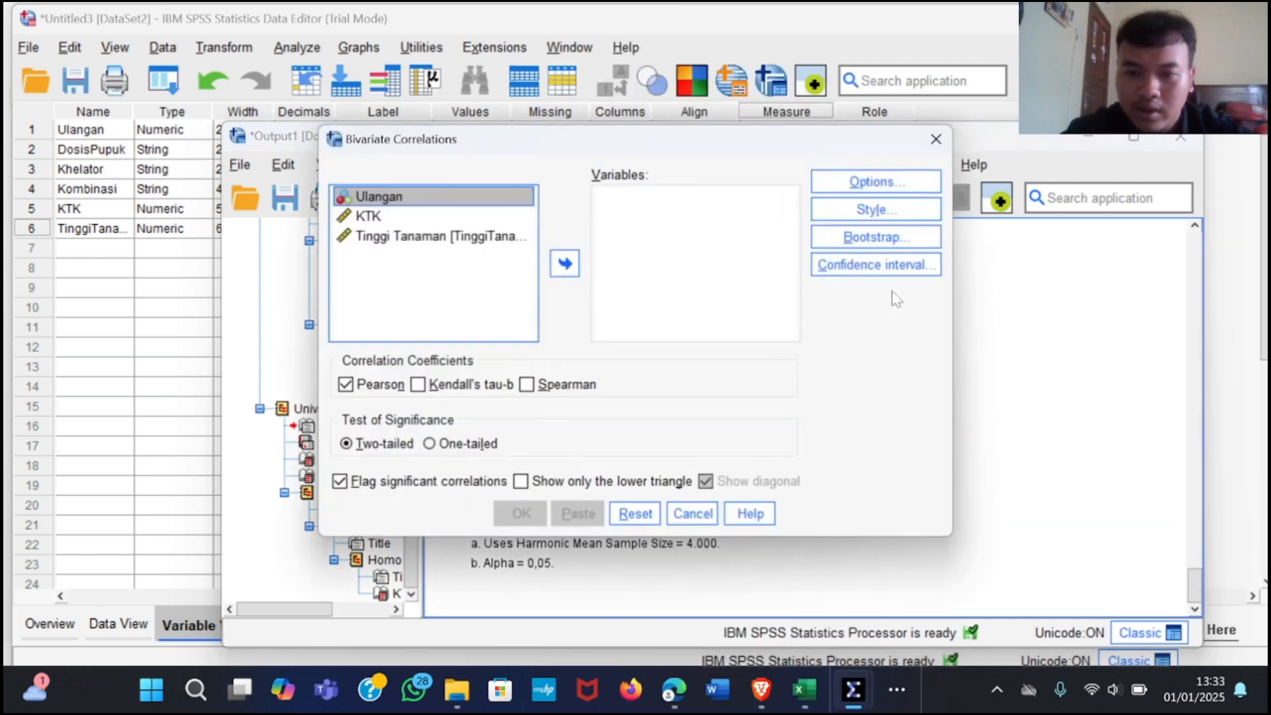
pyautogui.click(453, 221)
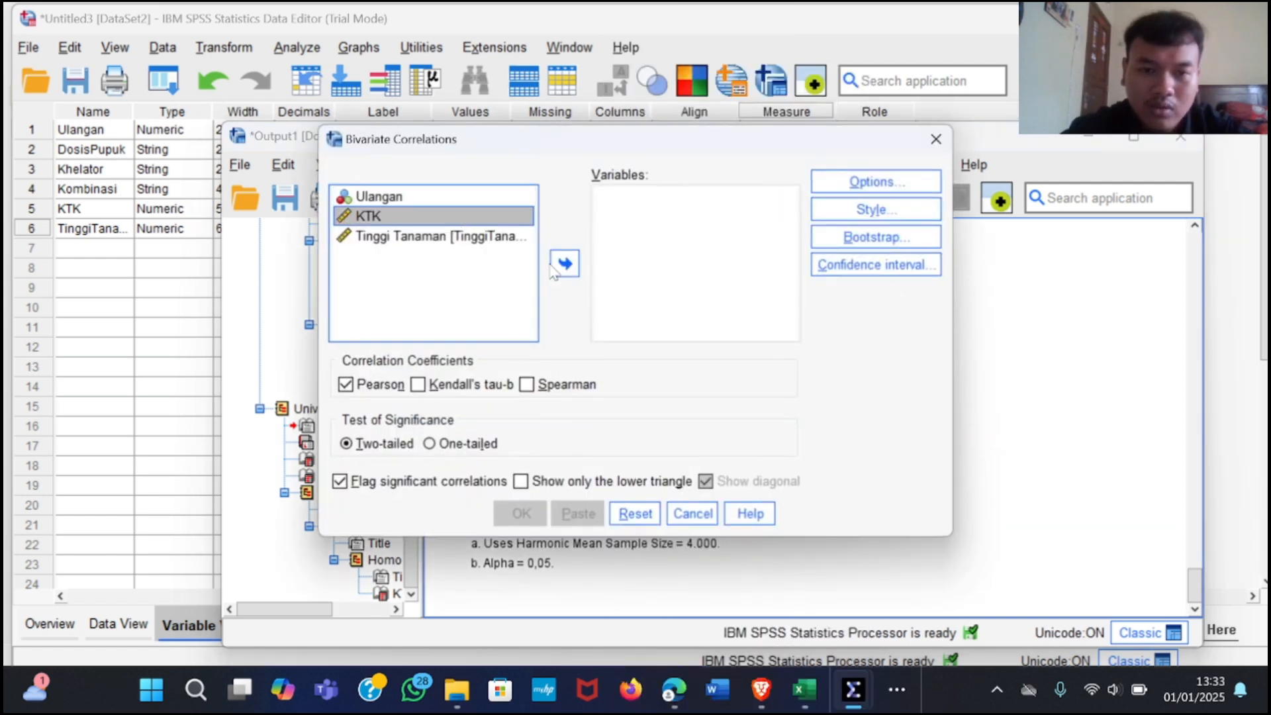
pyautogui.click(564, 264)
pyautogui.click(488, 218)
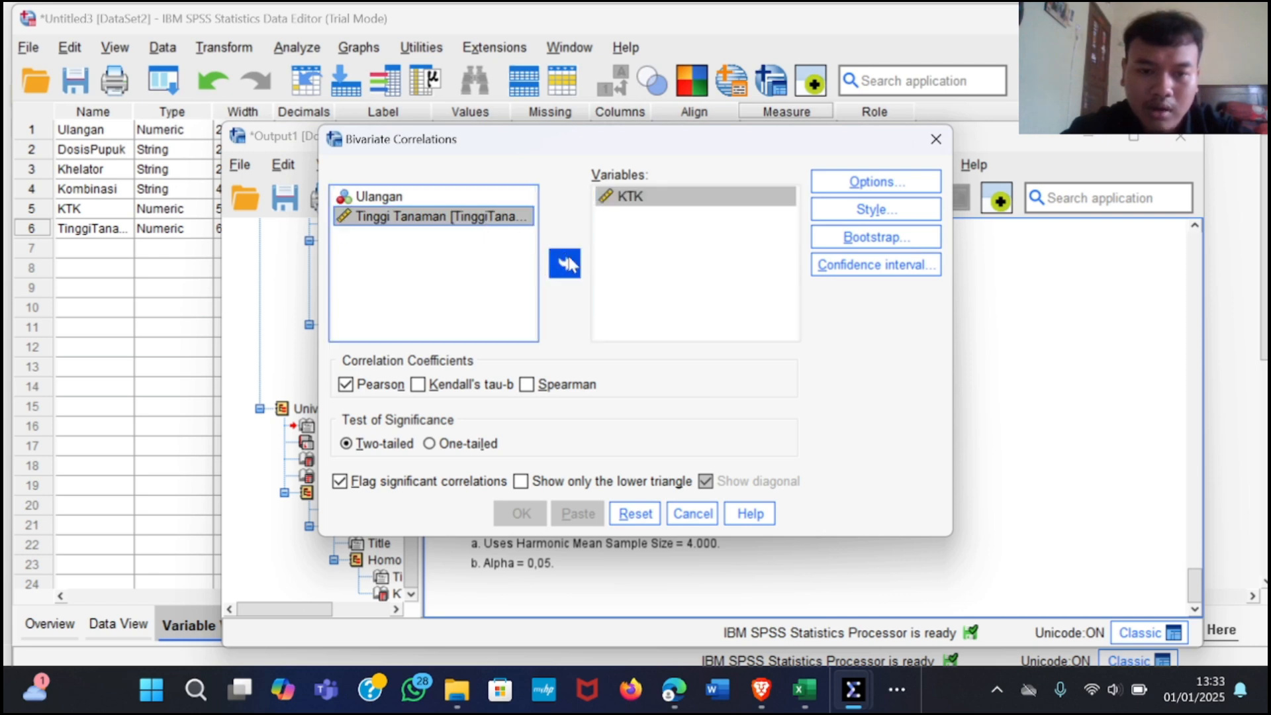
pyautogui.click(567, 264)
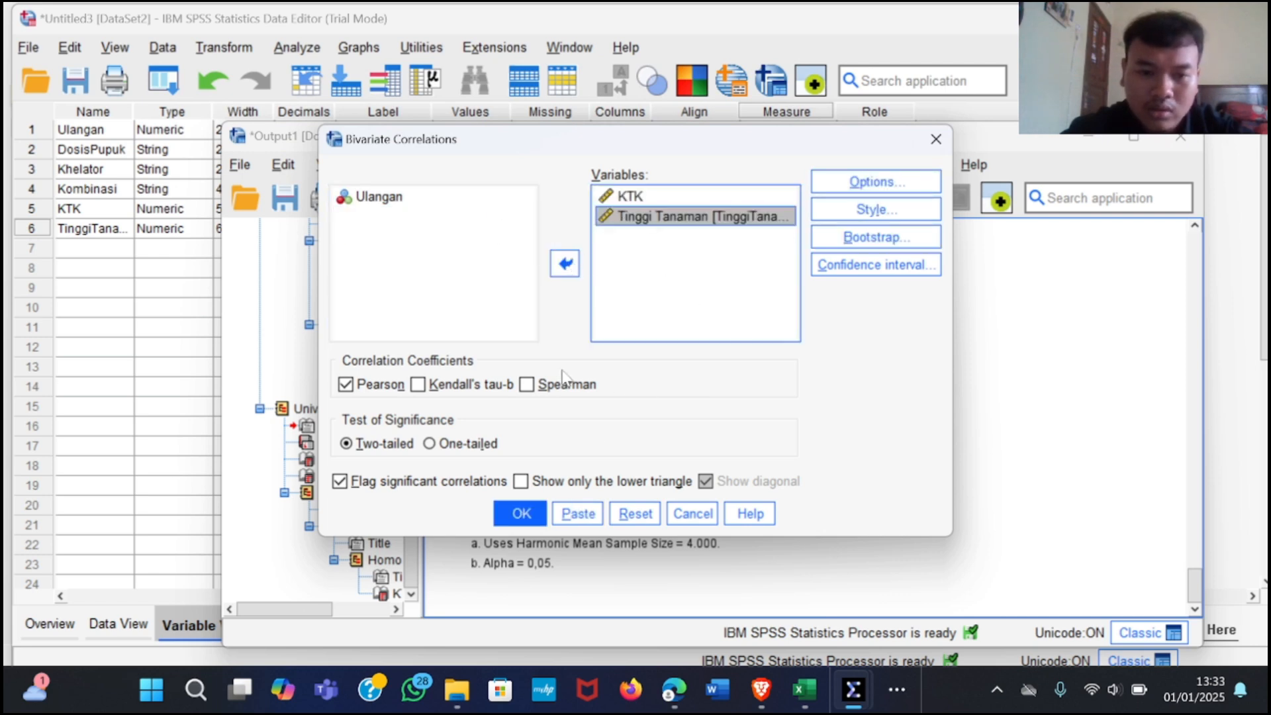
pyautogui.click(523, 515)
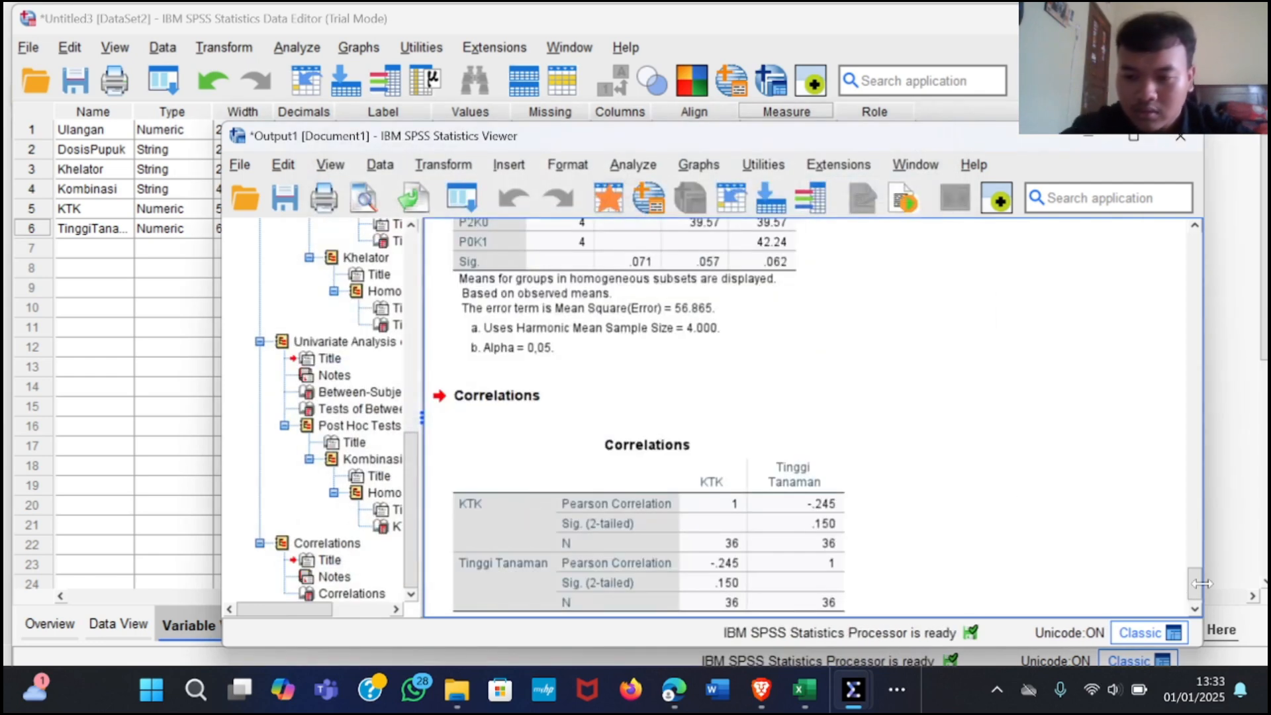
pyautogui.moveTo(1195, 591); pyautogui.dragTo(1195, 603)
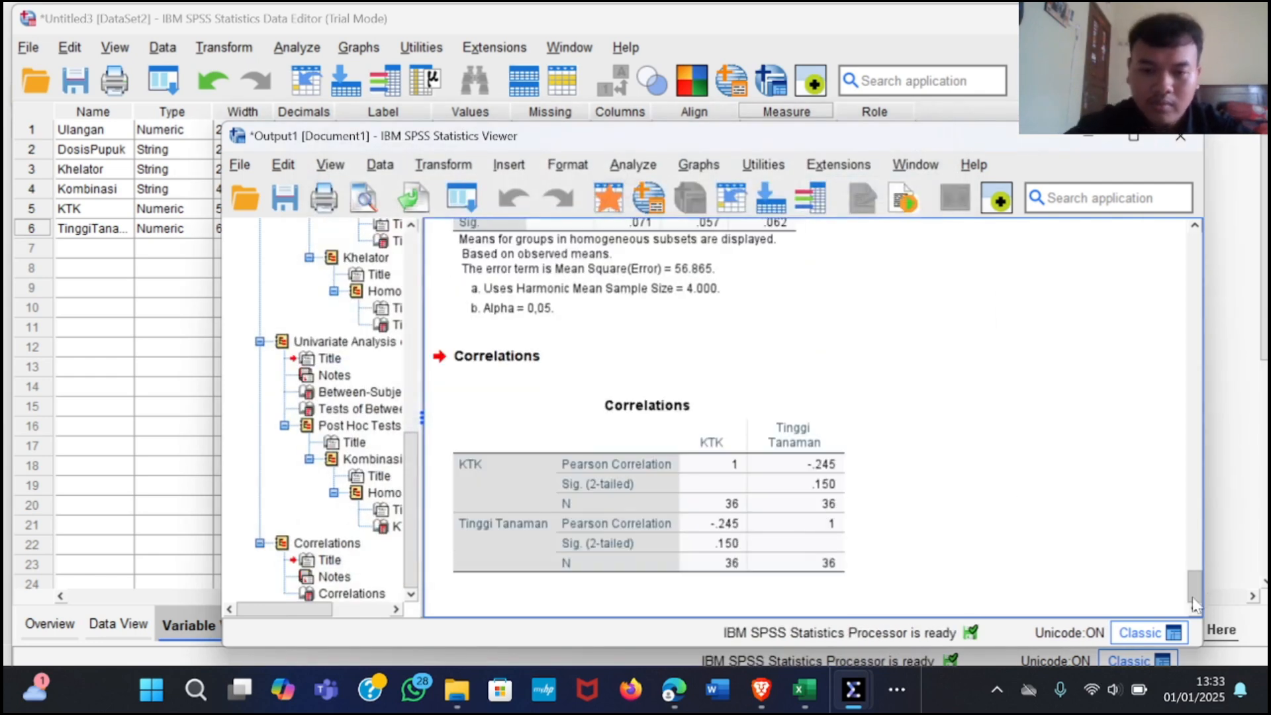
pyautogui.click(647, 447)
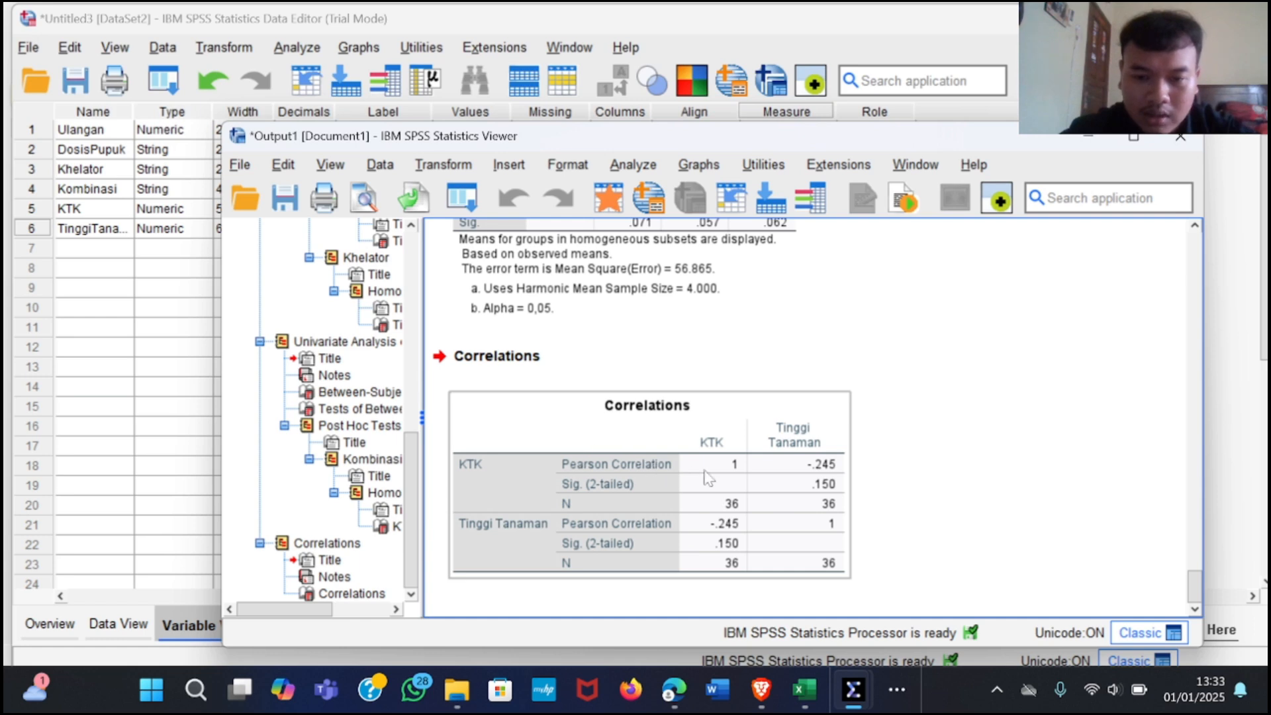
pyautogui.click(703, 471)
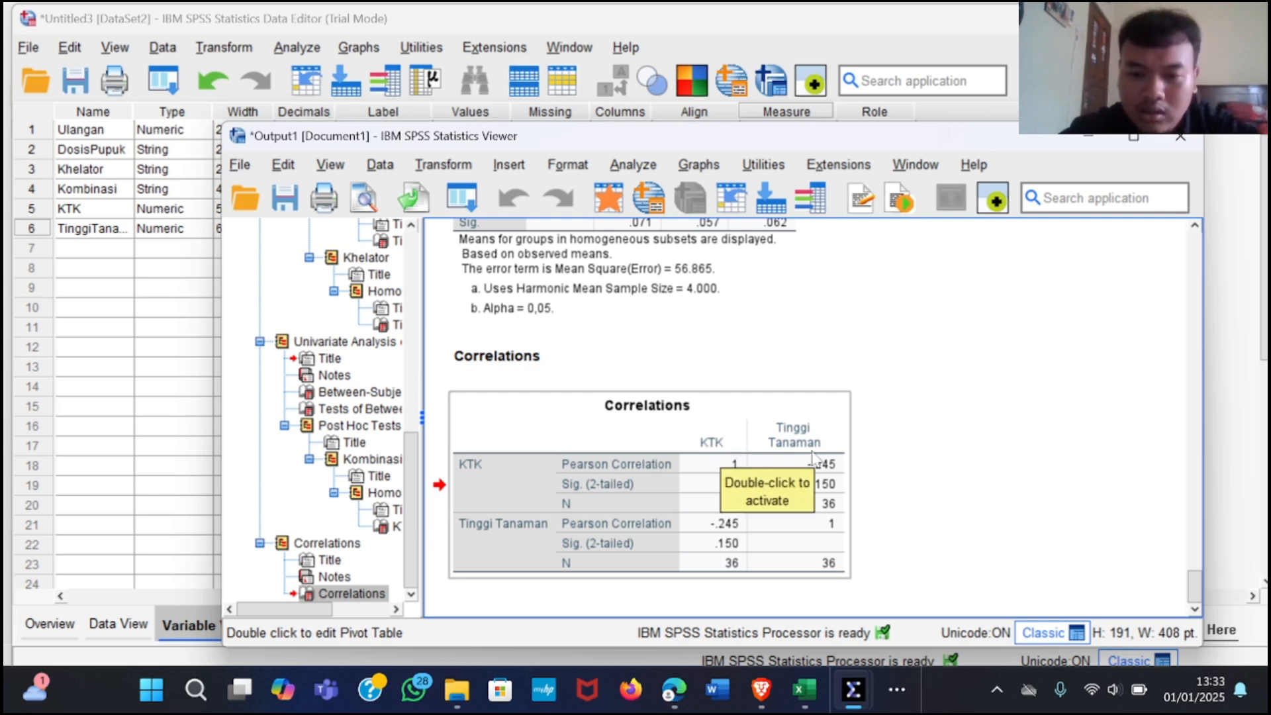
pyautogui.click(844, 512)
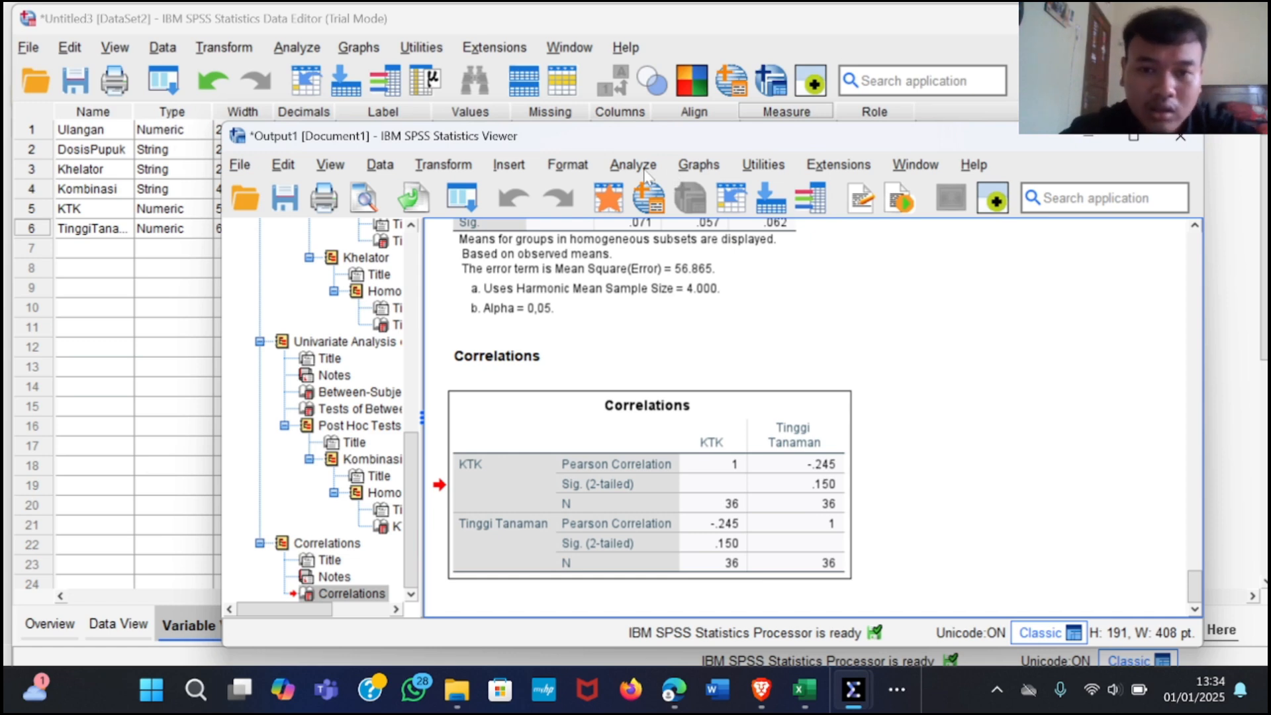
pyautogui.click(646, 174)
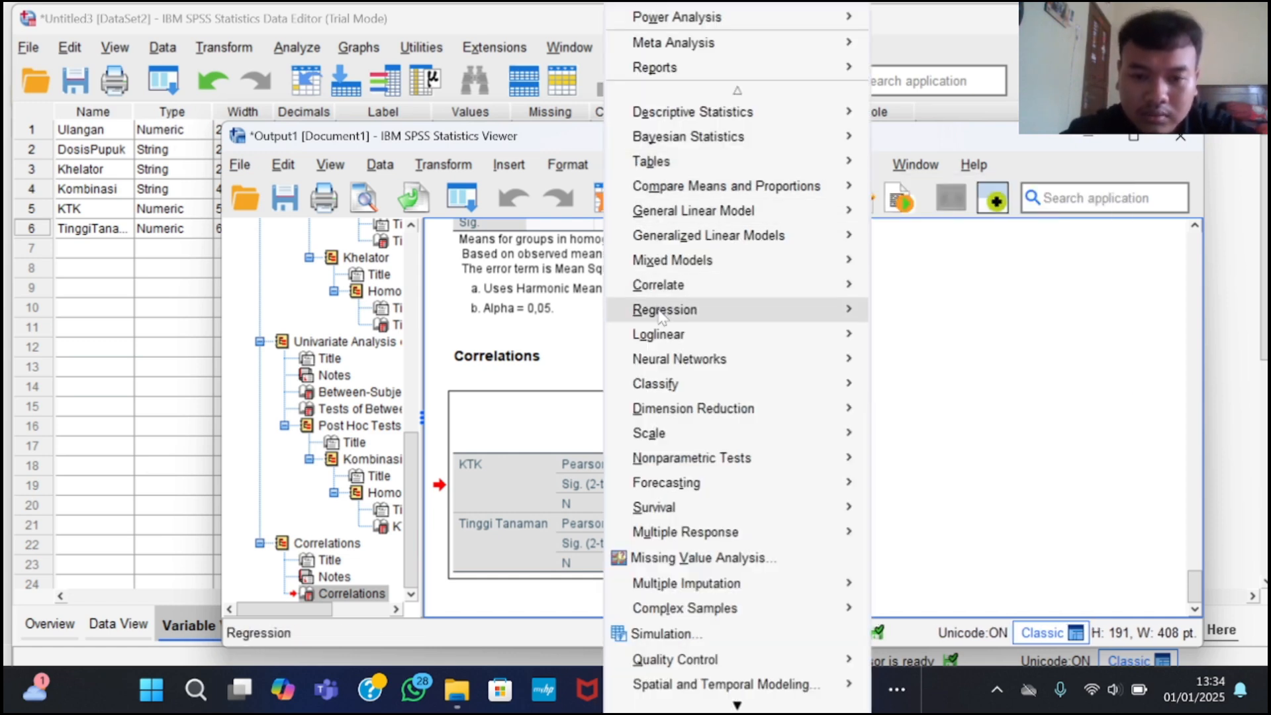
pyautogui.moveTo(671, 434)
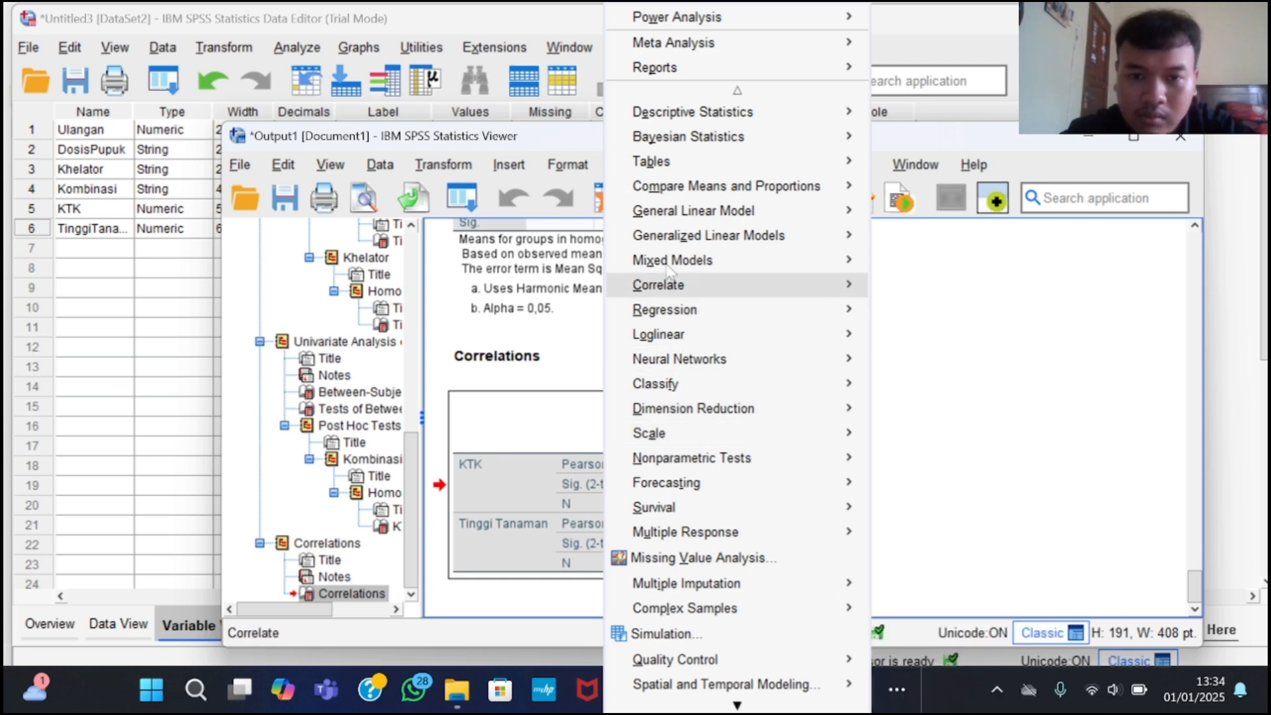
pyautogui.click(598, 355)
pyautogui.click(598, 355)
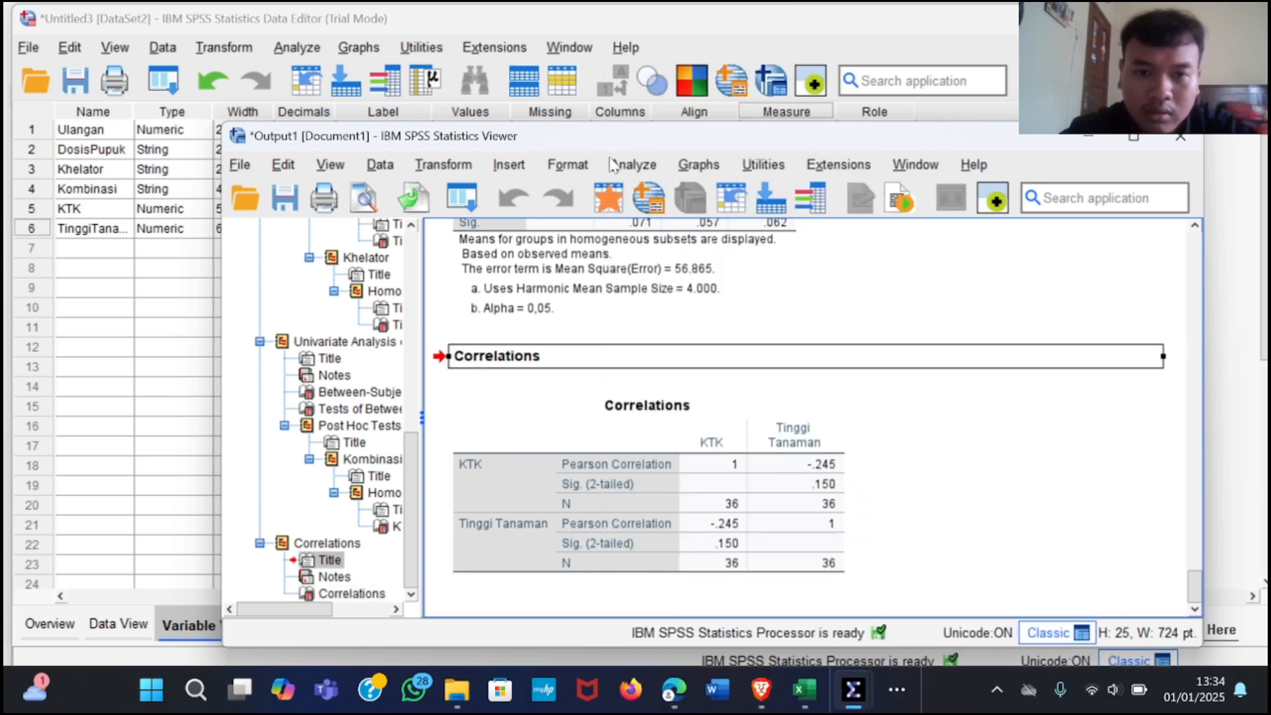
# Step: Create a simple scatterplot with KTK on the X axis and Tinggi Tanaman on the Y axis
pyautogui.click(708, 170)
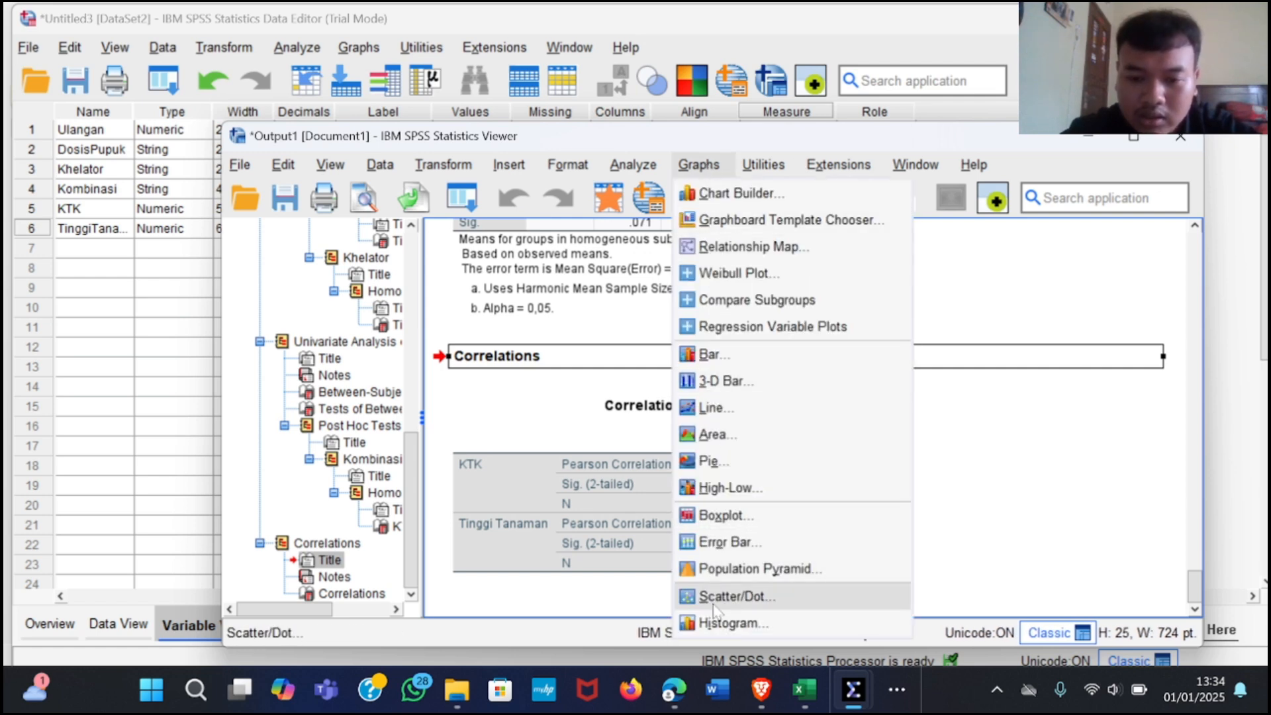
pyautogui.click(728, 597)
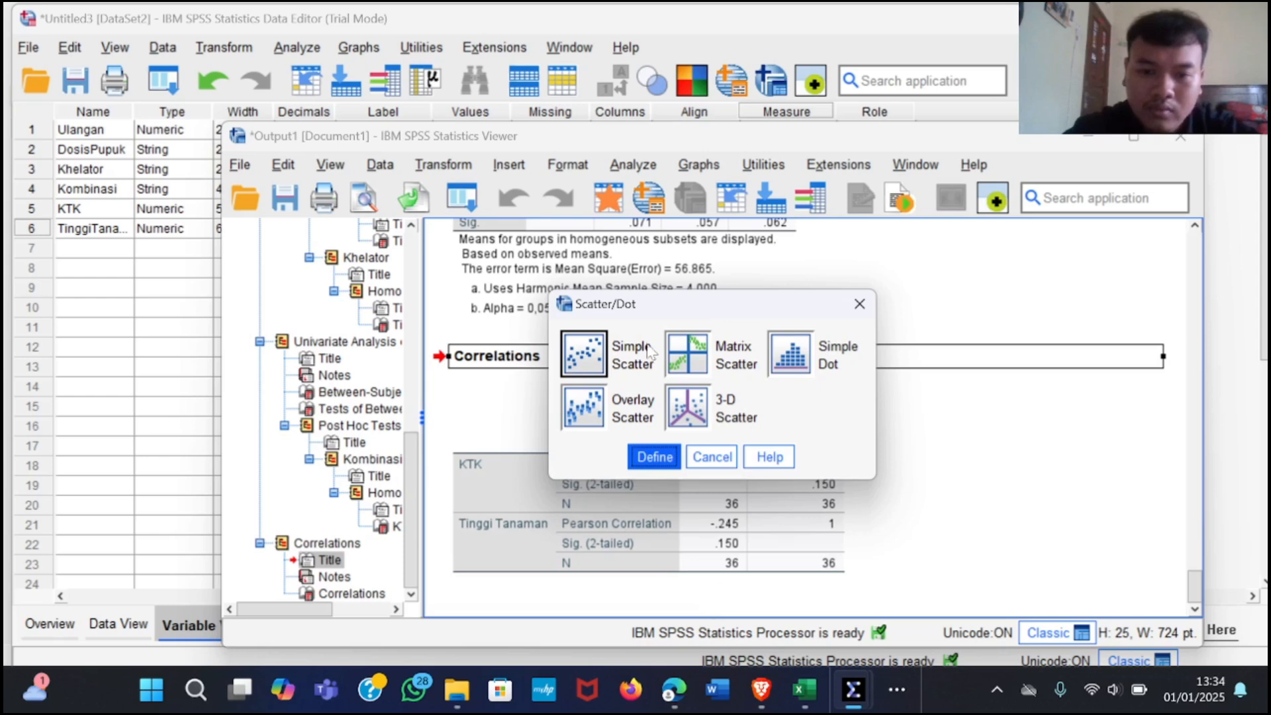
pyautogui.click(657, 457)
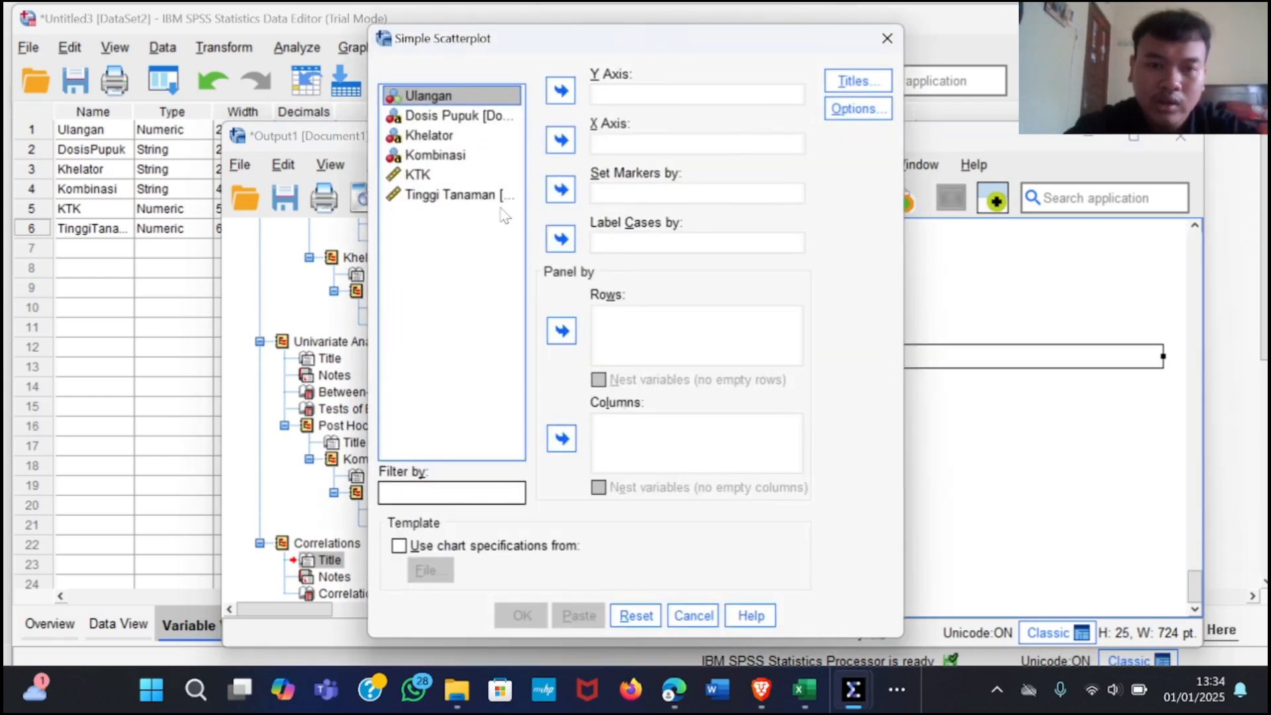
pyautogui.click(437, 176)
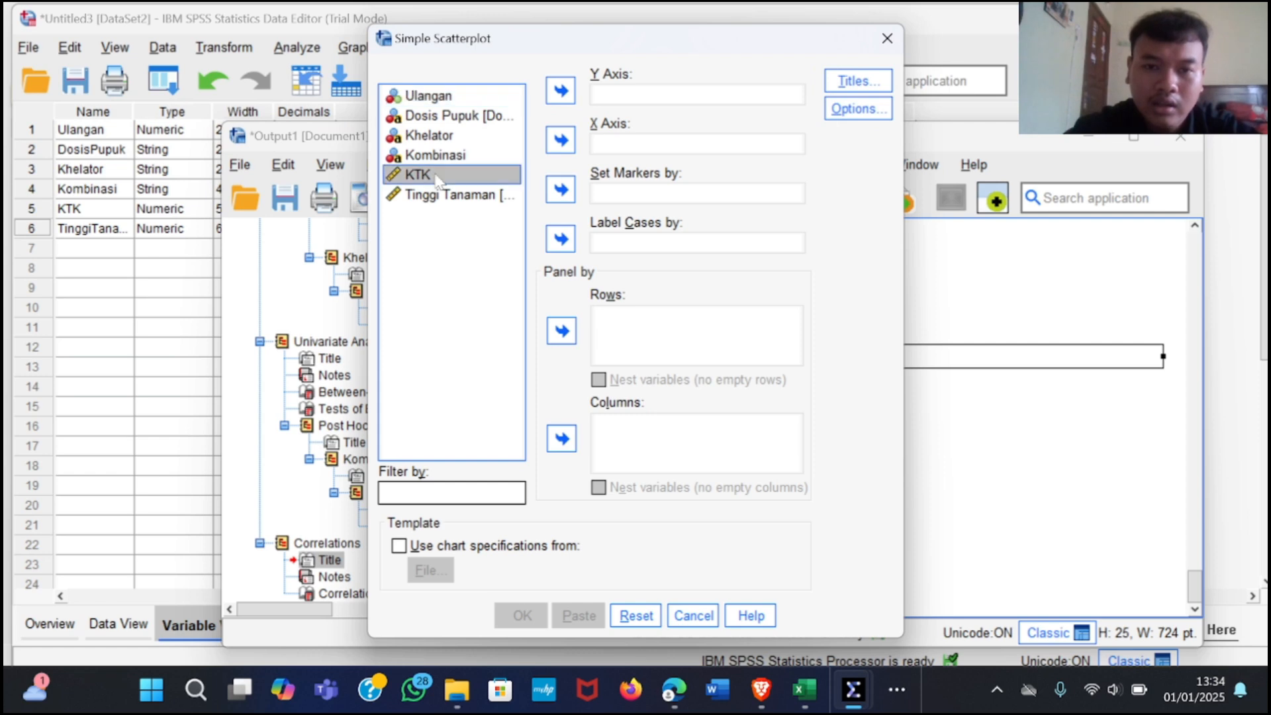
pyautogui.click(561, 139)
pyautogui.click(488, 176)
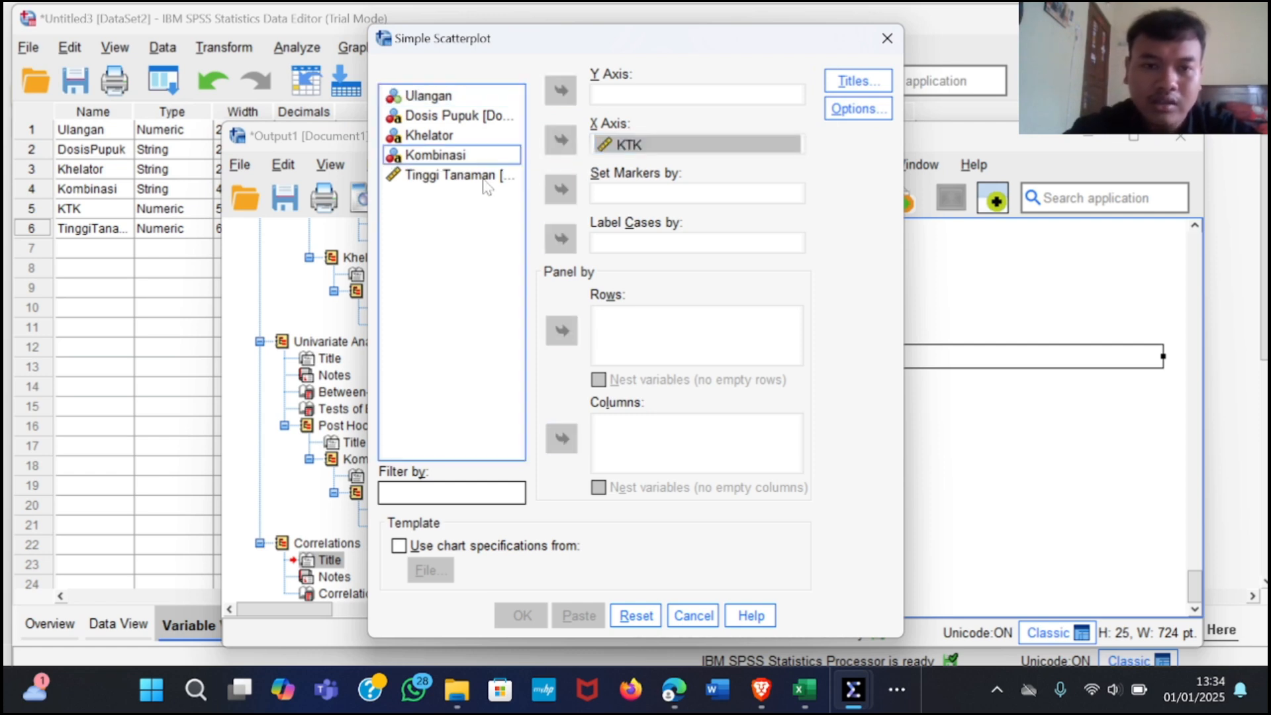
pyautogui.click(562, 92)
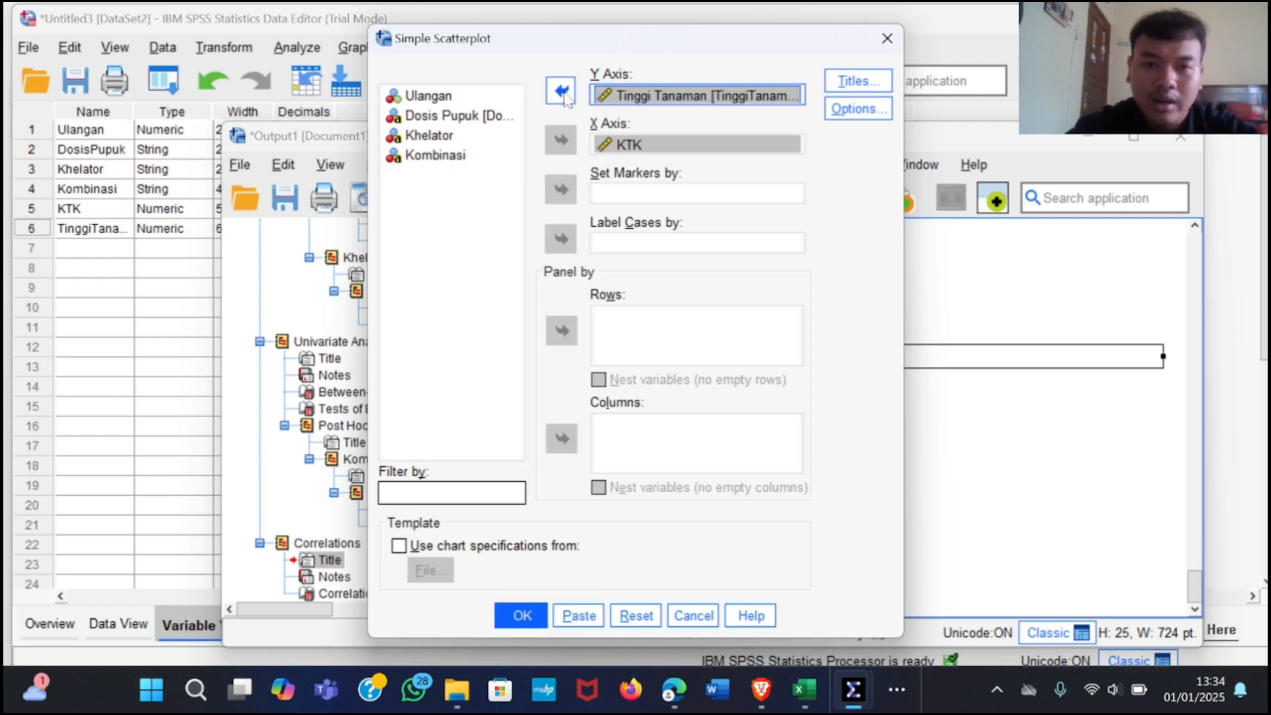
pyautogui.click(524, 618)
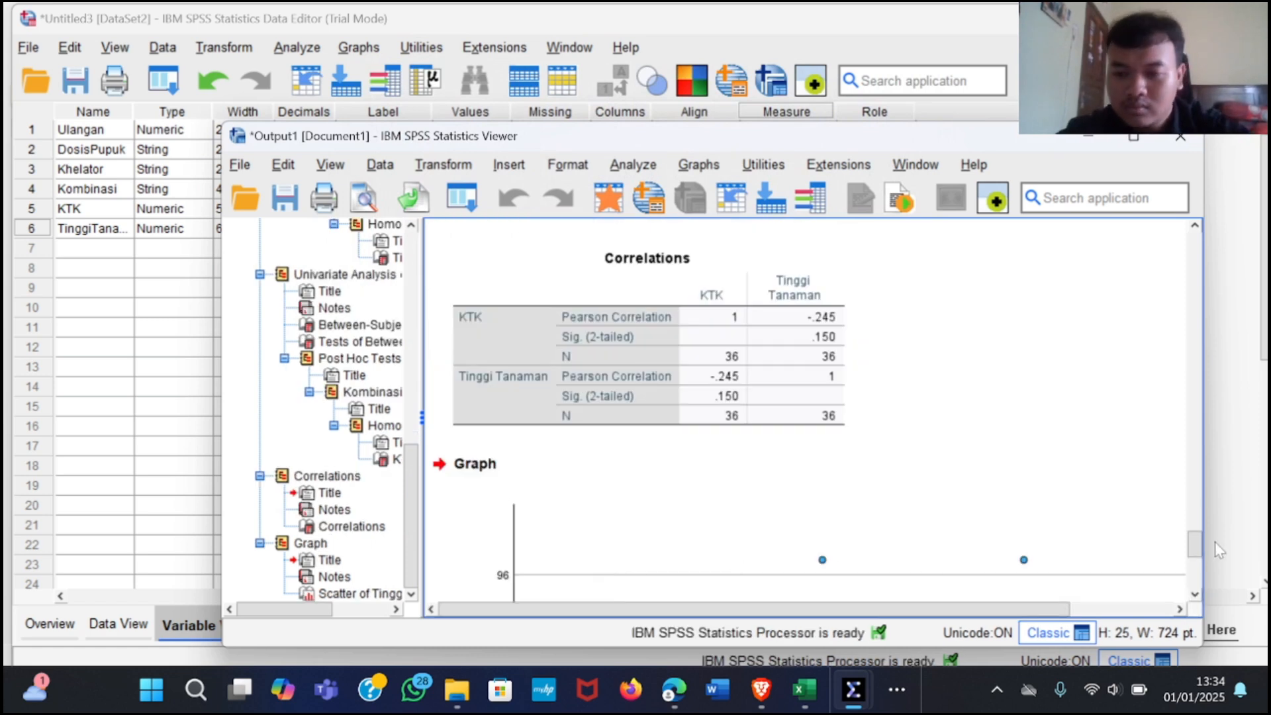
# Step: Open the Tinggi Tanaman by KTK scatterplot for editing and dismiss its chart properties
pyautogui.moveTo(1197, 550); pyautogui.dragTo(1200, 577)
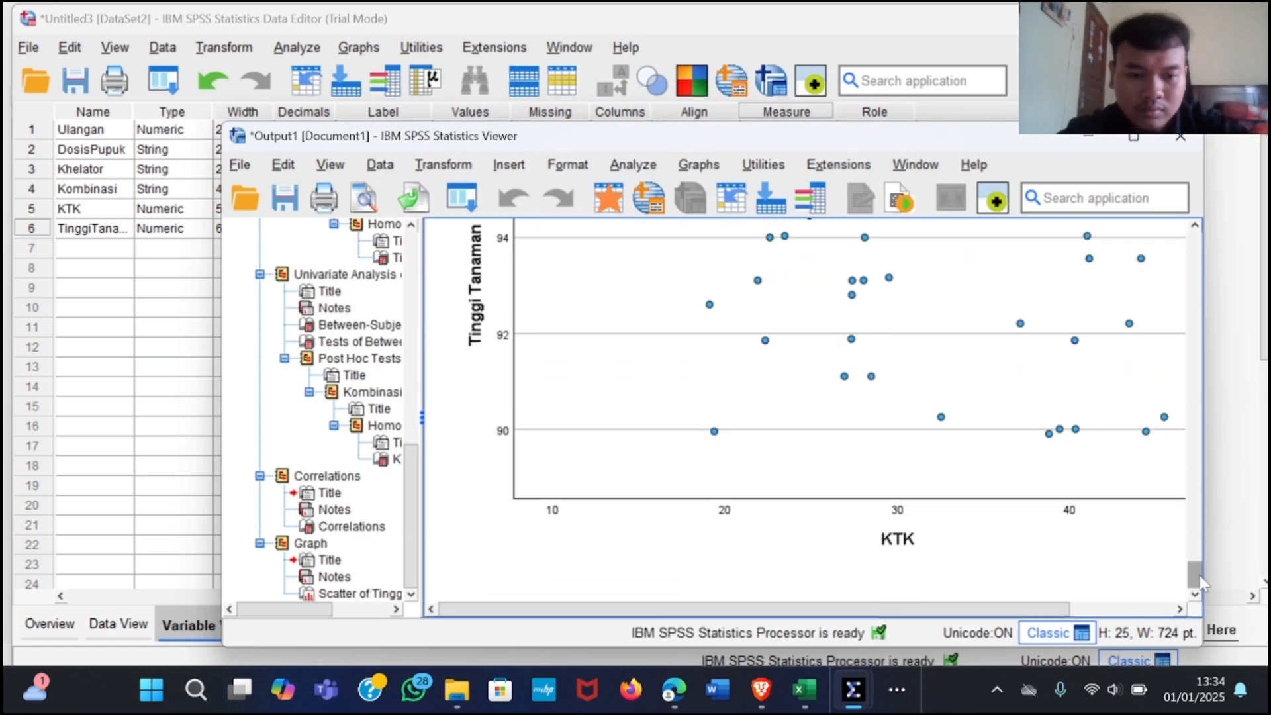
pyautogui.moveTo(1023, 602); pyautogui.dragTo(1081, 617)
pyautogui.scroll(2, 1079, 503)
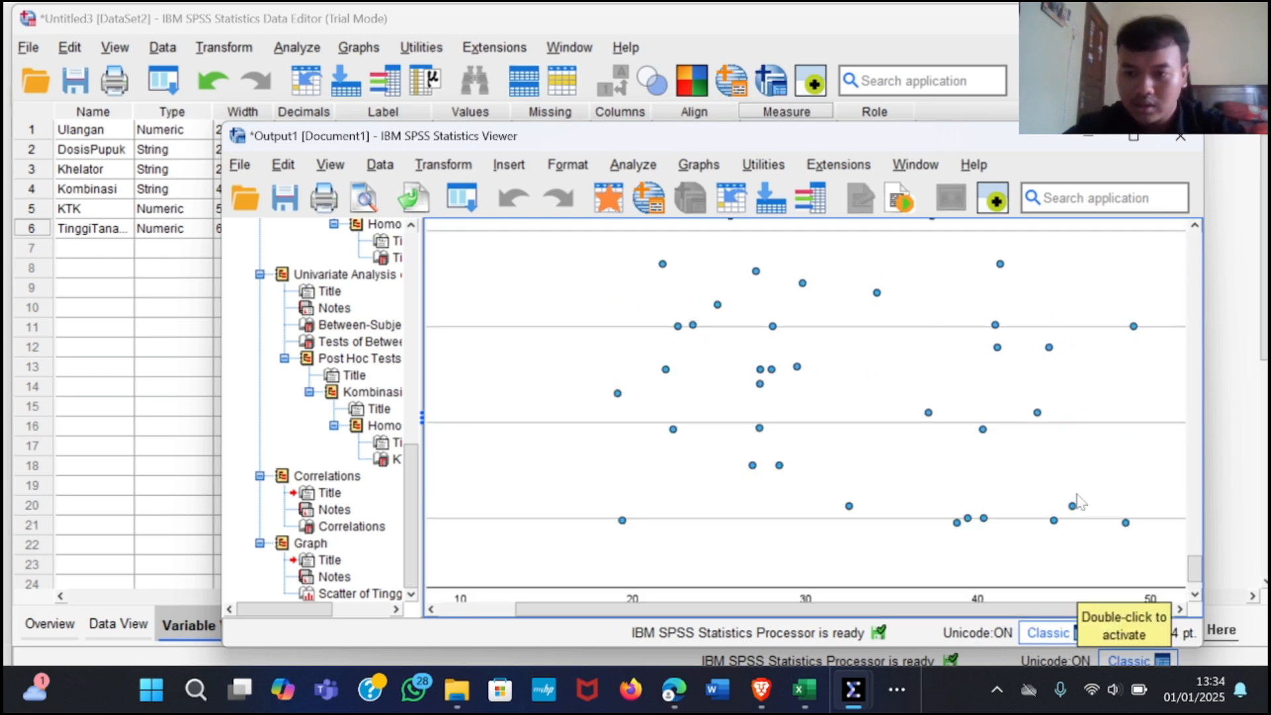
pyautogui.scroll(2, 1196, 571)
pyautogui.scroll(-3, 991, 447)
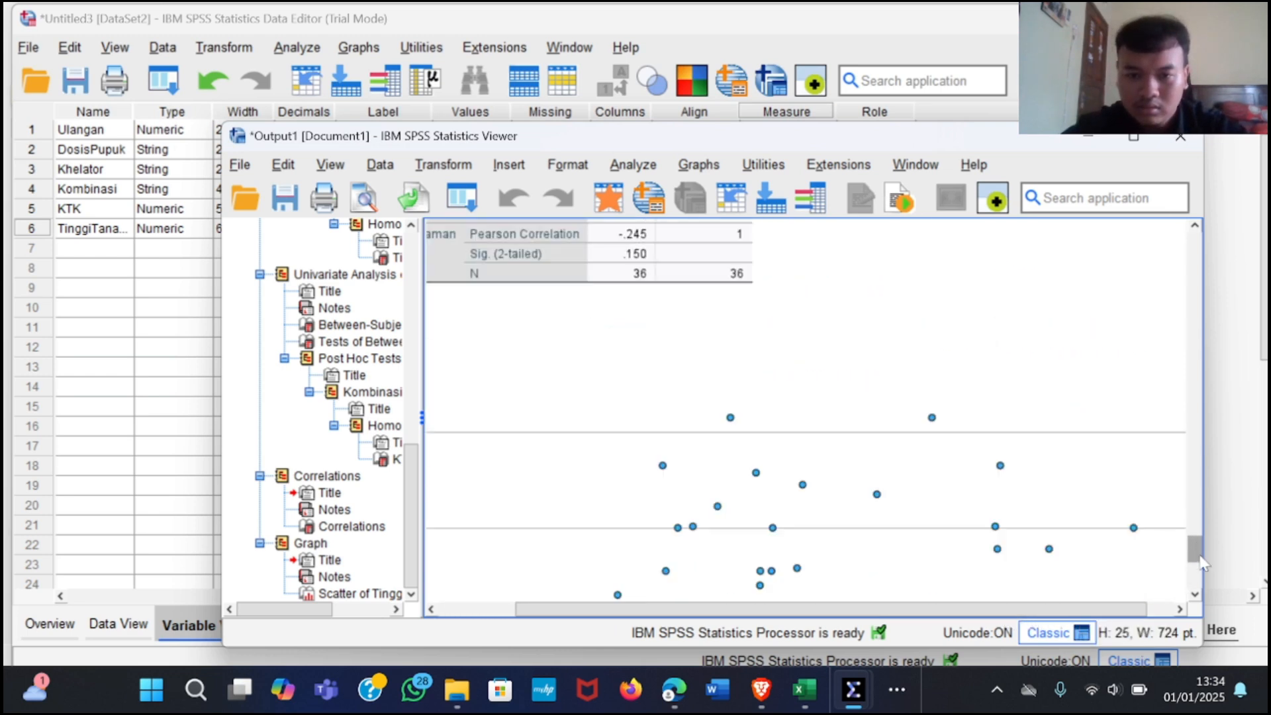
pyautogui.click(991, 447)
pyautogui.scroll(3, 991, 447)
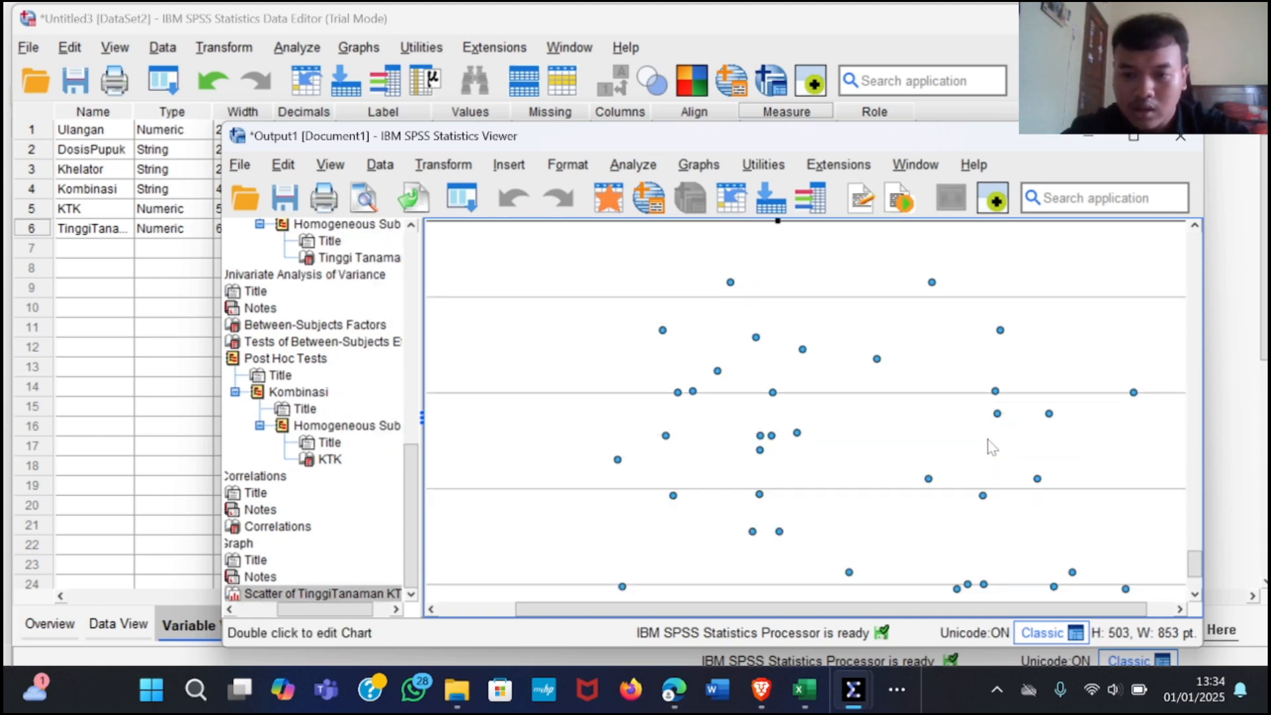
pyautogui.doubleClick(979, 405)
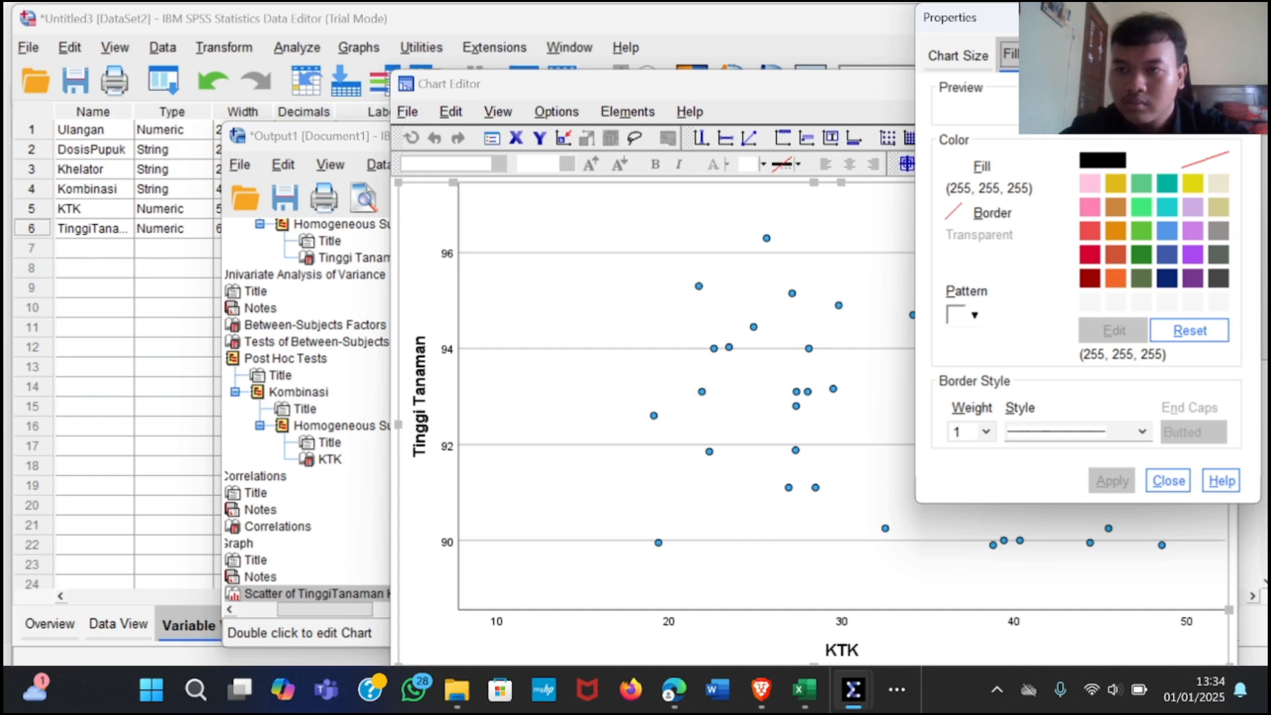
pyautogui.click(1243, 18)
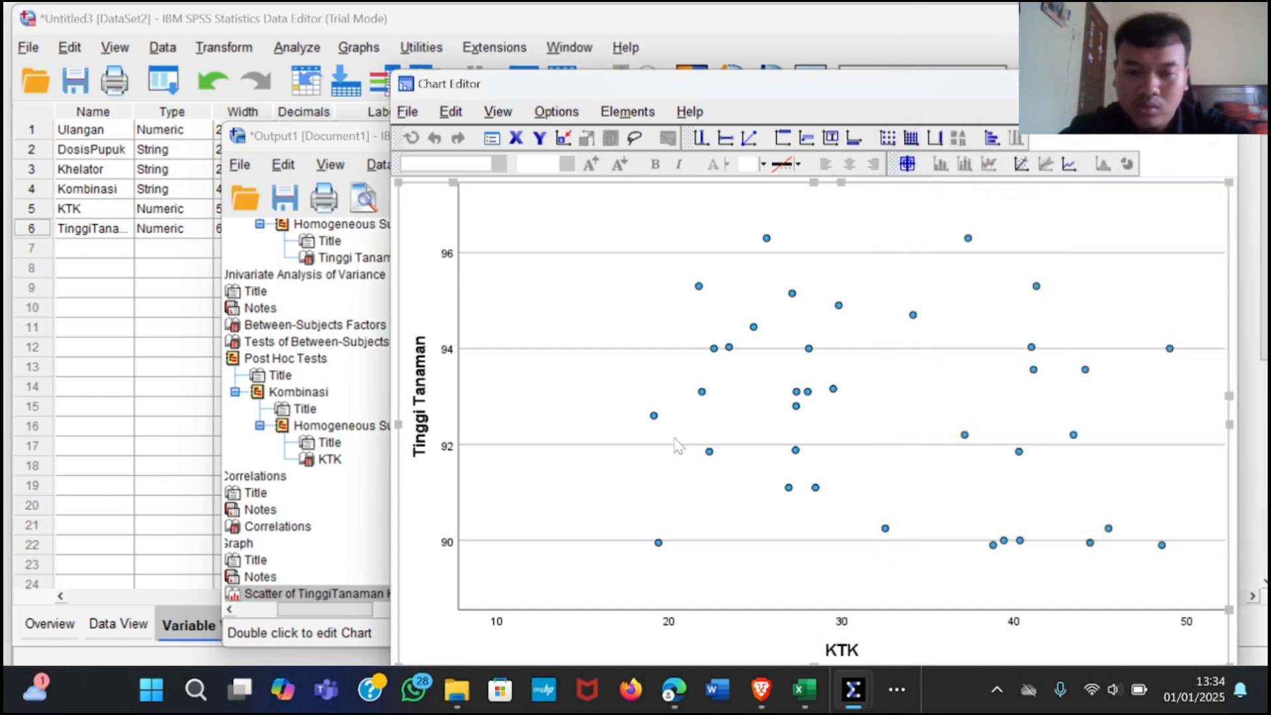
# Step: Add a linear fit line without confidence intervals to the scatterplot, review it and close the chart editor
pyautogui.click(1022, 166)
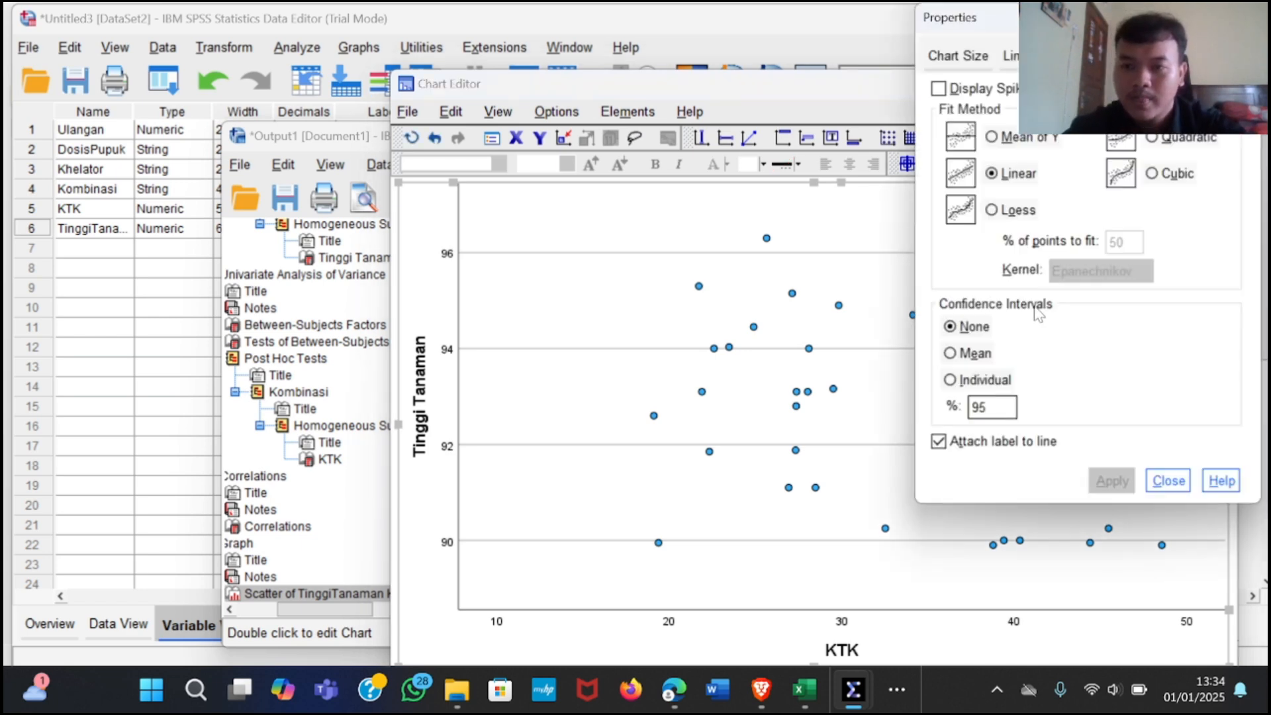
pyautogui.click(1014, 177)
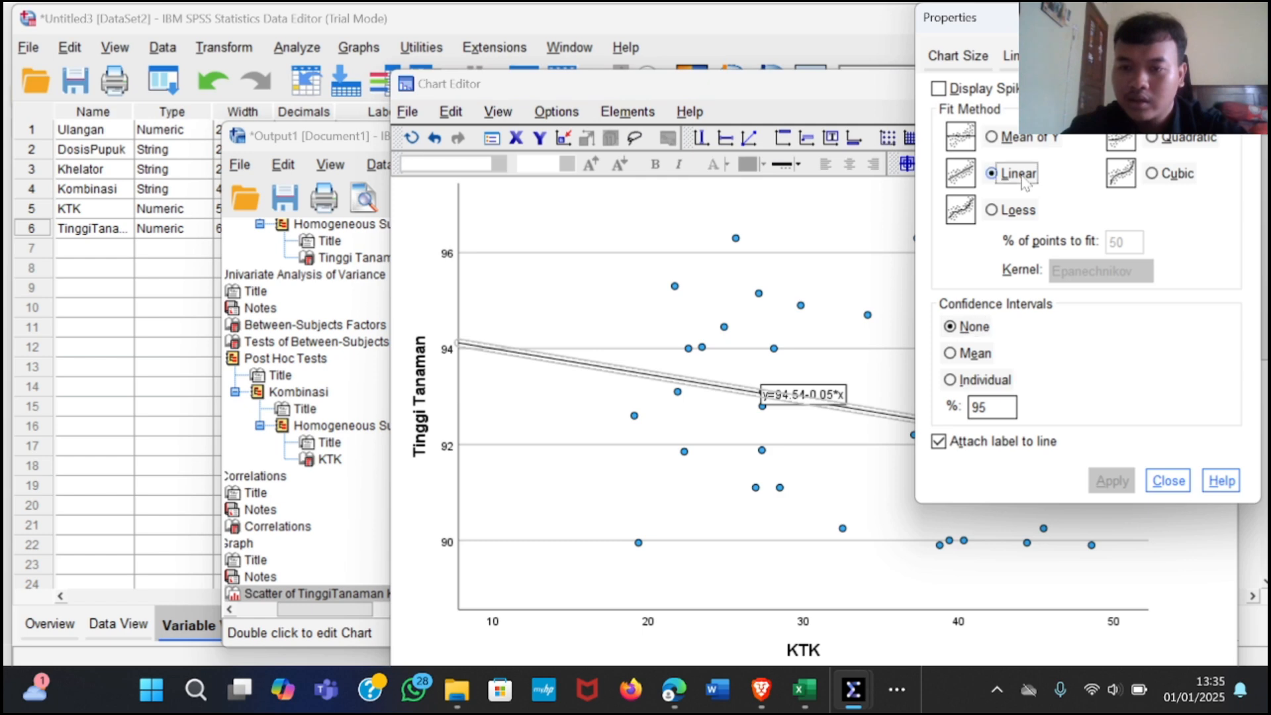
pyautogui.click(1169, 481)
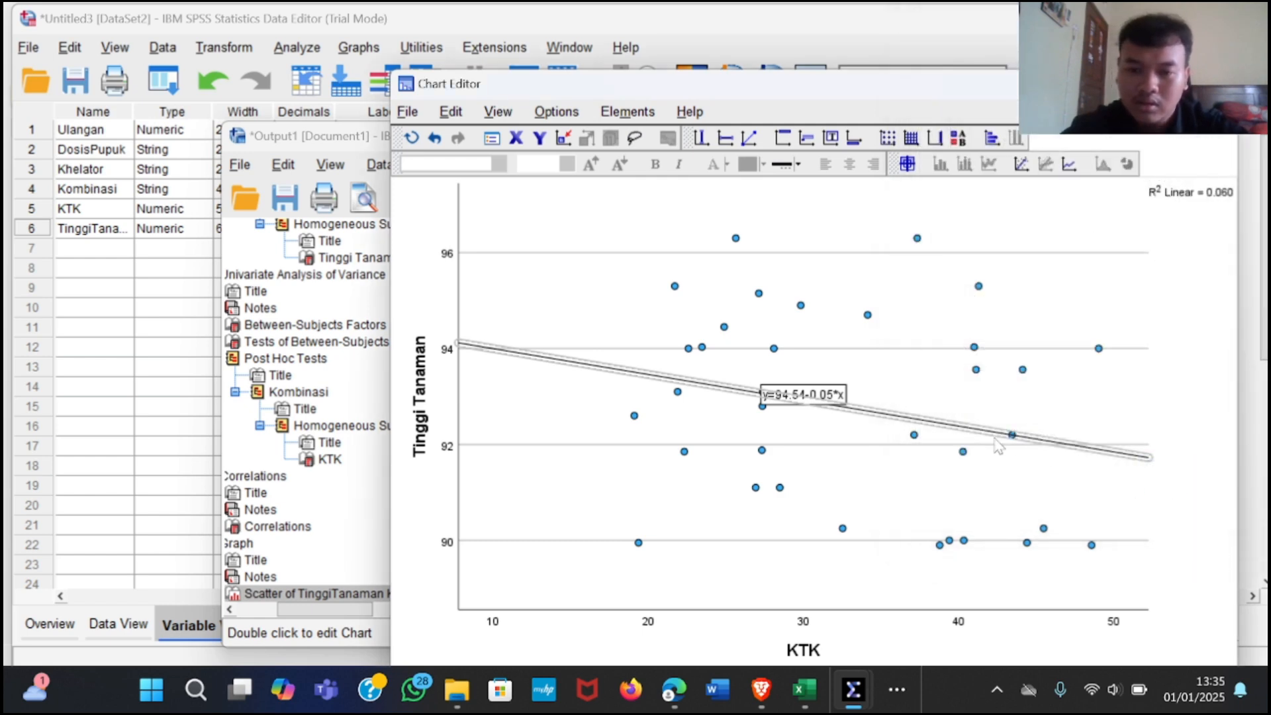
pyautogui.click(954, 458)
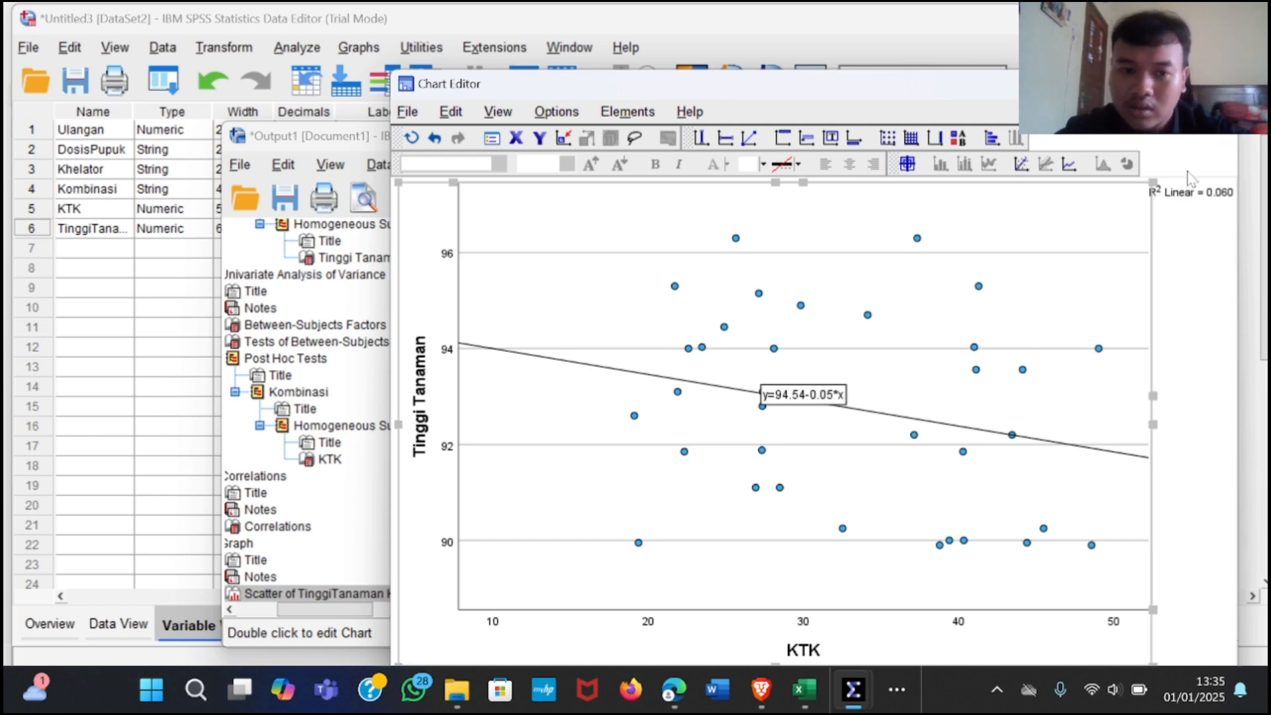
pyautogui.click(1219, 84)
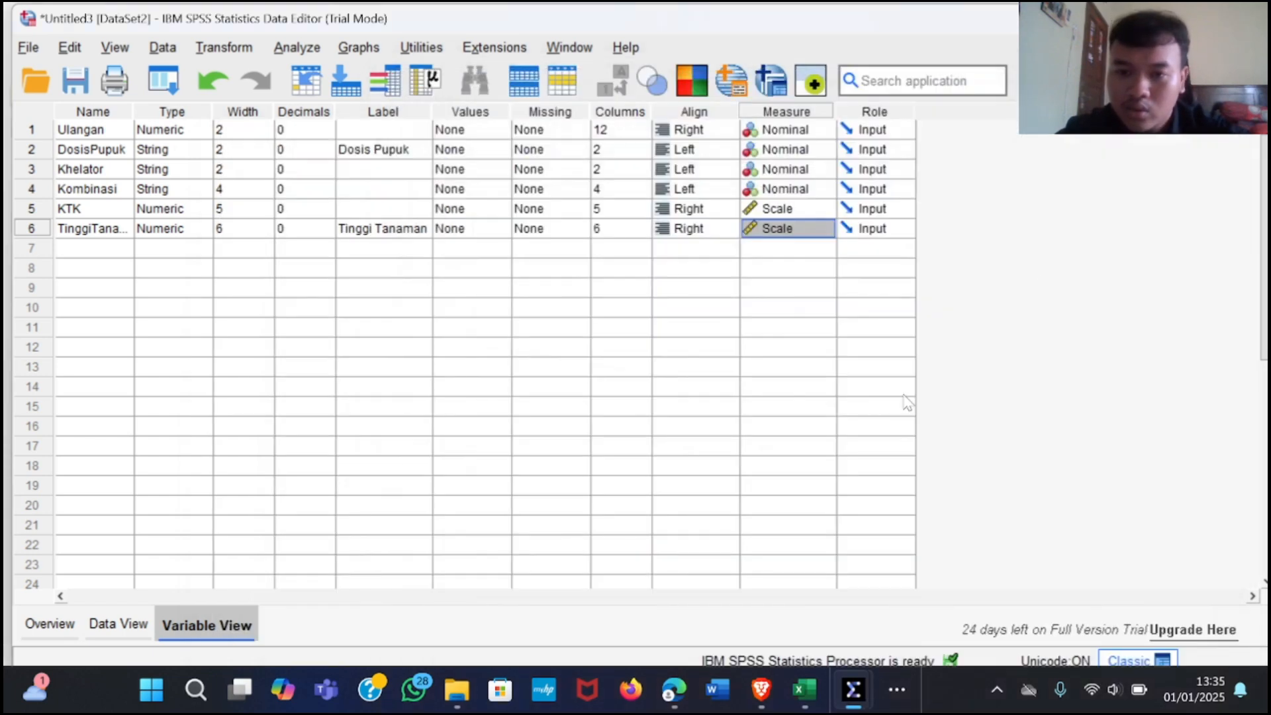
# Step: Switch to RStudio and open the package installation dialog, moving it clear of the console
pyautogui.click(890, 703)
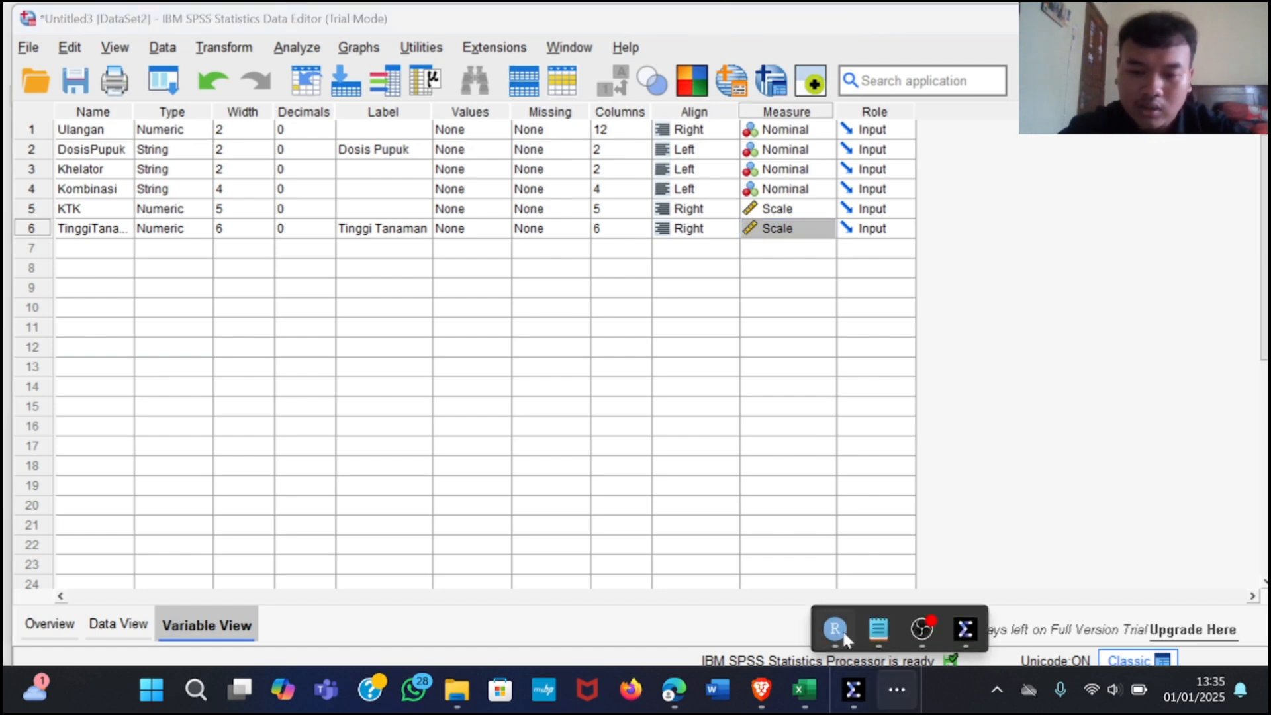
pyautogui.click(841, 629)
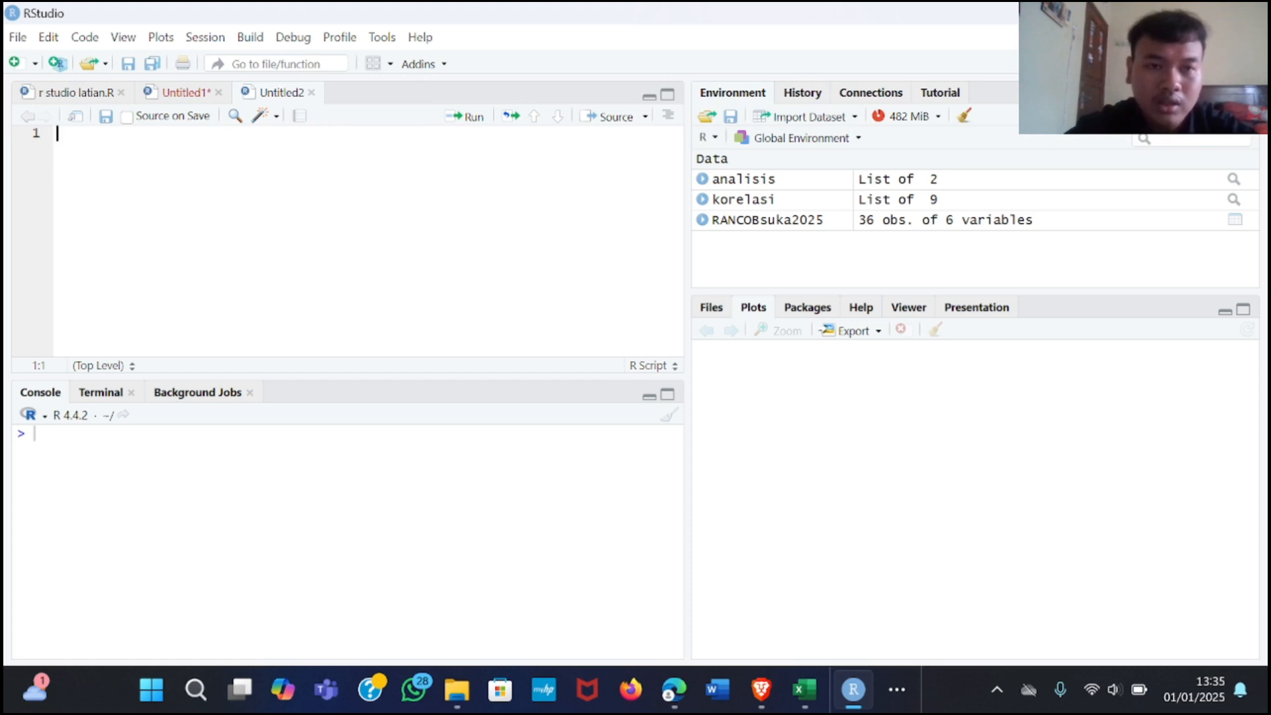
pyautogui.click(396, 40)
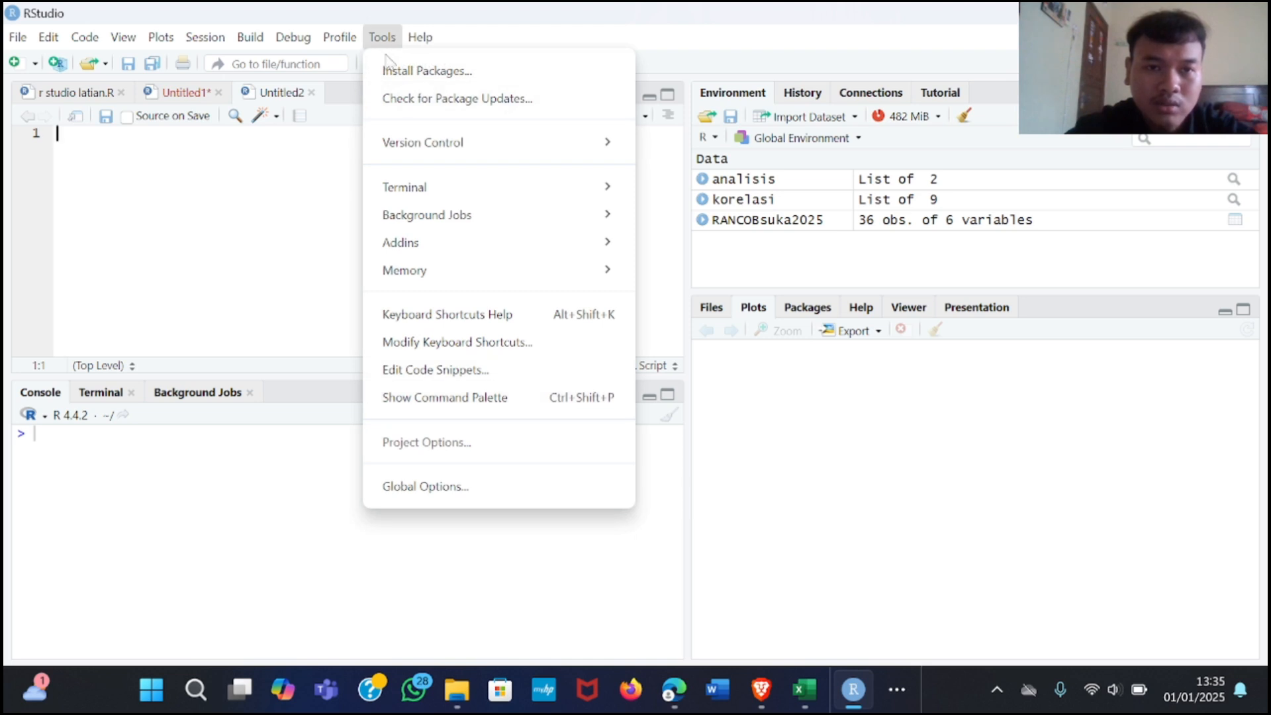
pyautogui.click(416, 71)
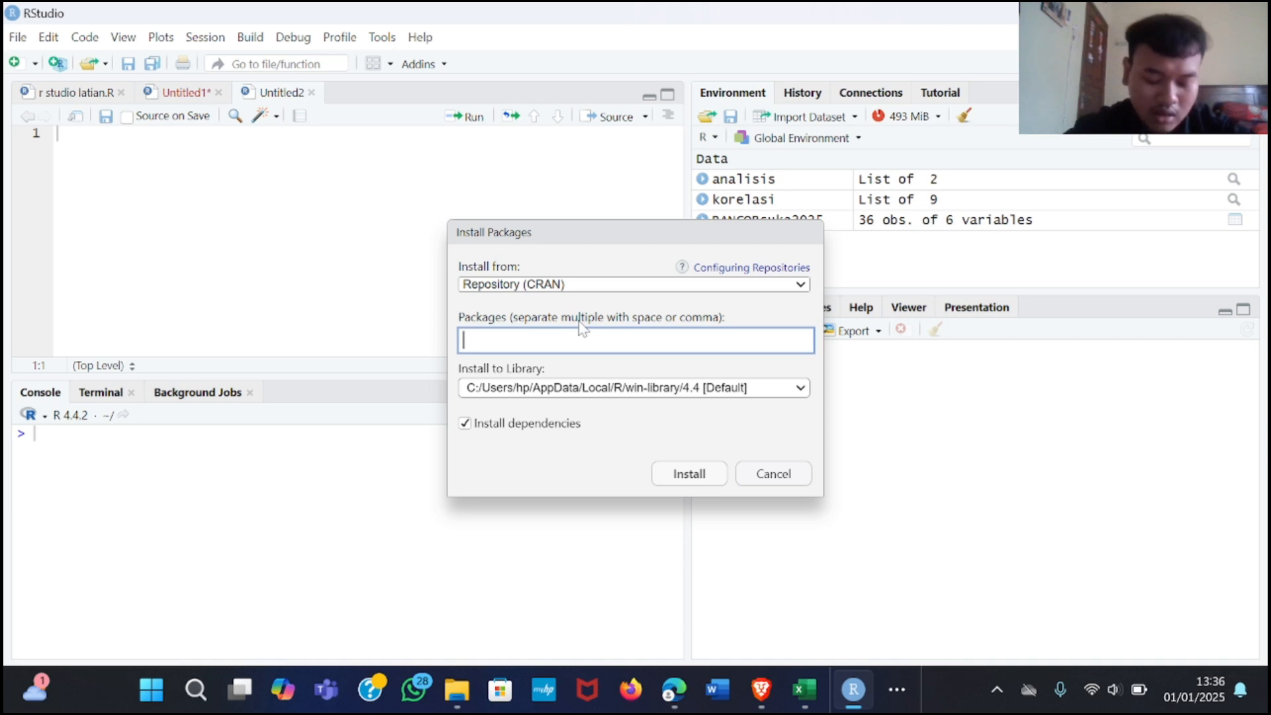
pyautogui.moveTo(625, 245); pyautogui.dragTo(641, 155)
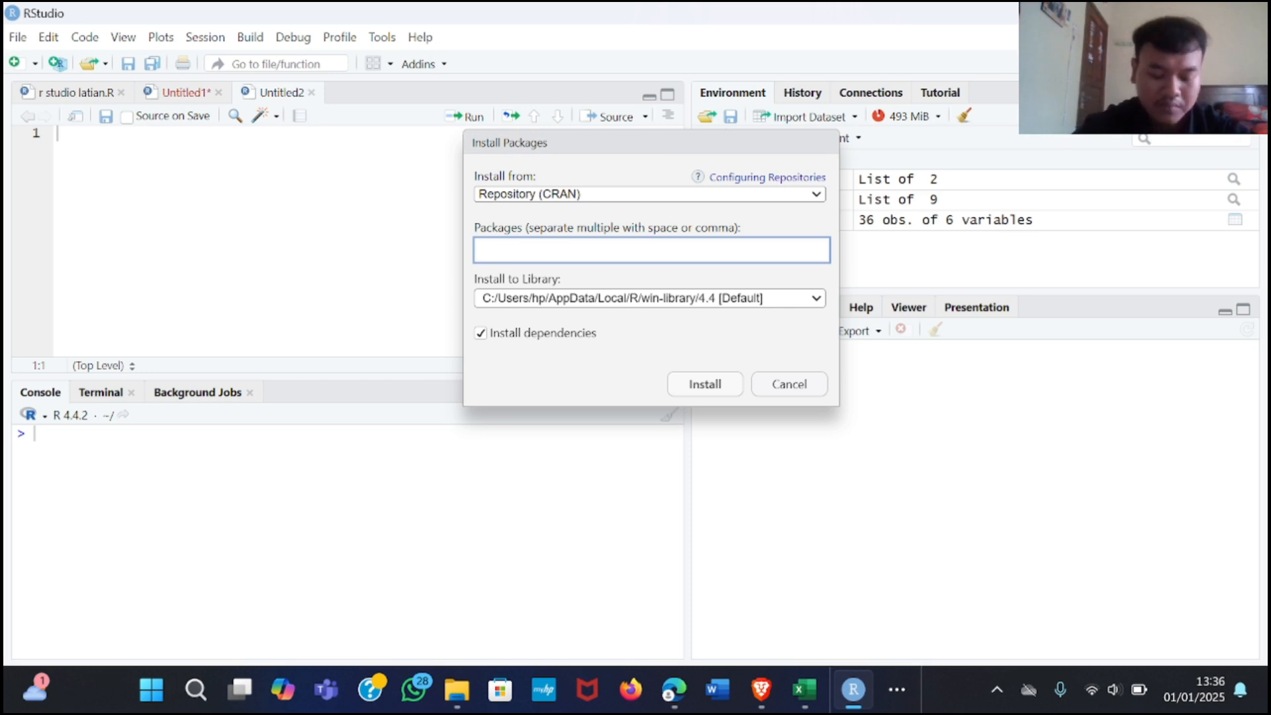
# Step: Look up the readxl package among the CRAN packages available for installation, and clear the entry
pyautogui.write('ead')
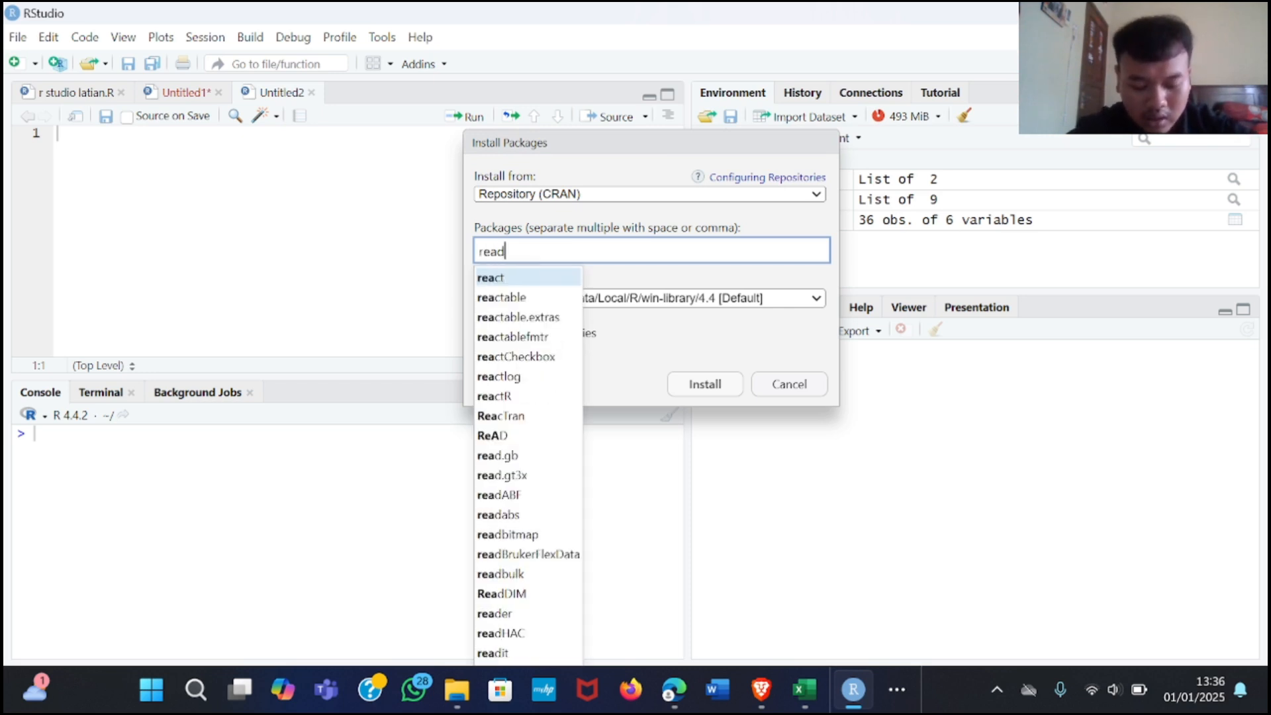
pyautogui.write('cl')
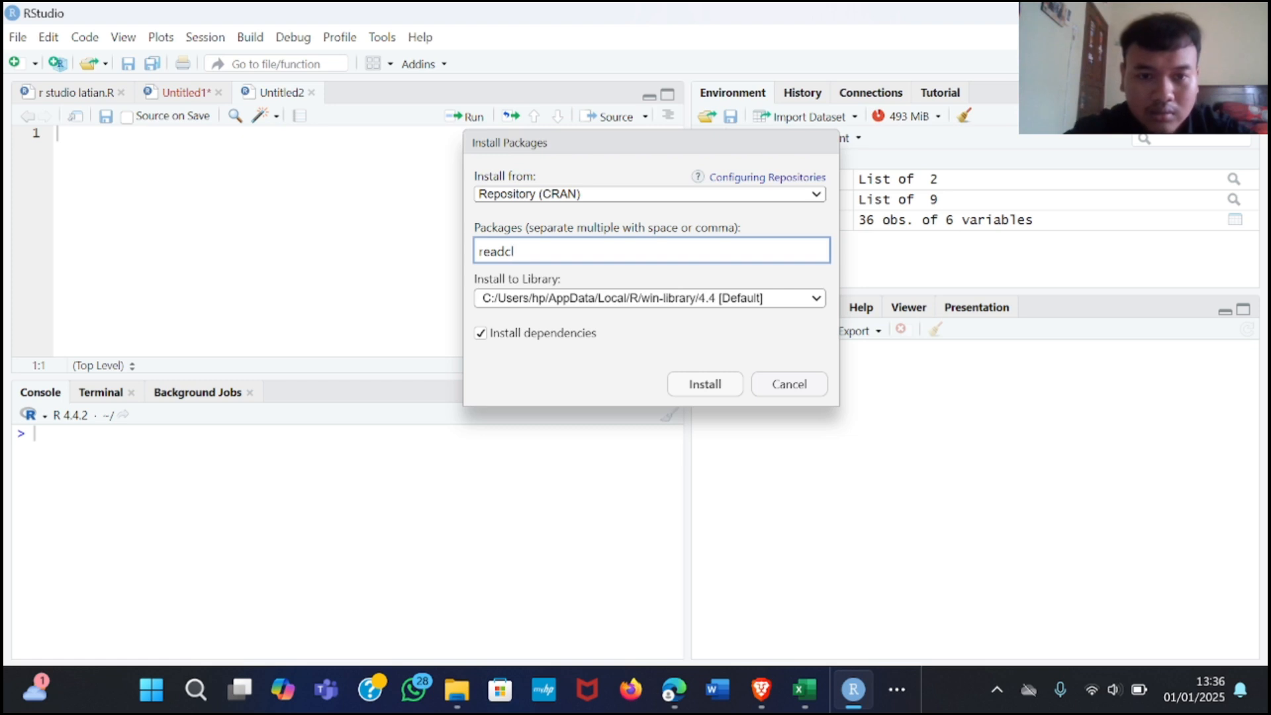
pyautogui.press('BackSpace')
pyautogui.press('BackSpace')
pyautogui.write('xl')
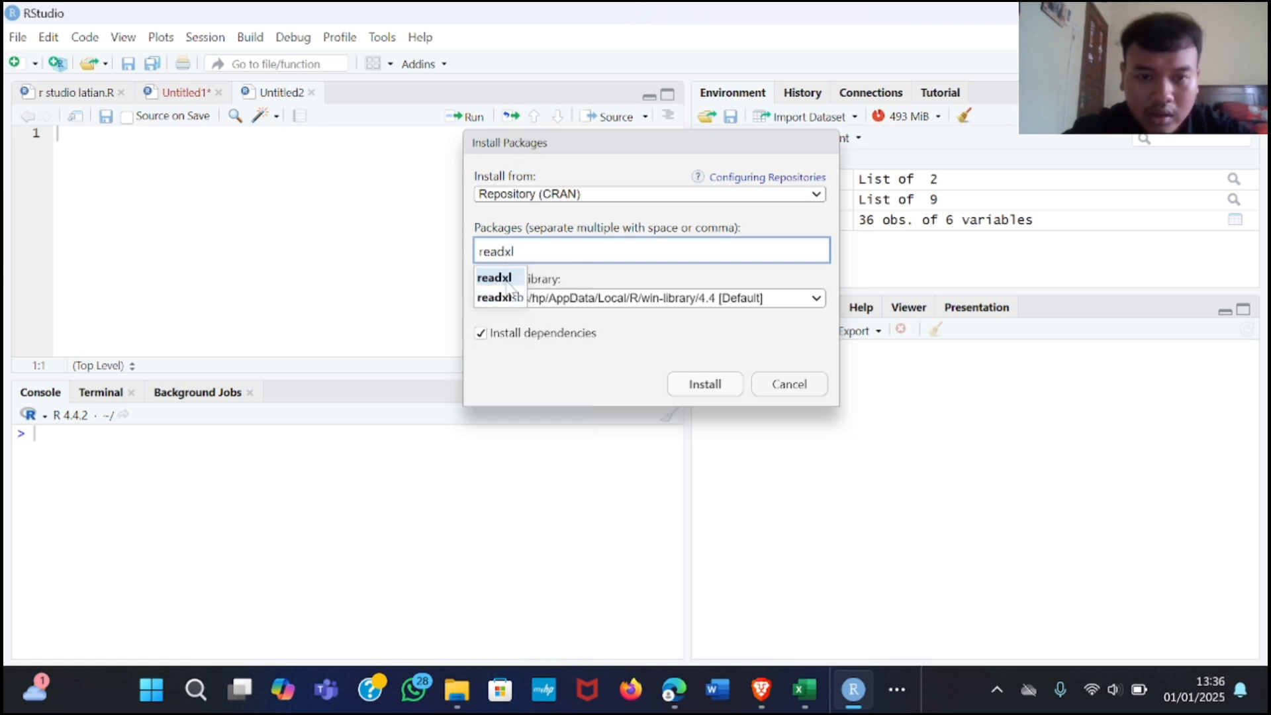
pyautogui.hotkey('ctrl', 'a')
pyautogui.press('BackSpace')
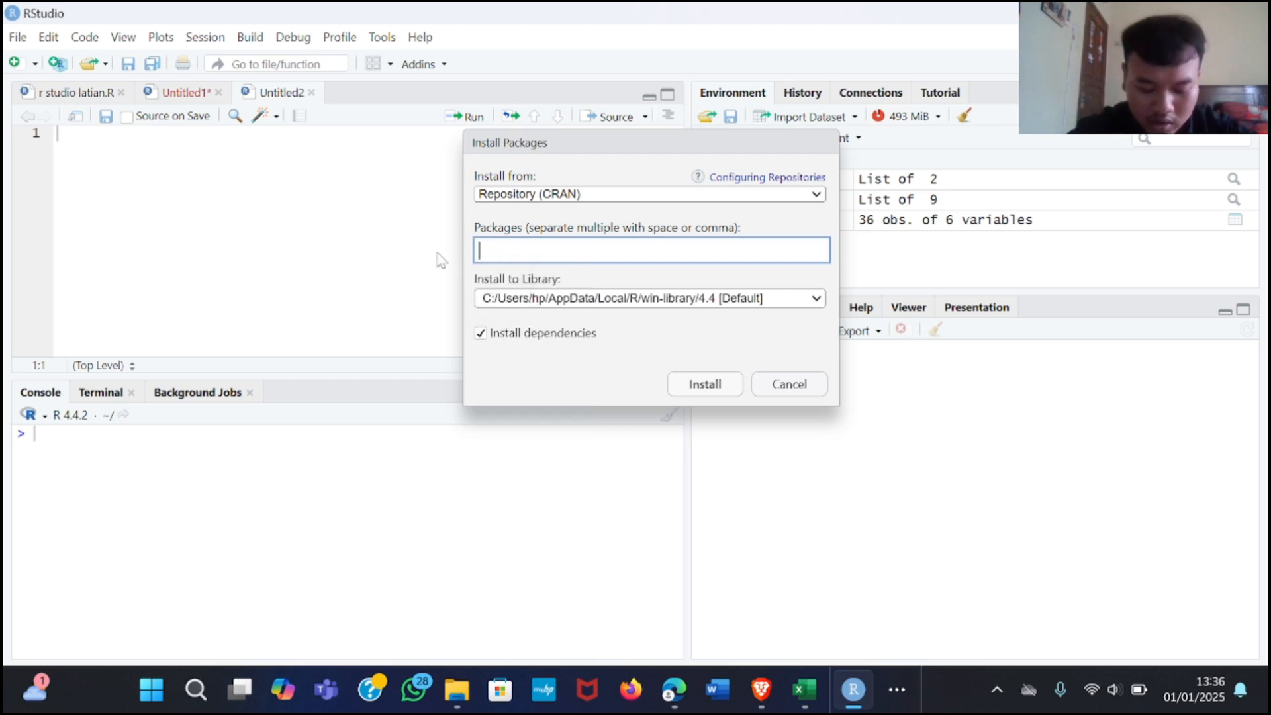
# Step: Look up CRAN packages whose names begin with "doe", "stat" and "corre", clearing each entry
pyautogui.write('does')
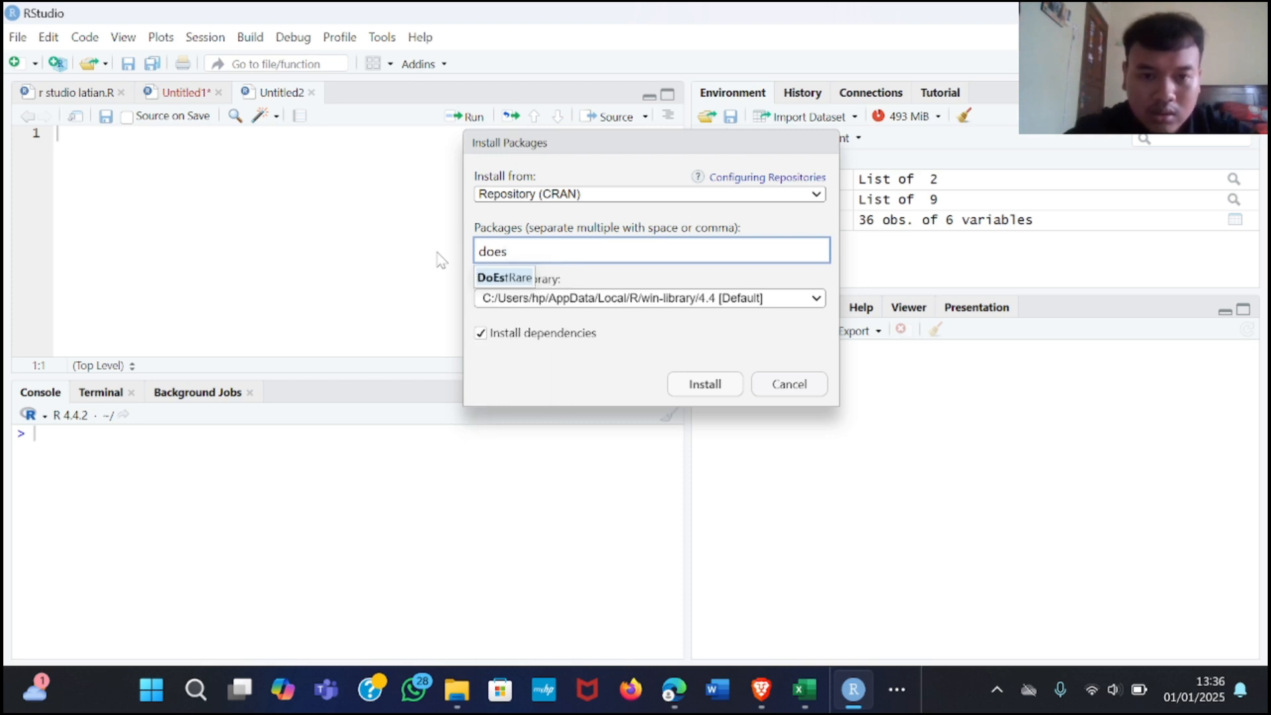
pyautogui.press('BackSpace')
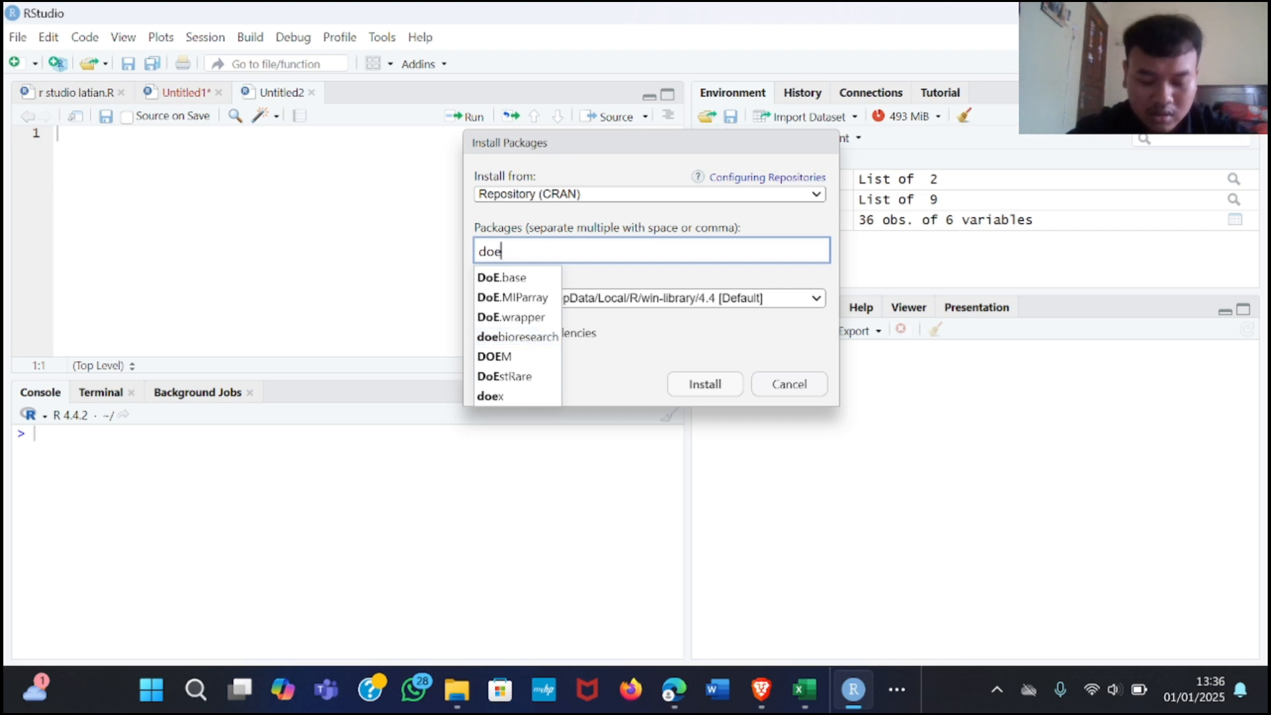
pyautogui.press('BackSpace')
pyautogui.press('BackSpace')
pyautogui.press('BackSpace')
pyautogui.write('stat')
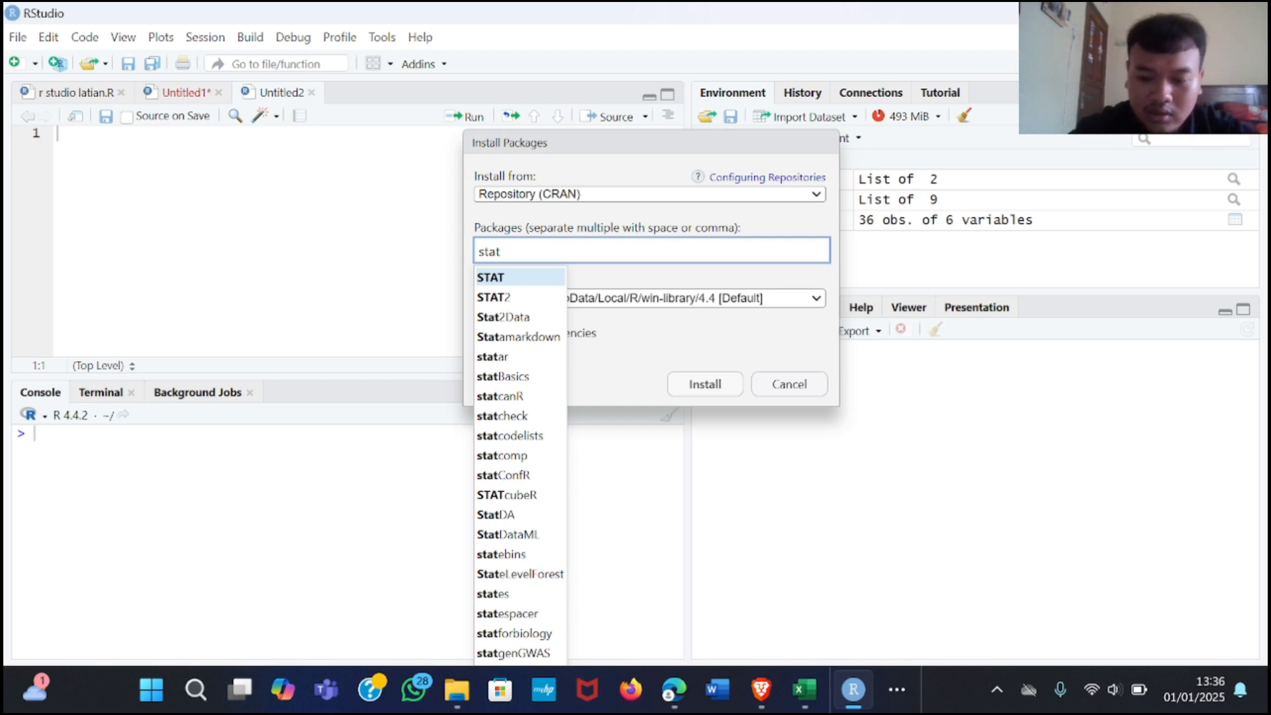
pyautogui.press('BackSpace')
pyautogui.press('BackSpace')
pyautogui.press('BackSpace')
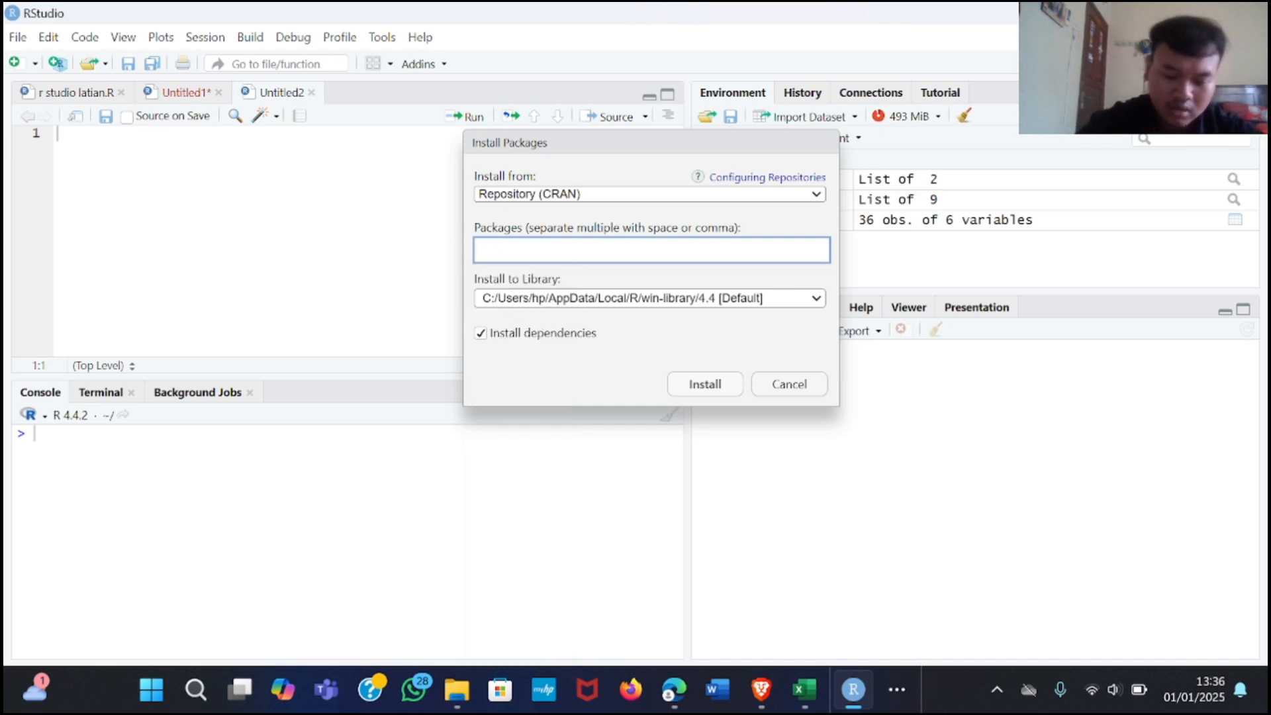
pyautogui.write('cor')
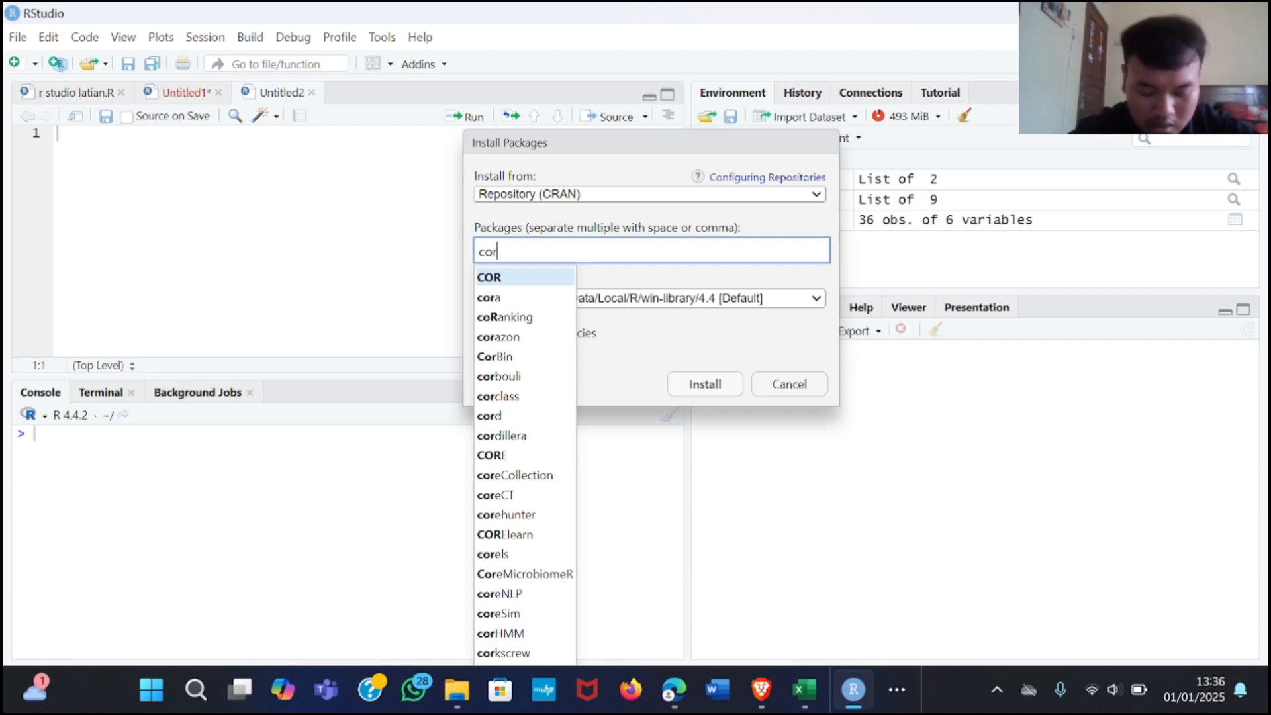
pyautogui.write('re')
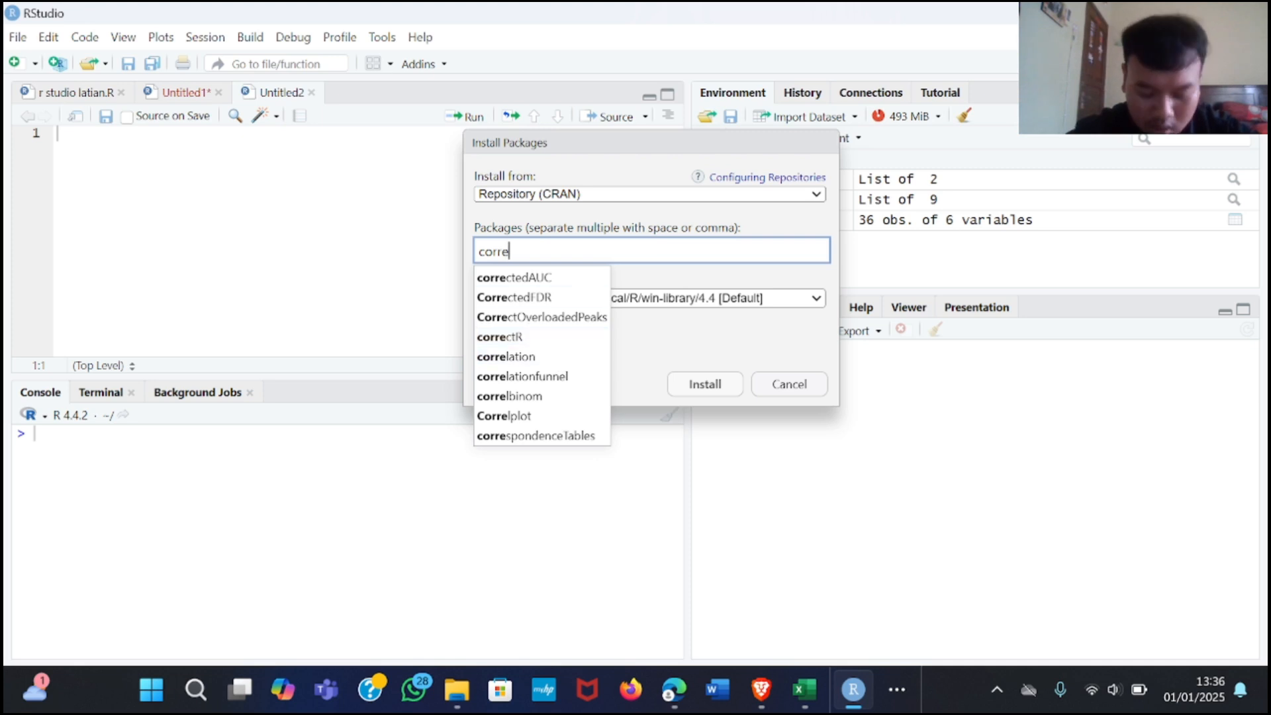
pyautogui.hotkey('ctrl', 'a')
pyautogui.press('BackSpace')
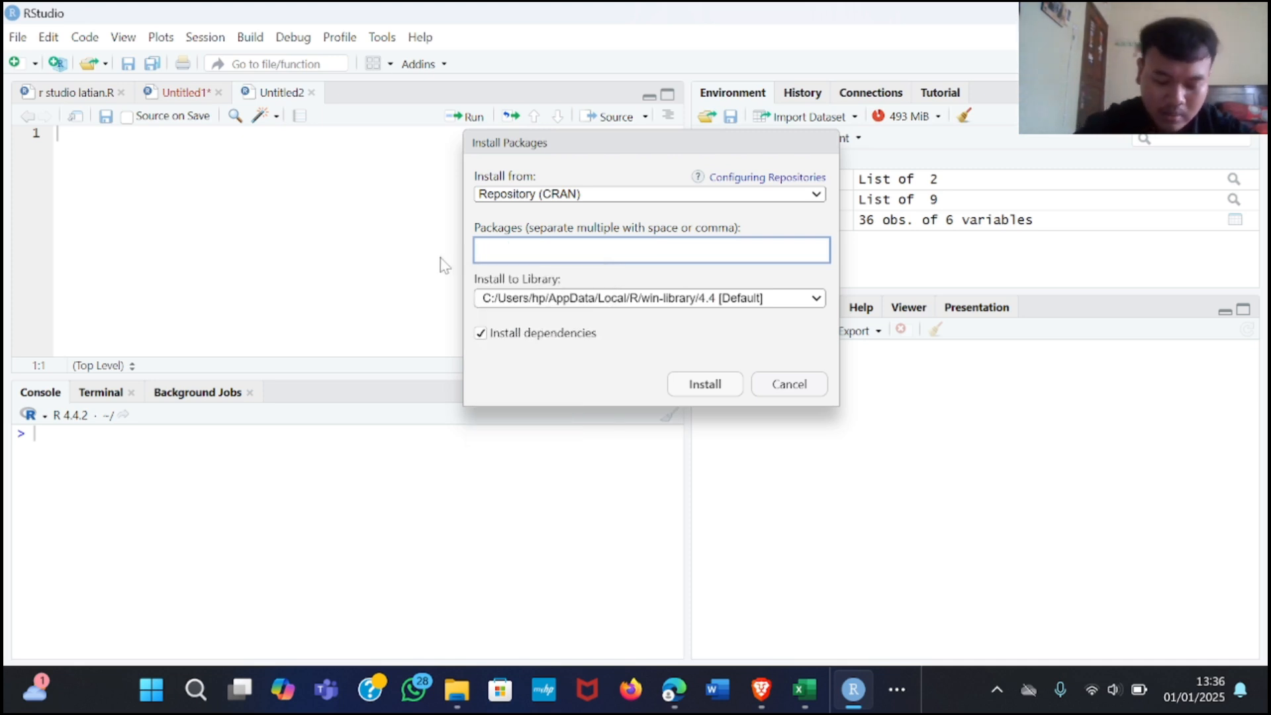
# Step: Look up the ggplot2 package and leave the package installer without installing anything
pyautogui.write('ggp')
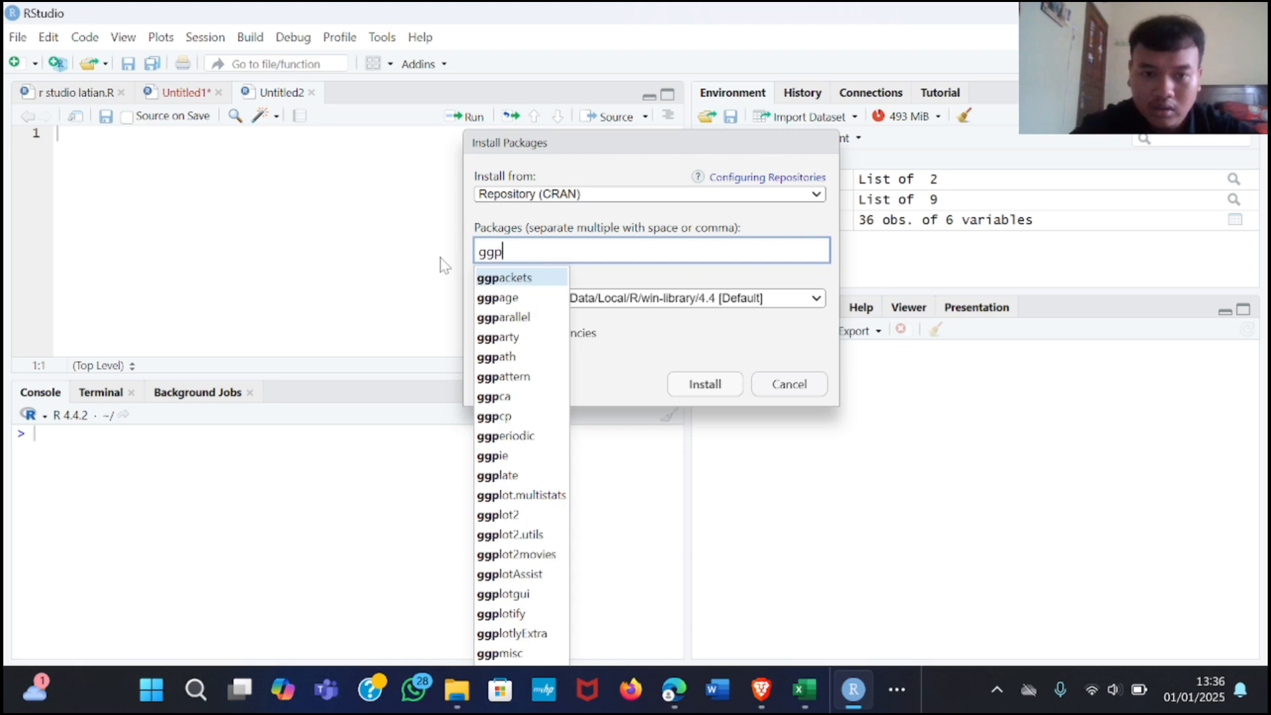
pyautogui.write('lot')
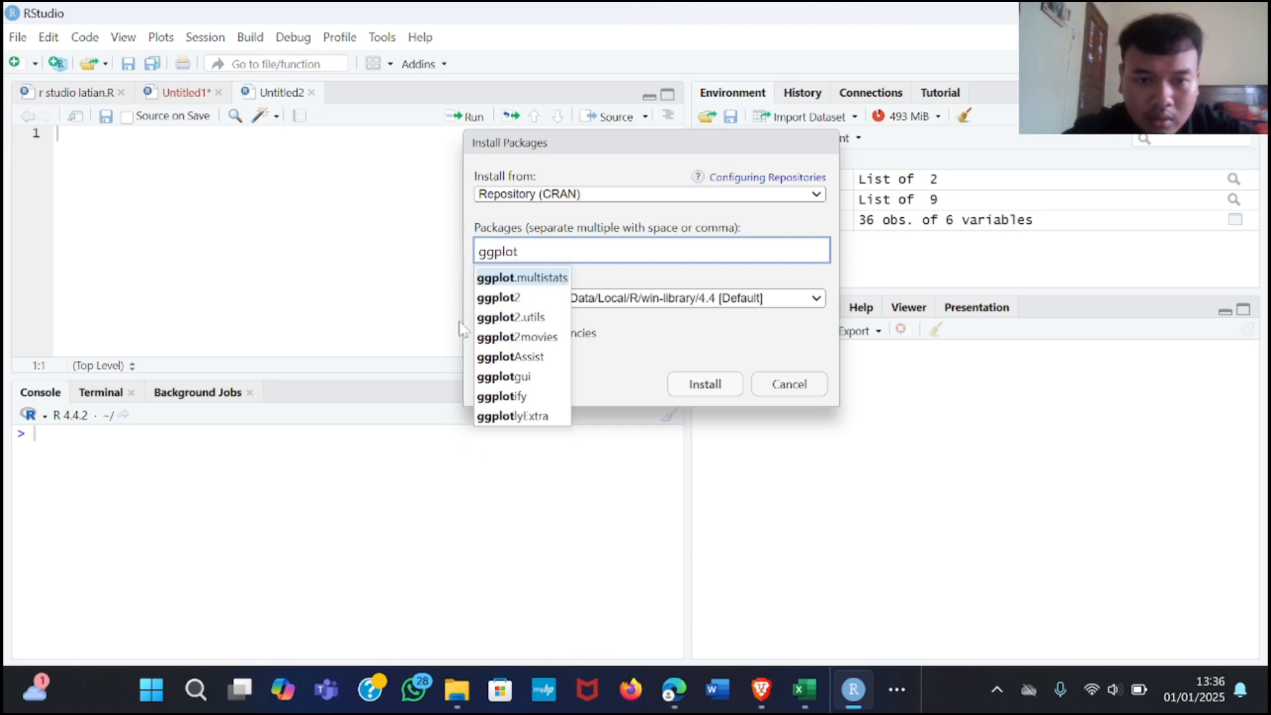
pyautogui.click(527, 297)
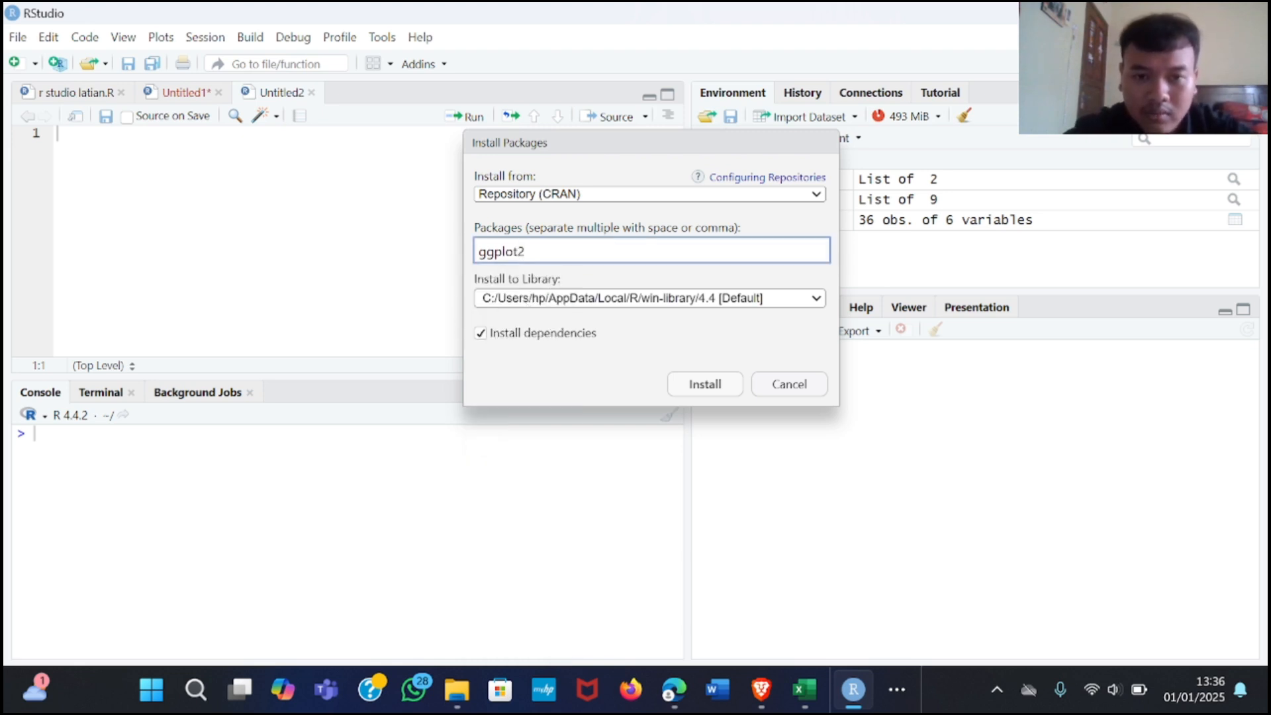
pyautogui.moveTo(525, 252); pyautogui.dragTo(472, 257)
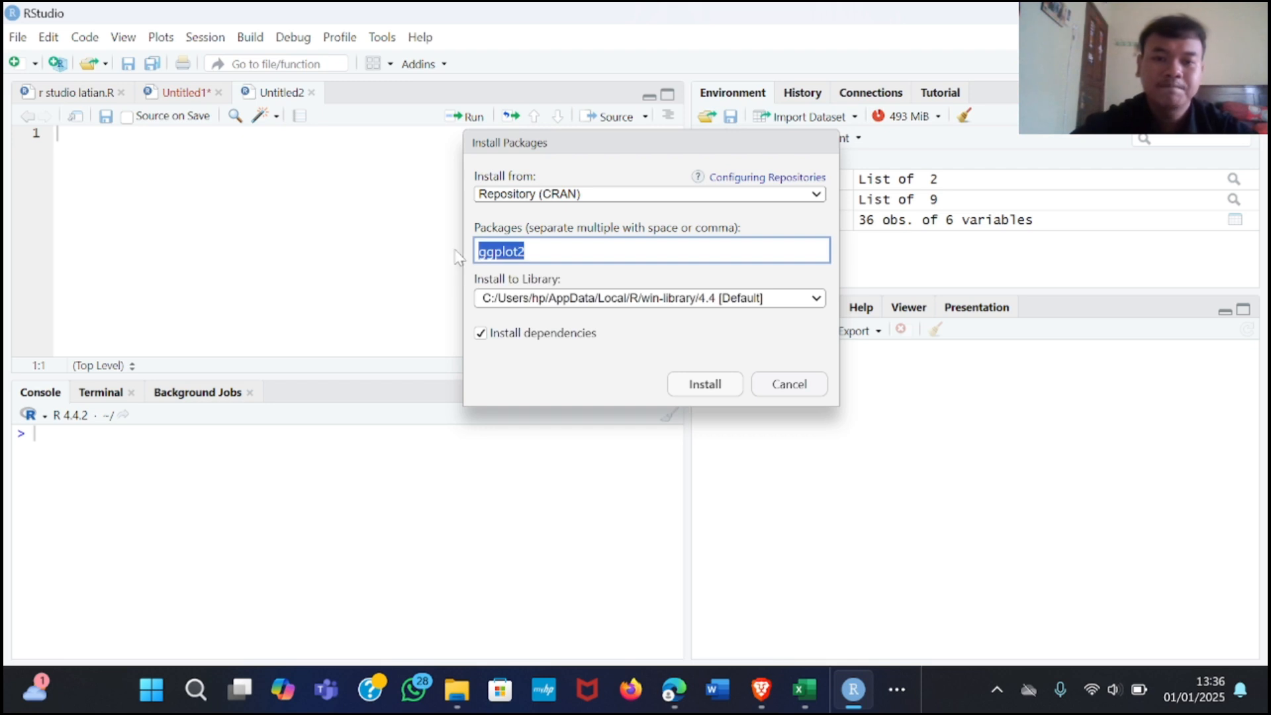
pyautogui.click(779, 391)
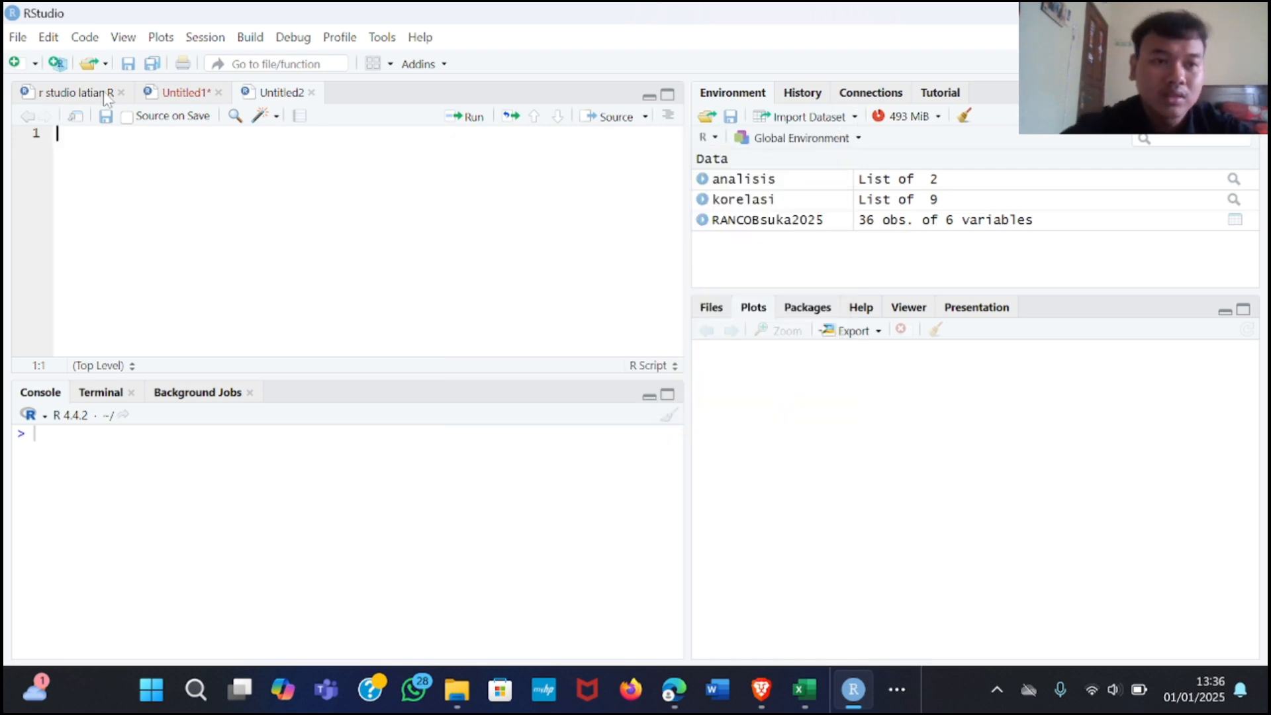
# Step: Create a new blank R script
pyautogui.click(20, 38)
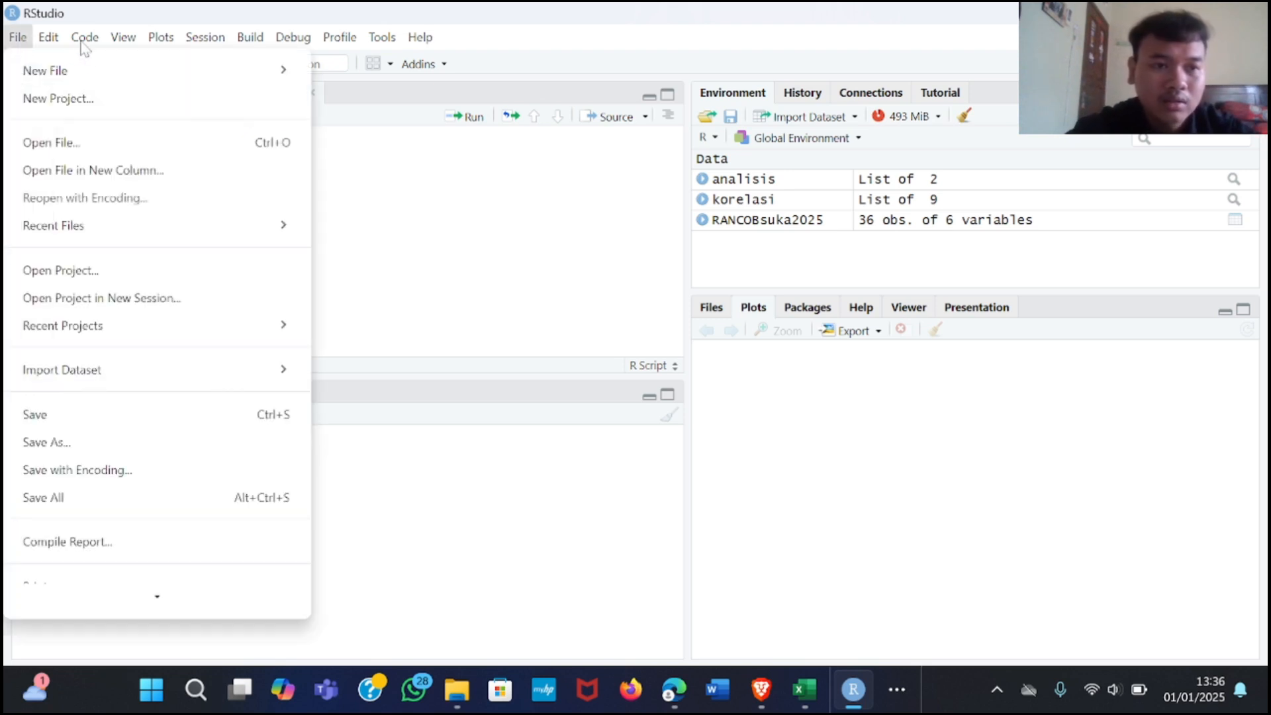
pyautogui.moveTo(85, 70)
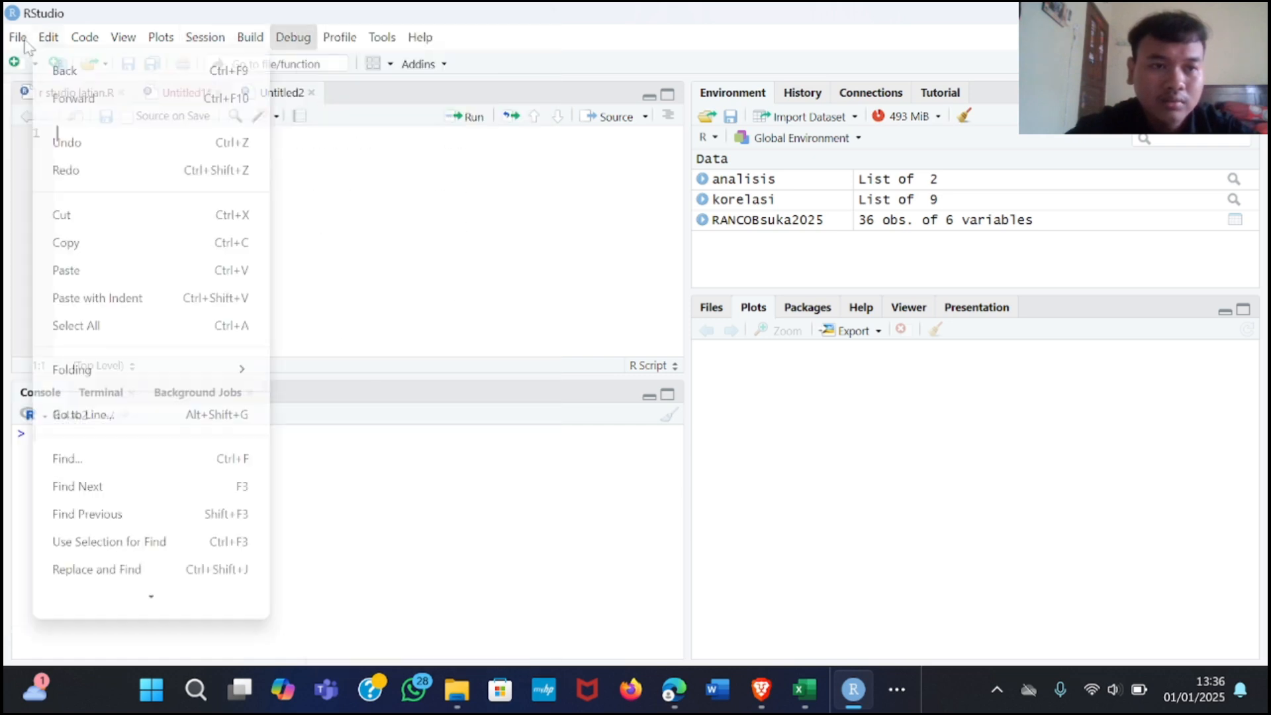
pyautogui.click(20, 38)
pyautogui.click(20, 39)
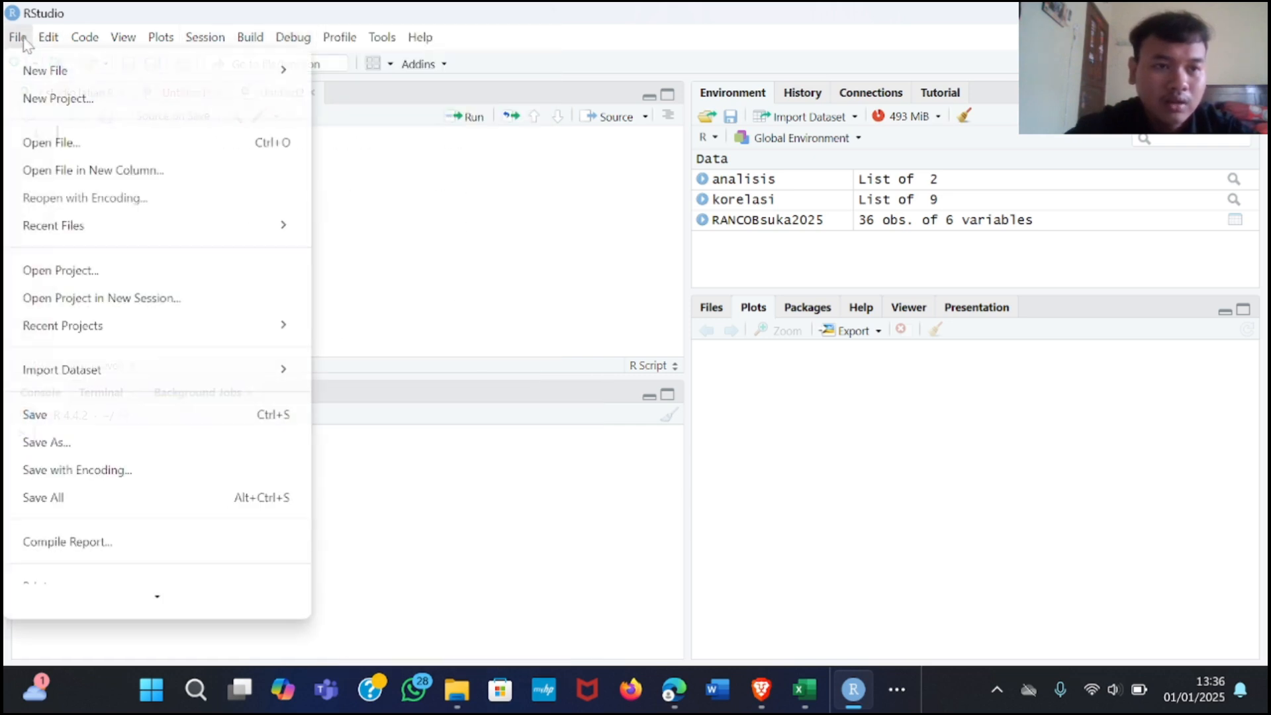
pyautogui.moveTo(35, 66)
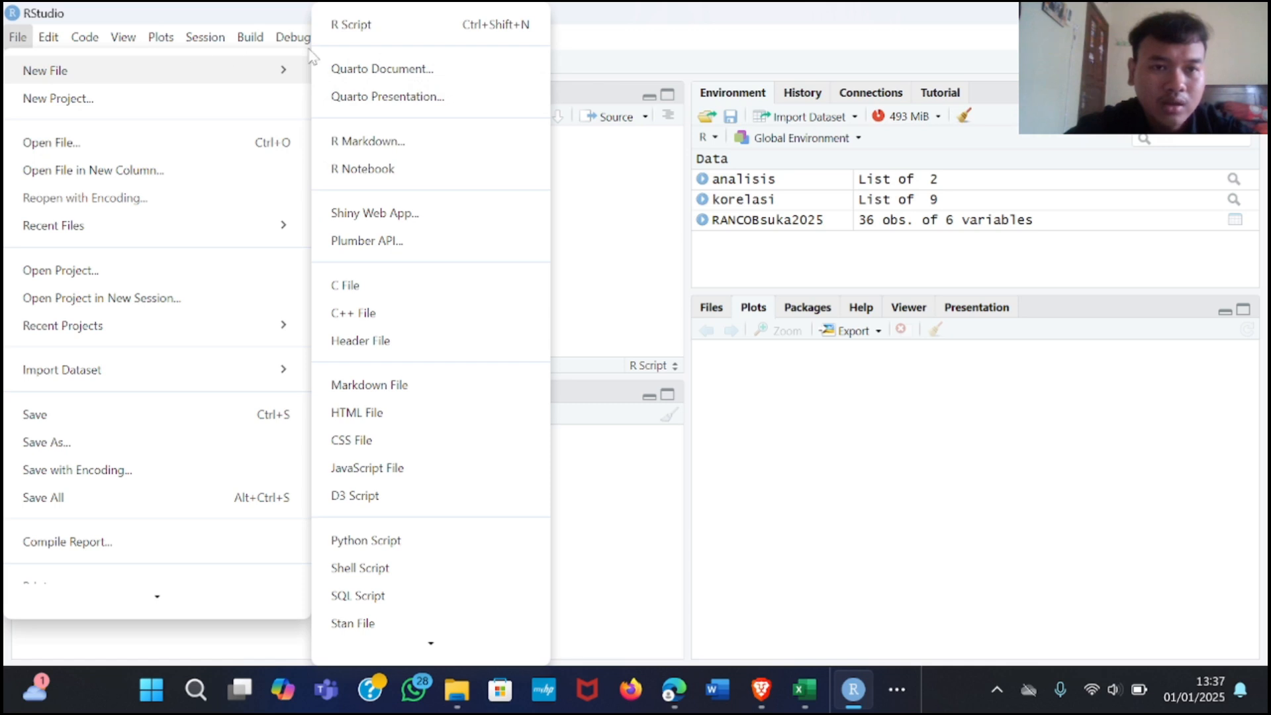
pyautogui.click(350, 25)
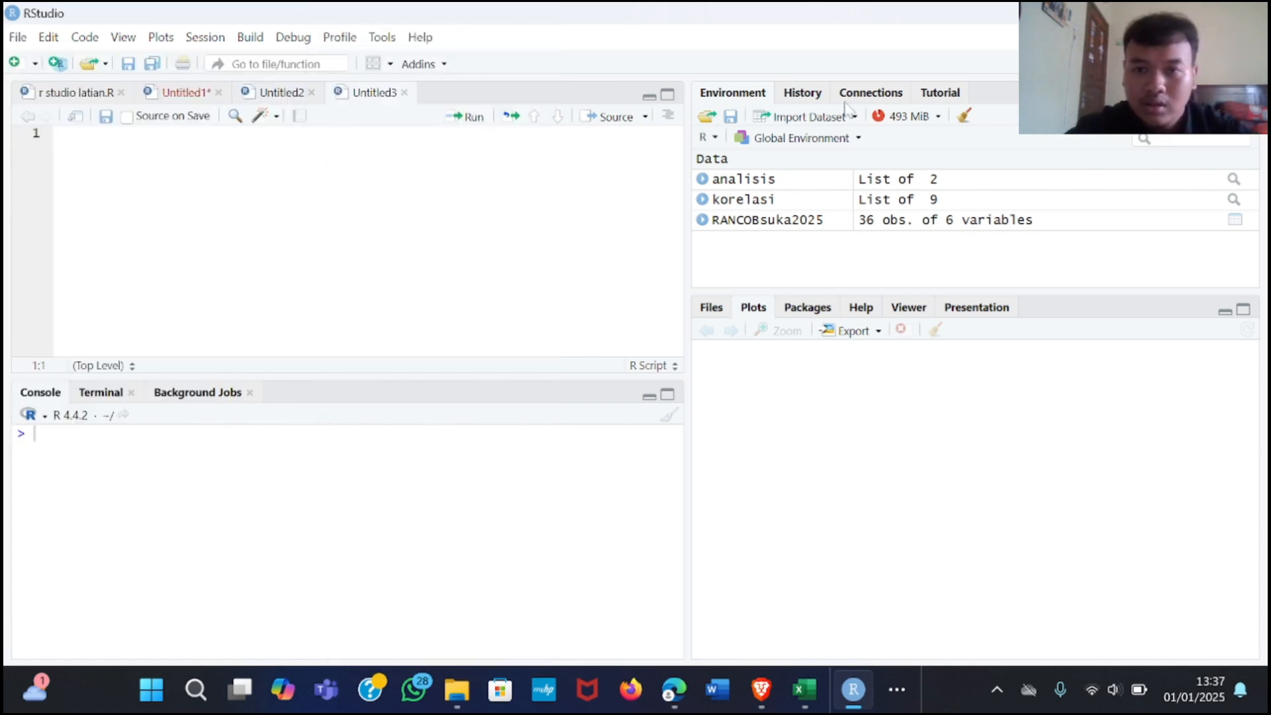
# Step: Start an Excel dataset import and load RANCOBsuka2025.xlsx from the rancob folder into the preview
pyautogui.click(828, 126)
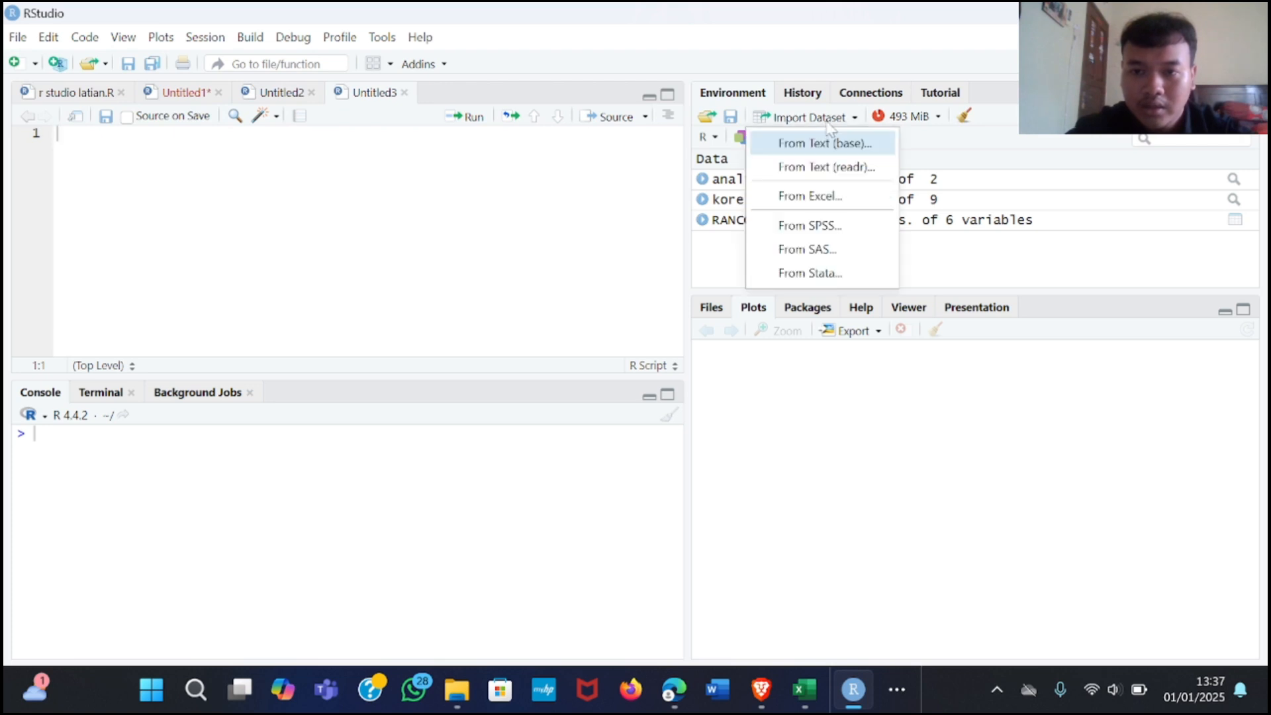
pyautogui.click(806, 197)
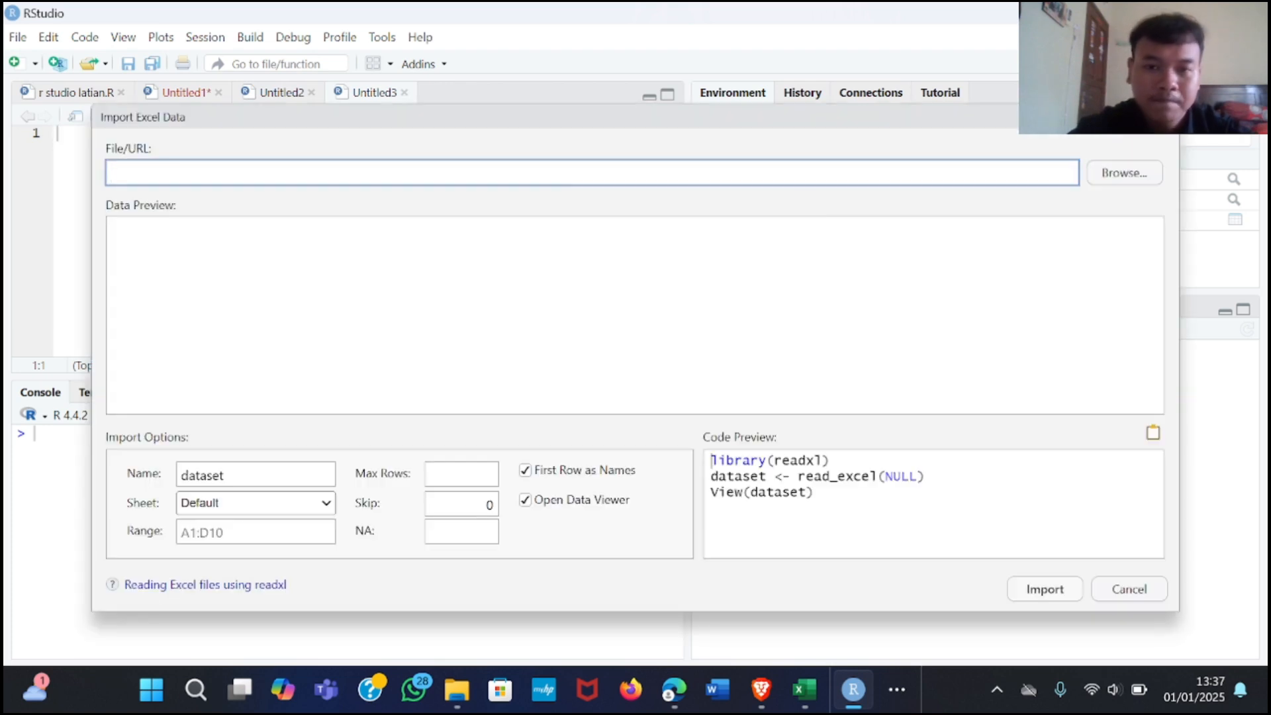
pyautogui.click(1126, 173)
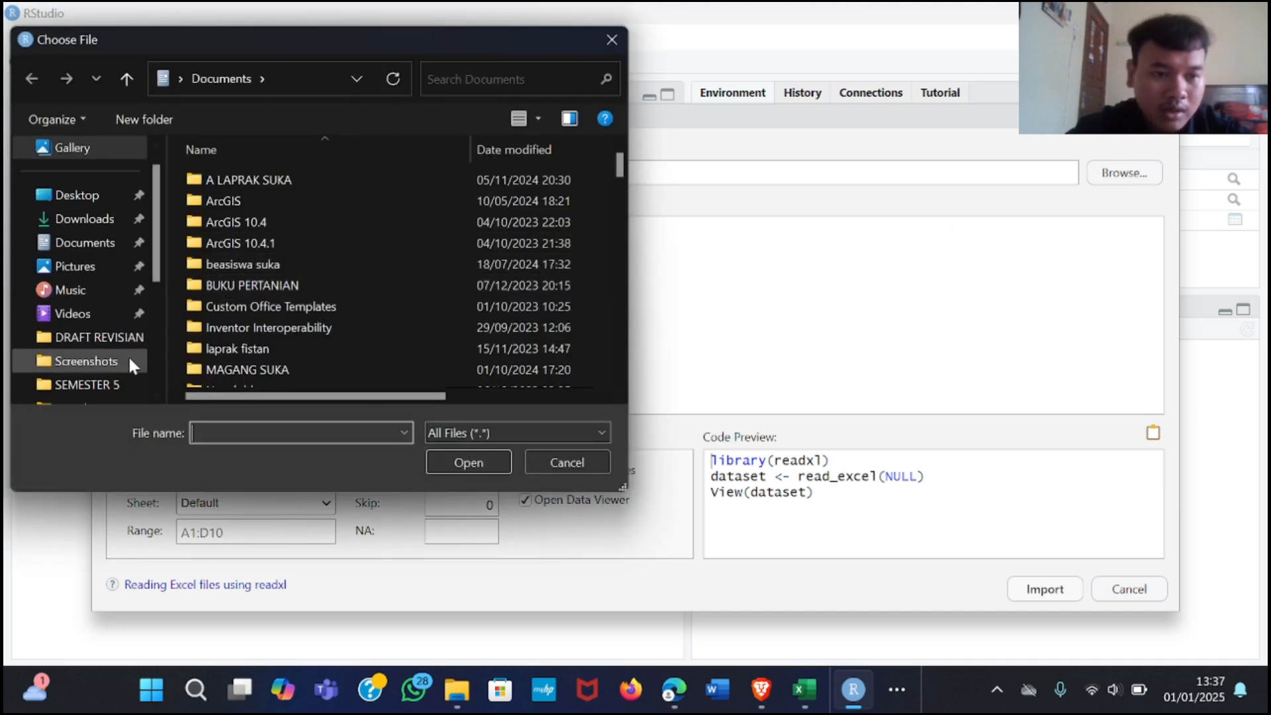
pyautogui.scroll(-1, 147, 274)
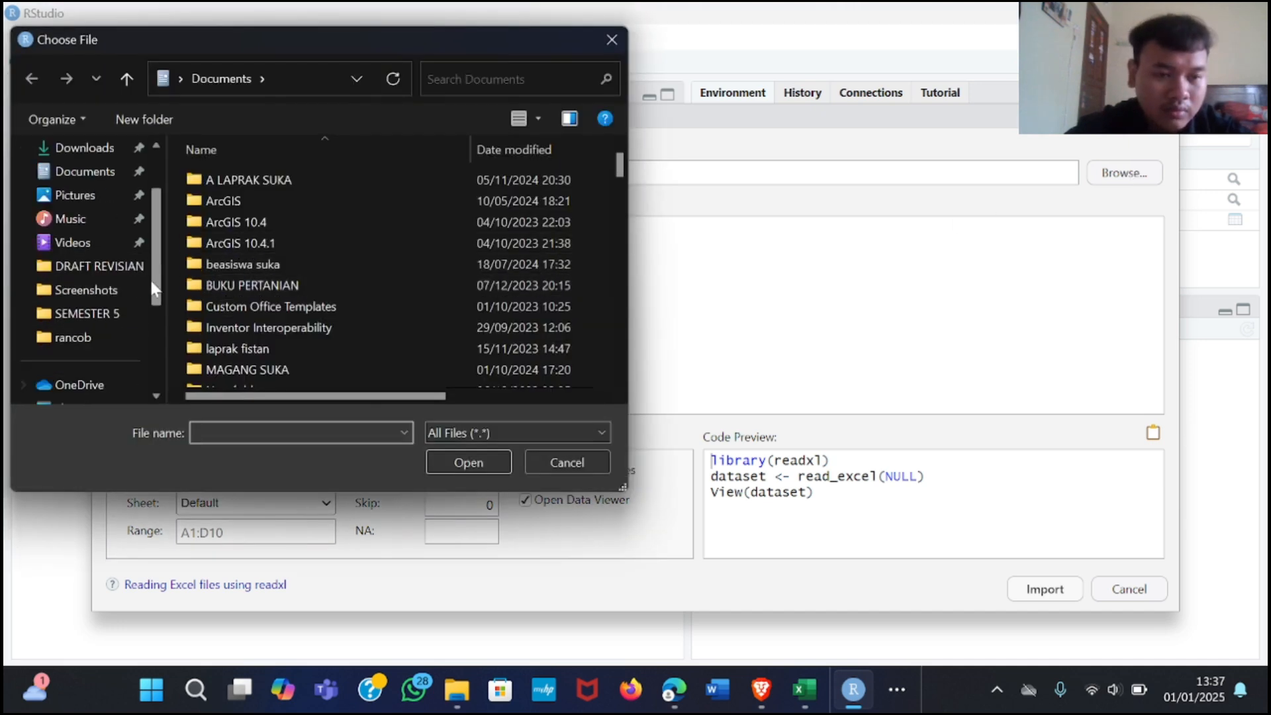
pyautogui.click(104, 339)
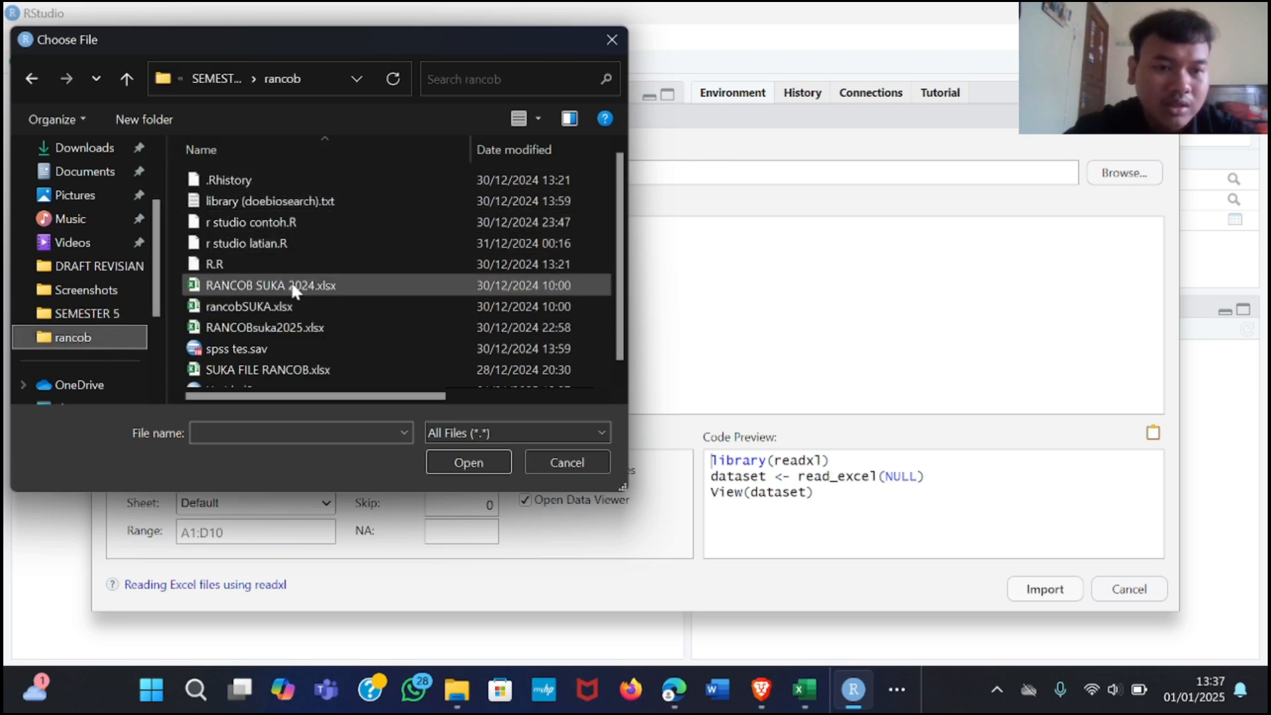
pyautogui.click(289, 328)
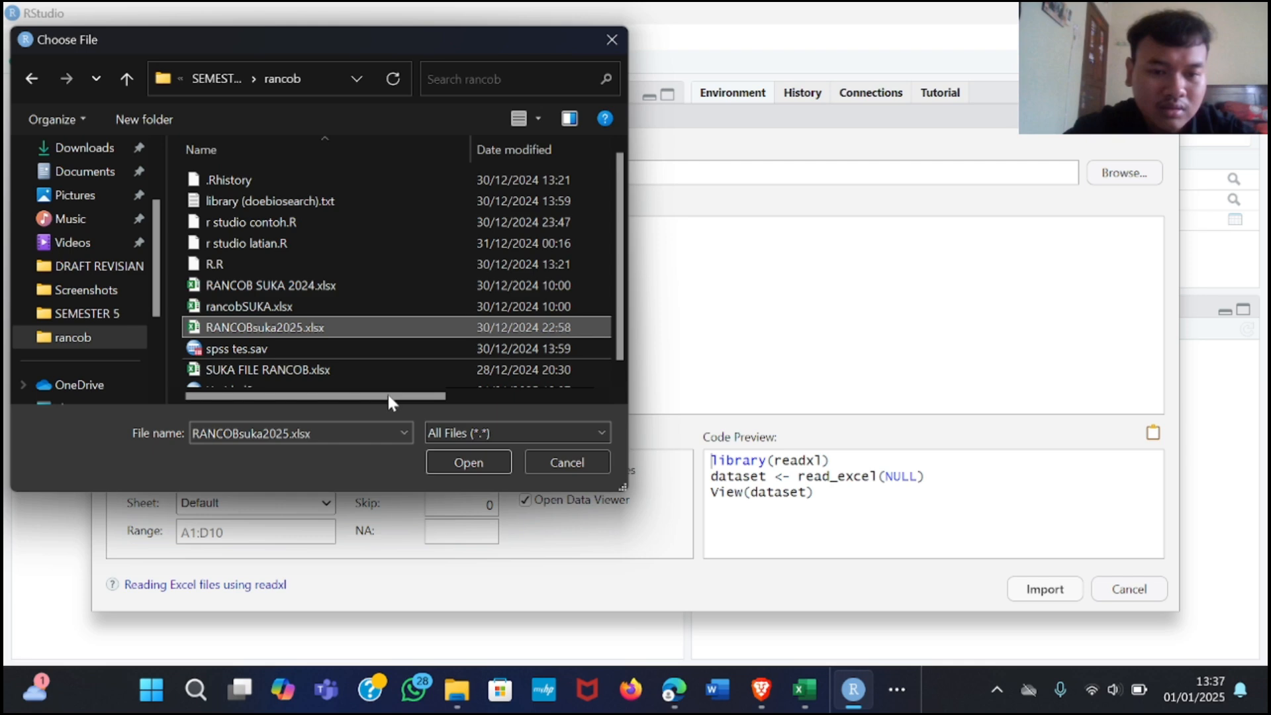
pyautogui.click(474, 467)
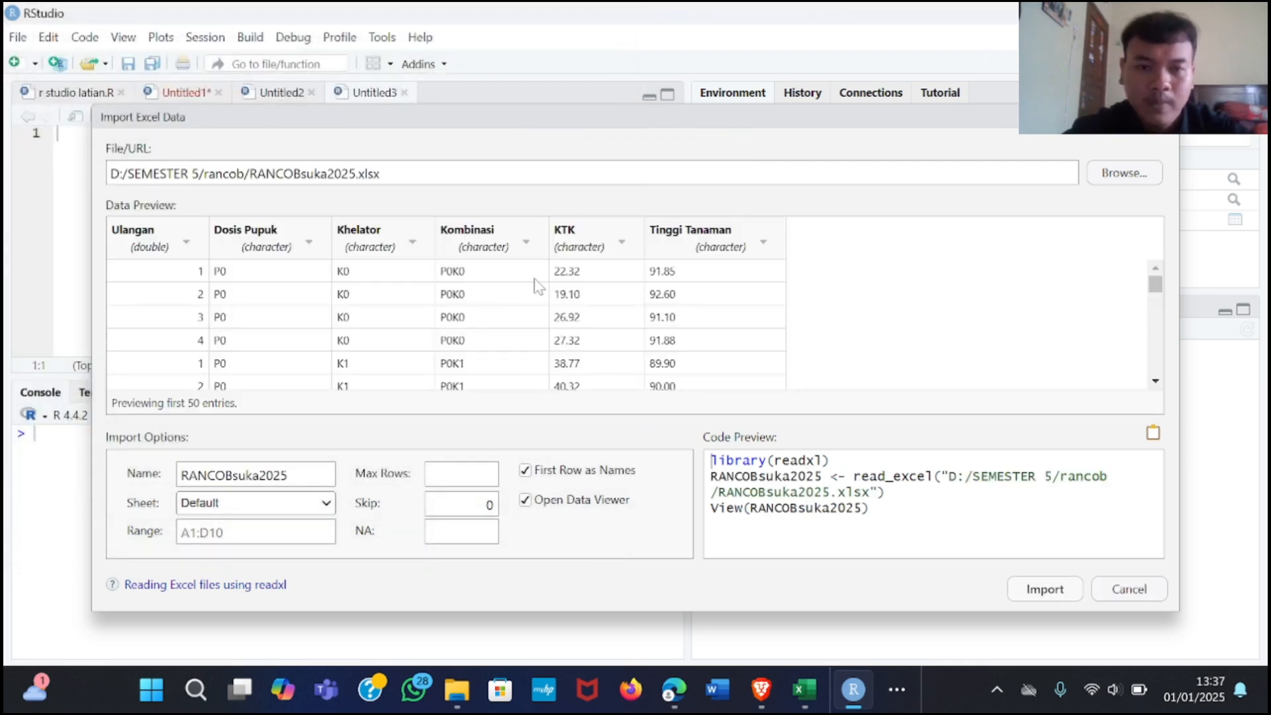
# Step: Set the Ulangan column's import type to character and the KTK and Tinggi Tanaman columns to numeric
pyautogui.click(163, 251)
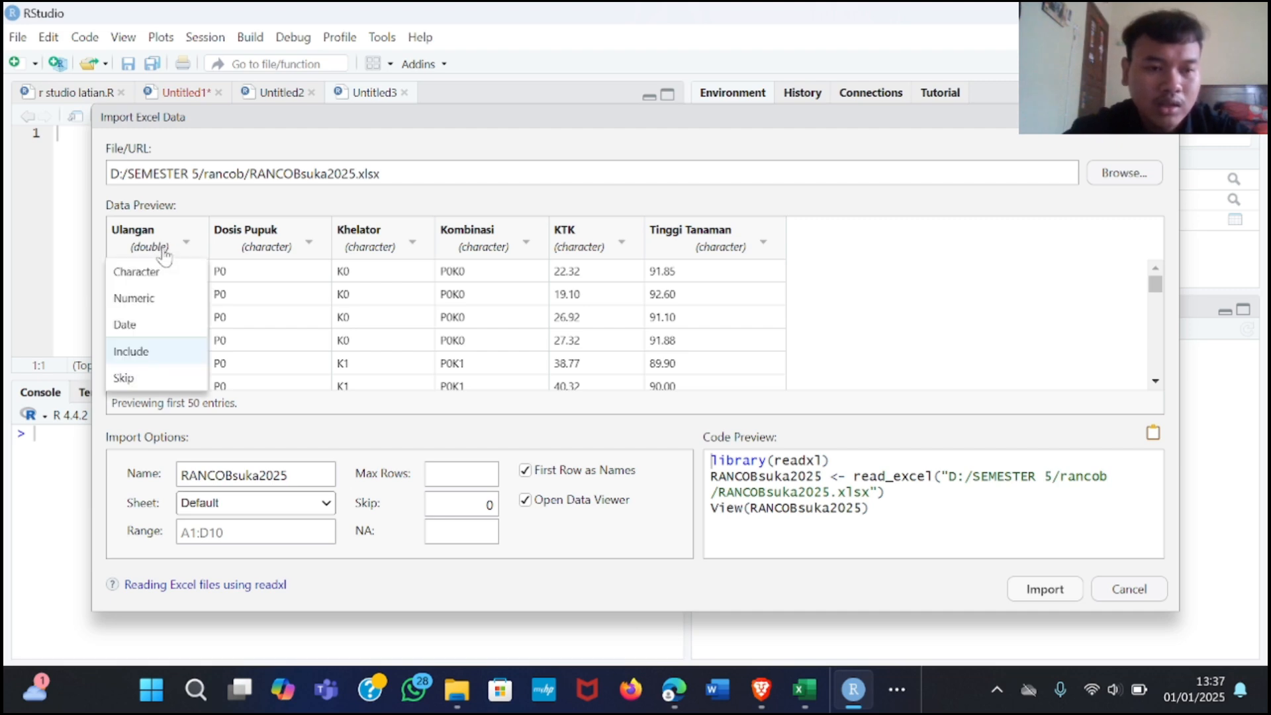
pyautogui.click(162, 272)
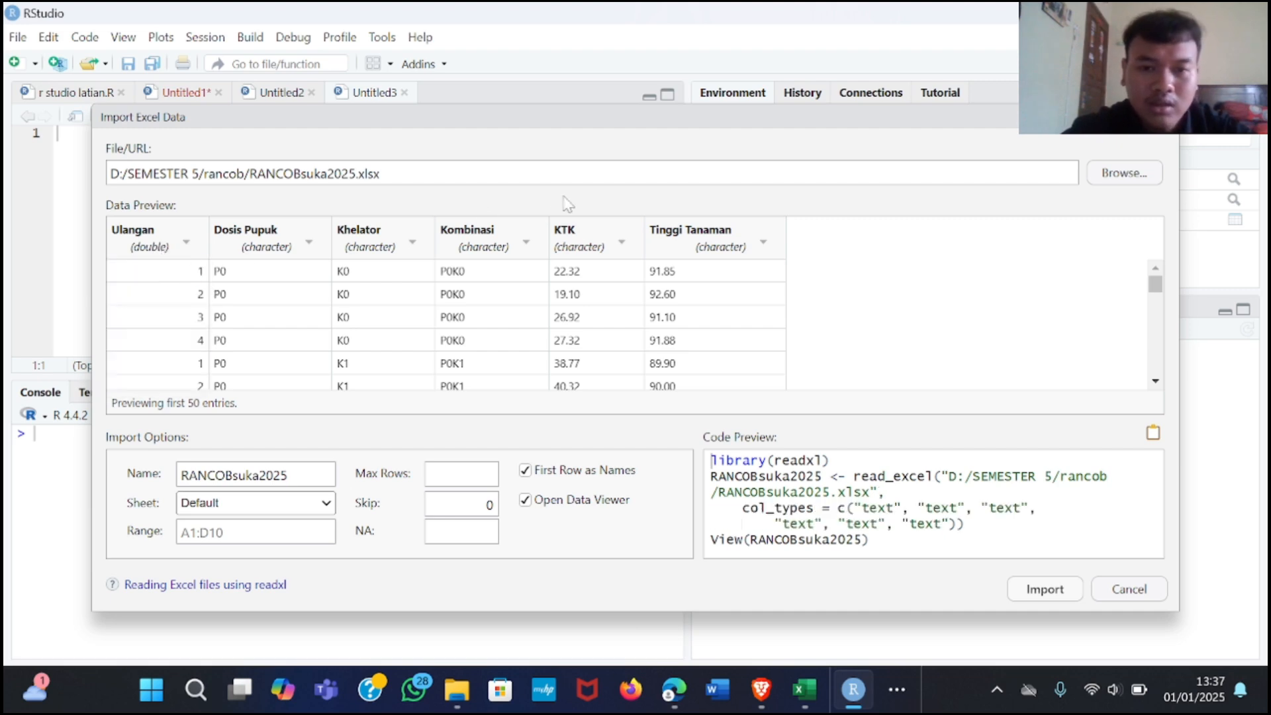
pyautogui.click(574, 246)
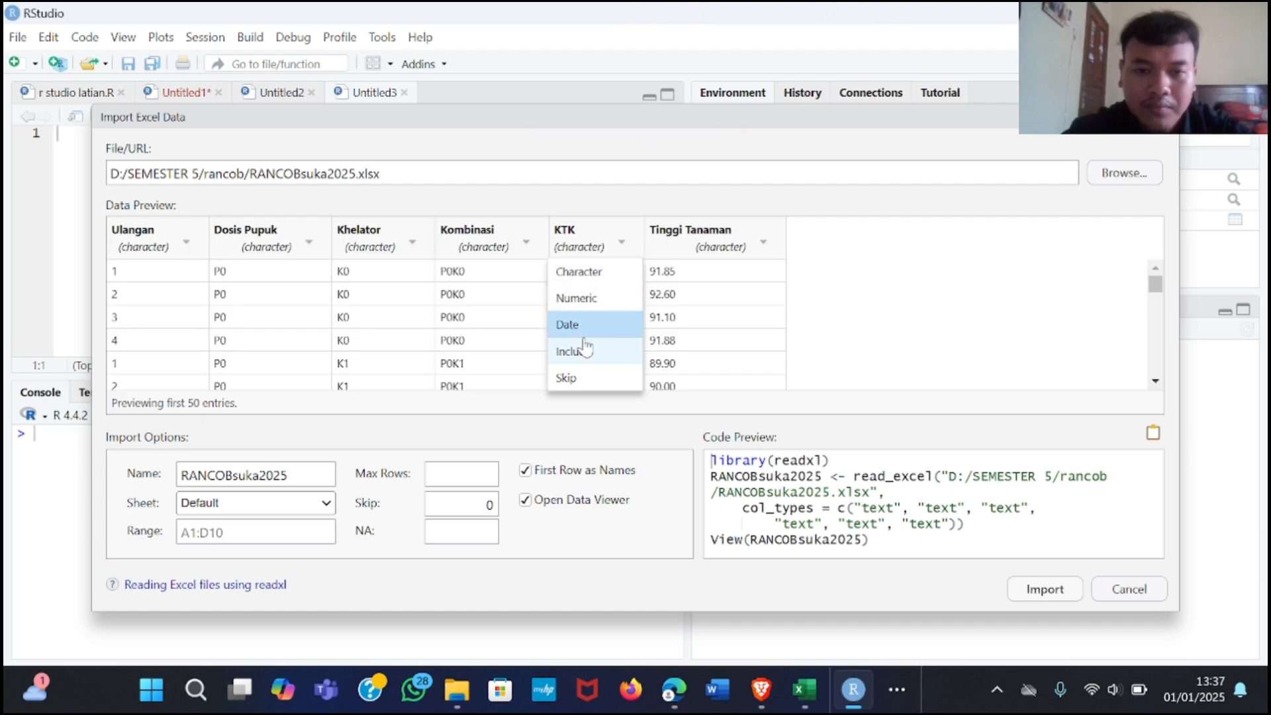
pyautogui.click(594, 302)
pyautogui.click(689, 262)
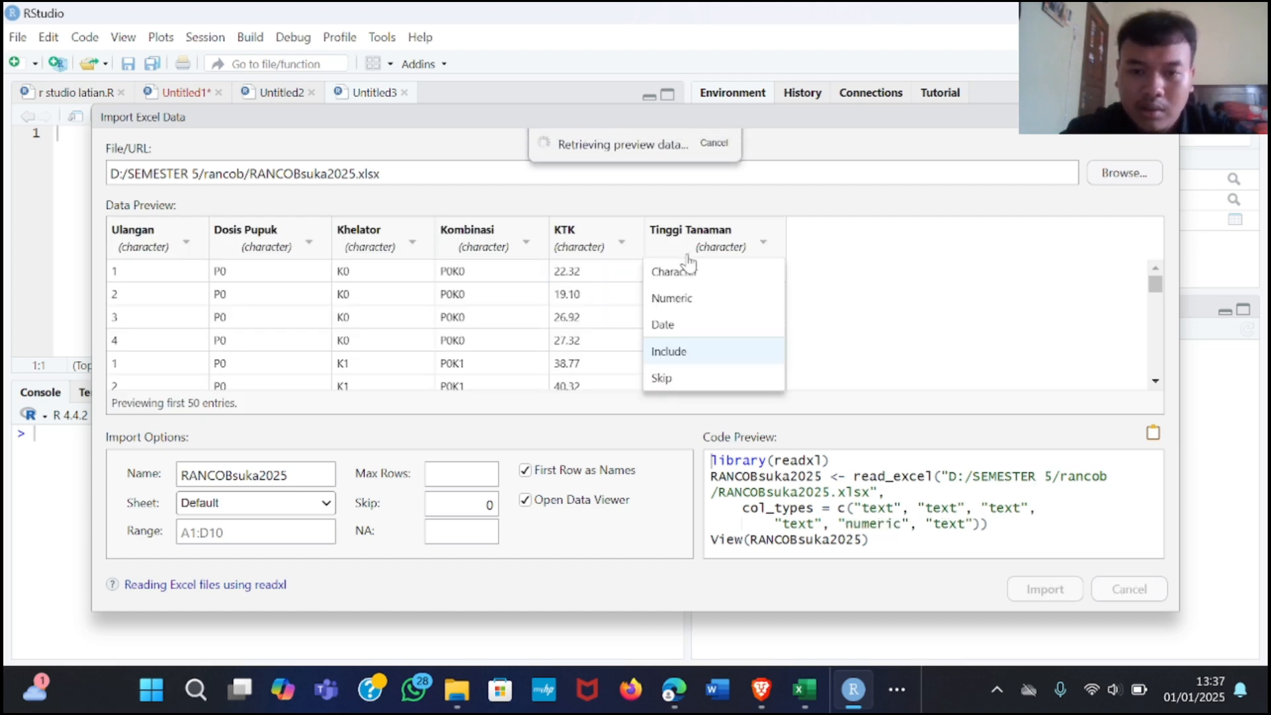
pyautogui.click(689, 296)
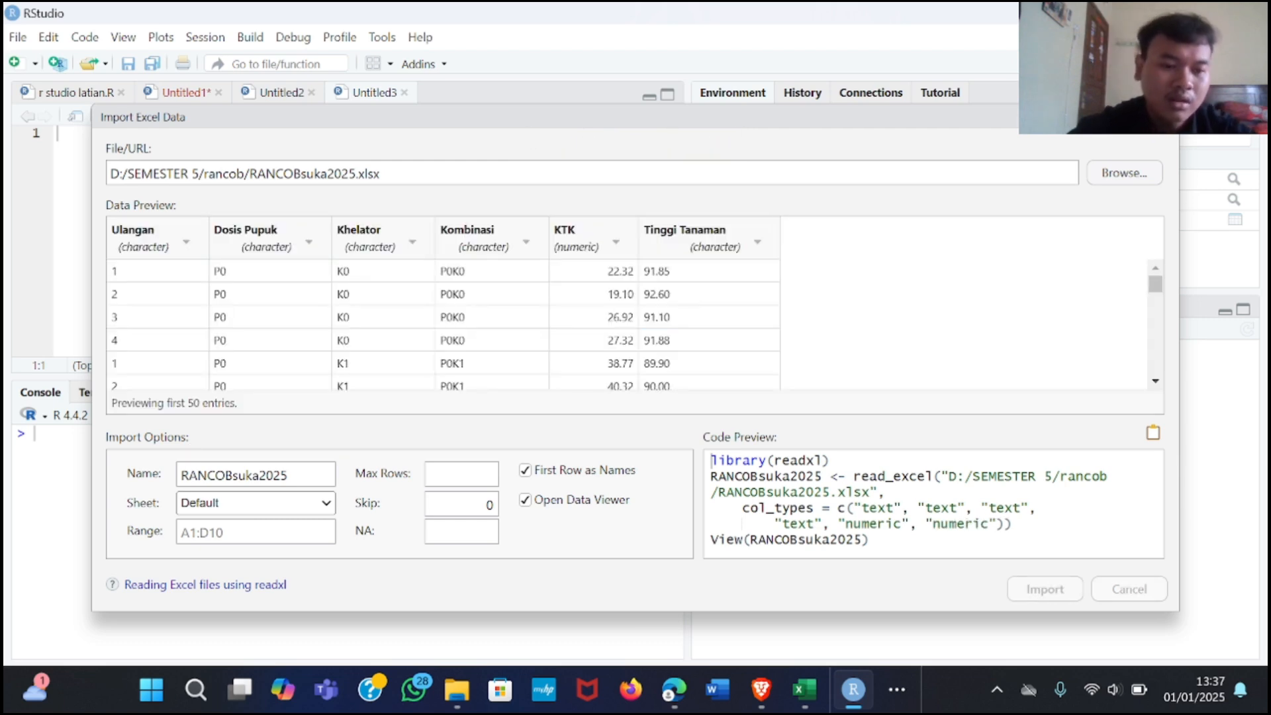
# Step: Switch to Excel and examine the RANCOBsuka2025 sheet's first and last data cells to determine the import range
pyautogui.click(205, 531)
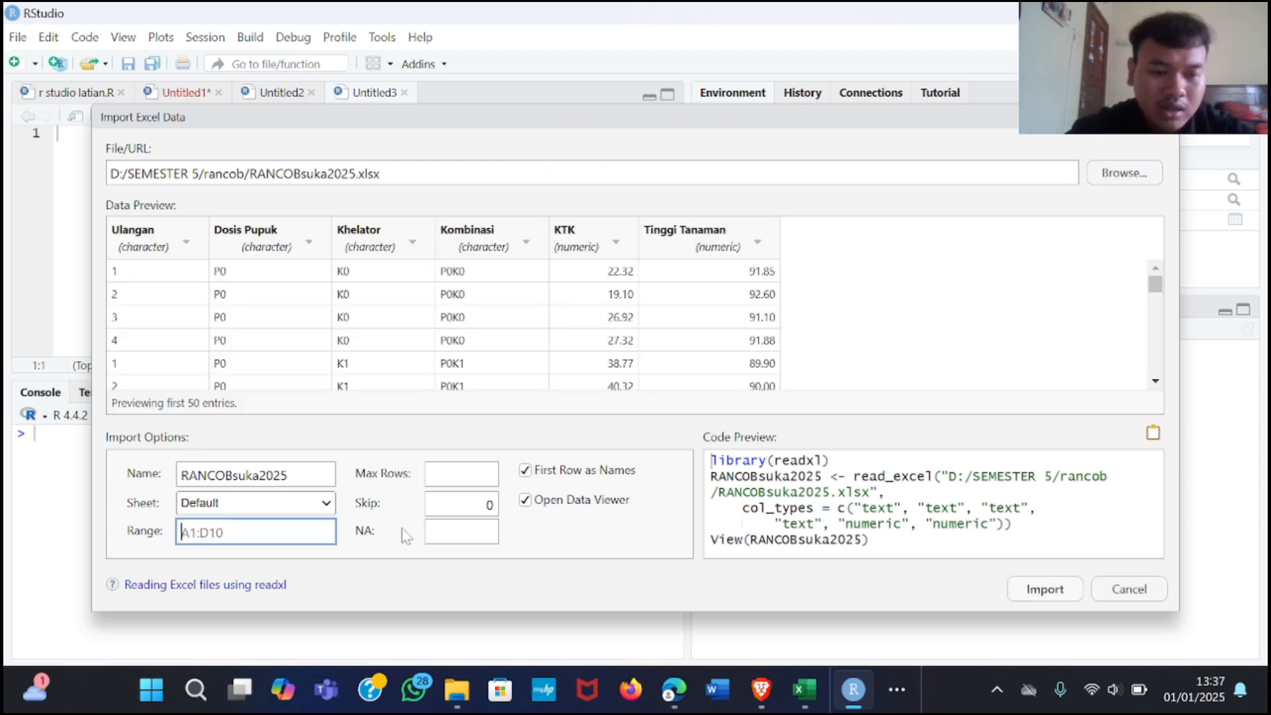
pyautogui.click(819, 702)
pyautogui.scroll(5, 573, 318)
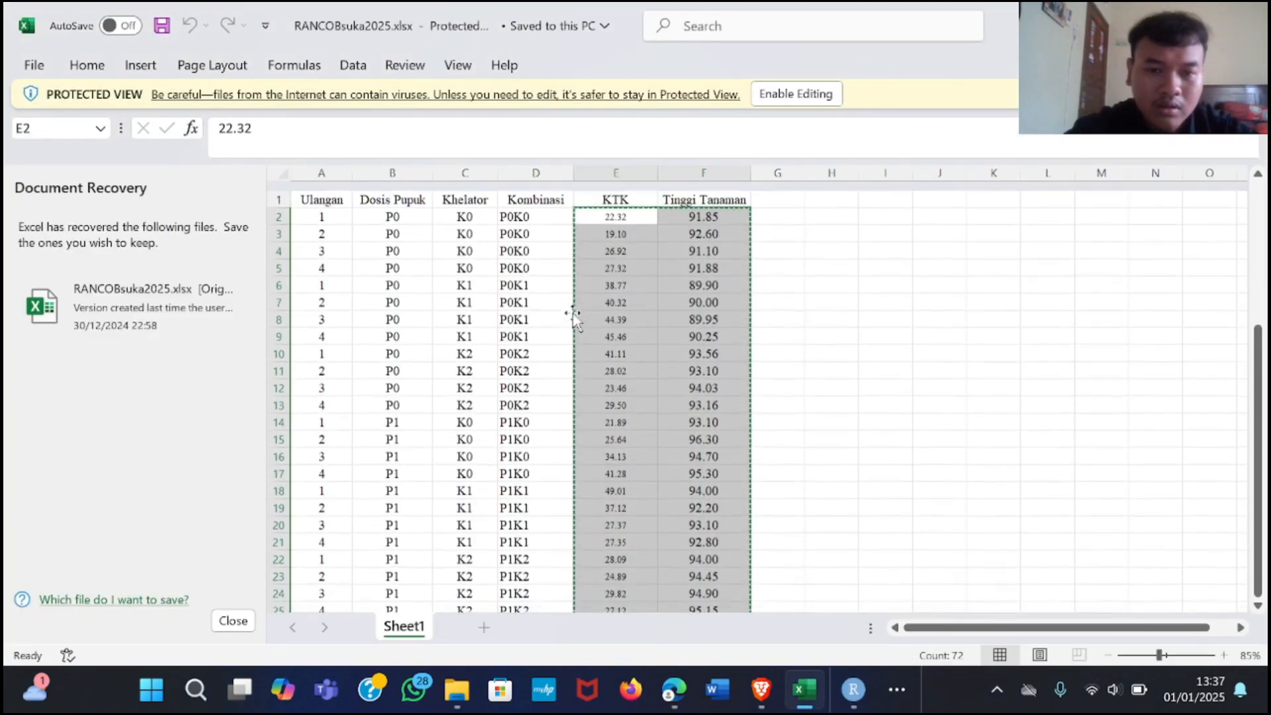
pyautogui.click(391, 258)
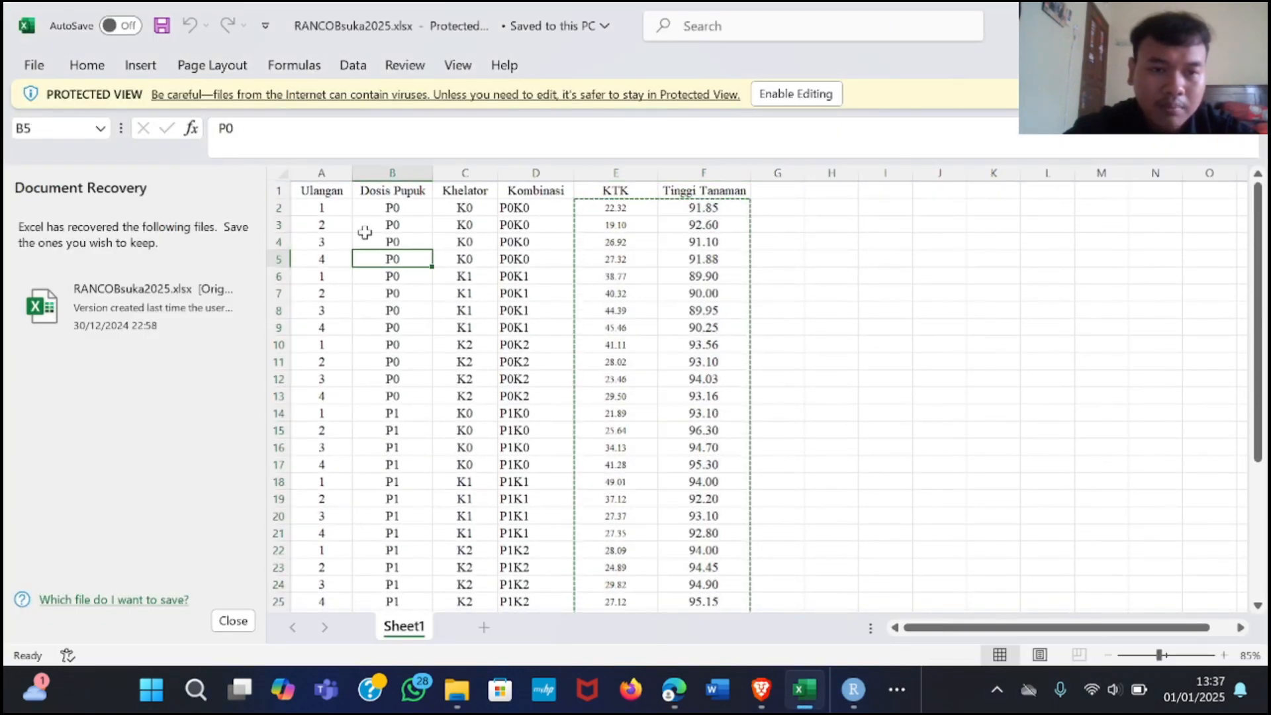
pyautogui.click(321, 190)
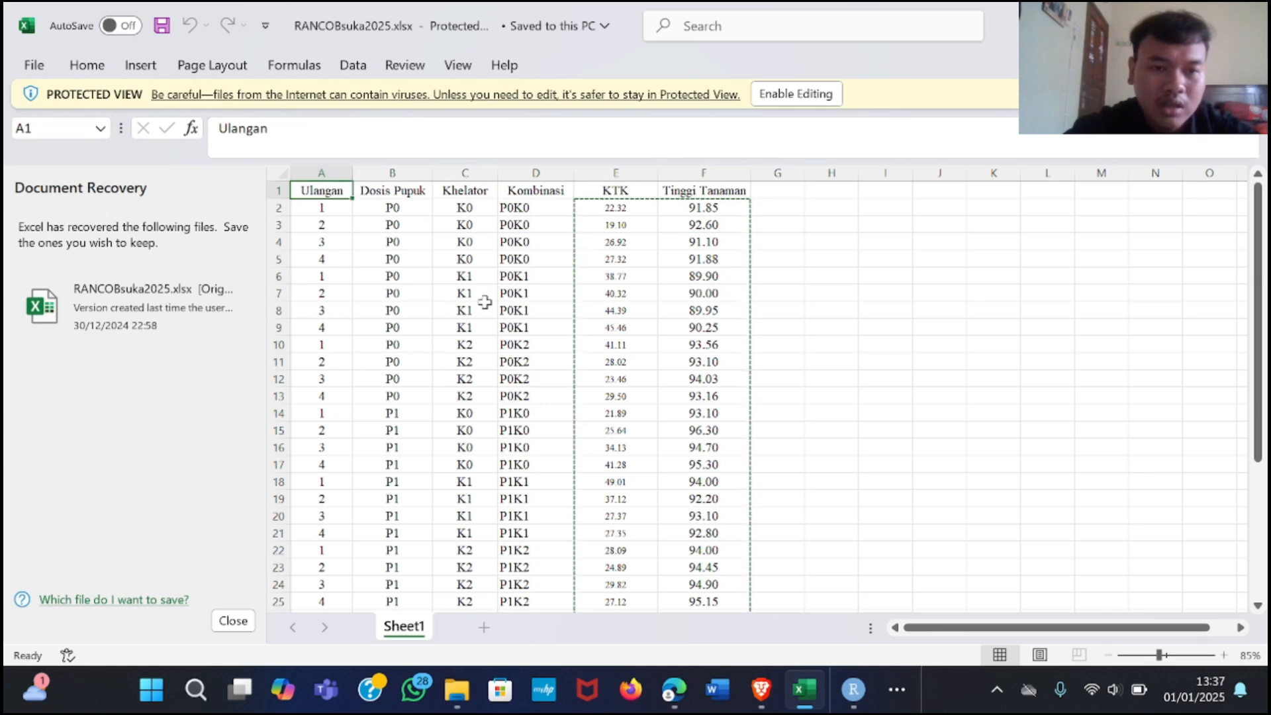
pyautogui.scroll(-8, 485, 302)
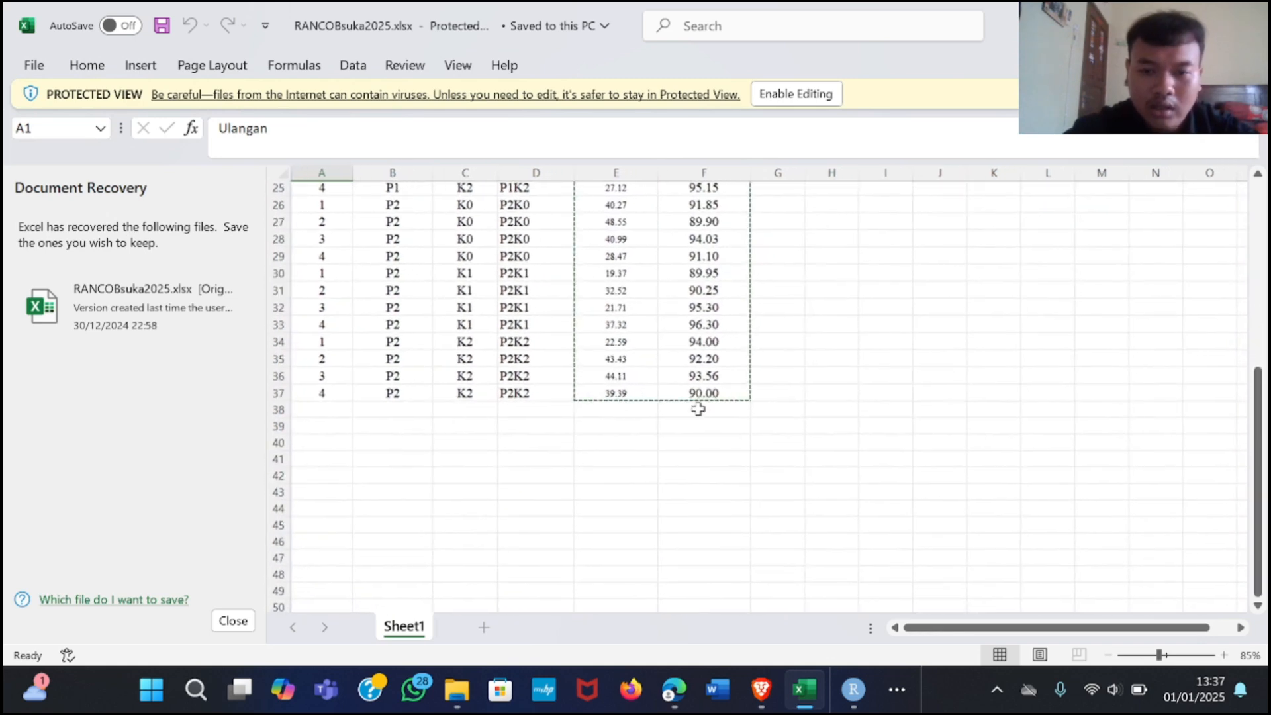
pyautogui.click(715, 397)
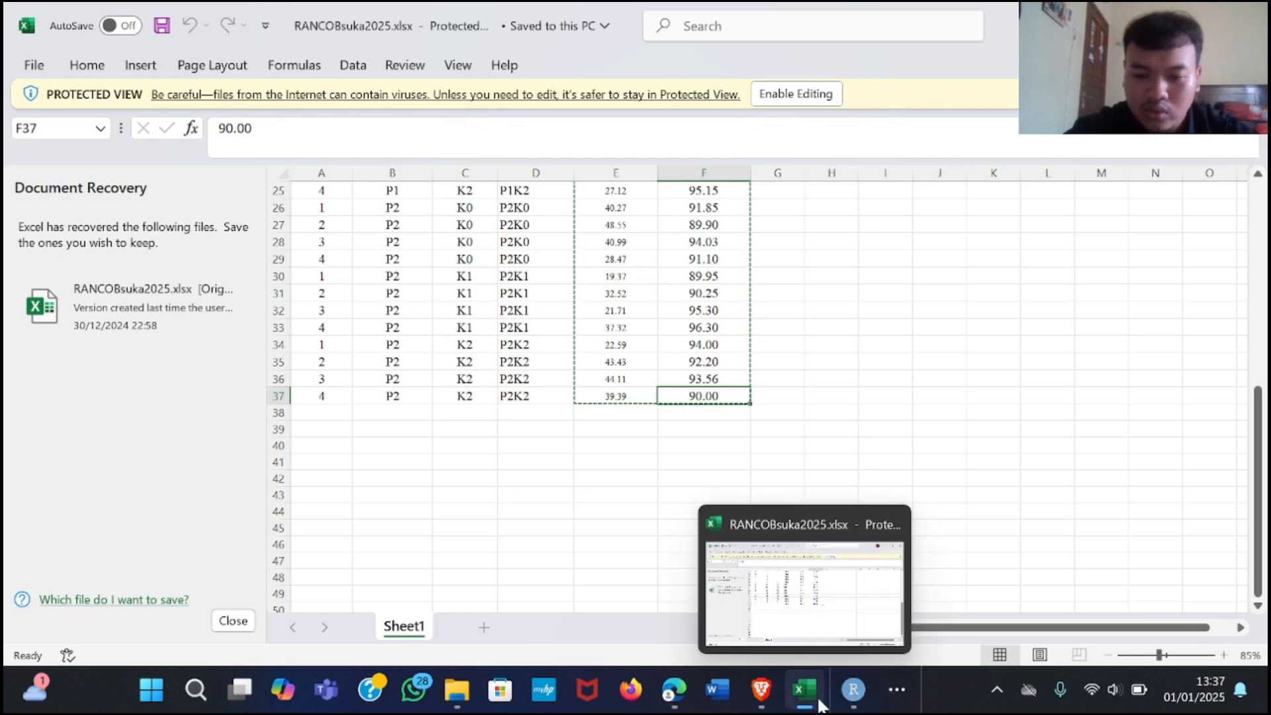
# Step: Return to RStudio, set the import range to A1:F37 and import the RANCOBsuka2025 dataset
pyautogui.moveTo(853, 689)
pyautogui.click(863, 600)
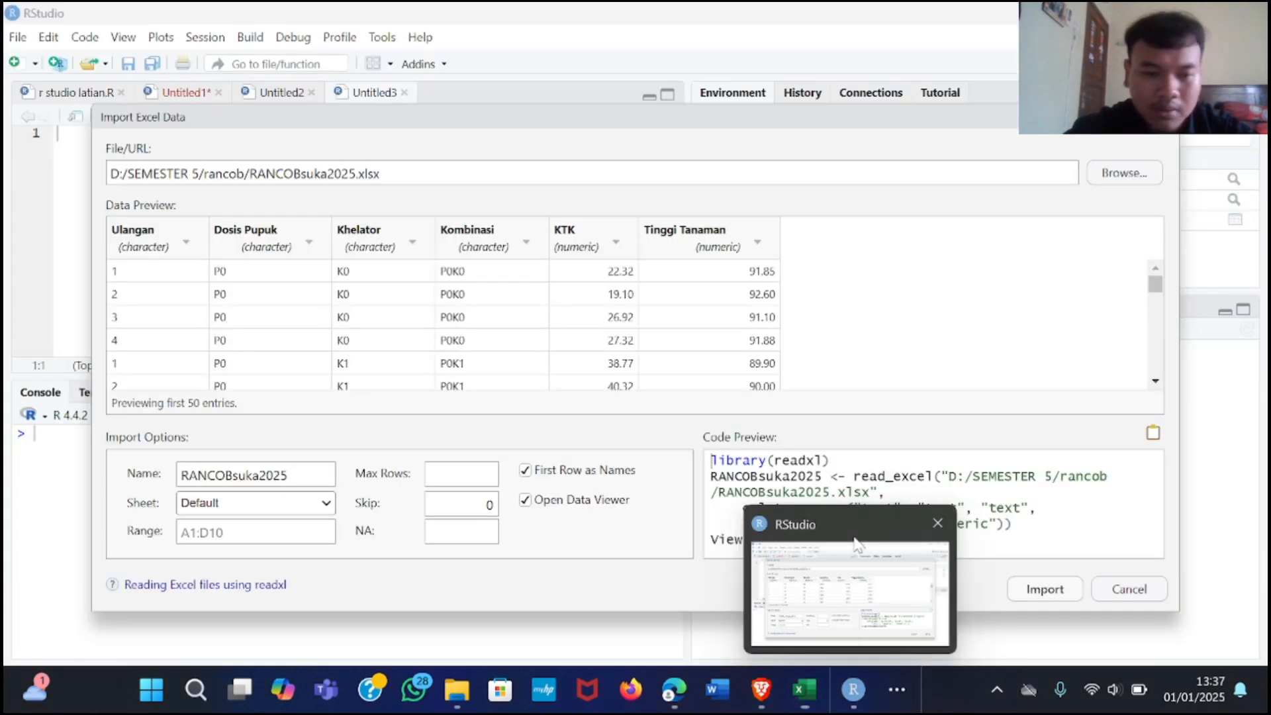
pyautogui.write('A1')
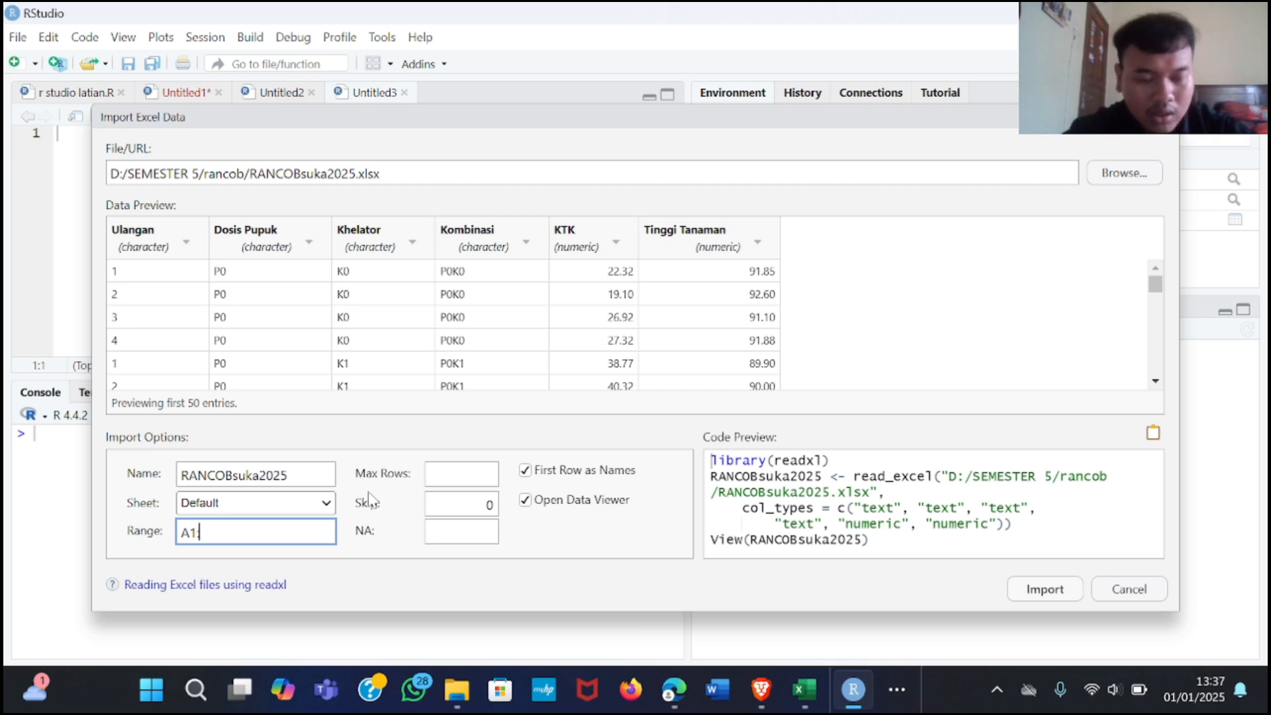
pyautogui.write(':')
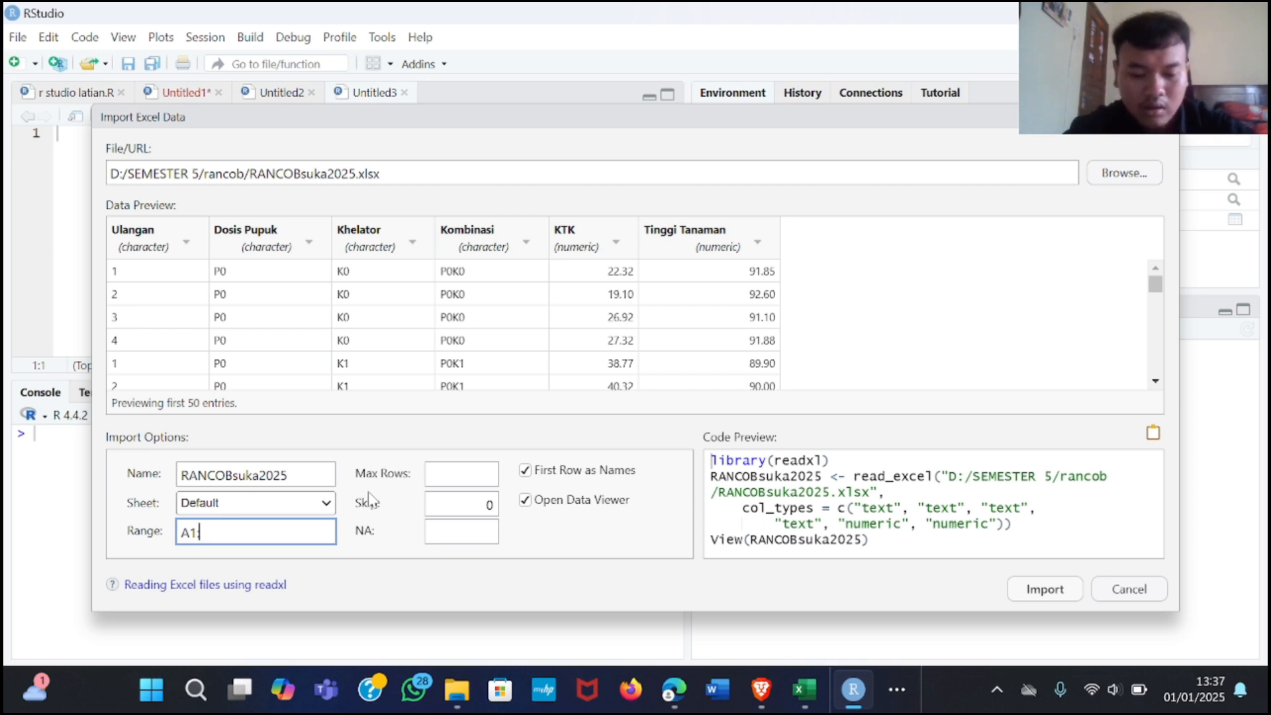
pyautogui.write('F37')
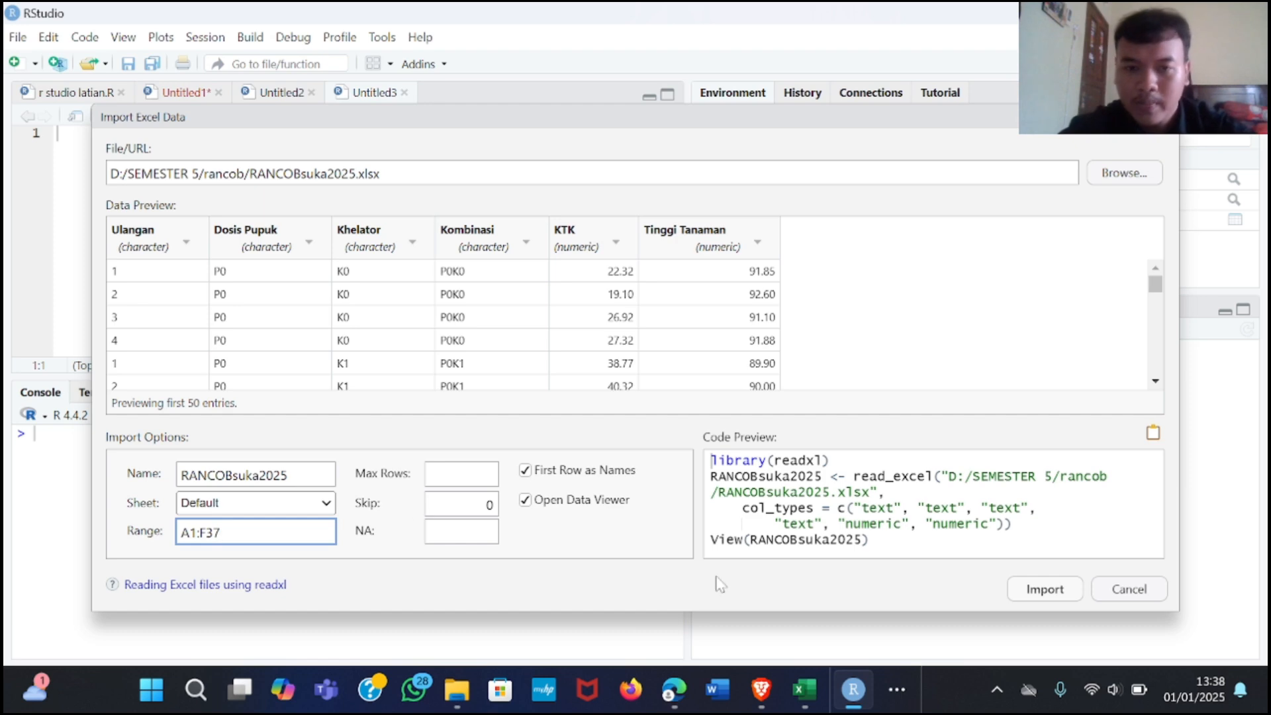
pyautogui.click(1048, 589)
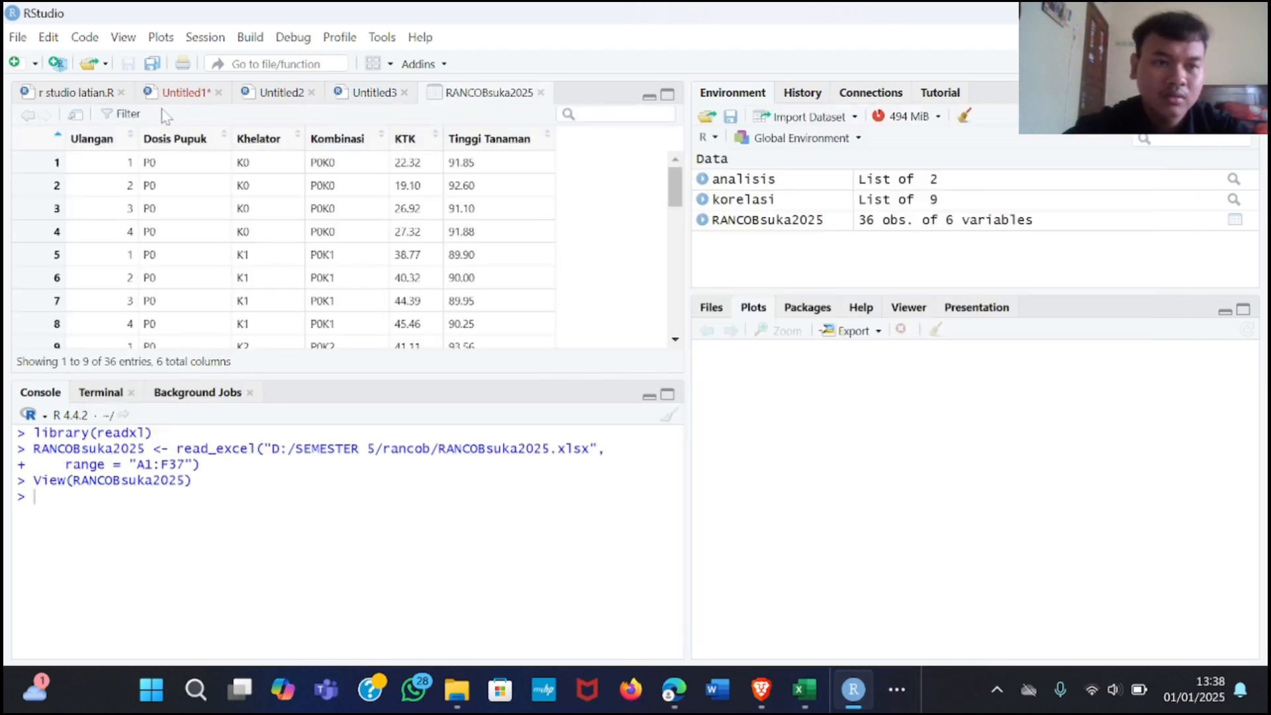
# Step: Bring up the blank Untitled2 script and expand RANCOBsuka2025 in the environment to check its column types
pyautogui.click(288, 93)
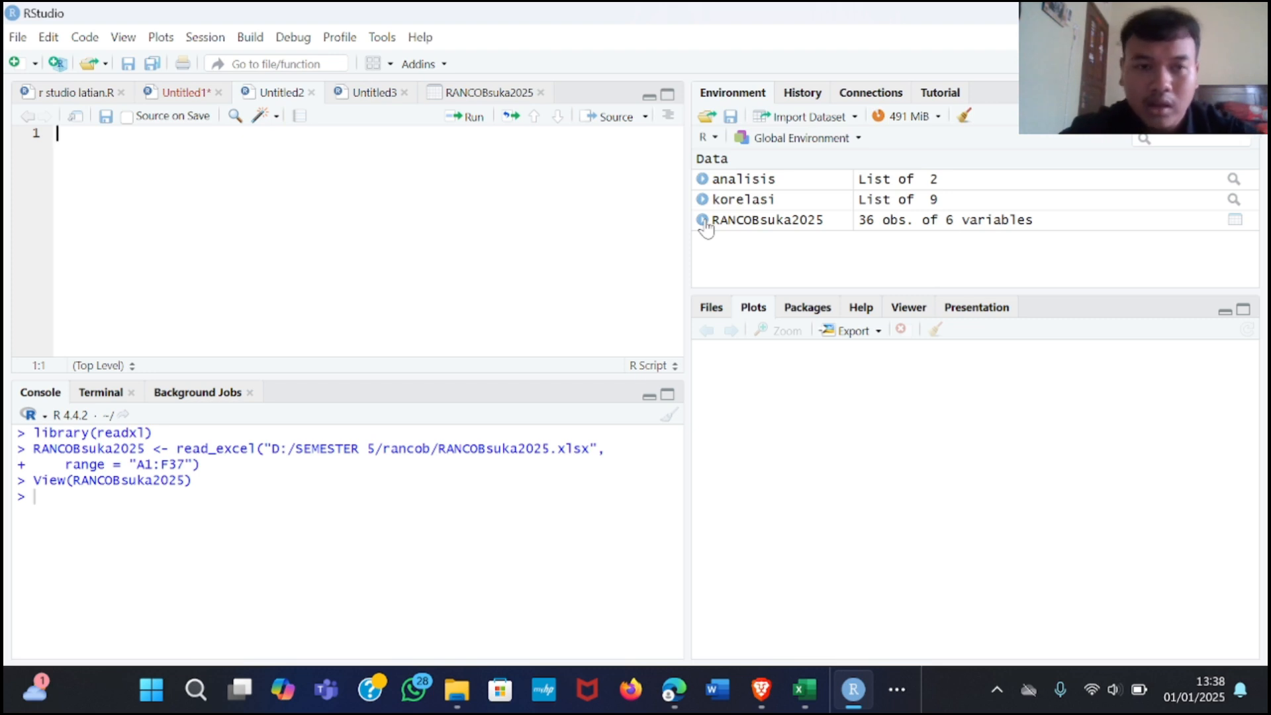
pyautogui.click(703, 221)
pyautogui.scroll(-2, 813, 258)
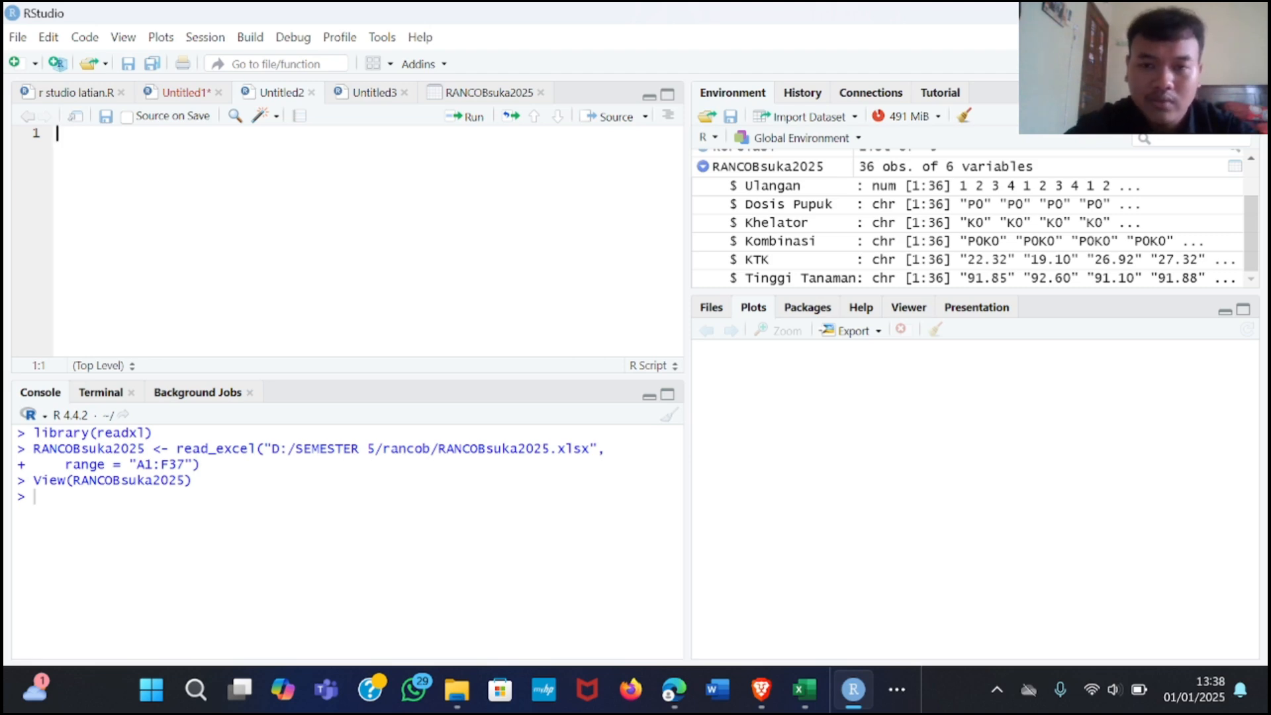
# Step: Begin the script's first line with the assignment target RANCOBsuka2025$KTK<-
pyautogui.write('ran')
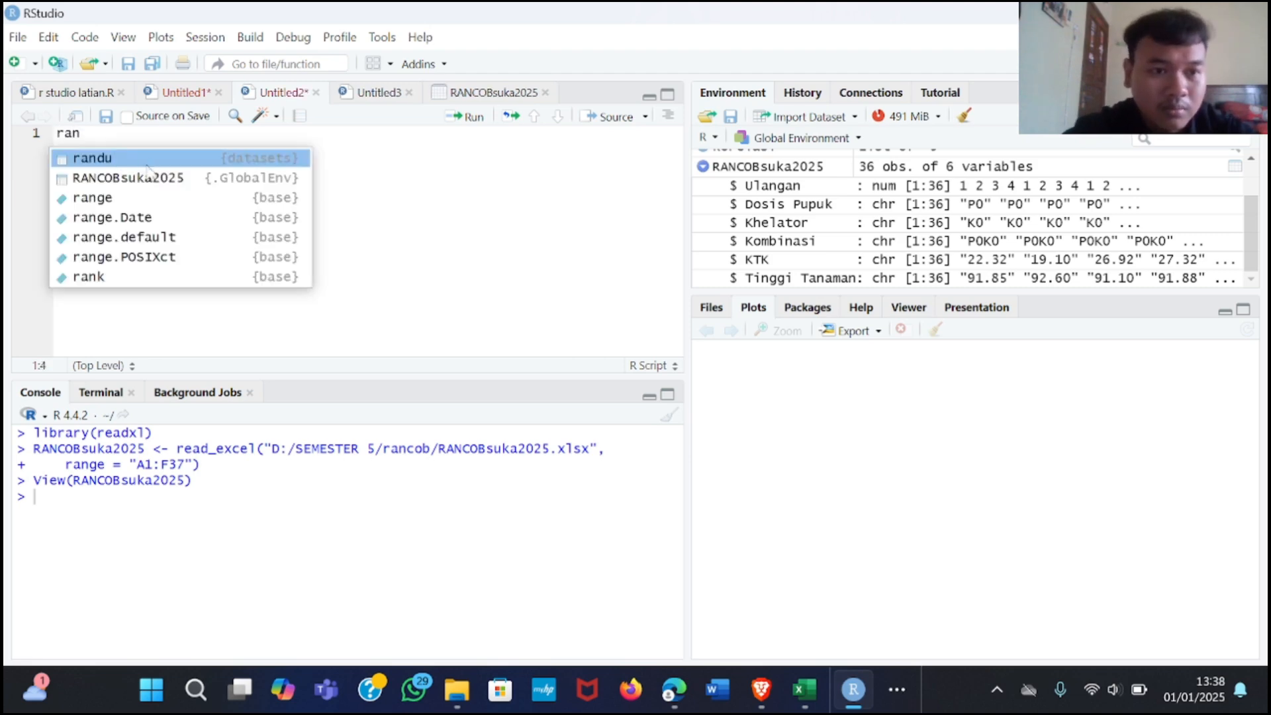
pyautogui.click(151, 178)
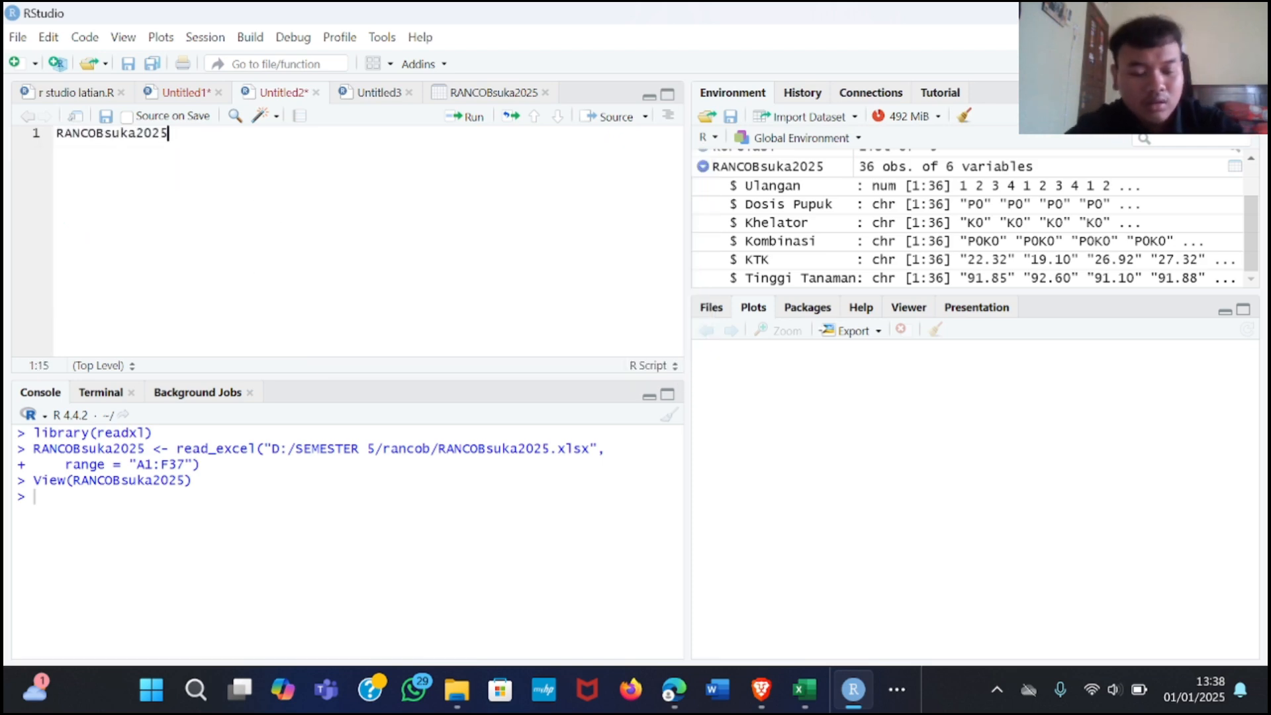
pyautogui.write('$')
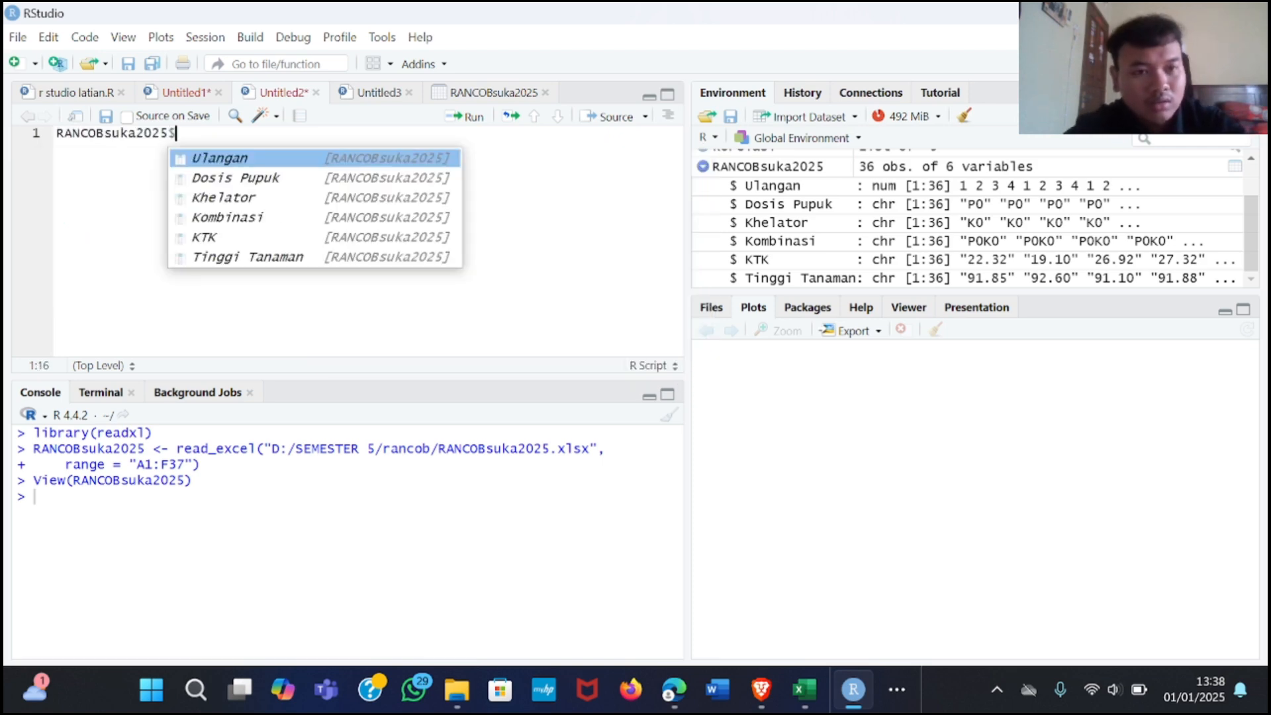
pyautogui.click(235, 238)
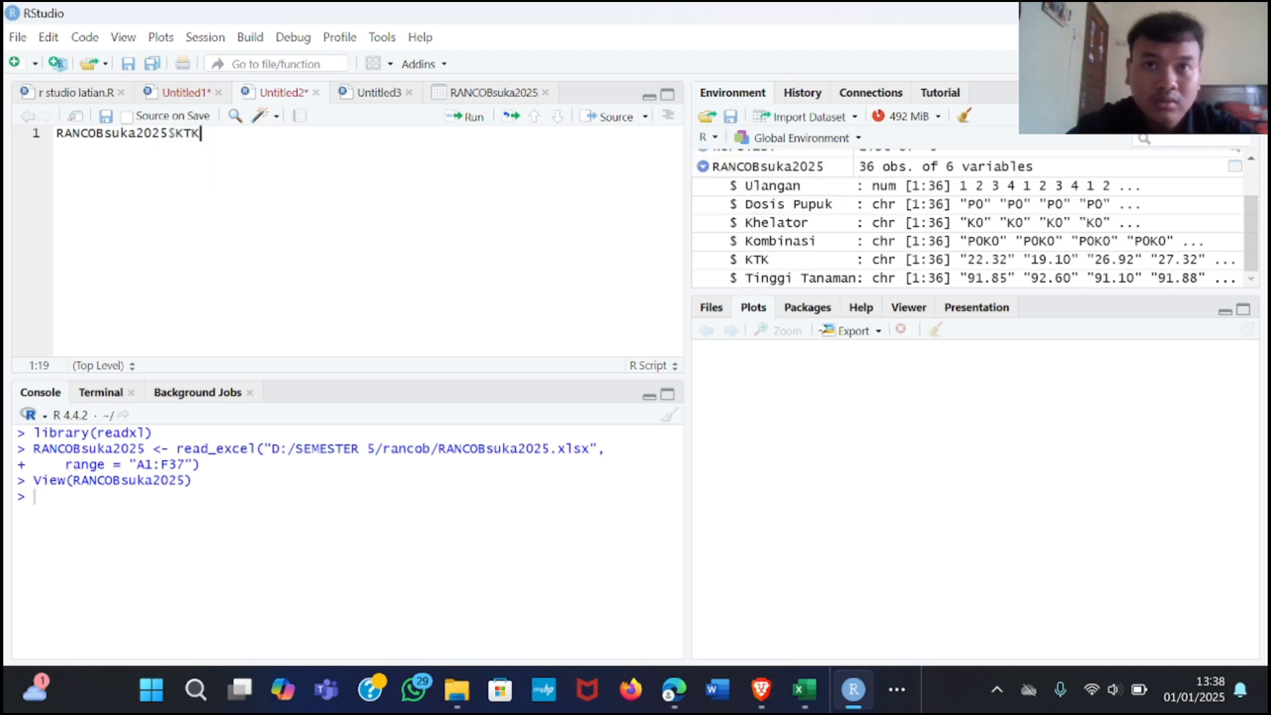
pyautogui.write('<-')
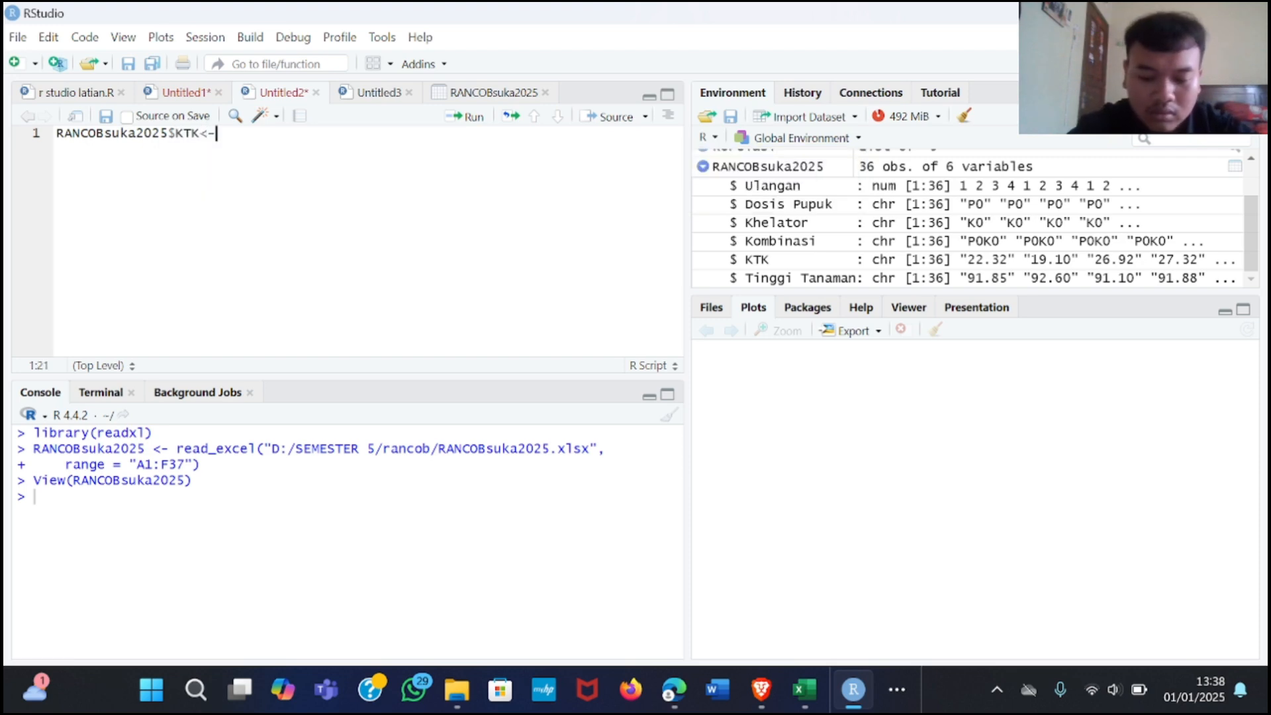
# Step: Add the as.numeric() function as the value assigned to the KTK column
pyautogui.write('as')
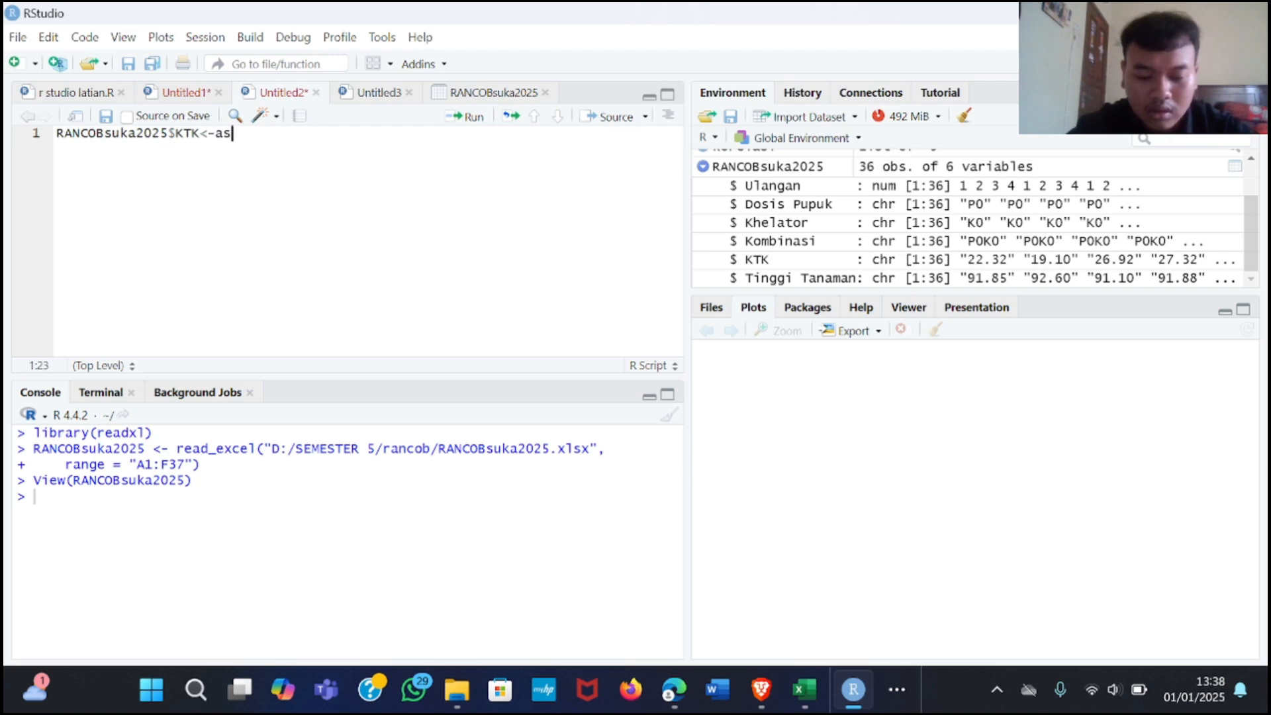
pyautogui.write('.m')
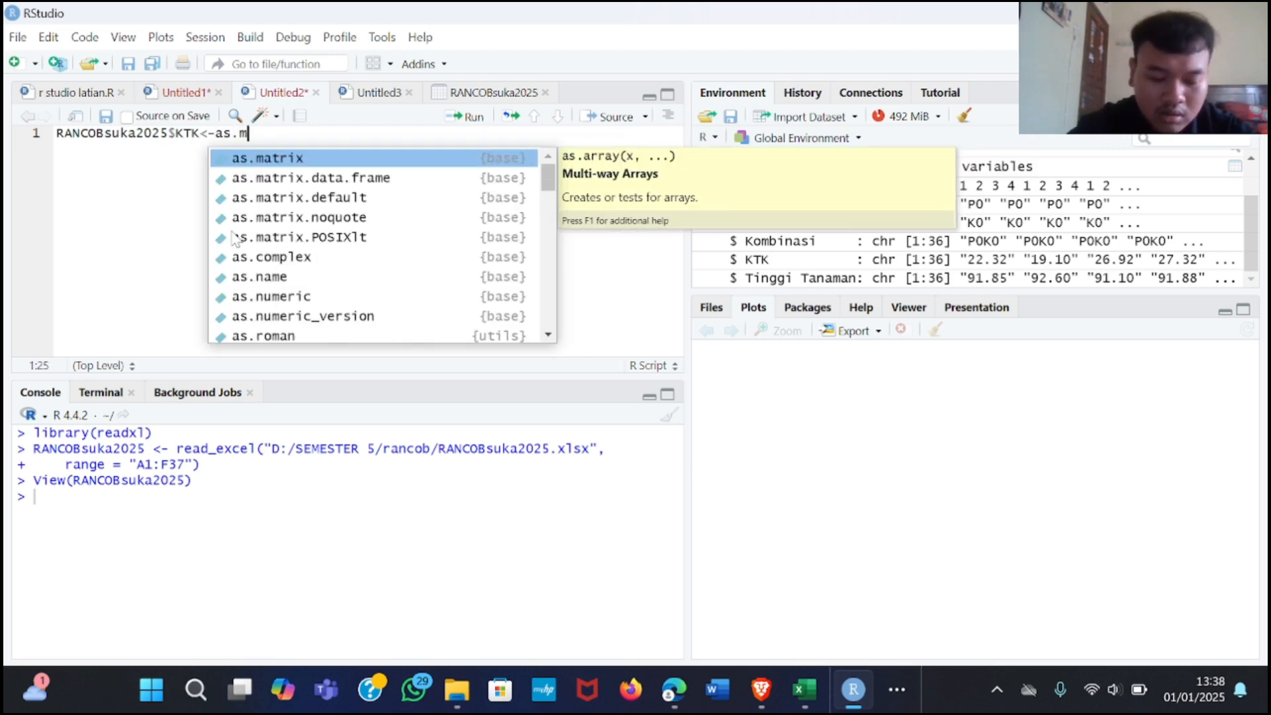
pyautogui.press('BackSpace')
pyautogui.write('n')
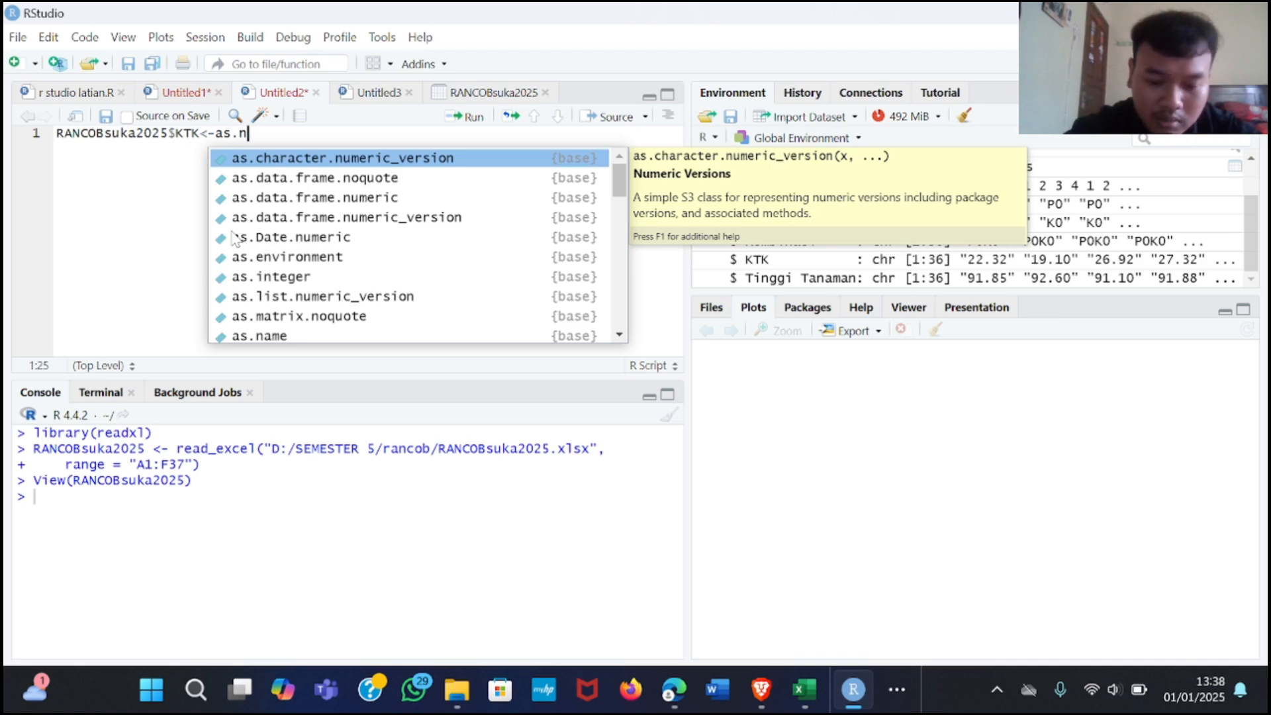
pyautogui.write('u')
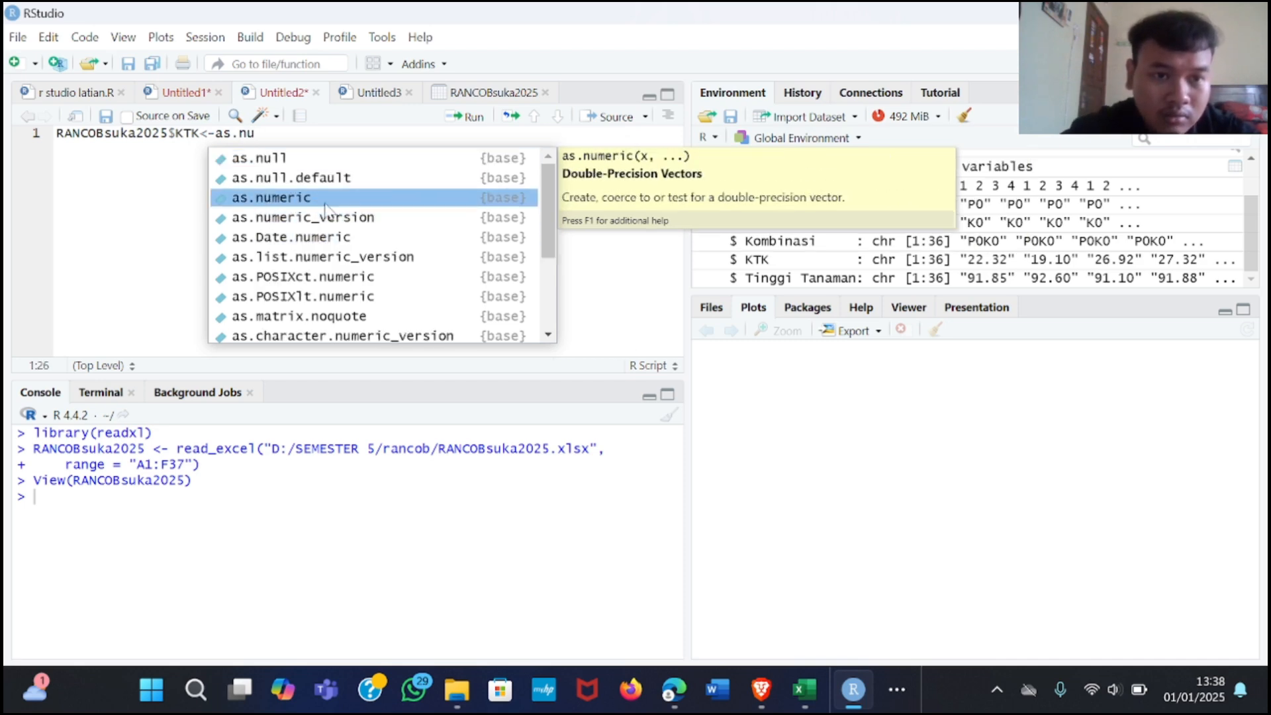
pyautogui.press('Return')
# Step: Enter RANCOBsuka2025$KTK as the as.numeric argument and run the line to convert the KTK column
pyautogui.write('R')
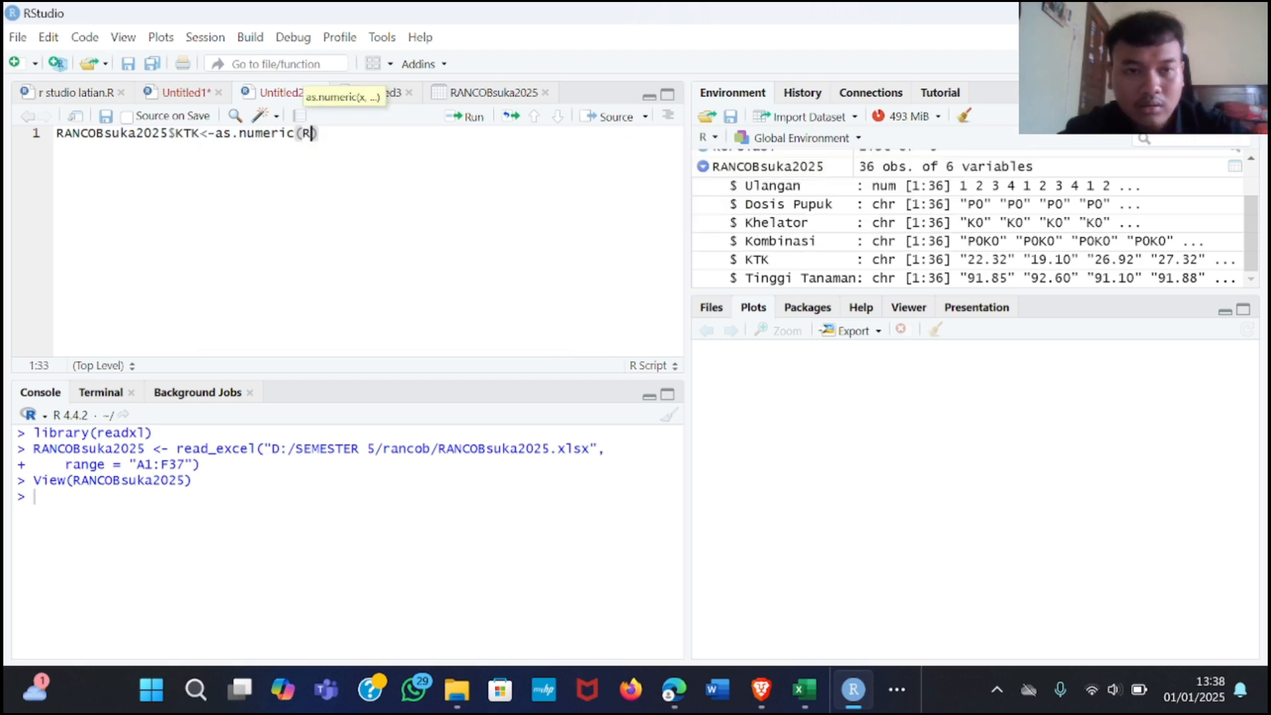
pyautogui.press('BackSpace')
pyautogui.write('ran')
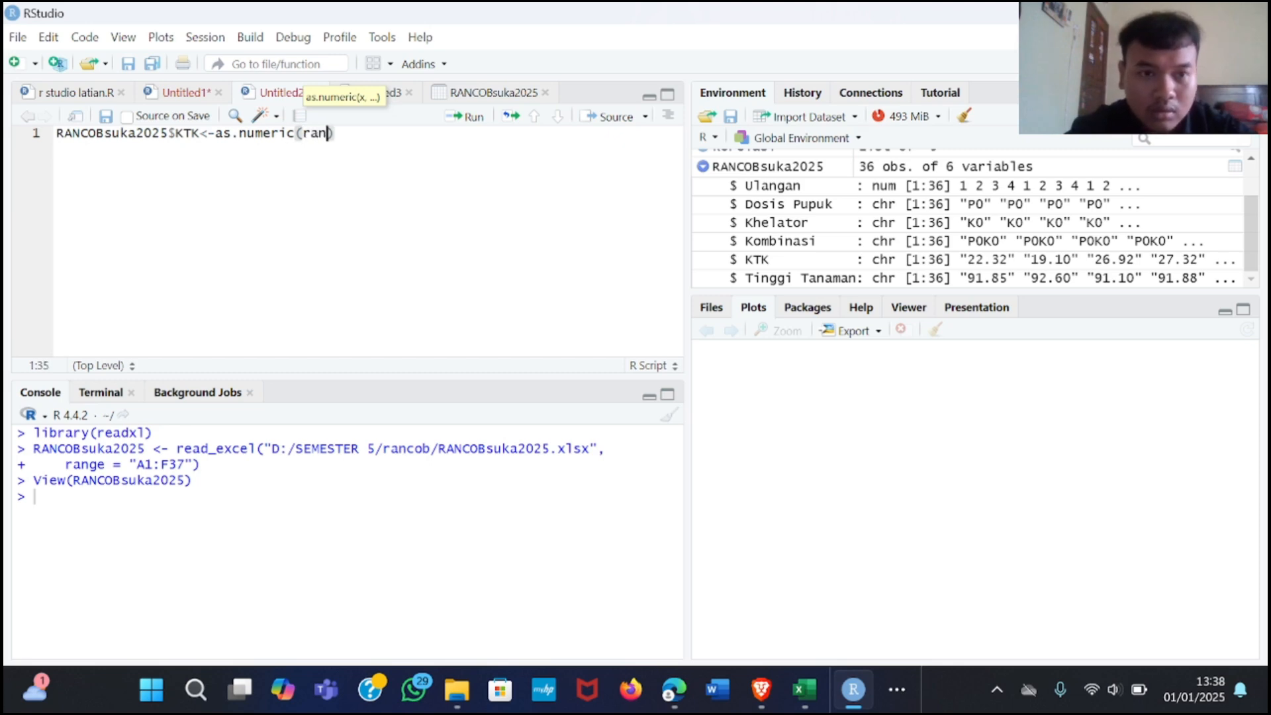
pyautogui.press('Up')
pyautogui.press('Return')
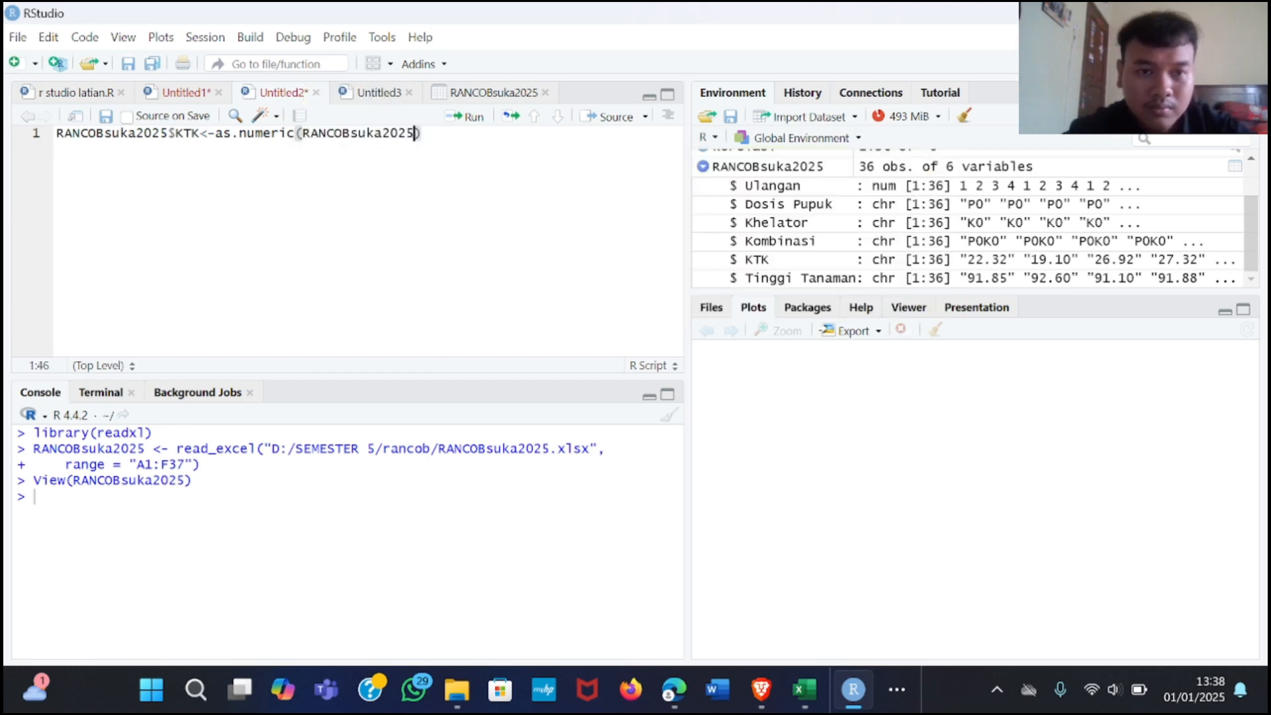
pyautogui.write('$')
pyautogui.press('Down')
pyautogui.press('Down')
pyautogui.press('Down')
pyautogui.press('Down')
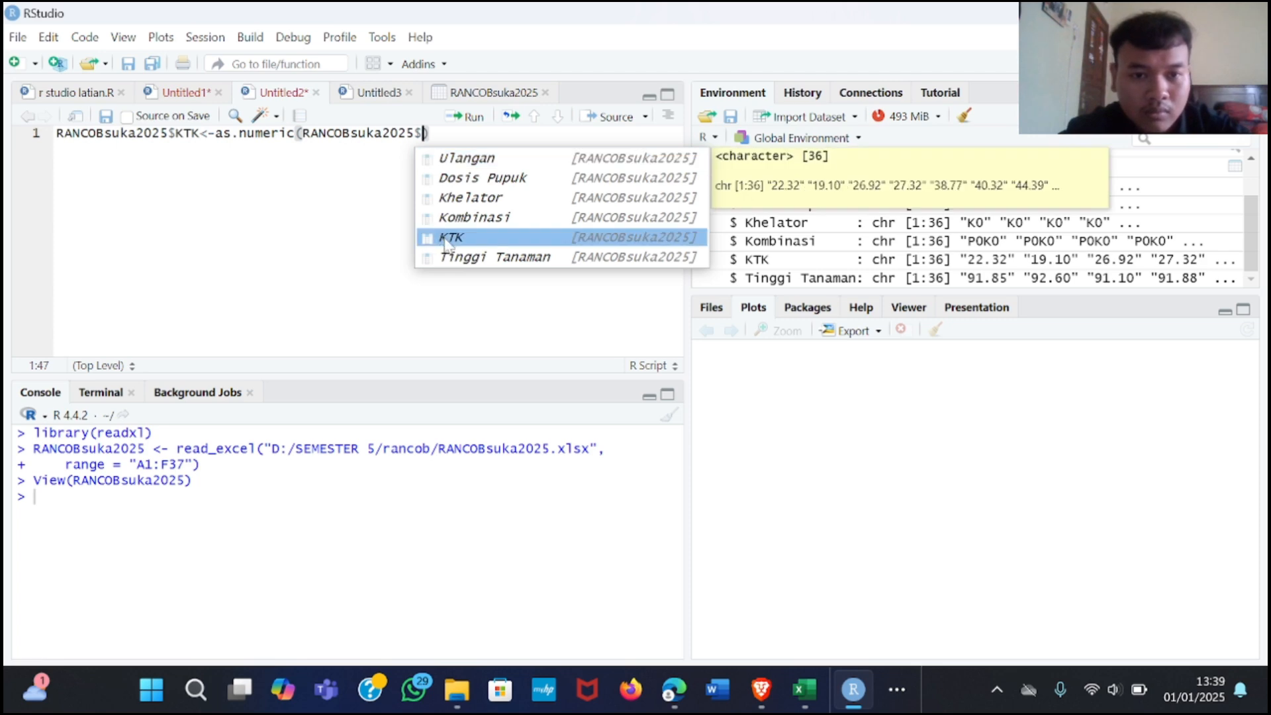
pyautogui.press('Return')
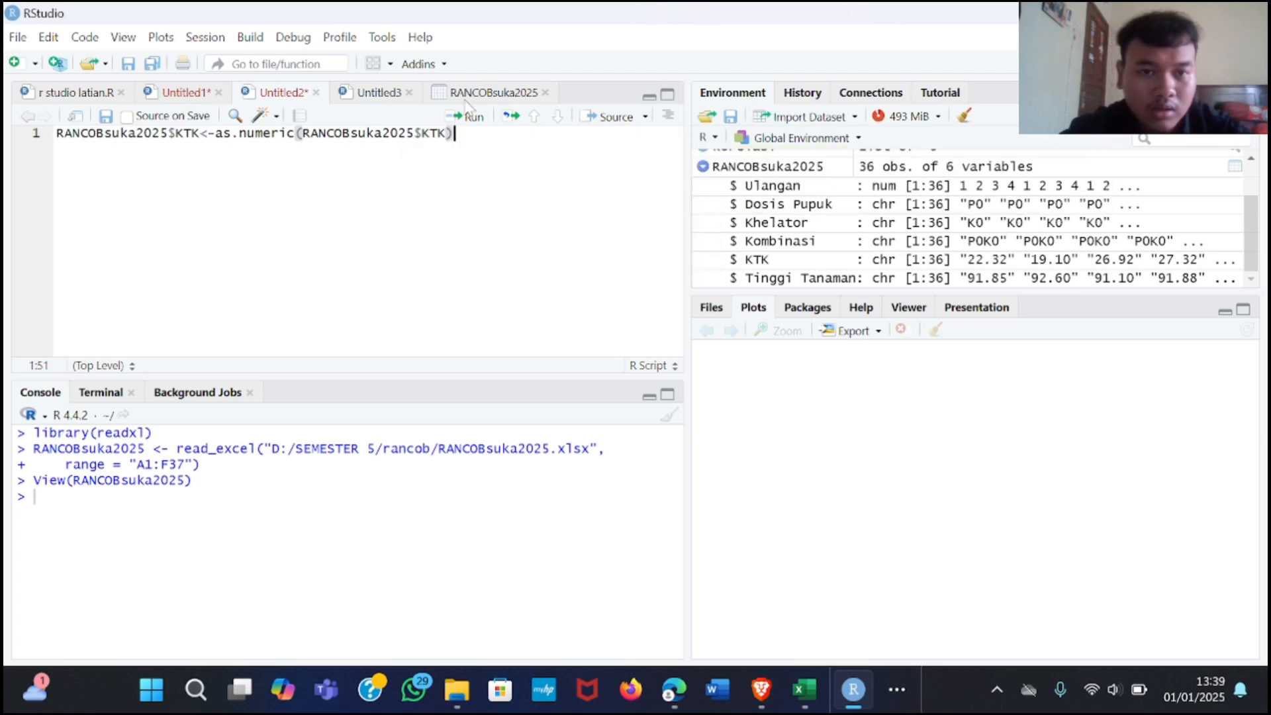
pyautogui.click(471, 118)
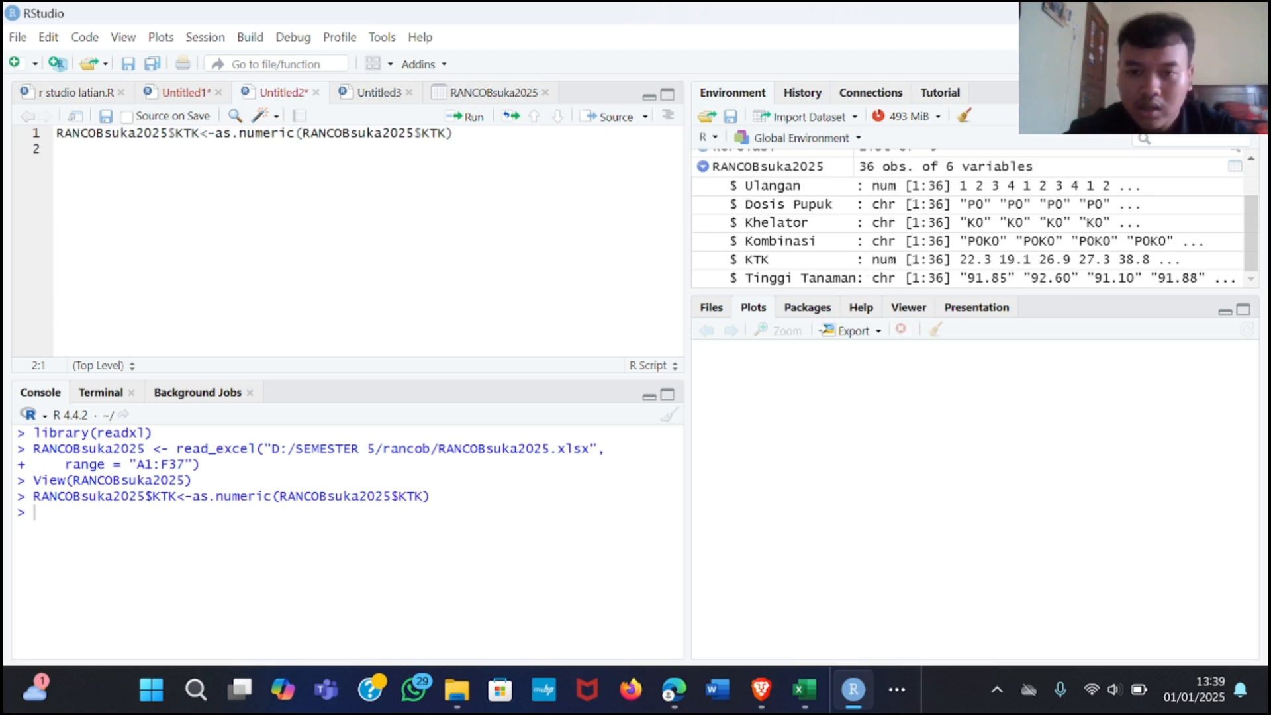
# Step: Begin the script's second line with the assignment target RANCOBsuka2025$`Tinggi Tanaman`<-
pyautogui.write('ran')
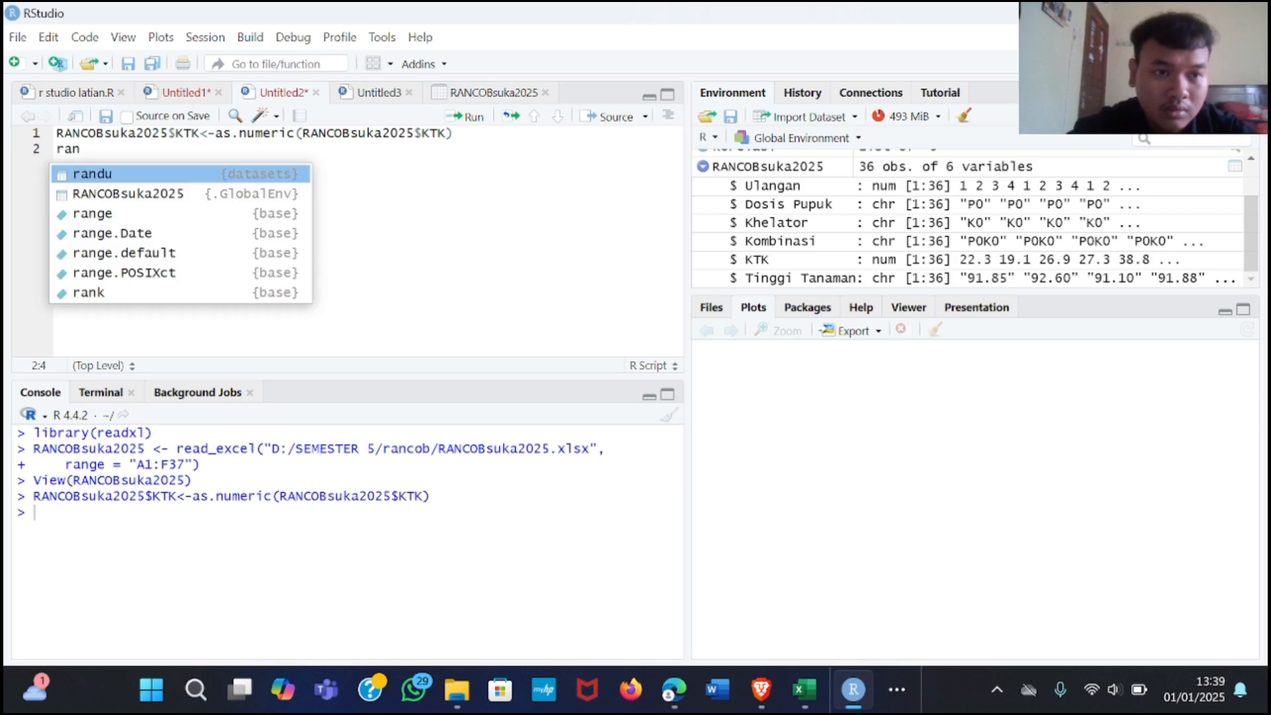
pyautogui.press('Up')
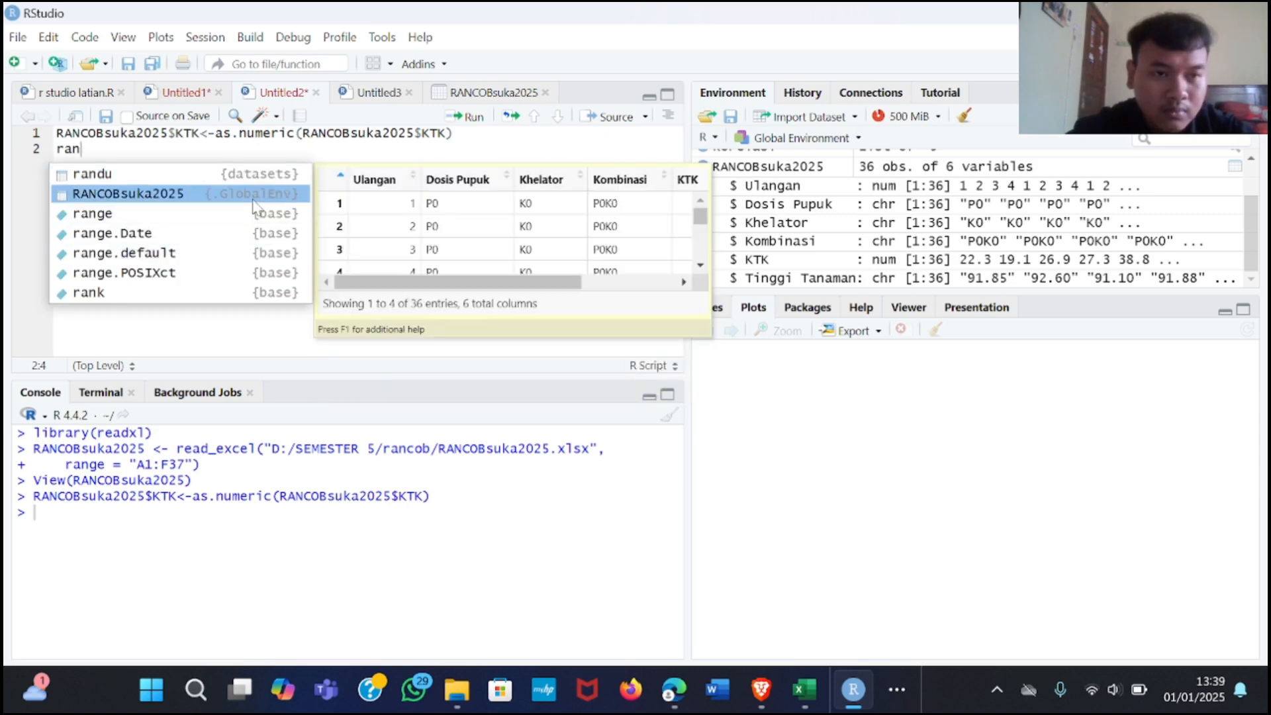
pyautogui.press('Return')
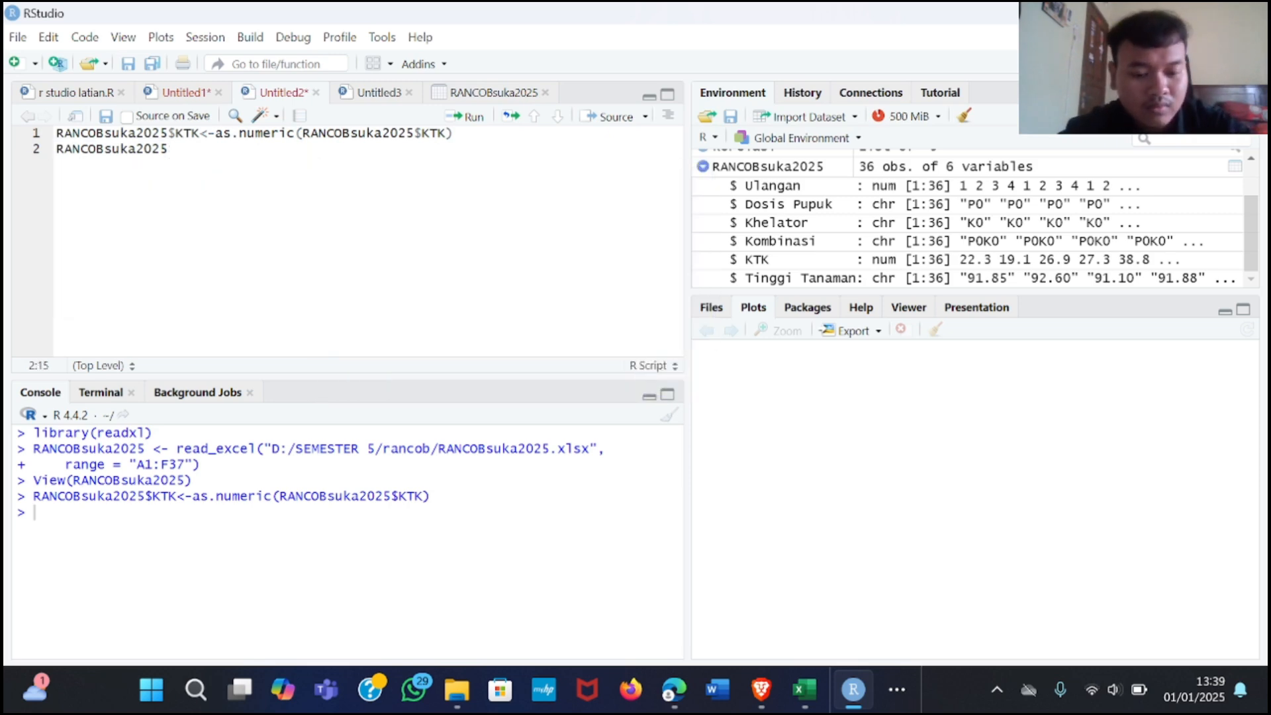
pyautogui.write('$')
pyautogui.press('Down')
pyautogui.press('Down')
pyautogui.press('Down')
pyautogui.press('Down')
pyautogui.press('Down')
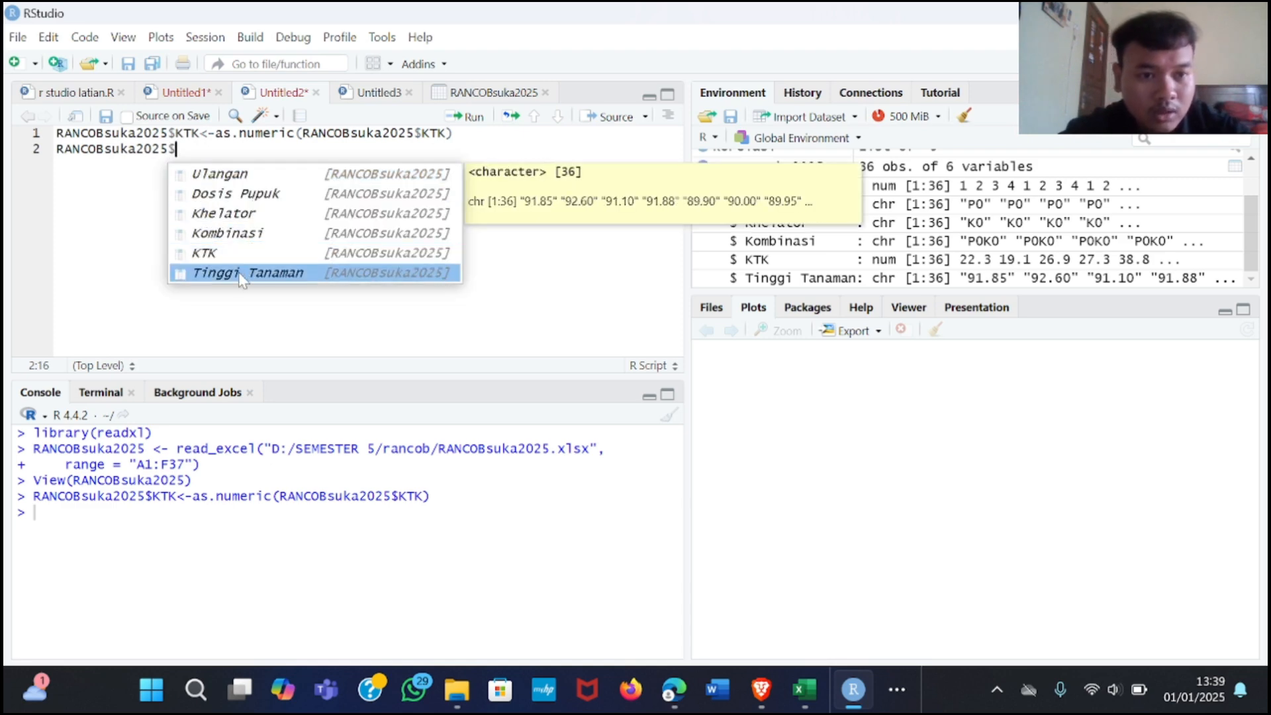
pyautogui.press('Return')
pyautogui.write('<')
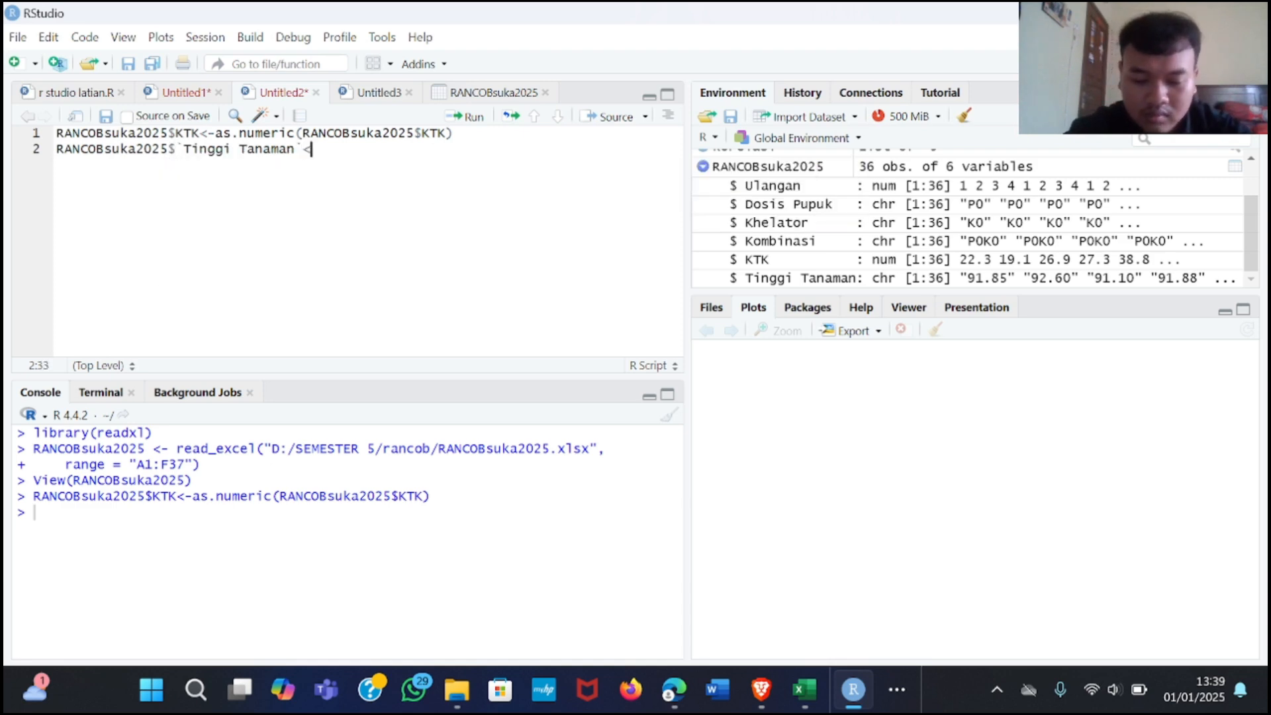
pyautogui.write('-')
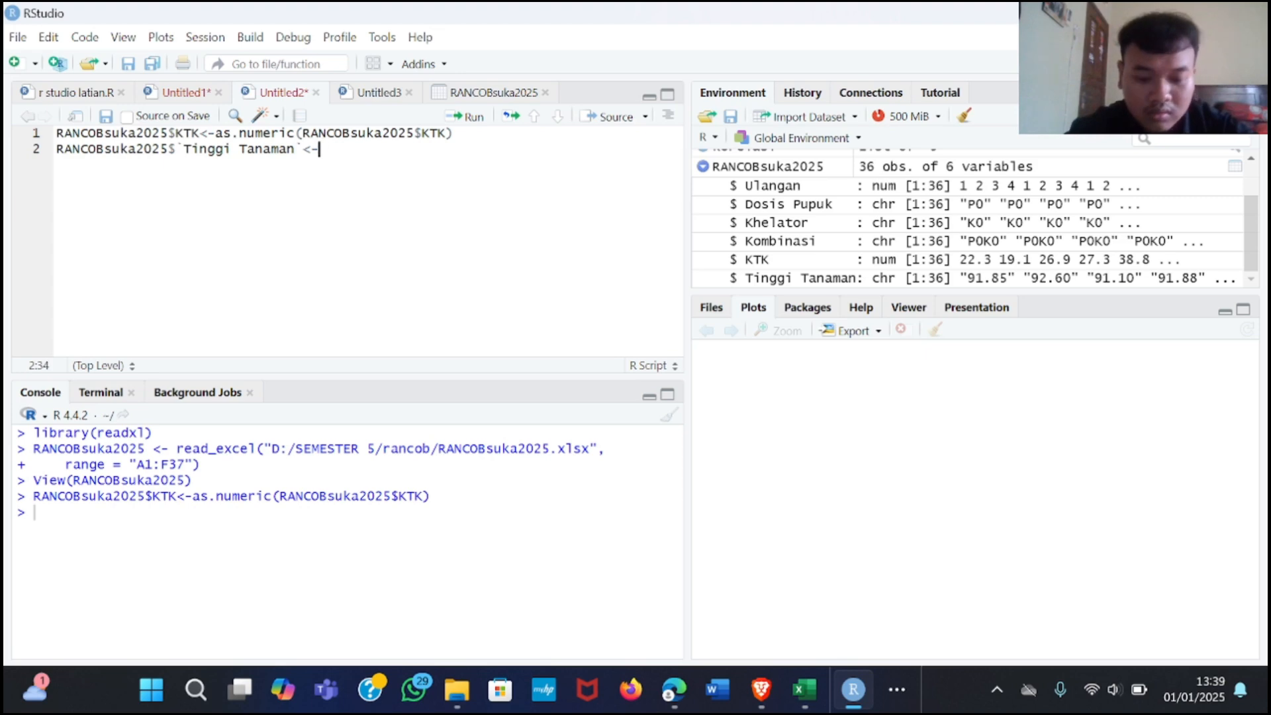
# Step: Assign as.numeric(RANCOBsuka2025$`Tinggi Tanaman`) to the Tinggi Tanaman column and run the line to convert it
pyautogui.write('as.numeric(')
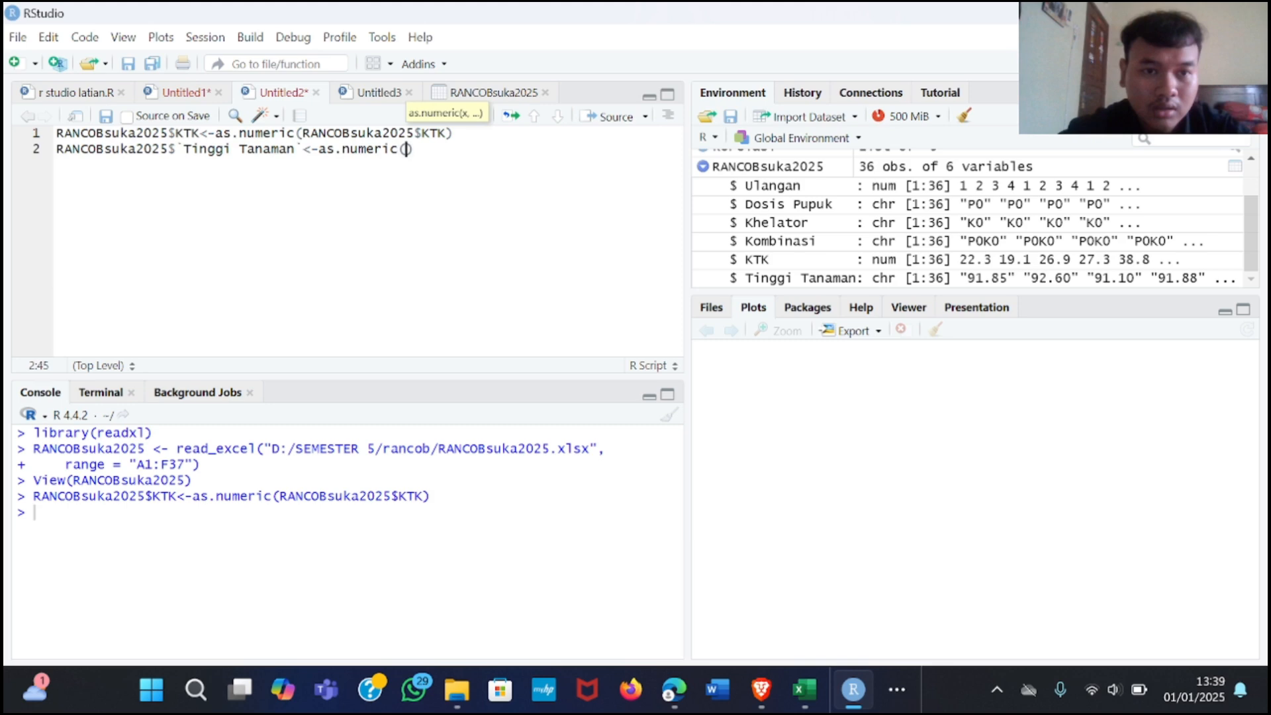
pyautogui.click(433, 174)
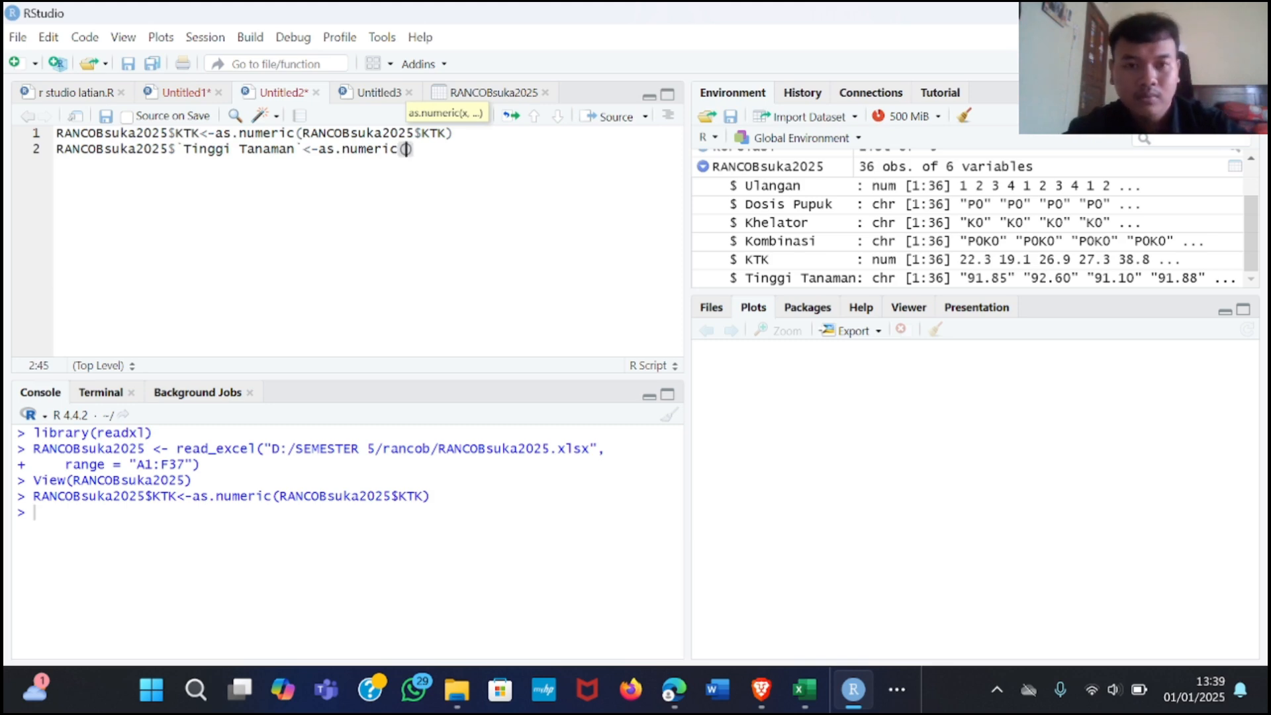
pyautogui.write('ranc')
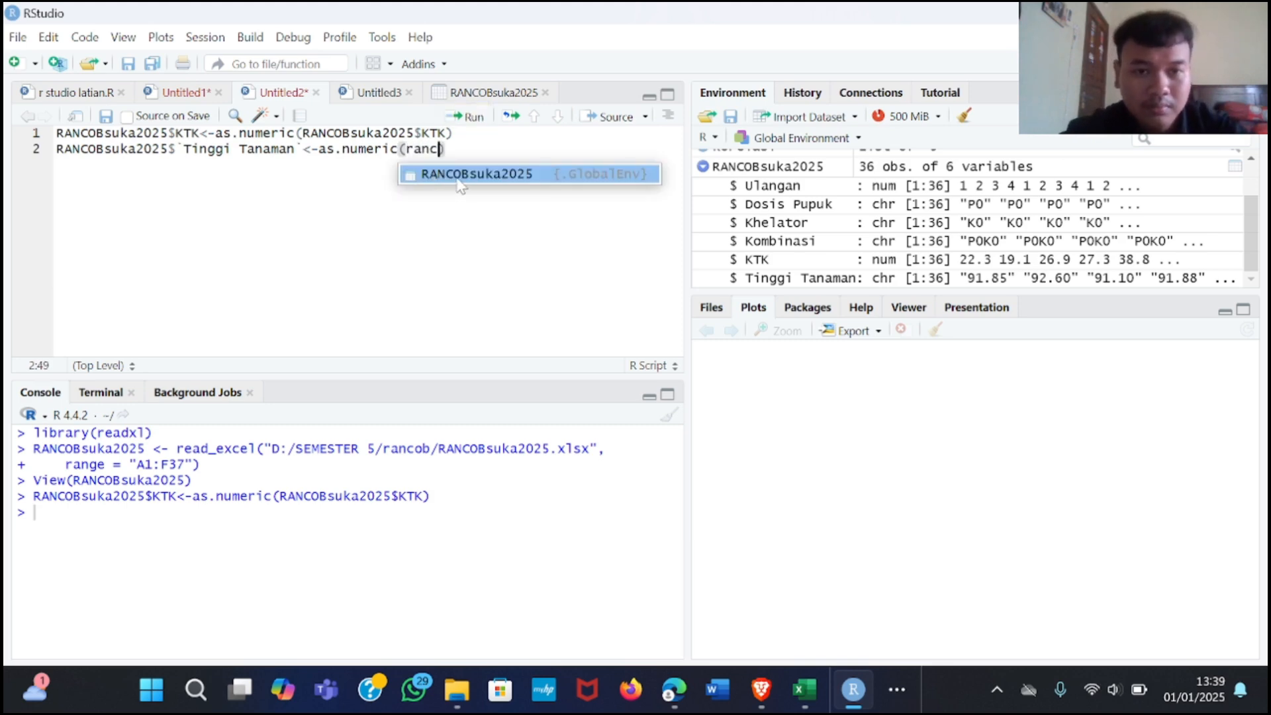
pyautogui.click(458, 176)
pyautogui.write('$')
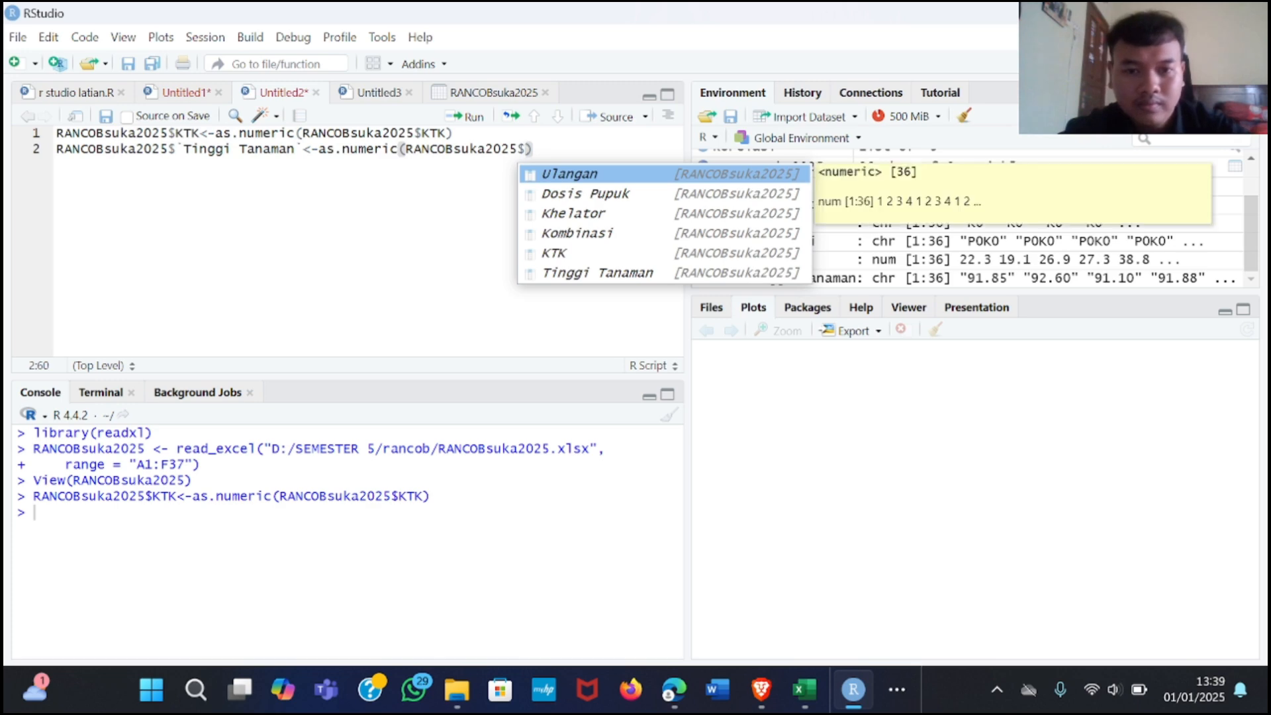
pyautogui.click(560, 273)
pyautogui.click(471, 116)
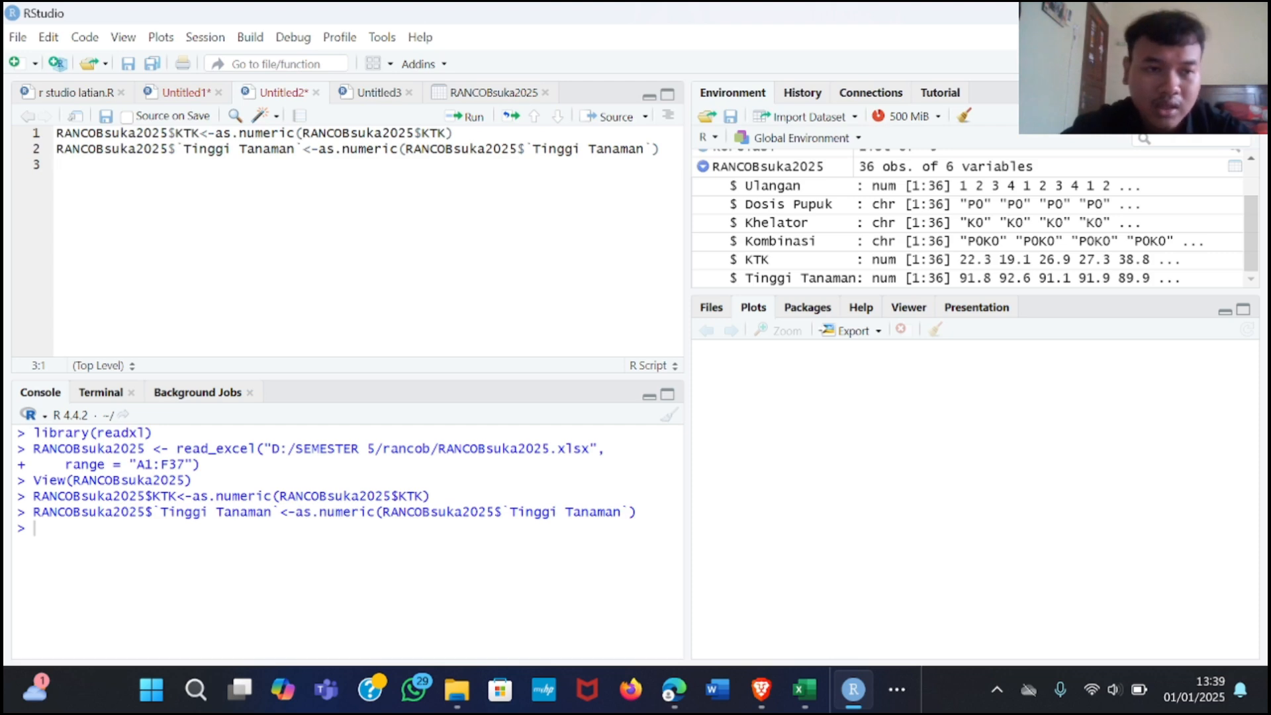
# Step: Add library(doebioresearch) as the script's third line and start a new line below it
pyautogui.write('libra')
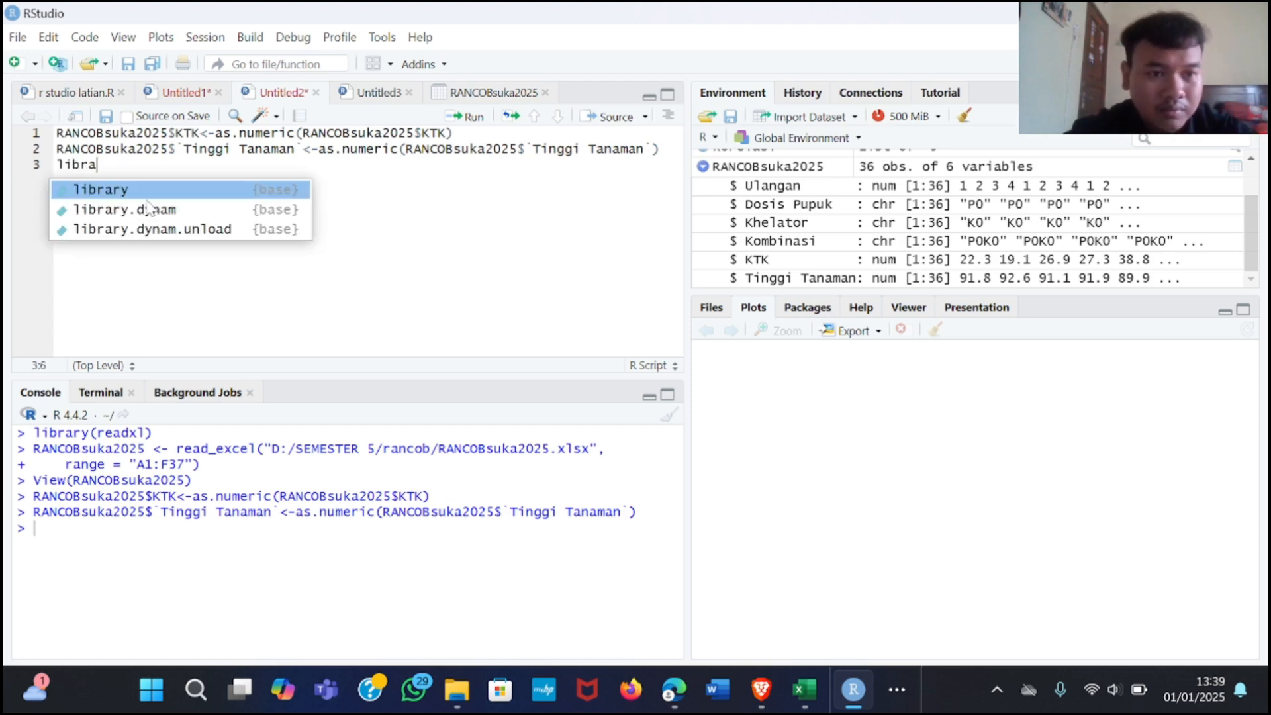
pyautogui.click(154, 192)
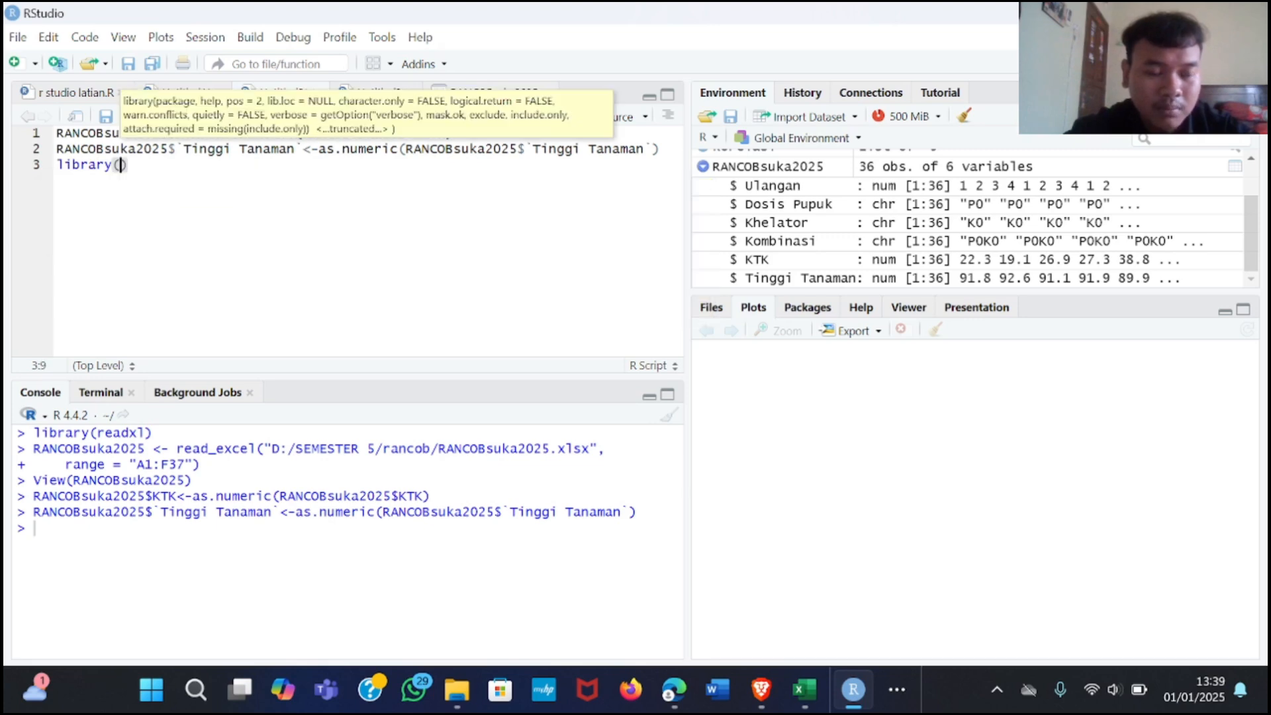
pyautogui.write('doe')
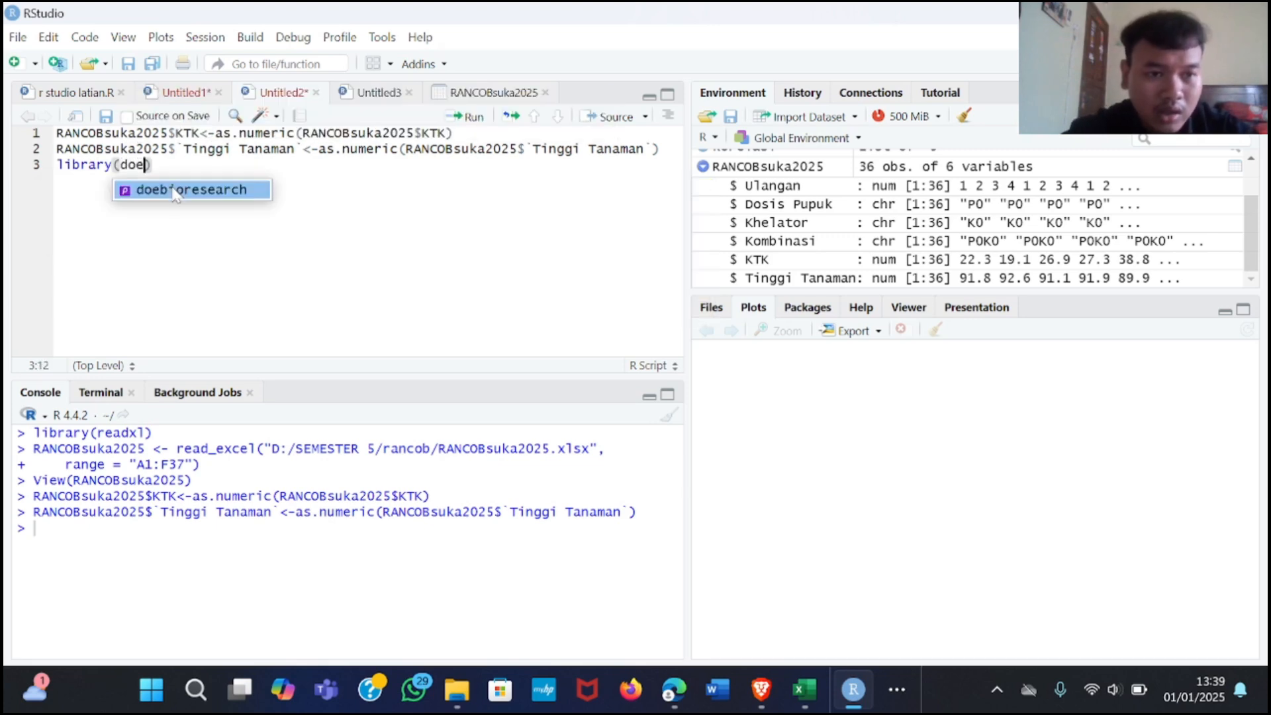
pyautogui.click(176, 191)
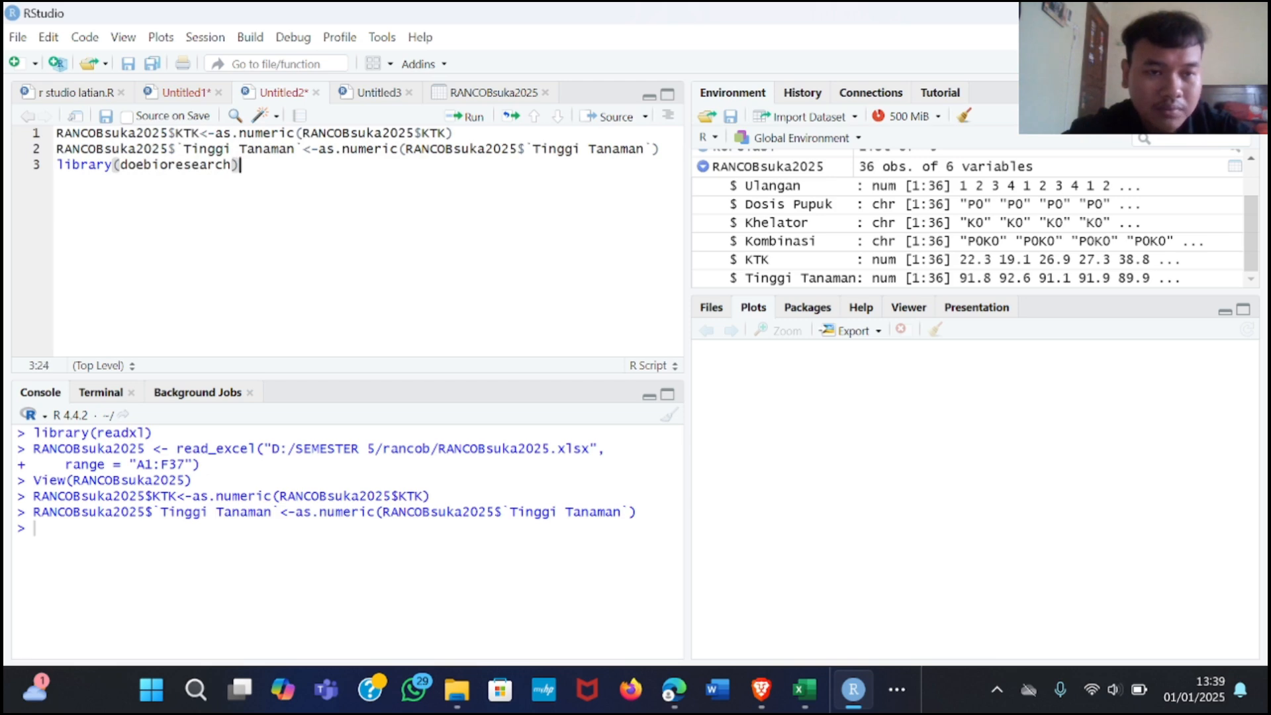
pyautogui.press('Return')
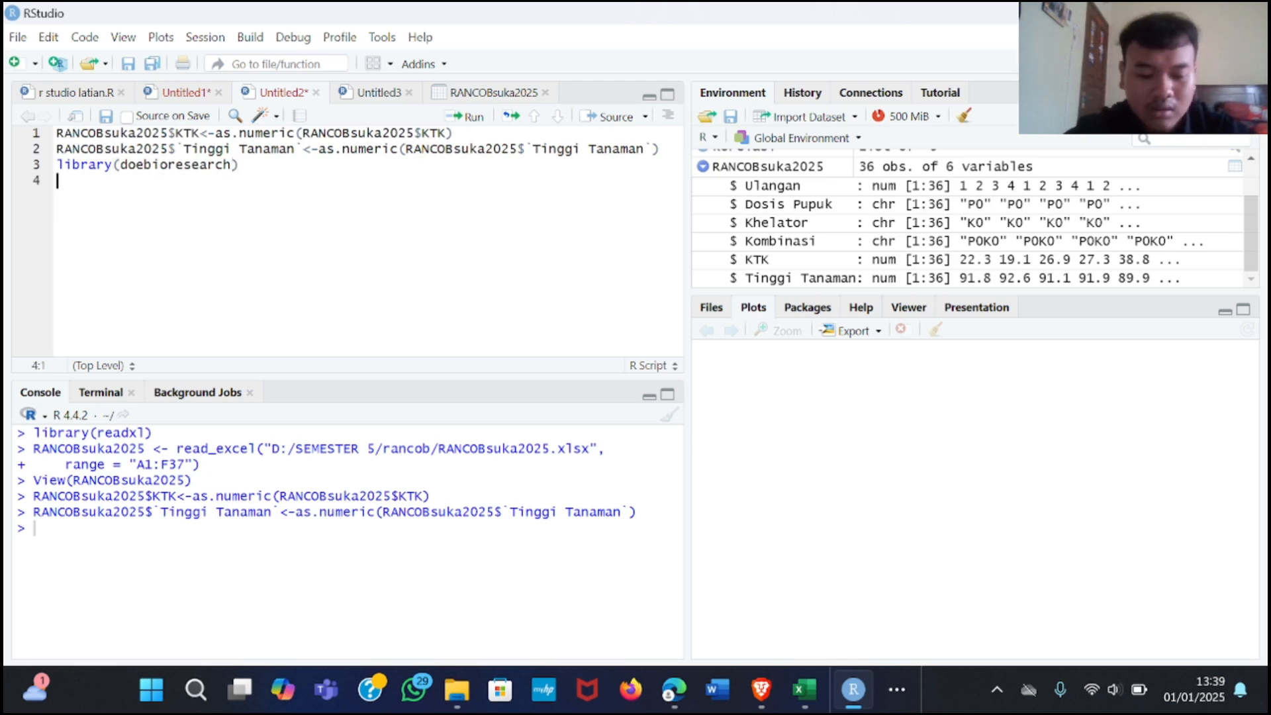
# Step: Start the fourth line by assigning the two-factor block design function frbd2fact() to analisis
pyautogui.write('analis')
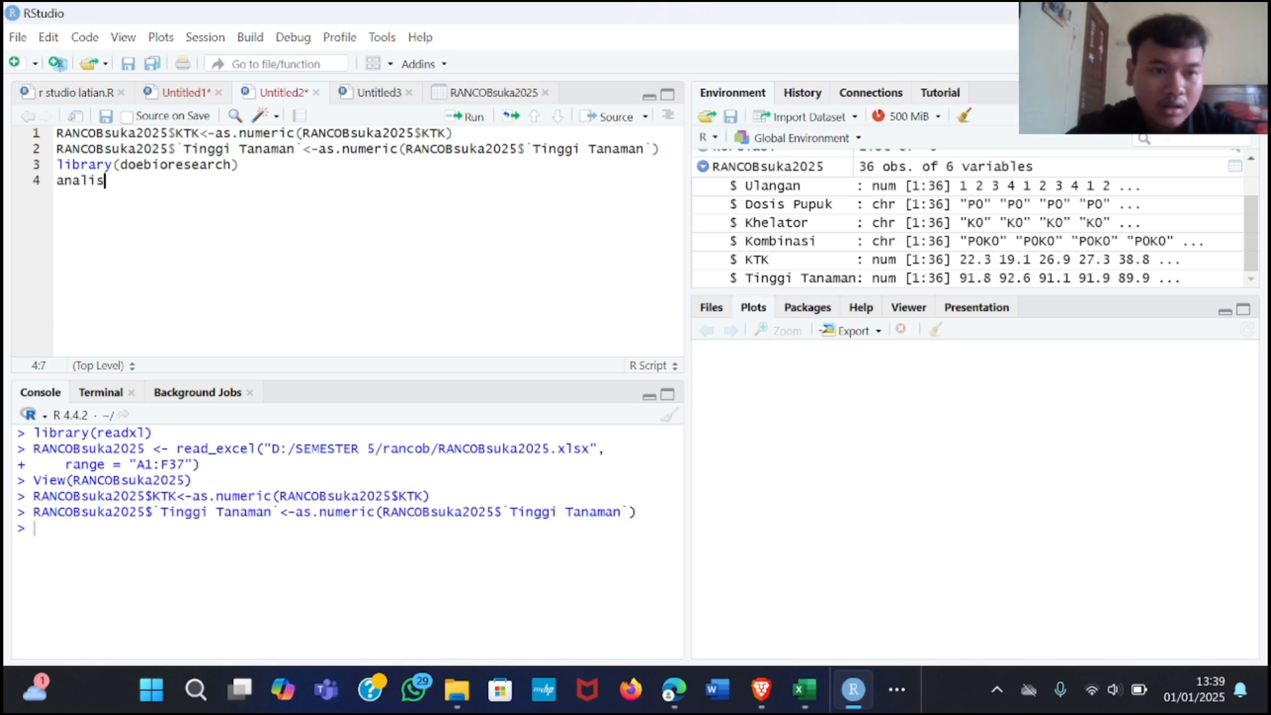
pyautogui.write('is <')
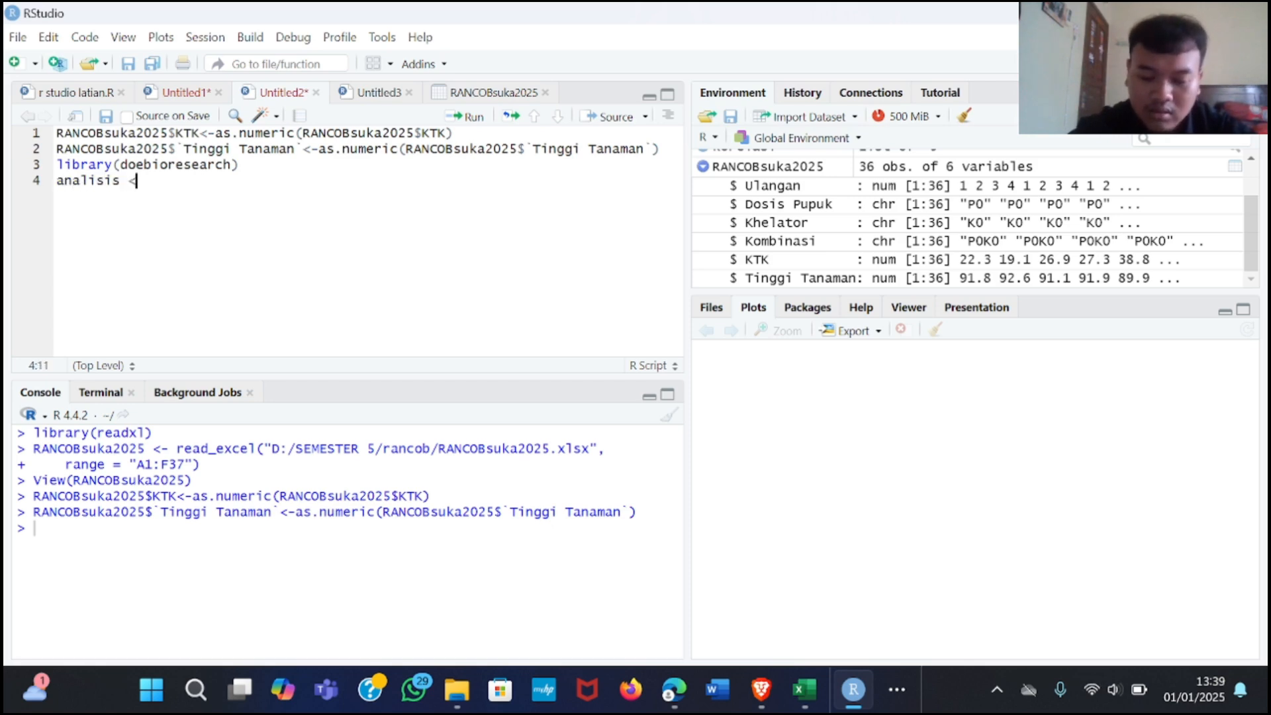
pyautogui.write('-frb')
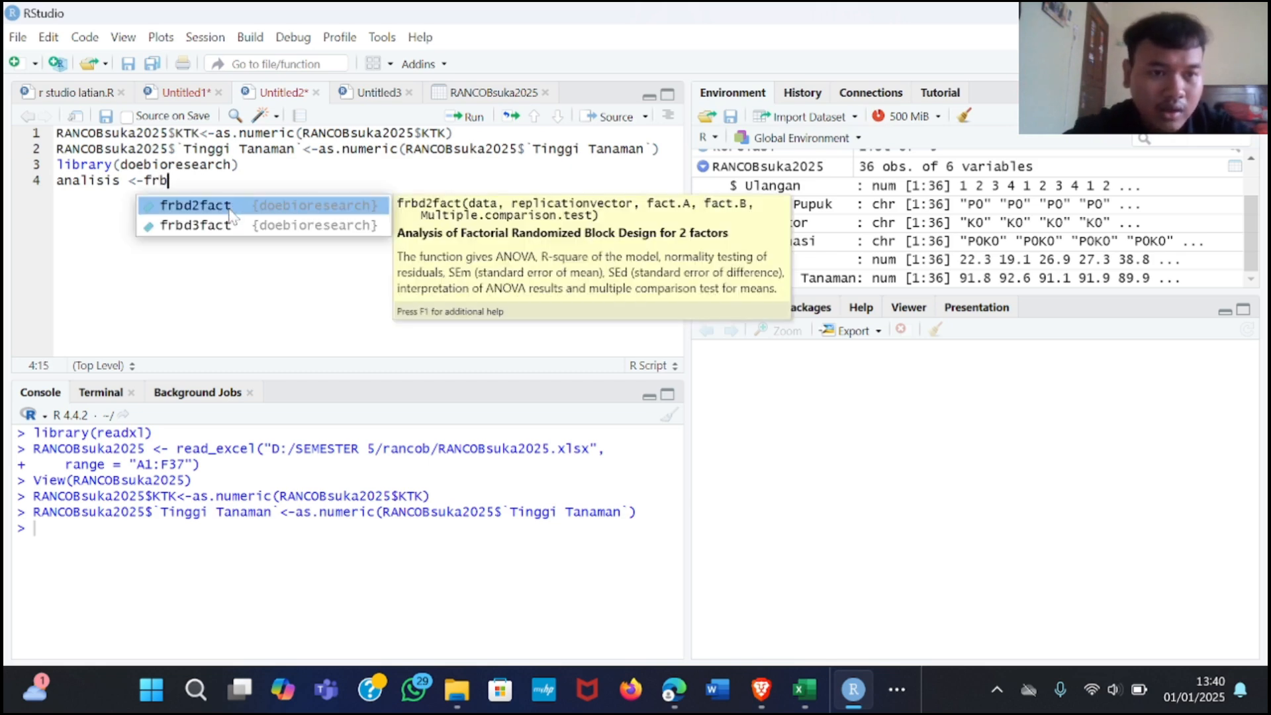
pyautogui.press('Return')
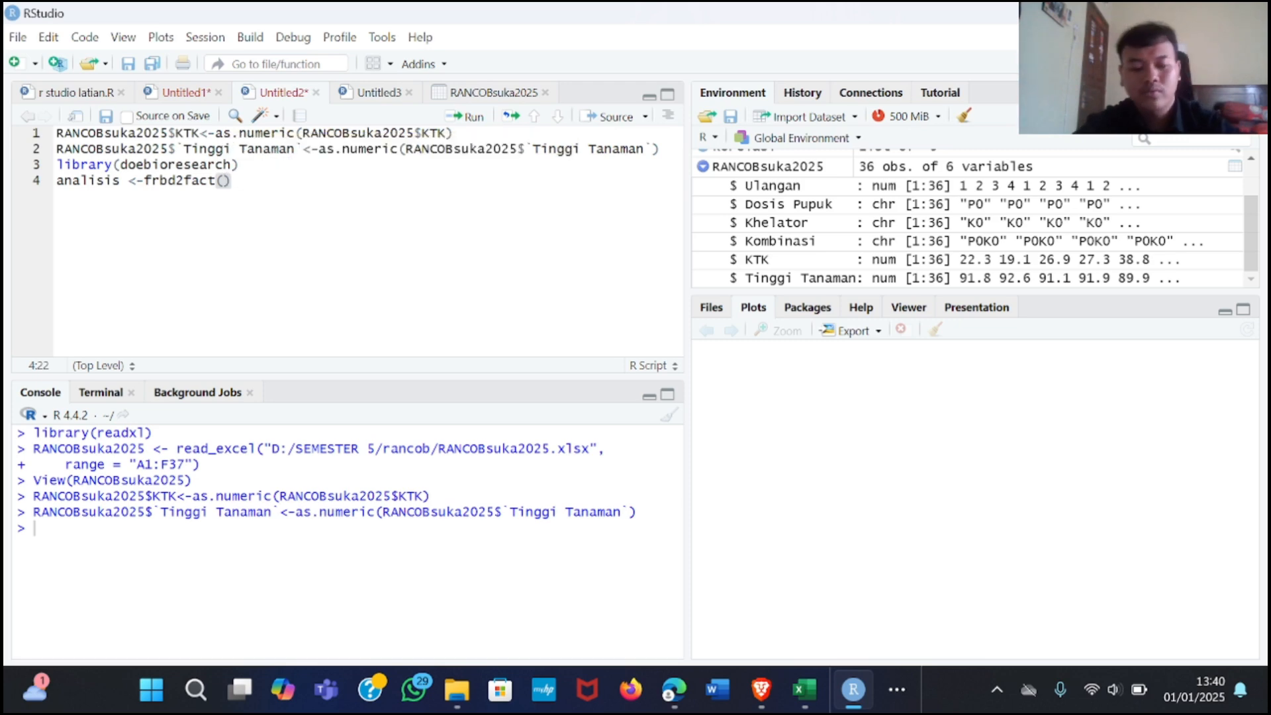
# Step: Enter RANCOBsuka2025[5:6] as the frbd2fact data argument and check the column positions in the data table
pyautogui.write('ran')
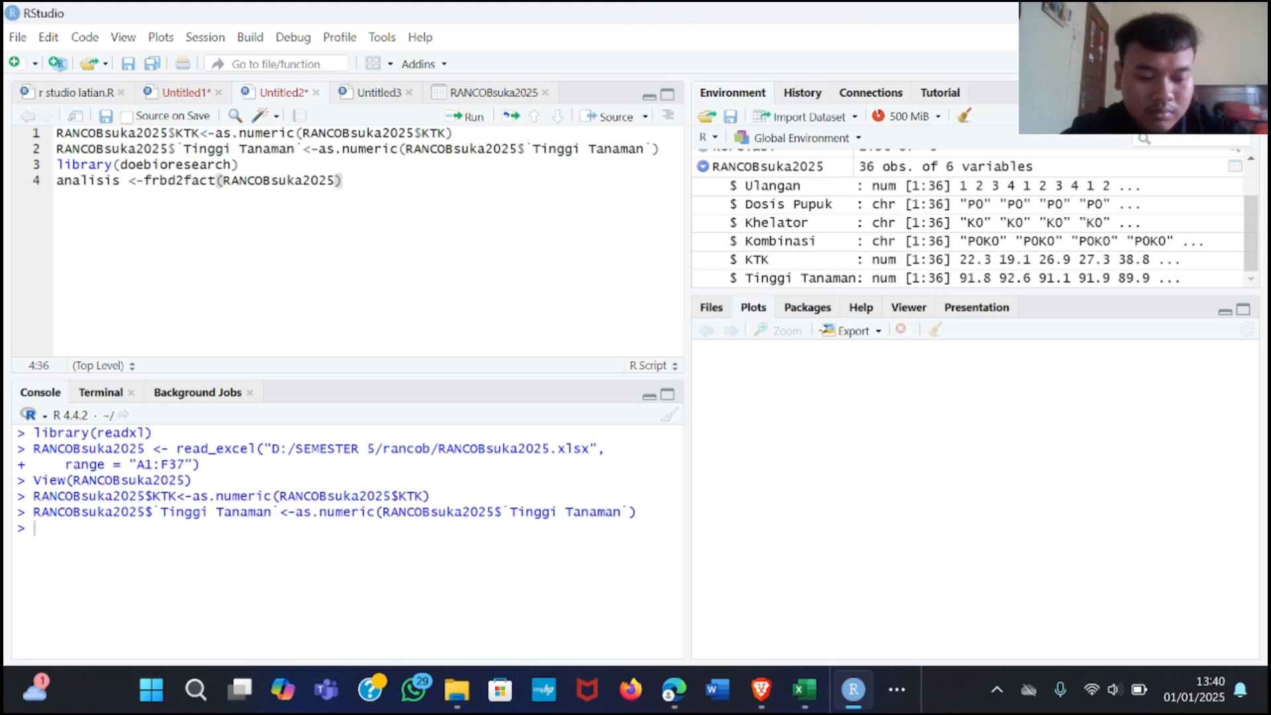
pyautogui.write('[5')
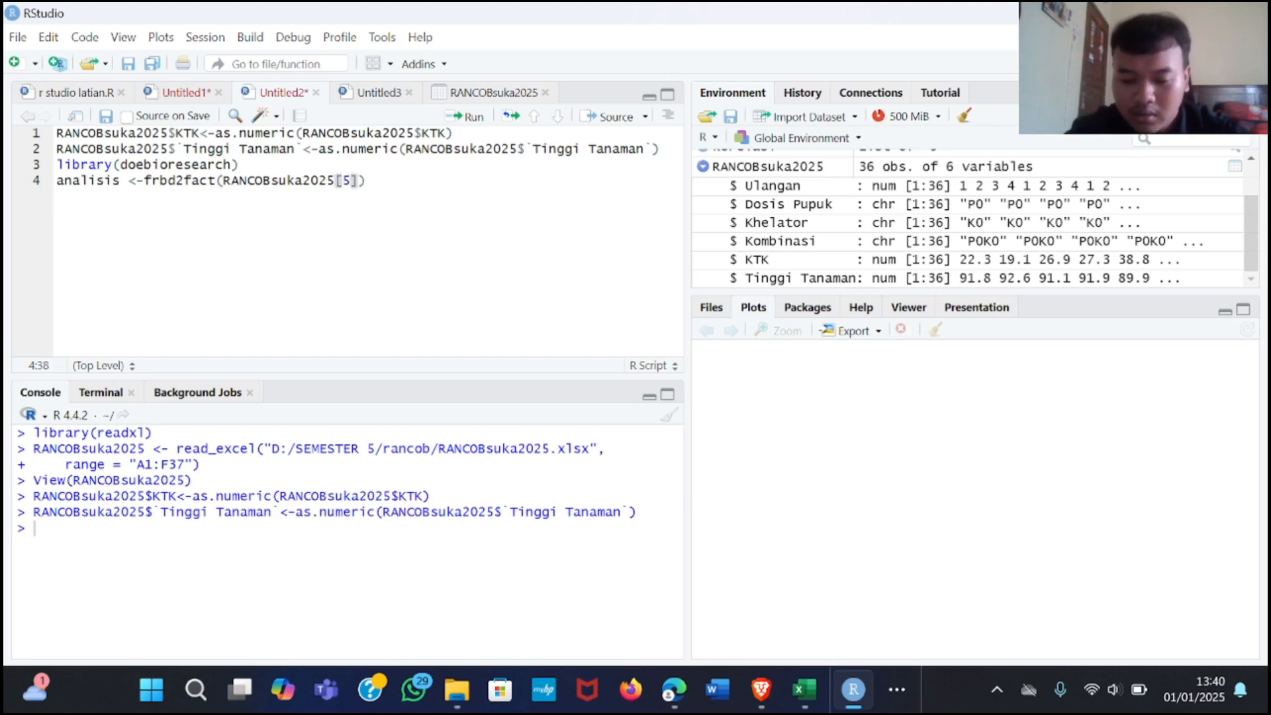
pyautogui.write(':6')
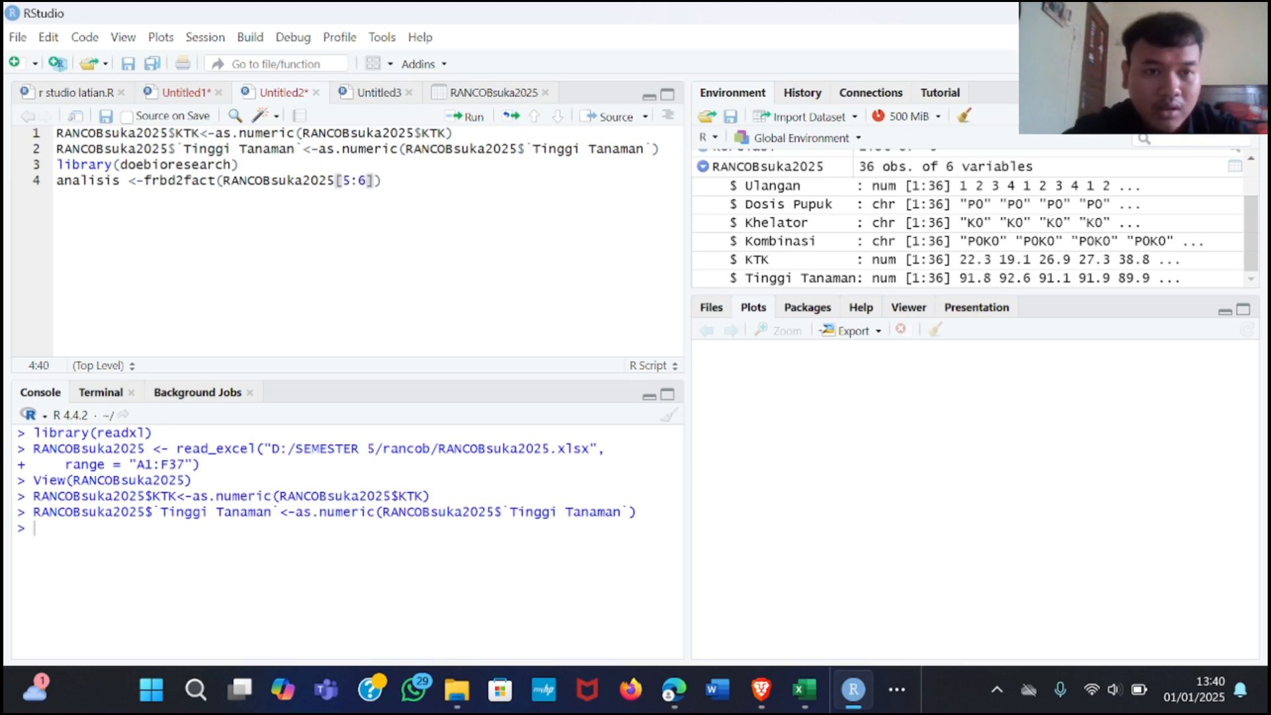
pyautogui.click(469, 93)
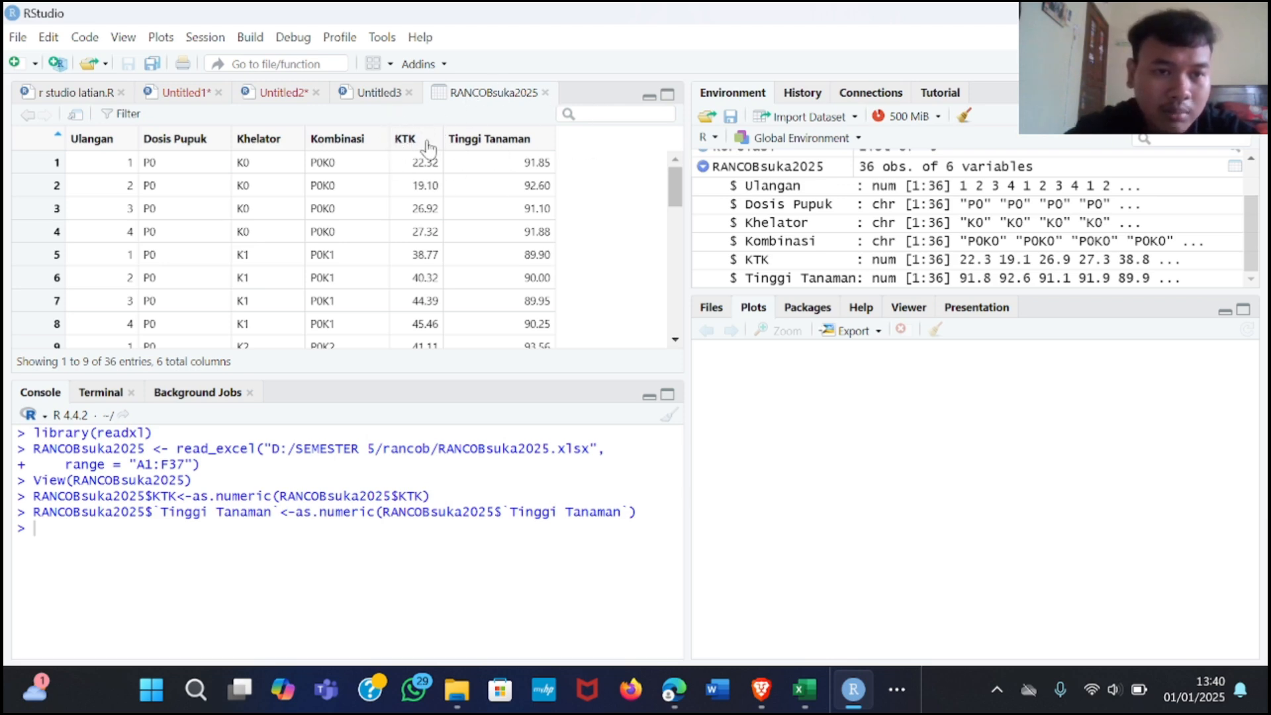
pyautogui.click(264, 96)
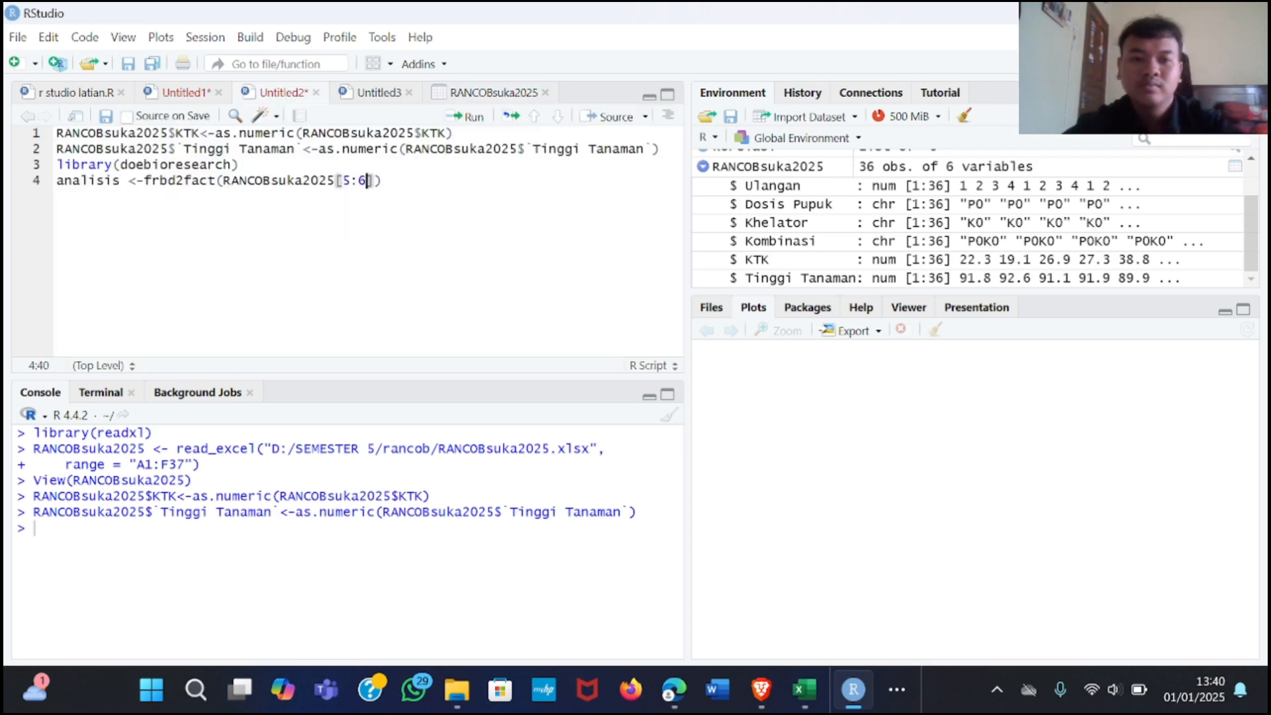
# Step: Add RANCOBsuka2025$Ulangan as the replication argument of frbd2fact
pyautogui.write(', ran')
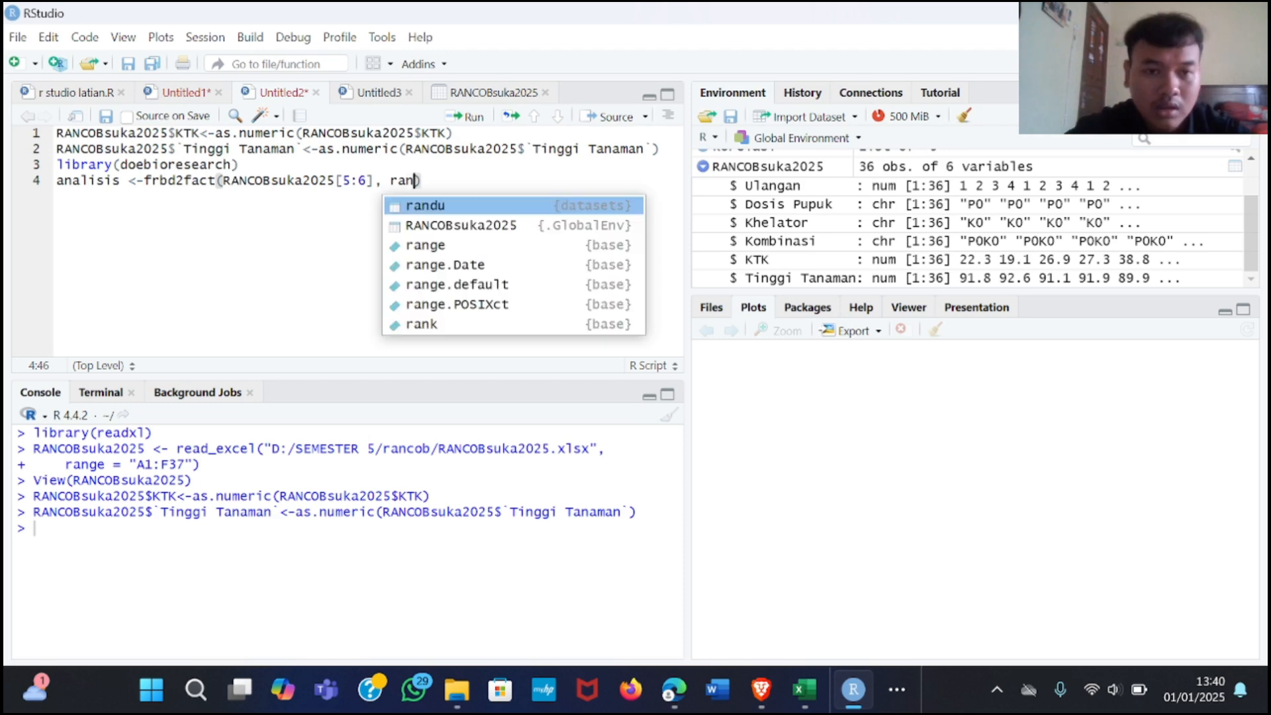
pyautogui.press('Down')
pyautogui.press('Return')
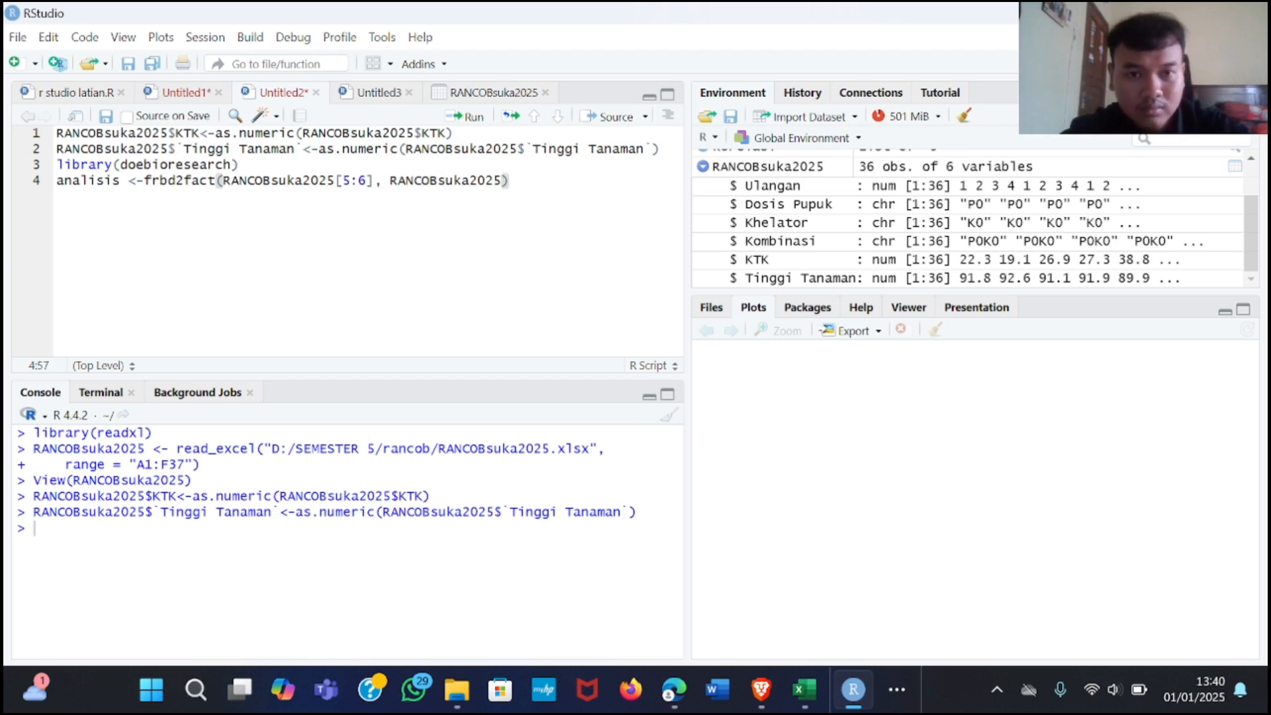
pyautogui.write('$')
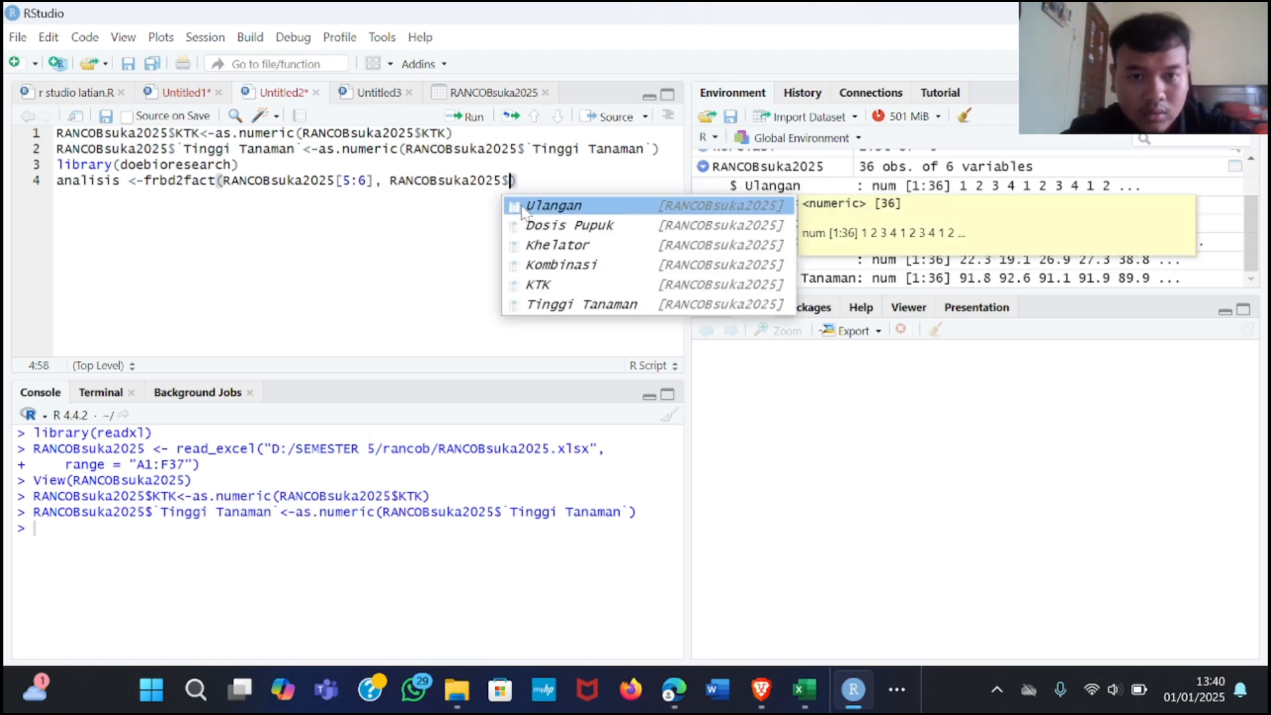
pyautogui.press('Return')
# Step: Add RANCOBsuka2025$`Dosis Pupuk` as the first factor argument of frbd2fact
pyautogui.write(', ran')
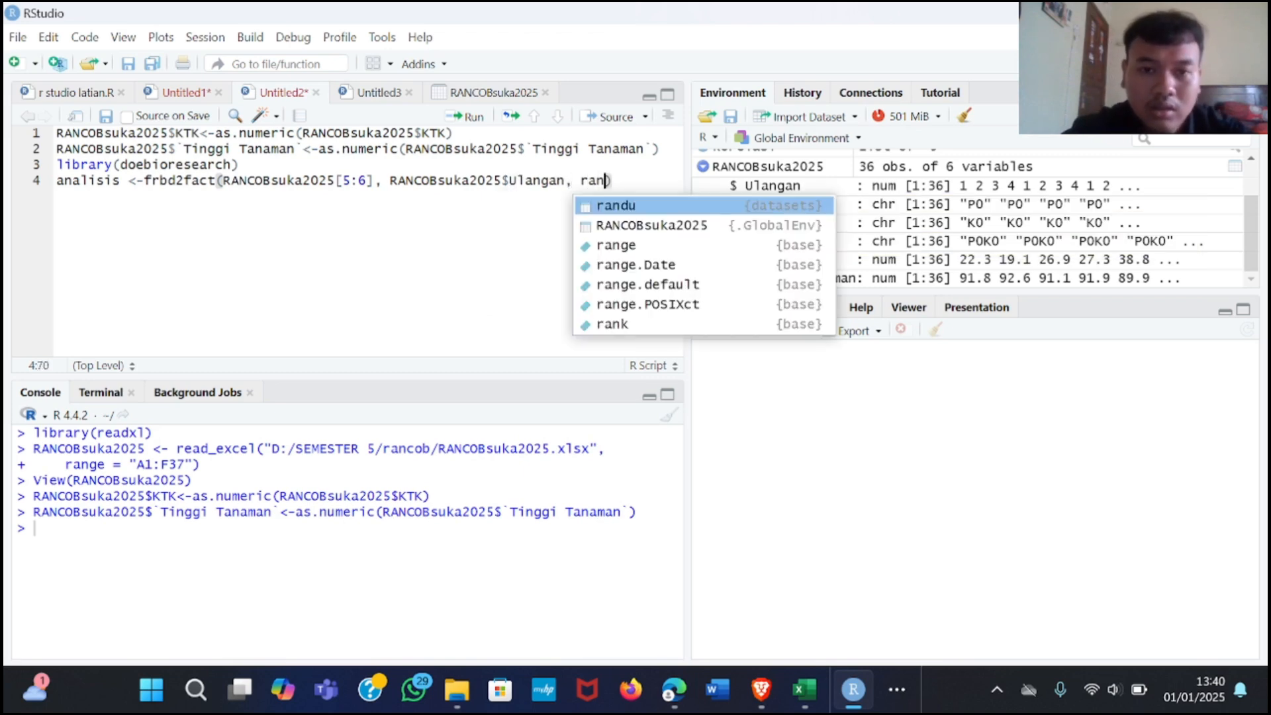
pyautogui.click(604, 227)
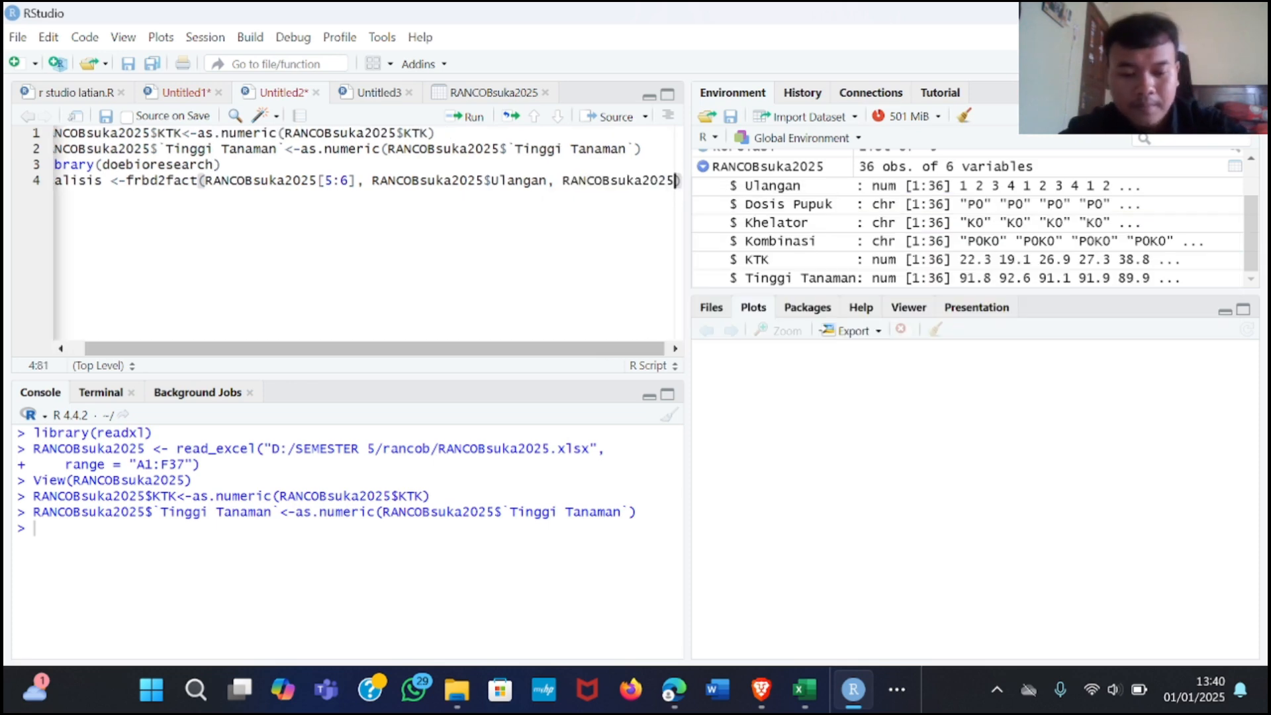
pyautogui.write('$')
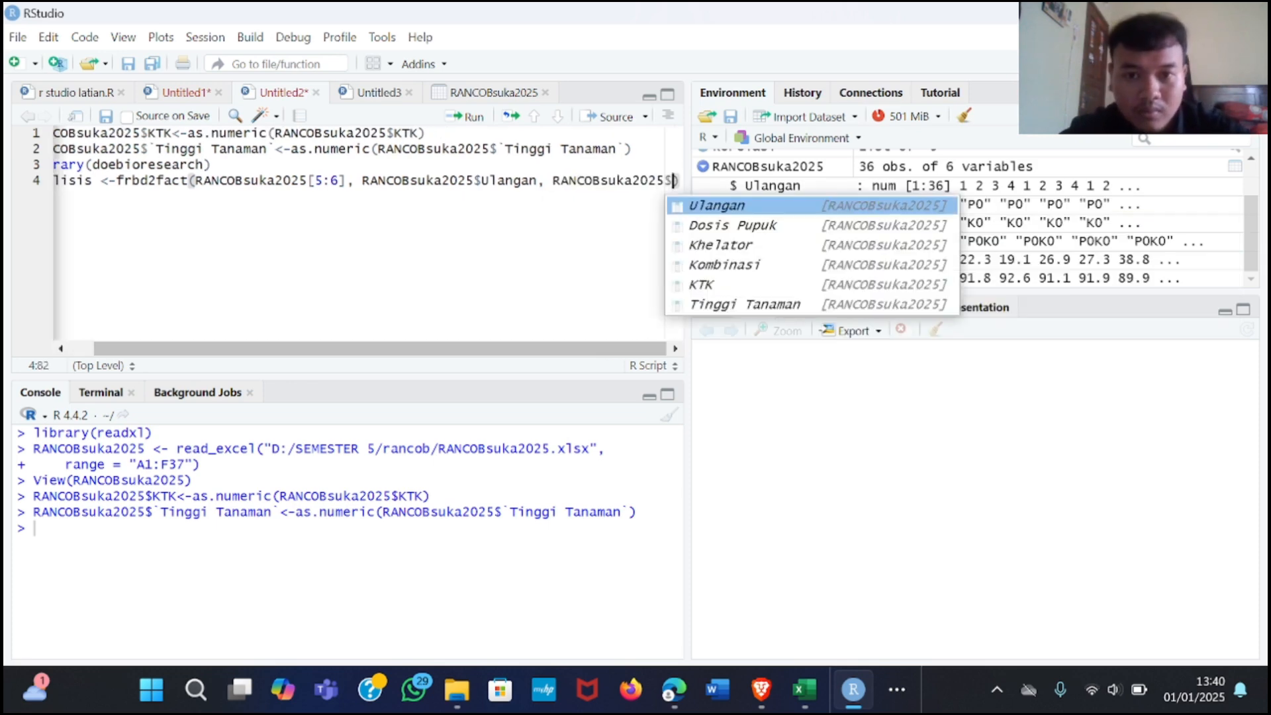
pyautogui.click(694, 235)
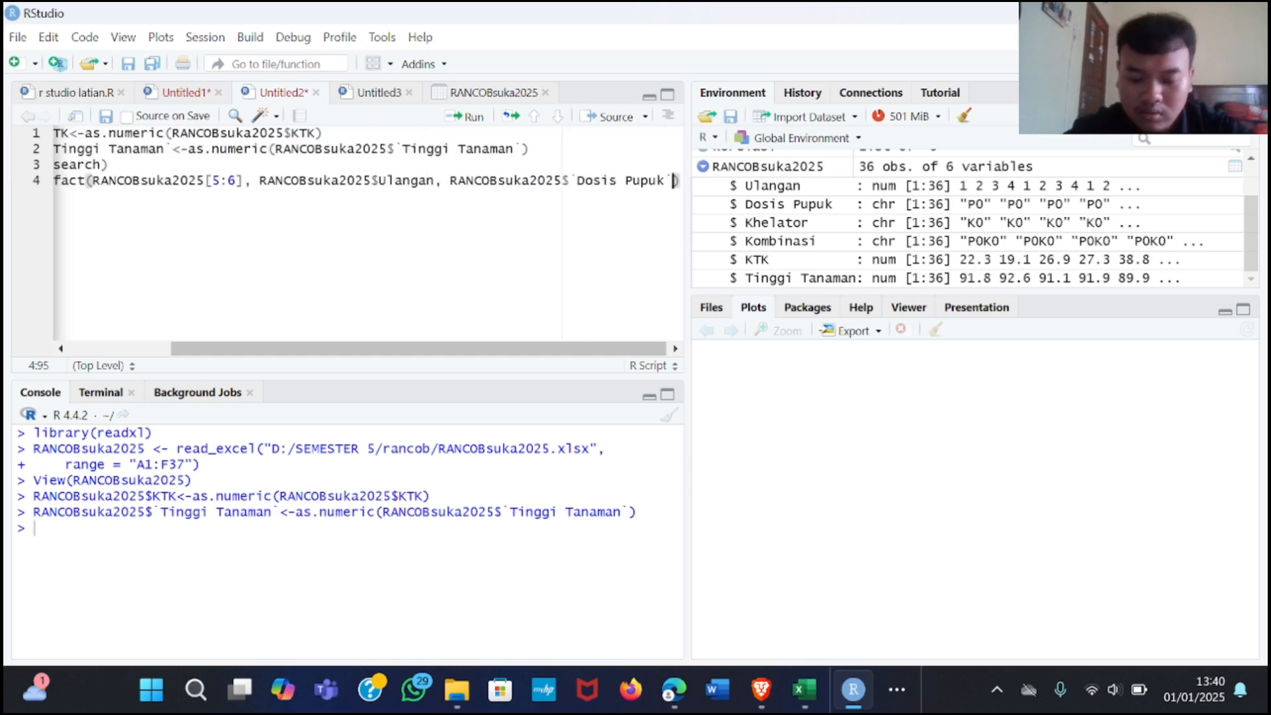
pyautogui.write(',ranc')
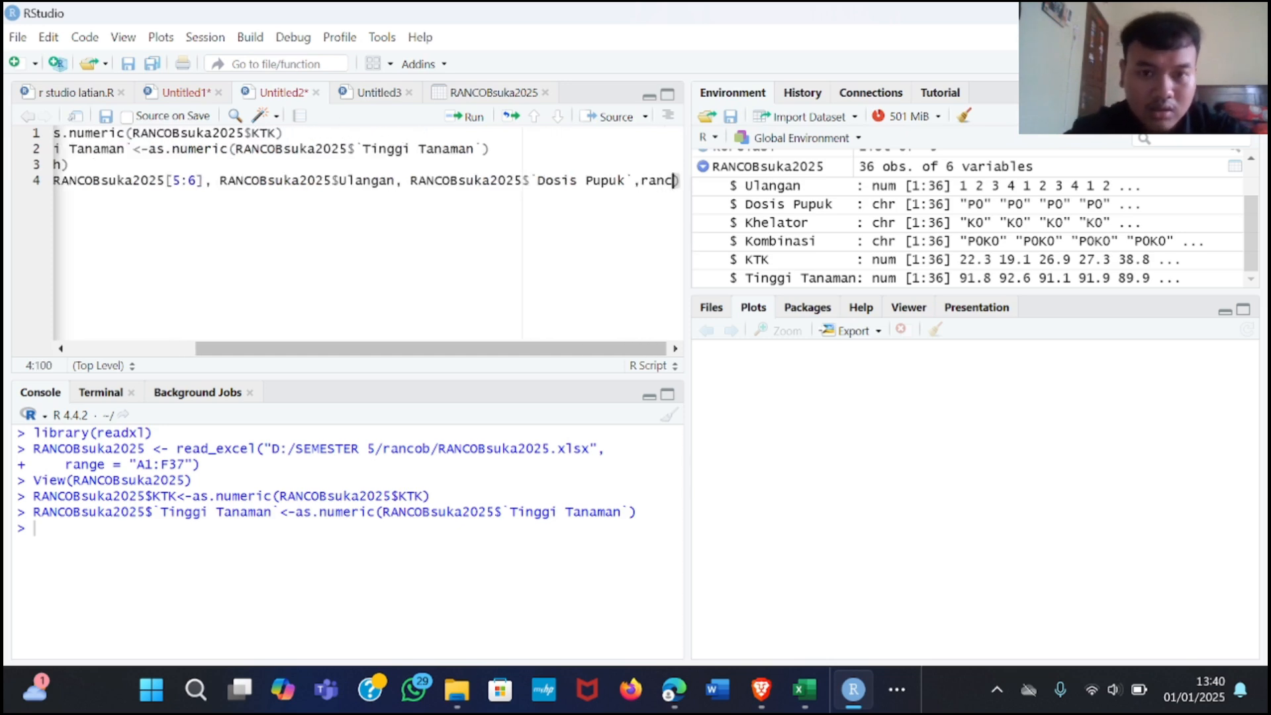
pyautogui.press('Return')
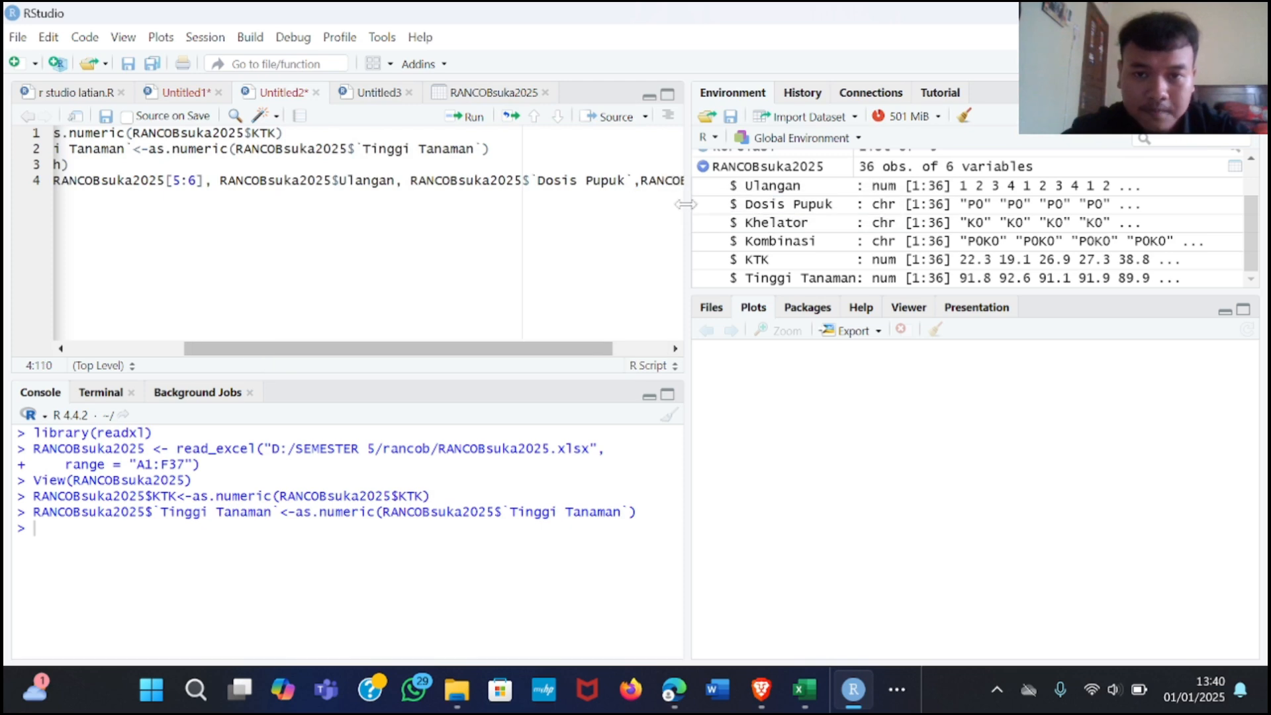
pyautogui.write('$')
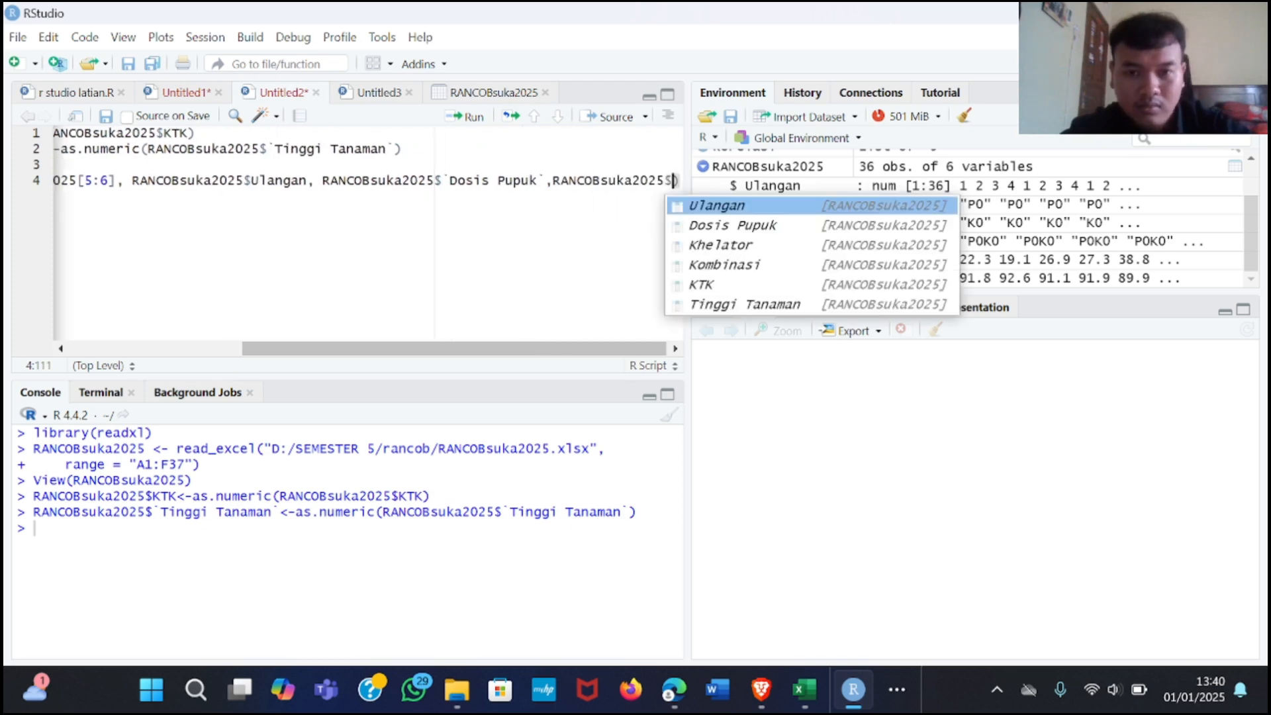
pyautogui.press('Down')
pyautogui.press('Down')
pyautogui.press('Return')
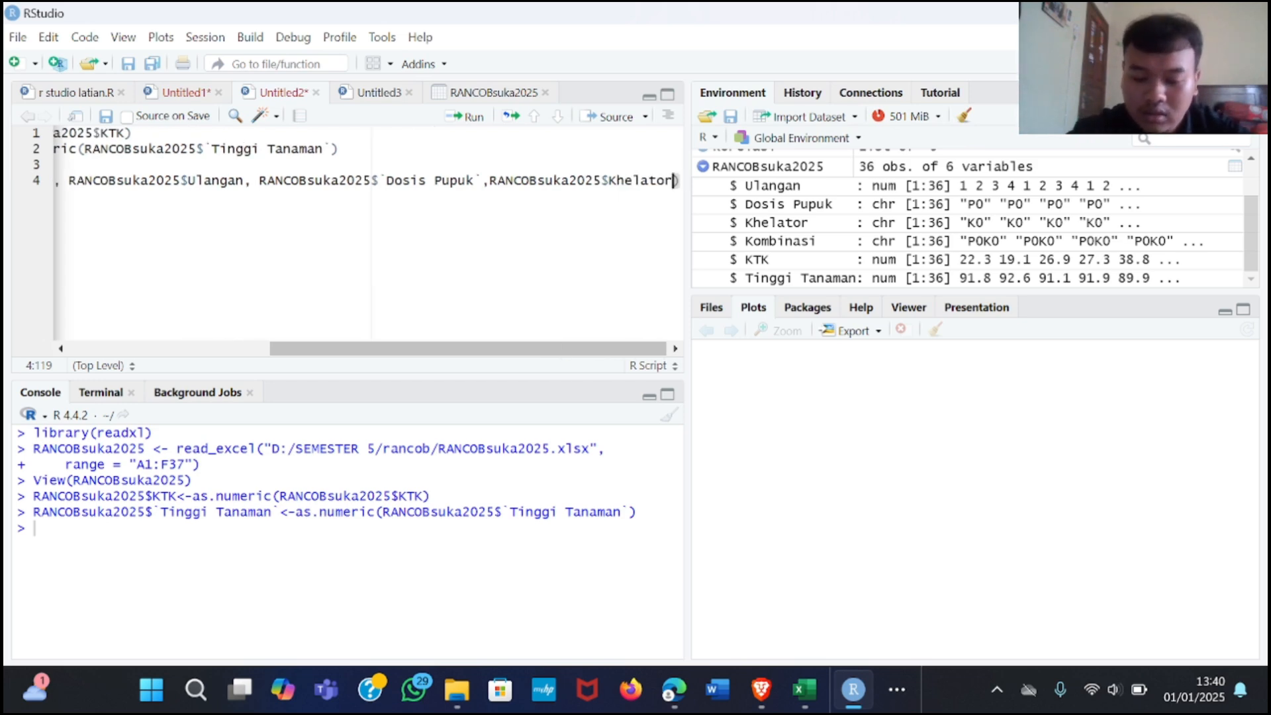
# Step: Enter 1 as the final multiple comparison test argument of frbd2fact, completing the call
pyautogui.write(', 1')
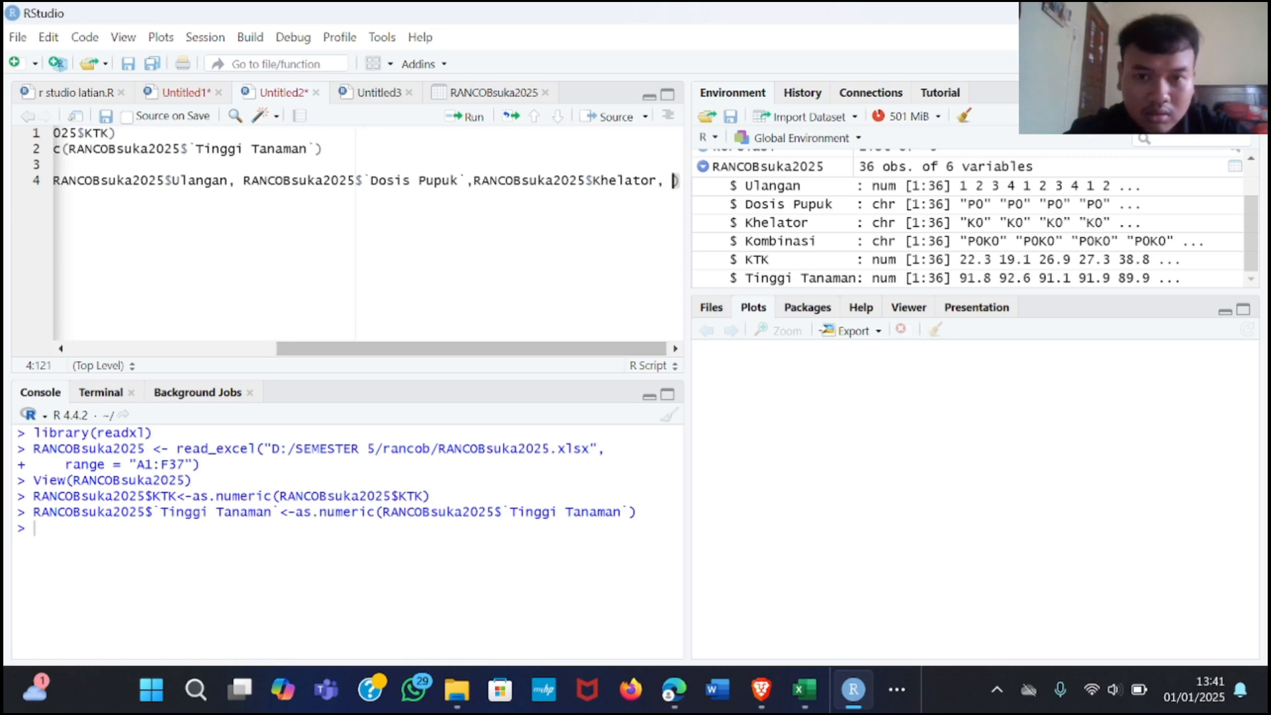
pyautogui.press('BackSpace')
pyautogui.press('BackSpace')
pyautogui.write('1')
pyautogui.press('Right')
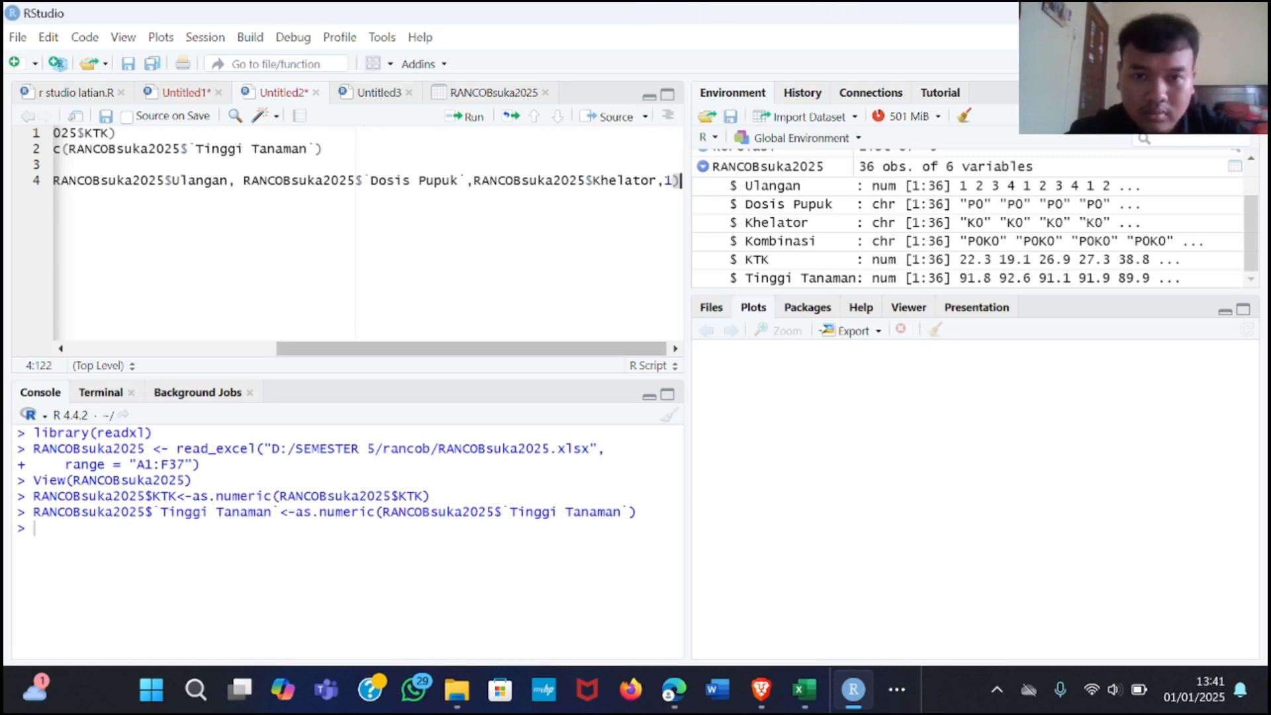
# Step: Add print(analisis) as the fifth line and run the analysis to output the results
pyautogui.press('Return')
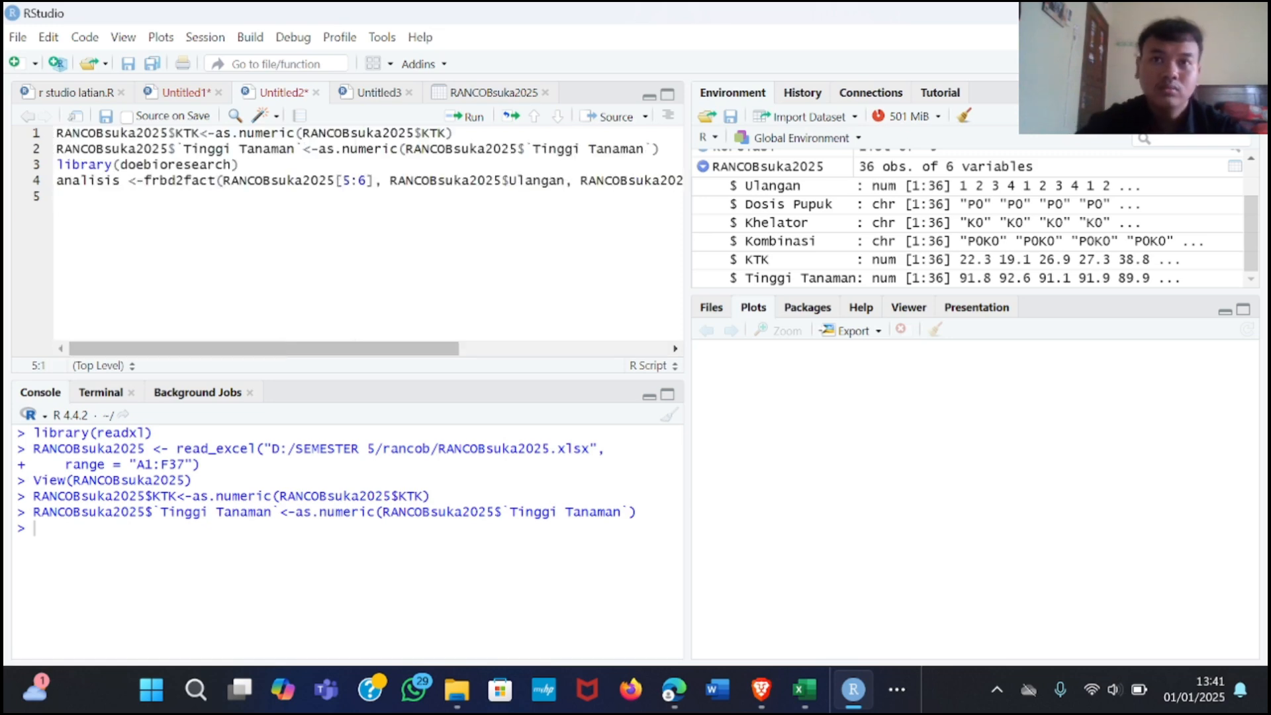
pyautogui.write('print')
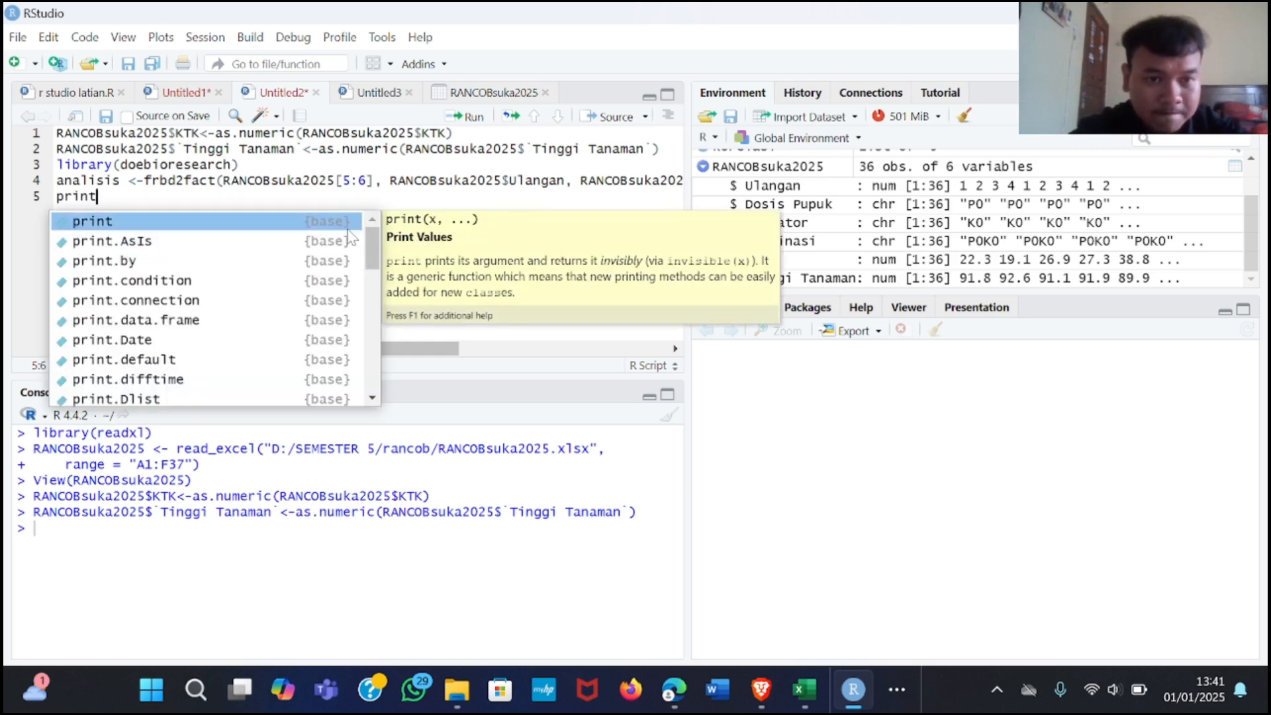
pyautogui.write('(ana')
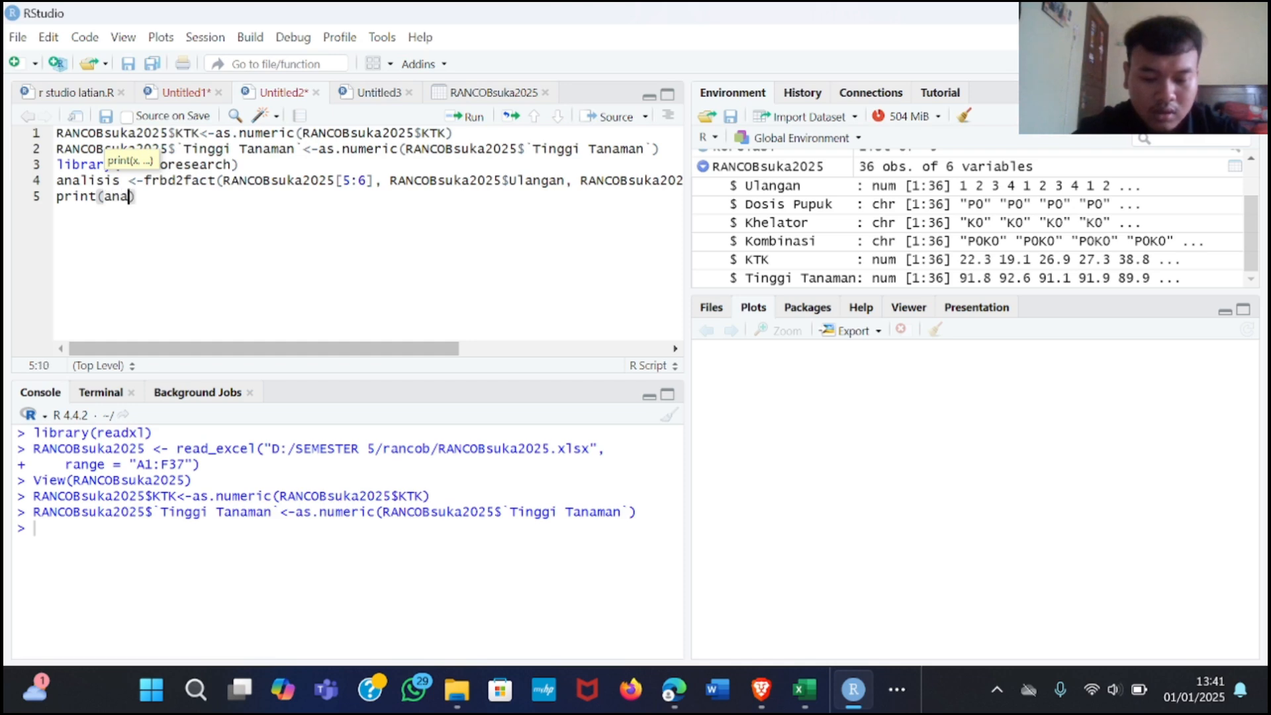
pyautogui.write('l')
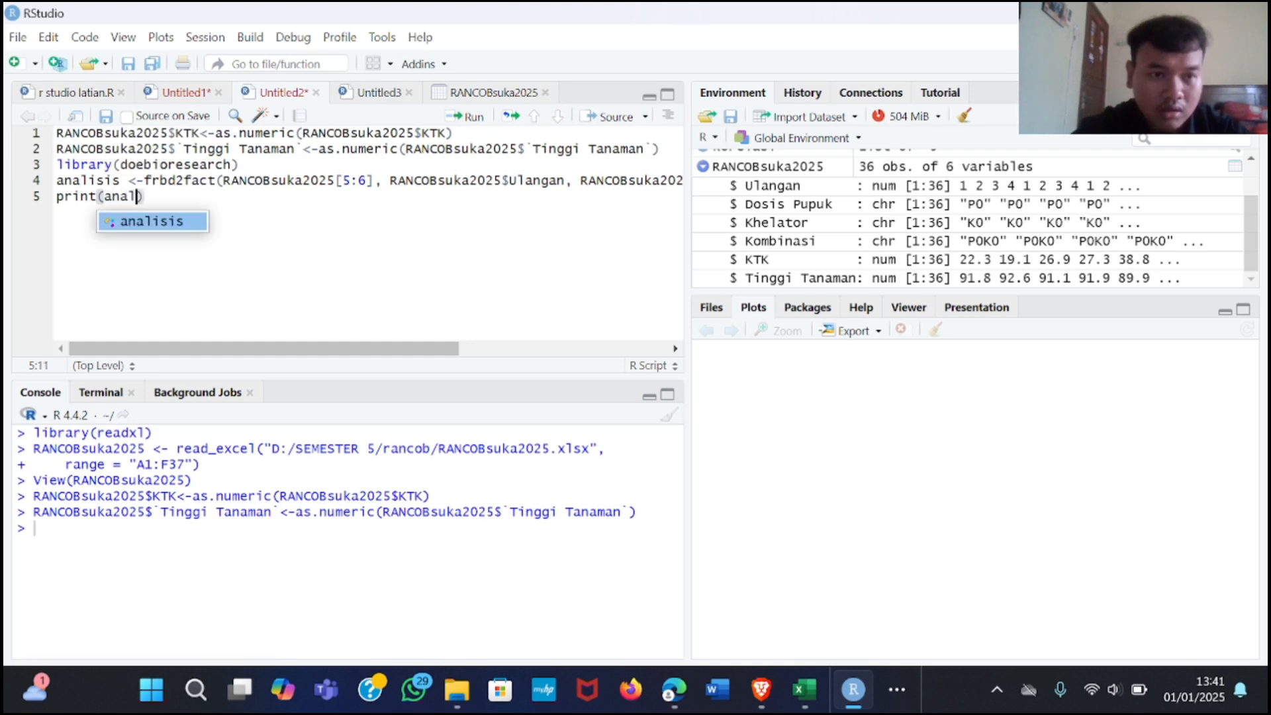
pyautogui.click(192, 227)
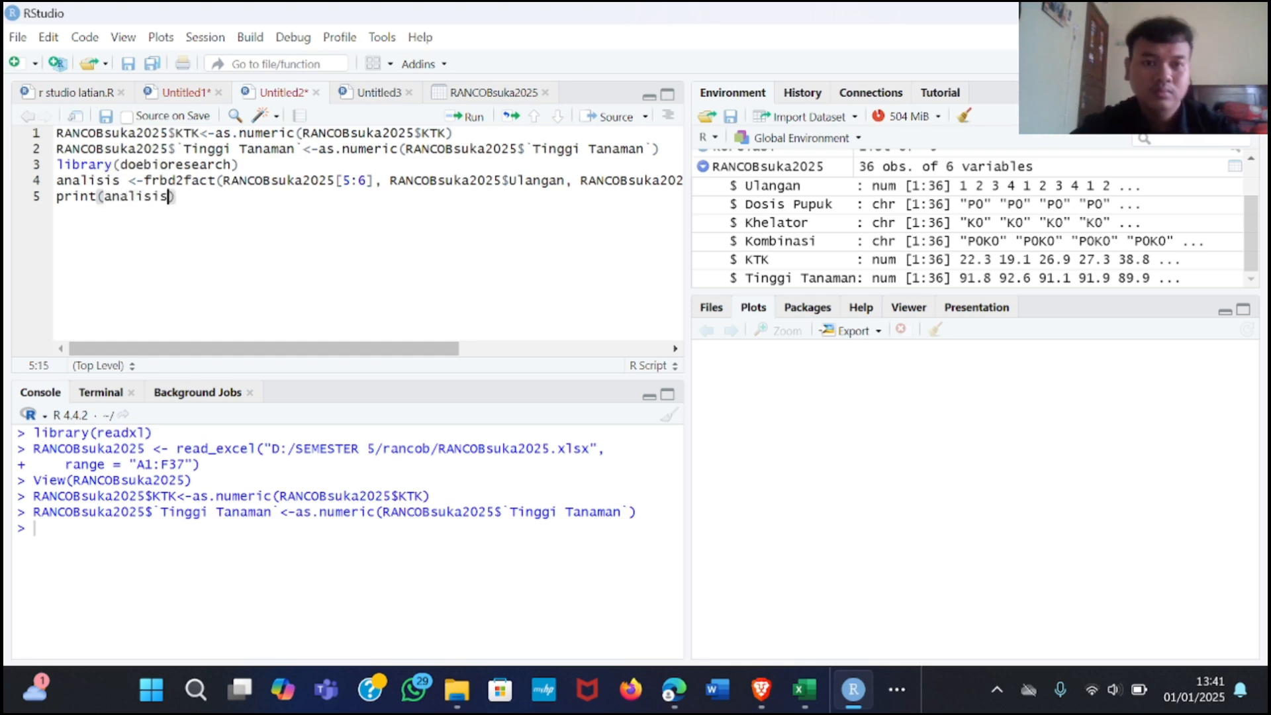
pyautogui.click(471, 124)
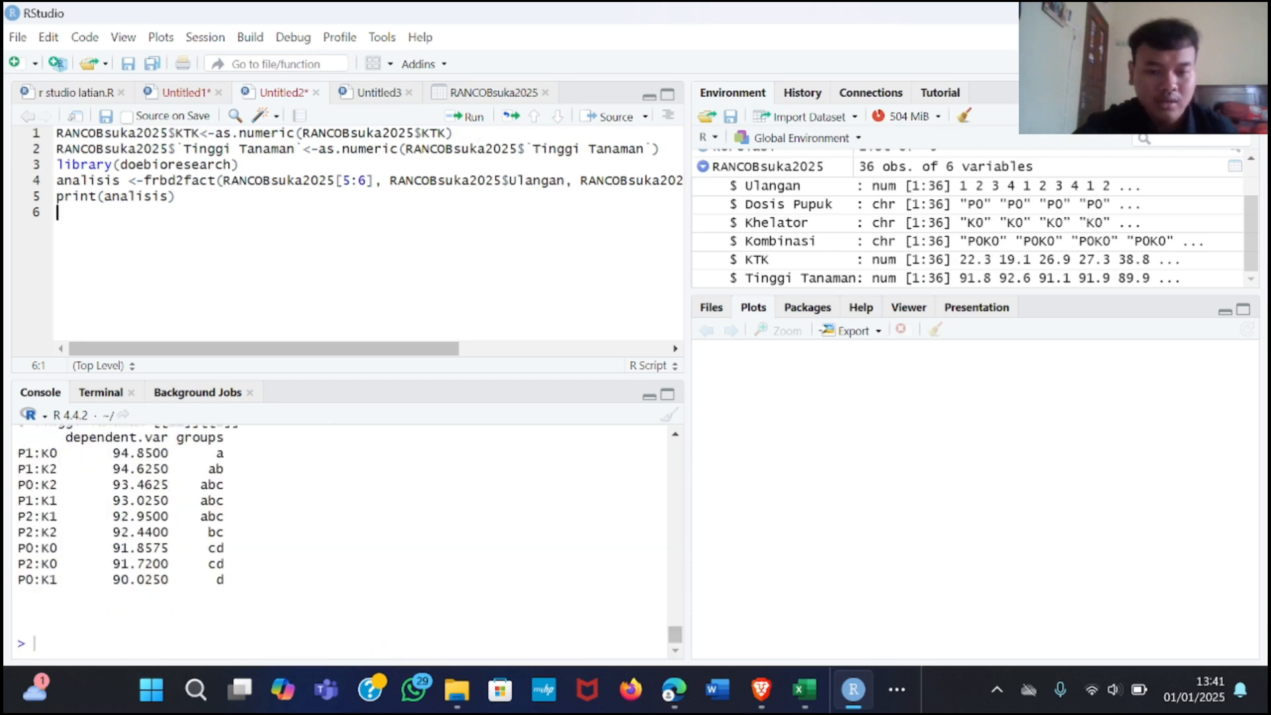
# Step: Examine the analysis of variance table for KTK in the printed output, including the Pr(>F) value of fact.A
pyautogui.scroll(10, 344, 543)
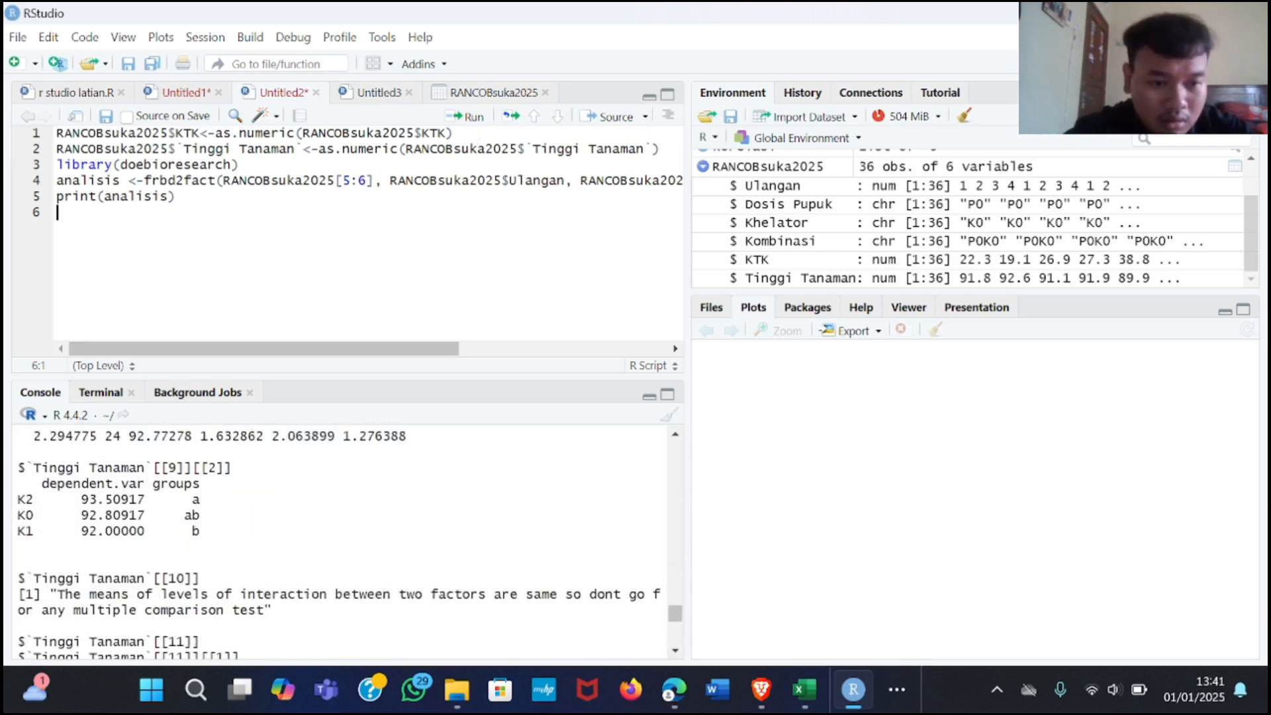
pyautogui.scroll(15, 344, 543)
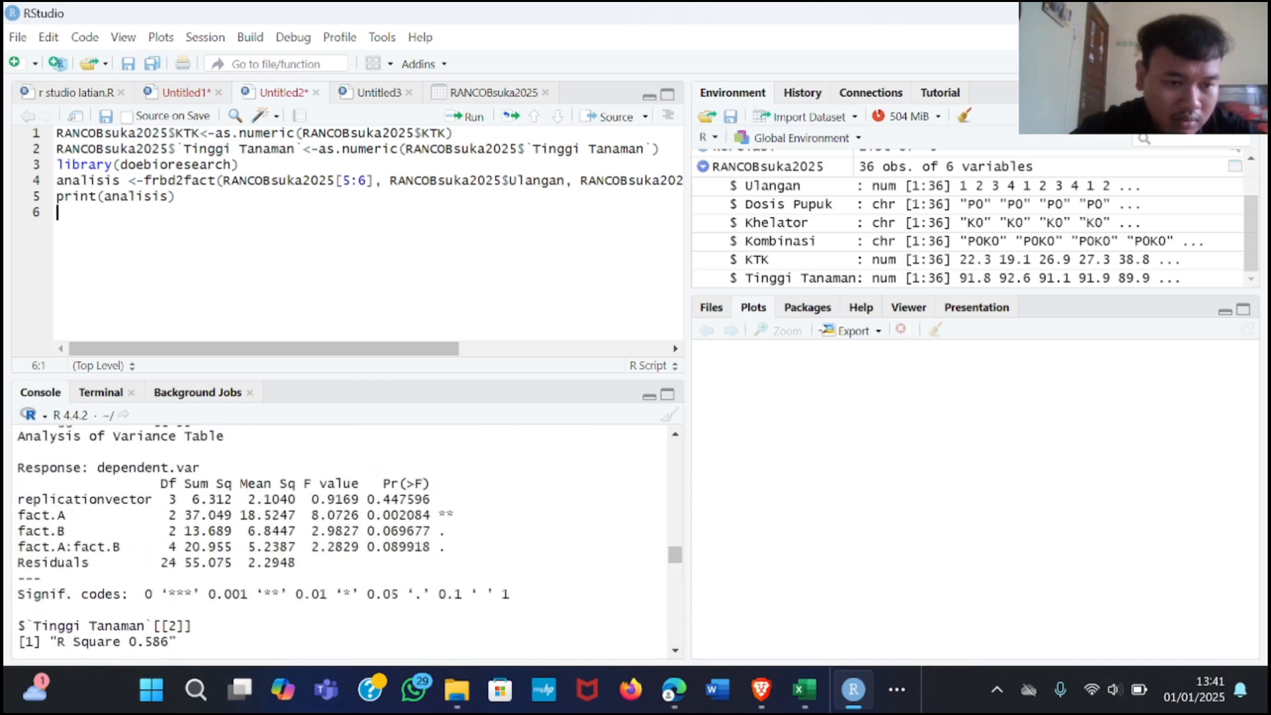
pyautogui.scroll(15, 345, 542)
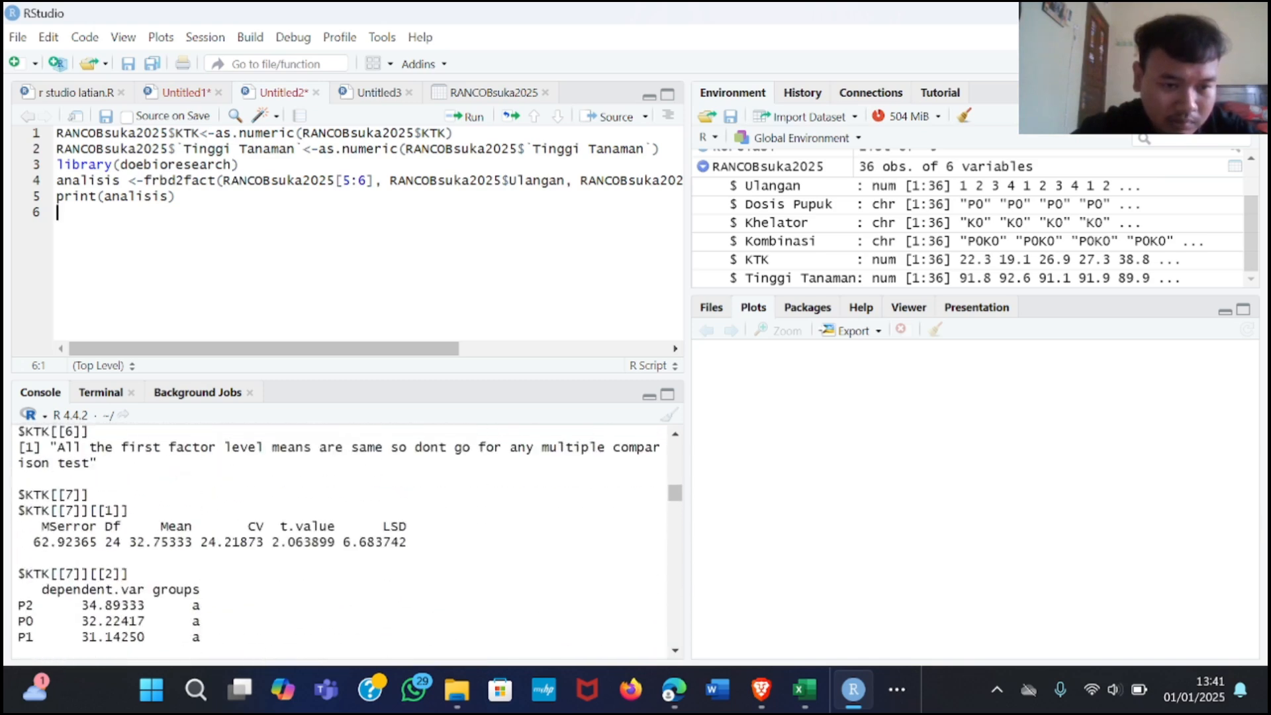
pyautogui.scroll(-5, 344, 543)
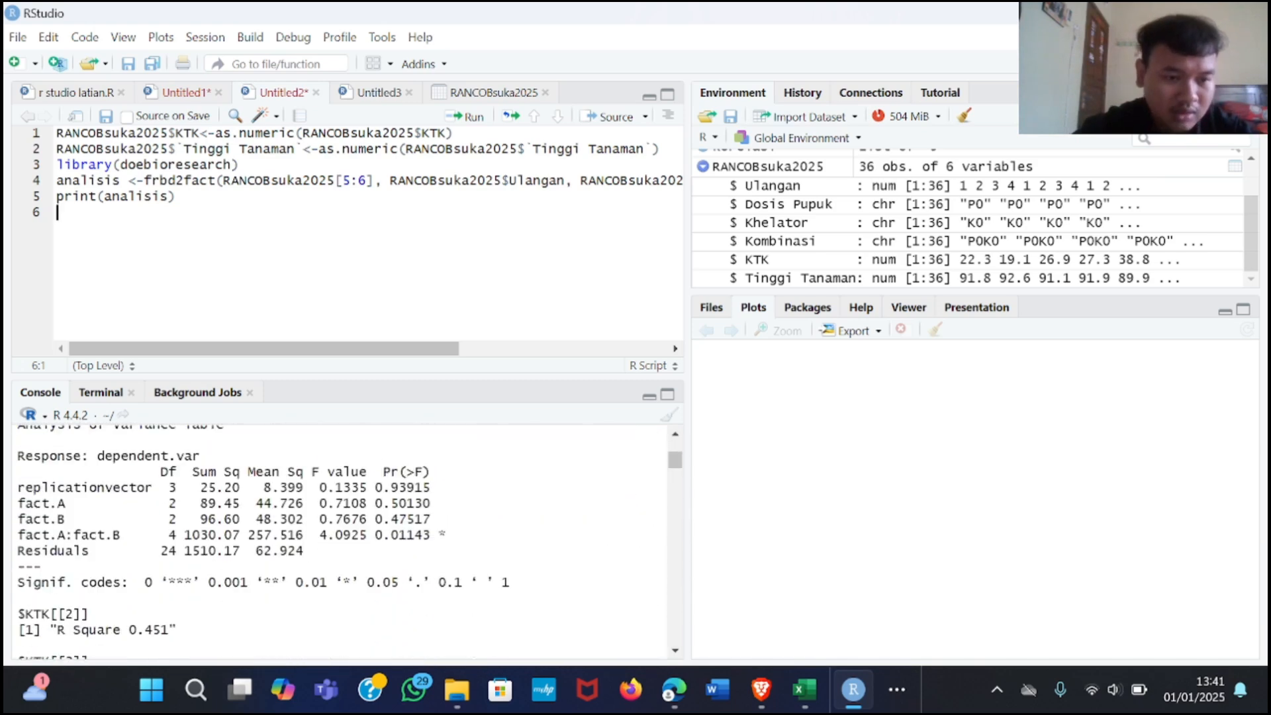
pyautogui.scroll(2, 344, 543)
pyautogui.scroll(-1, 345, 543)
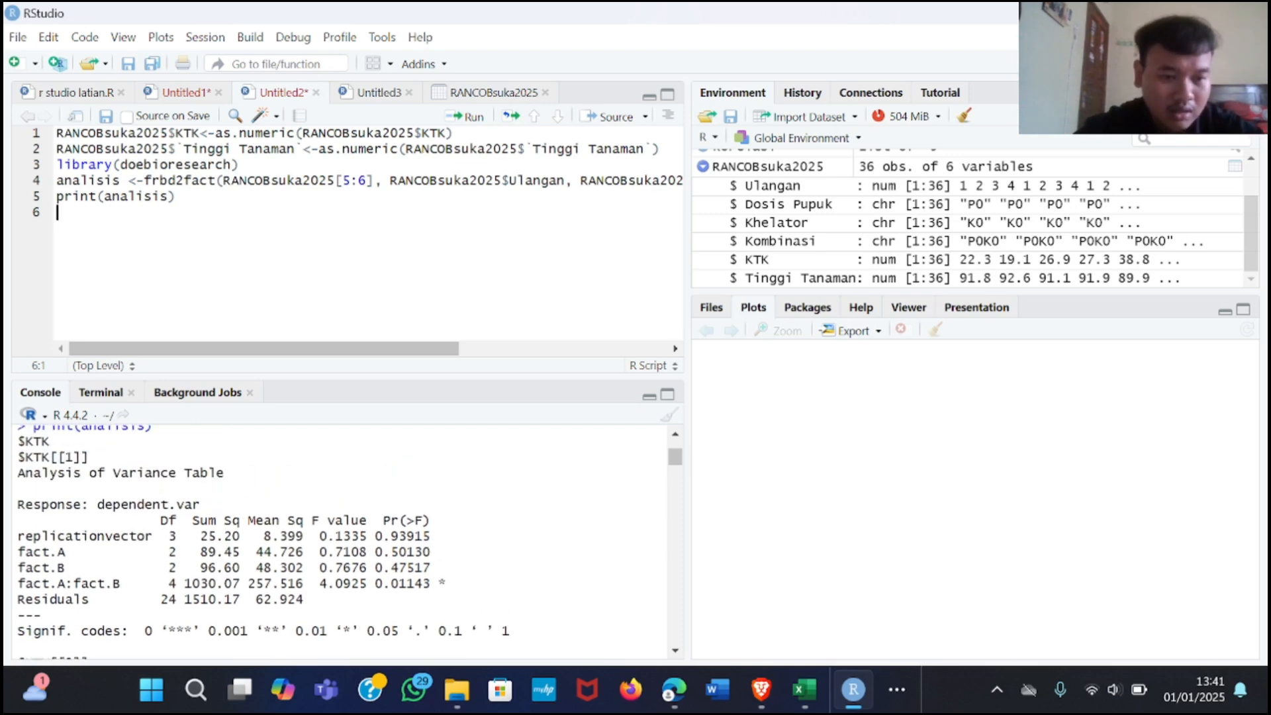
pyautogui.scroll(-1, 345, 543)
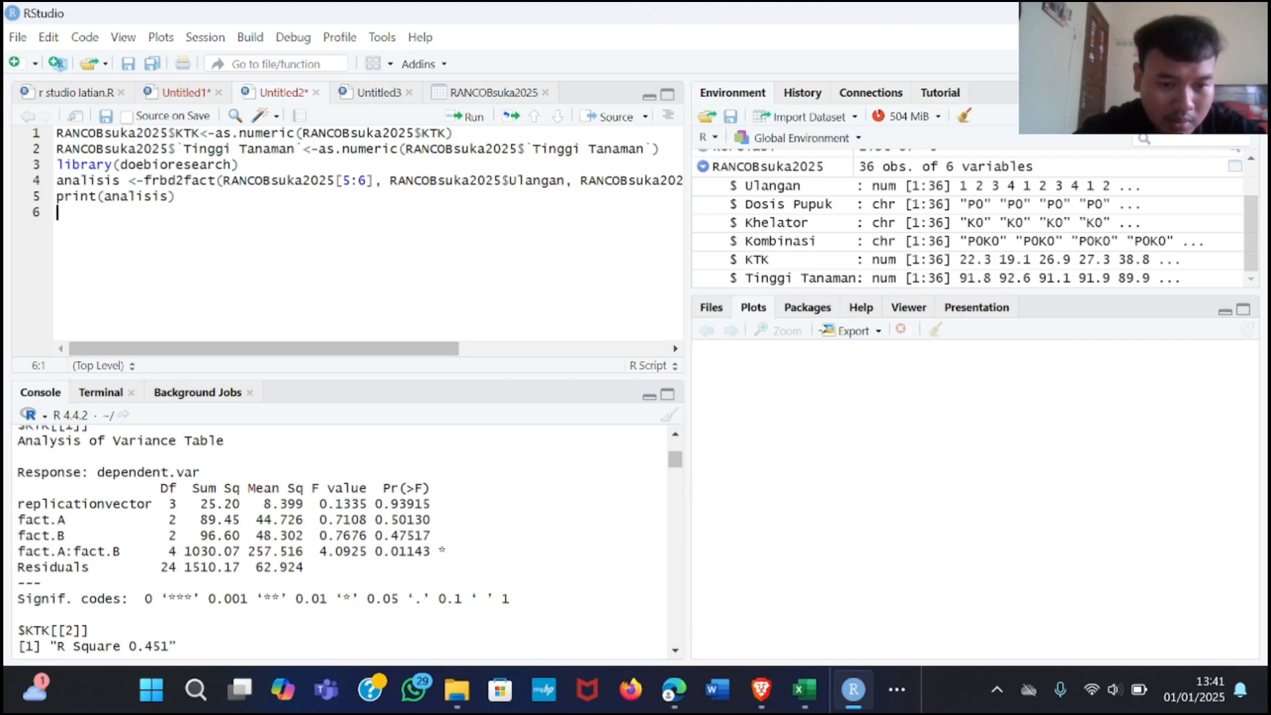
pyautogui.moveTo(374, 520); pyautogui.dragTo(439, 519)
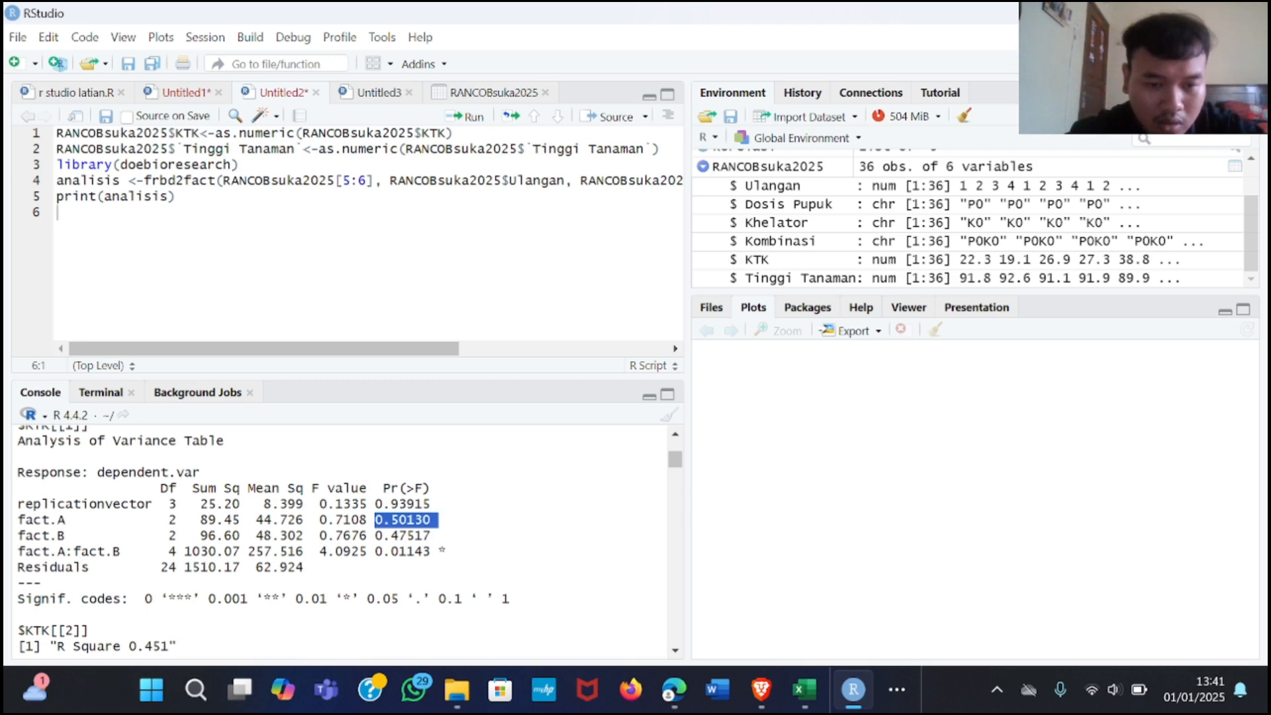
pyautogui.click(437, 522)
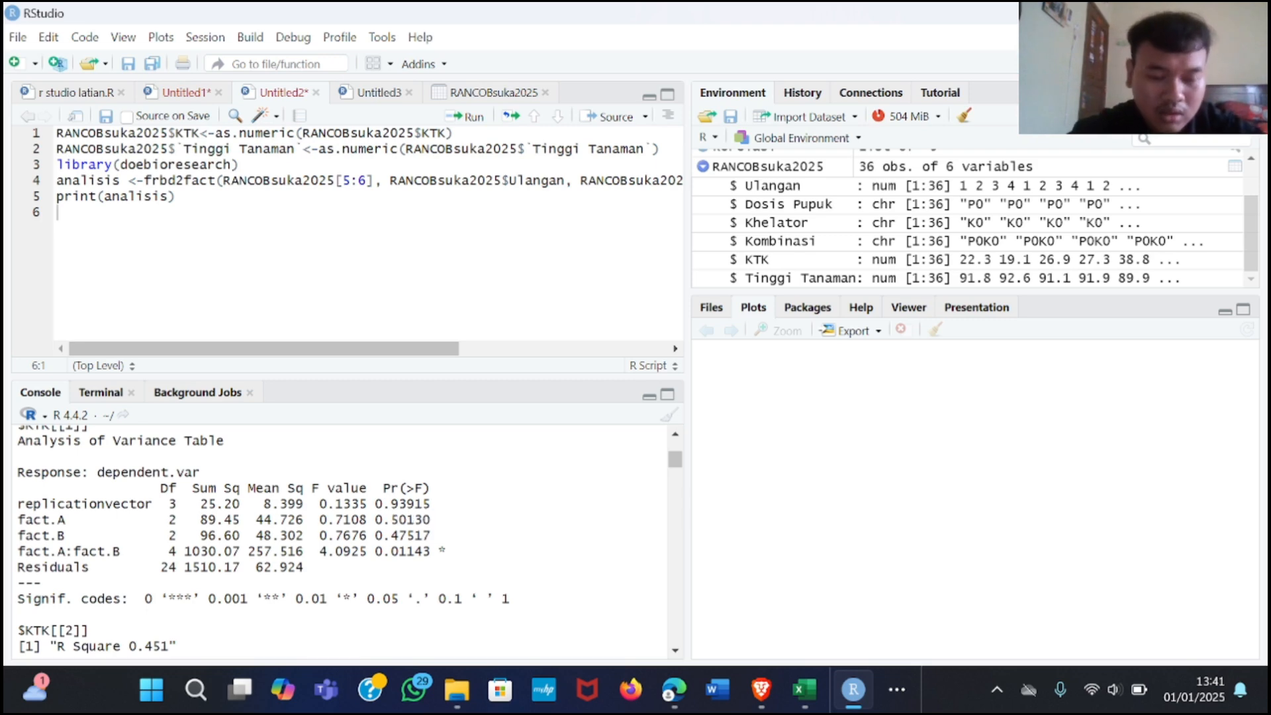
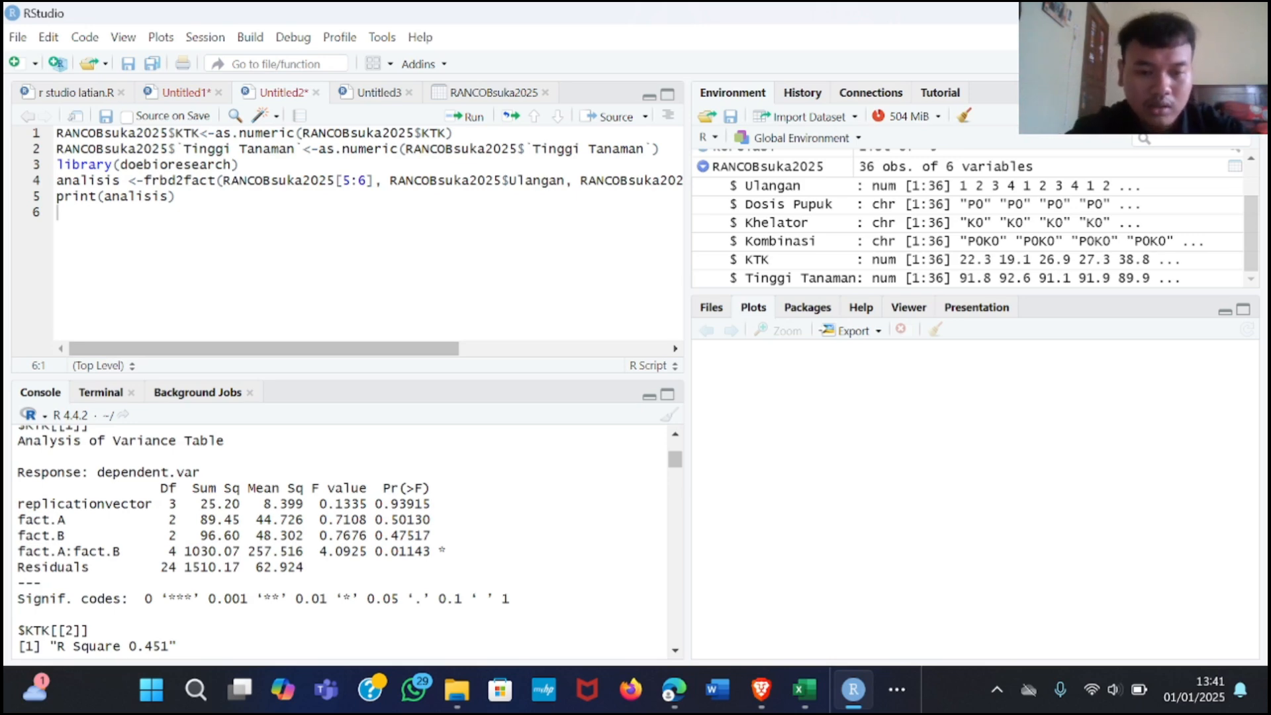
# Step: Review the Shapiro-Wilk normality test for KTK and the mean comparisons of its first and second factors
pyautogui.scroll(-1, 350, 540)
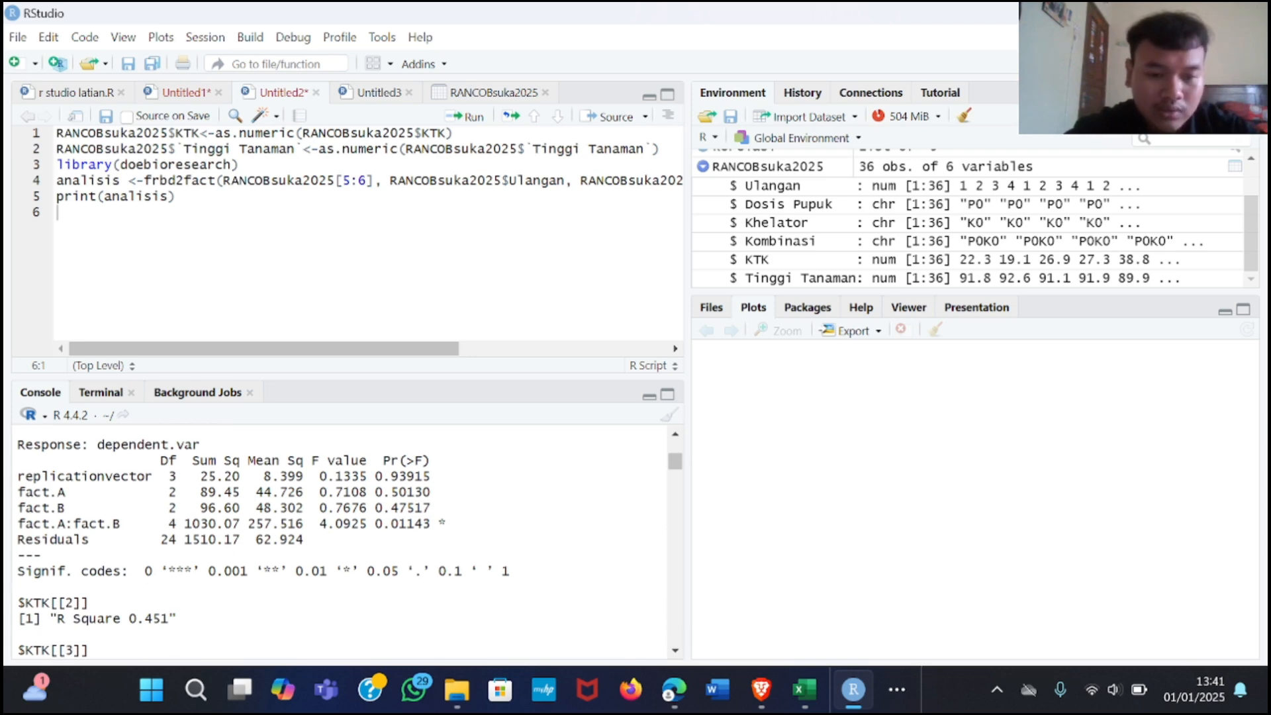
pyautogui.scroll(-7, 350, 539)
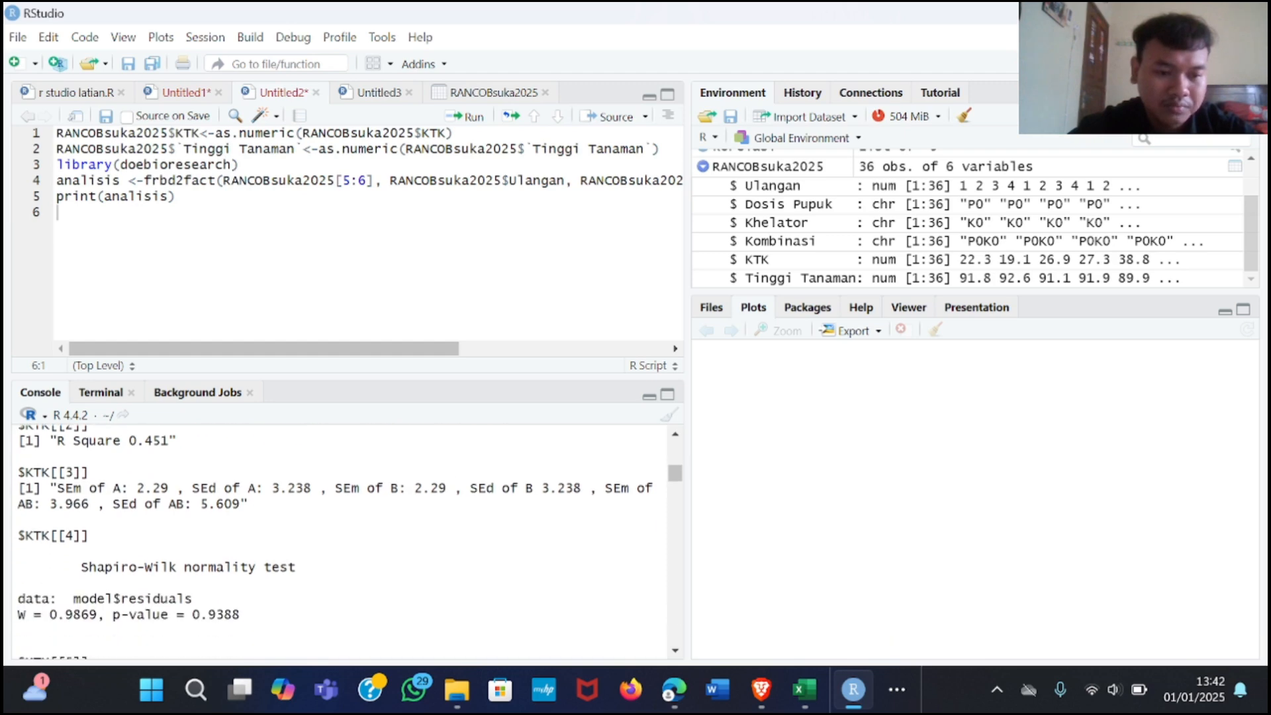
pyautogui.scroll(-1, 334, 543)
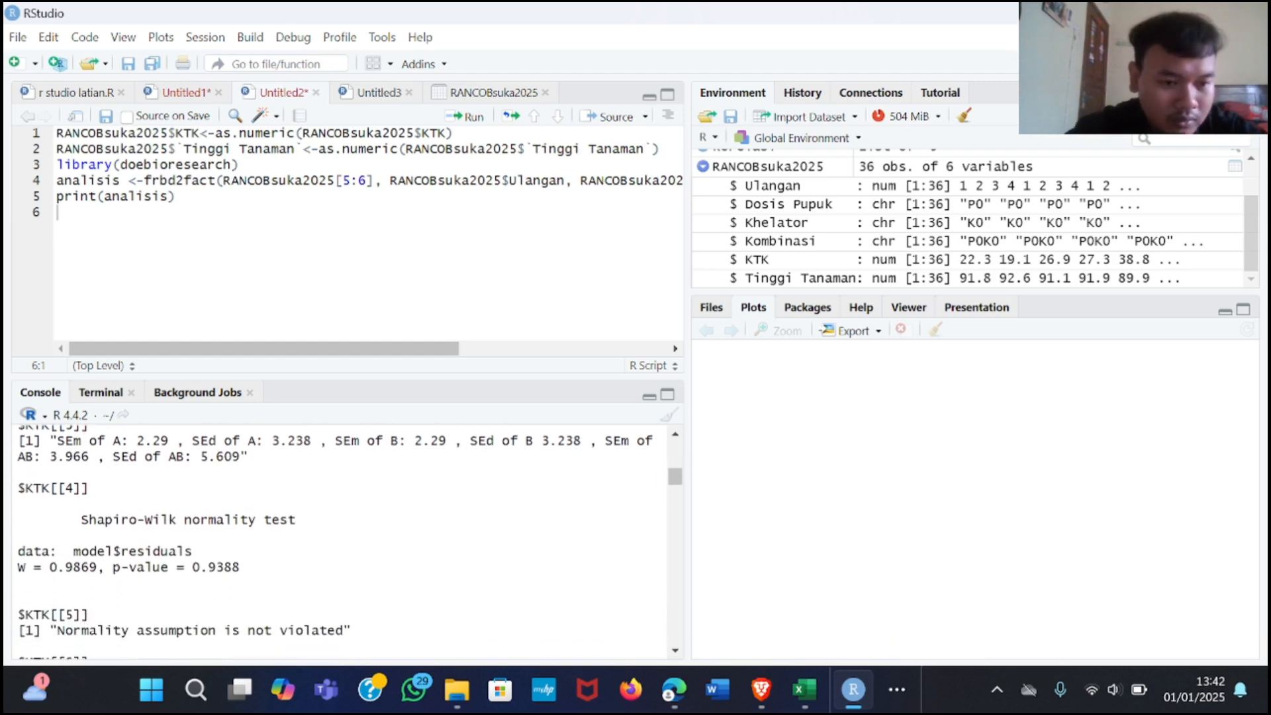
pyautogui.scroll(-1, 348, 541)
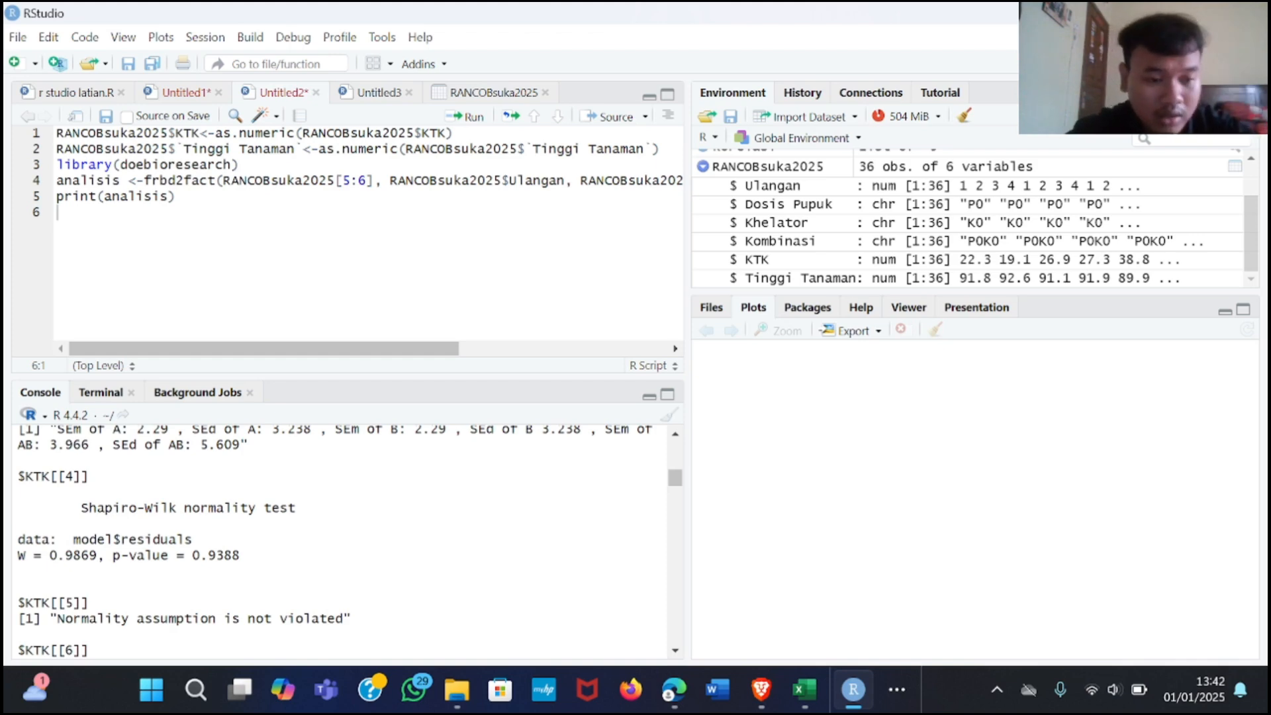
pyautogui.scroll(-5, 350, 545)
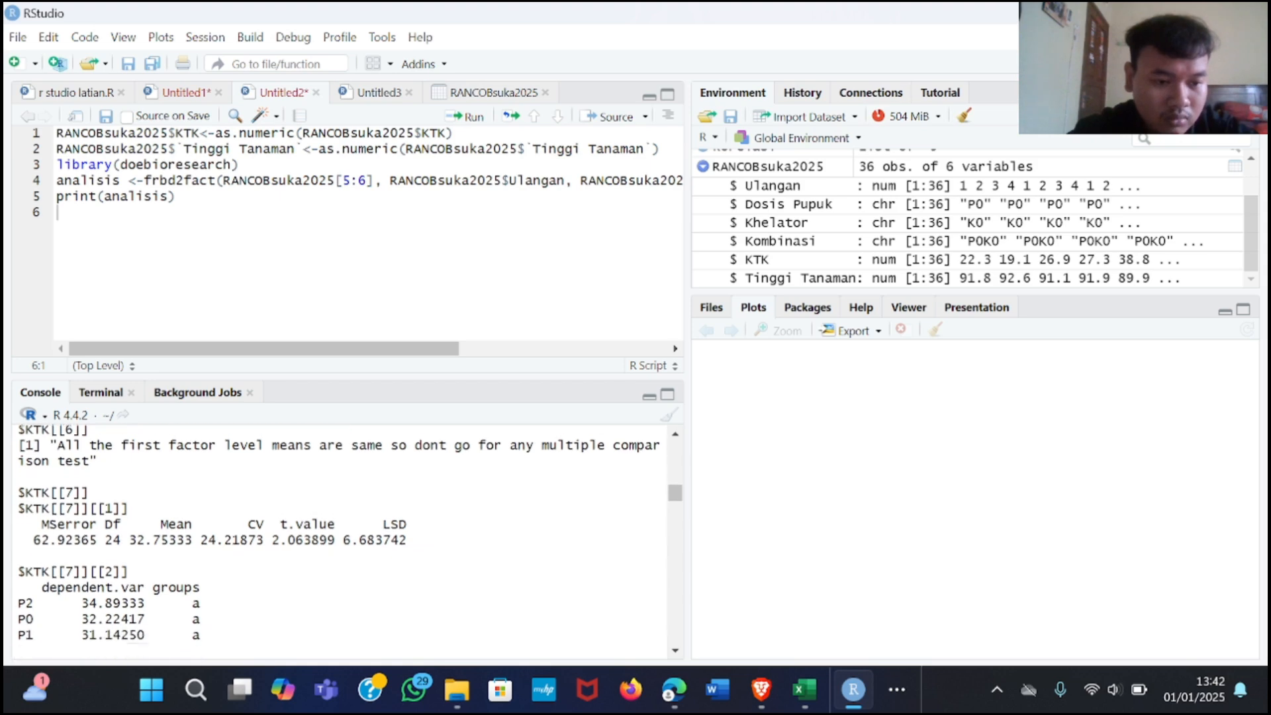
pyautogui.scroll(-1, 350, 544)
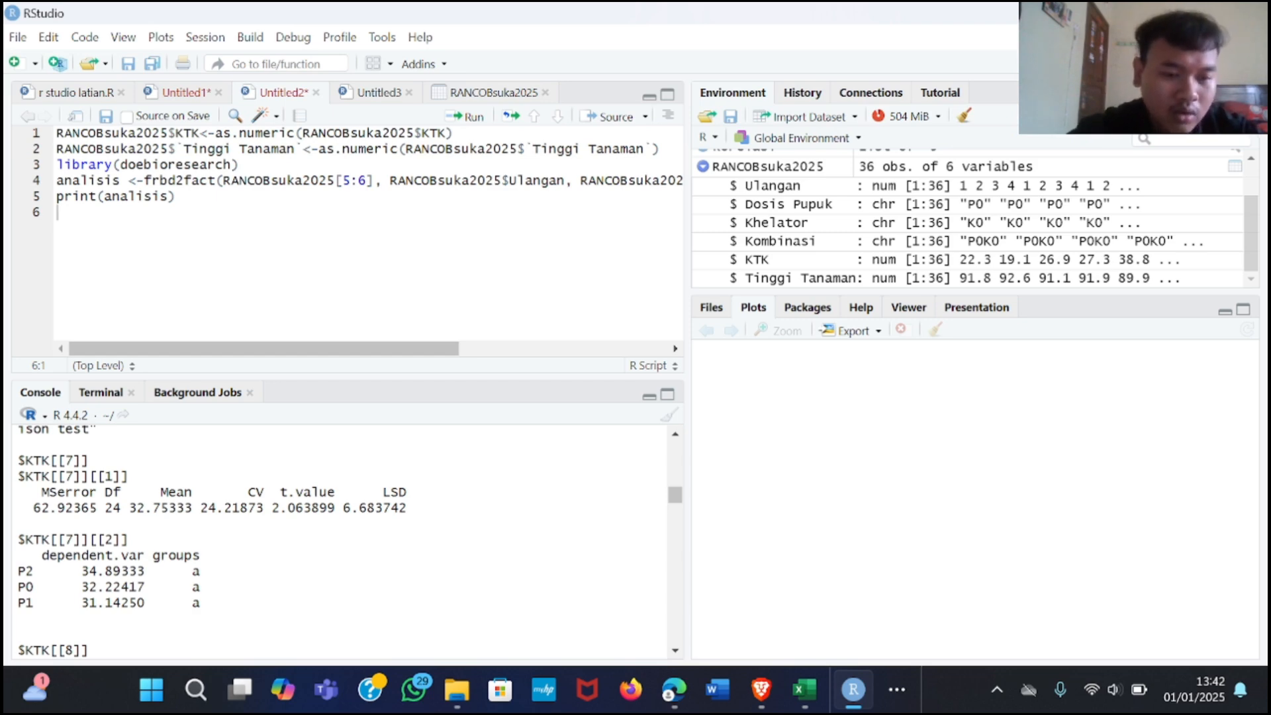
pyautogui.scroll(-3, 338, 542)
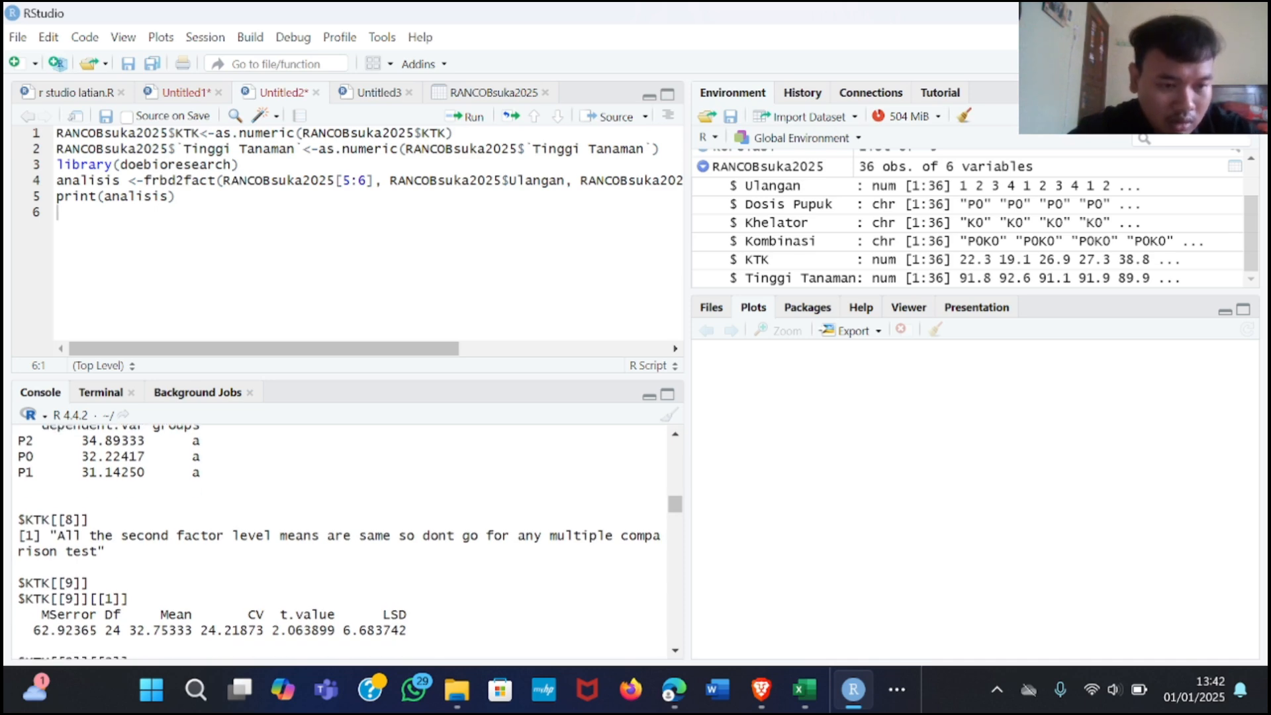
pyautogui.scroll(-2, 347, 541)
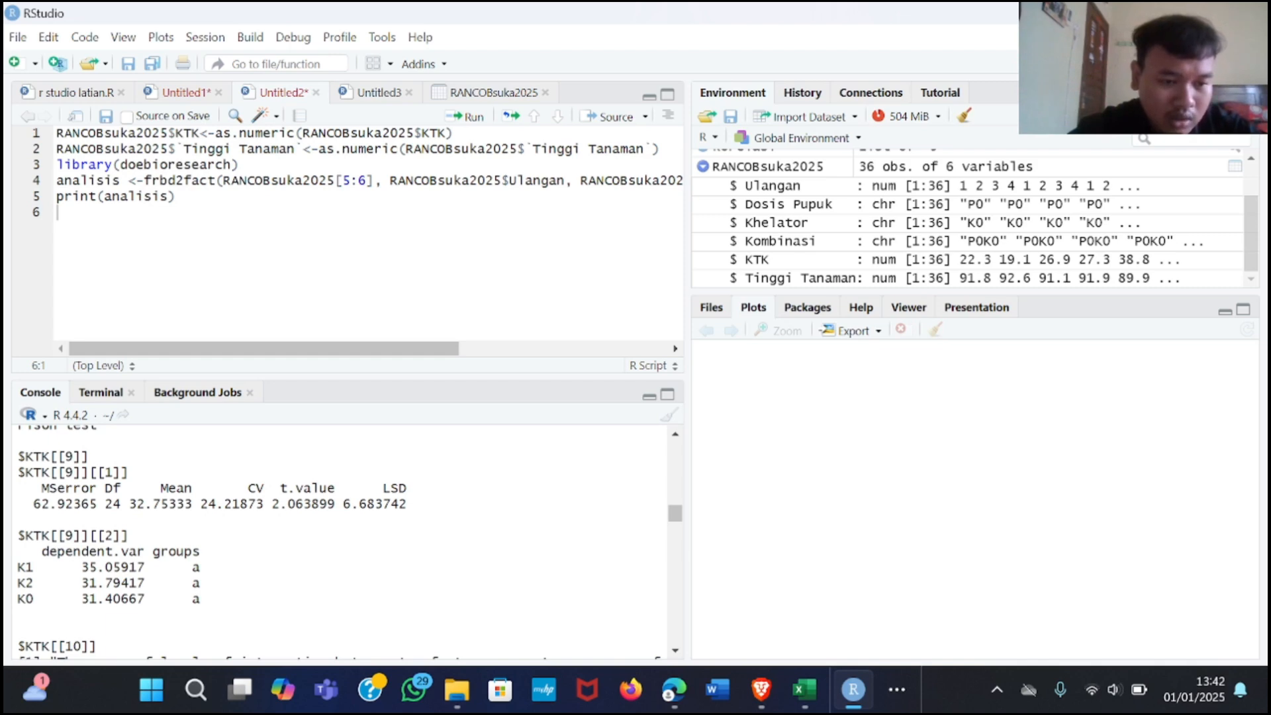
pyautogui.moveTo(90, 568)
pyautogui.mouseDown()
pyautogui.moveTo(184, 568)
pyautogui.moveTo(90, 568)
pyautogui.mouseUp()
pyautogui.click(184, 568)
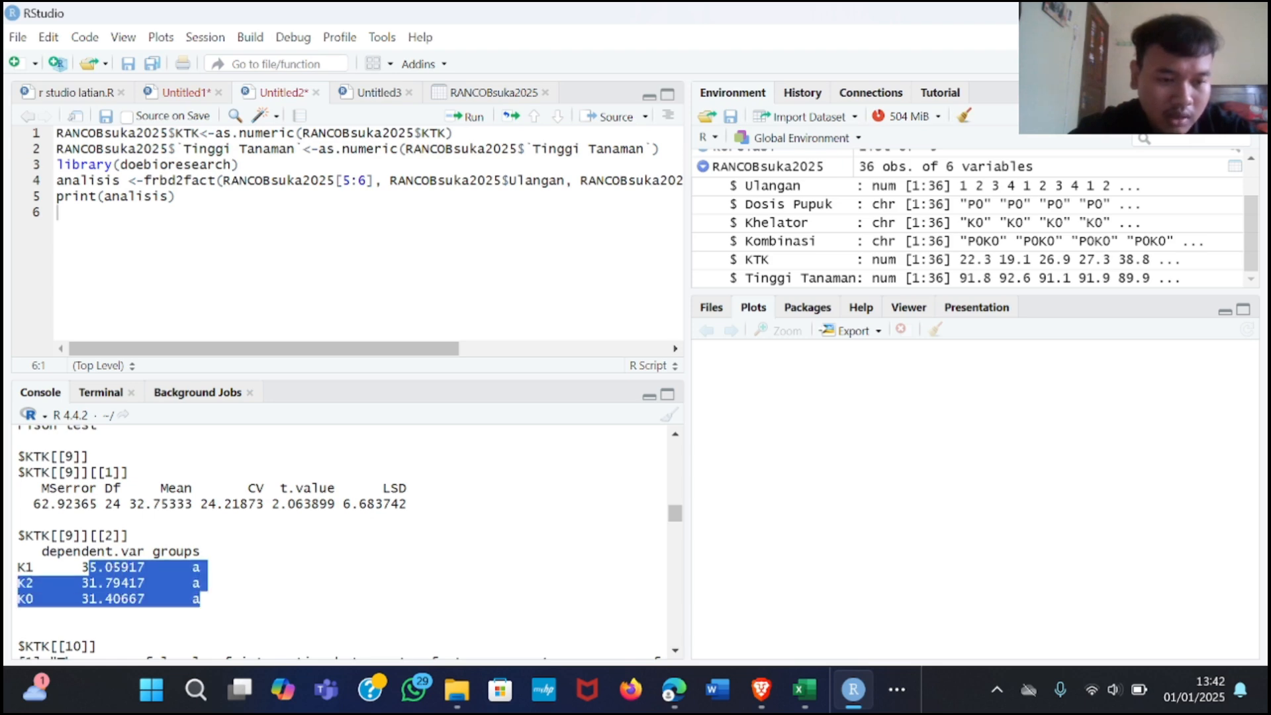
# Step: Examine the mean groupings of the fertilizer and chelator combinations for KTK in $KTK[[11]][[2]]
pyautogui.scroll(-6, 344, 539)
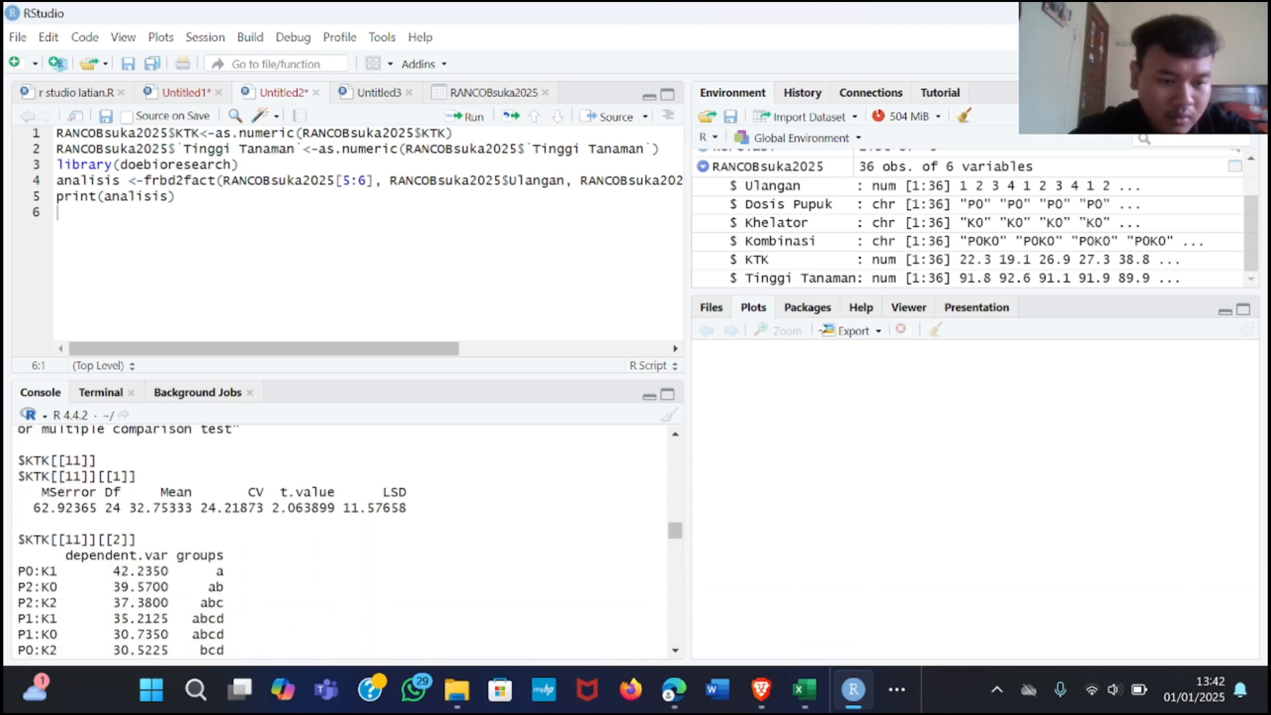
pyautogui.scroll(-5, 345, 540)
pyautogui.scroll(3, 344, 539)
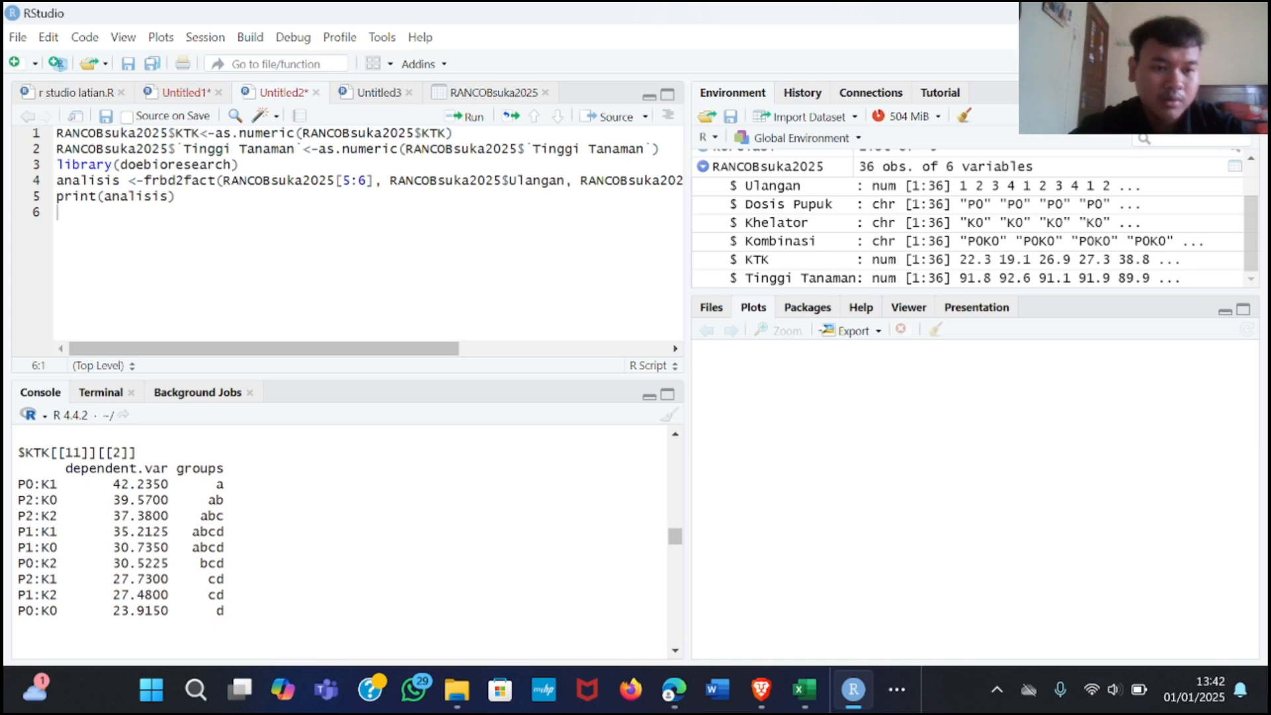
pyautogui.scroll(3, 345, 540)
pyautogui.scroll(-2, 345, 540)
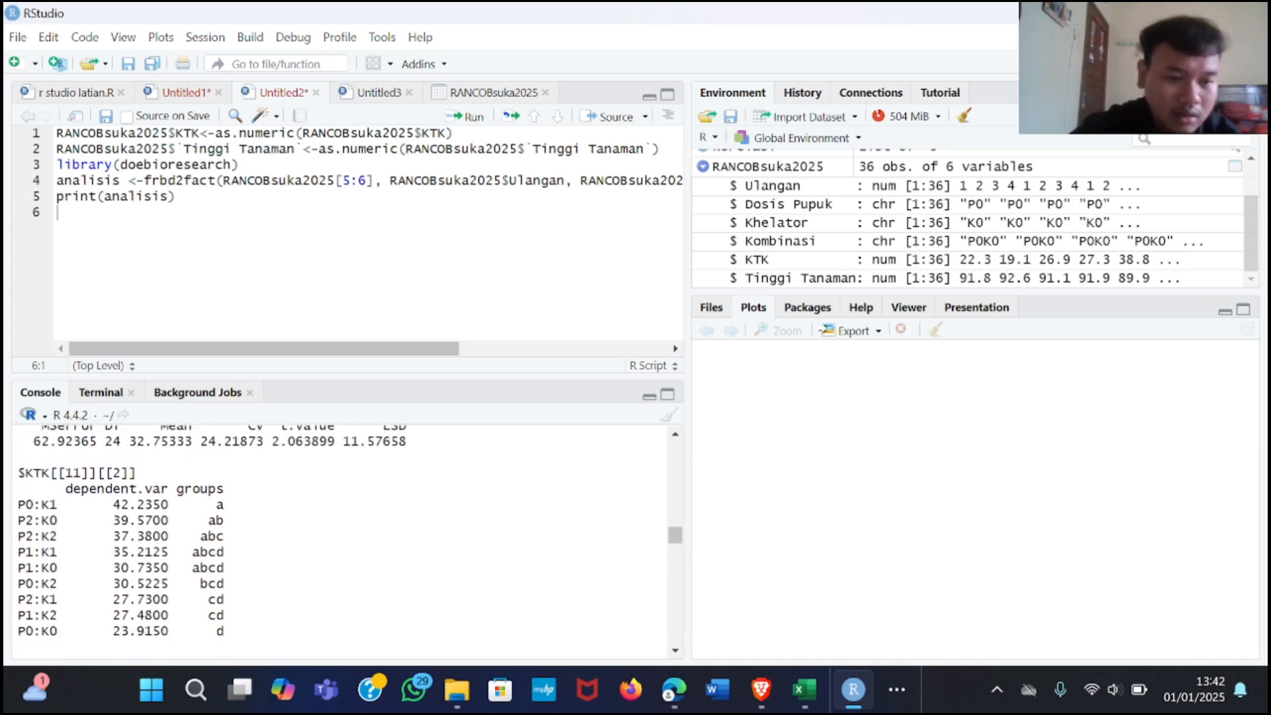
pyautogui.scroll(-1, 344, 539)
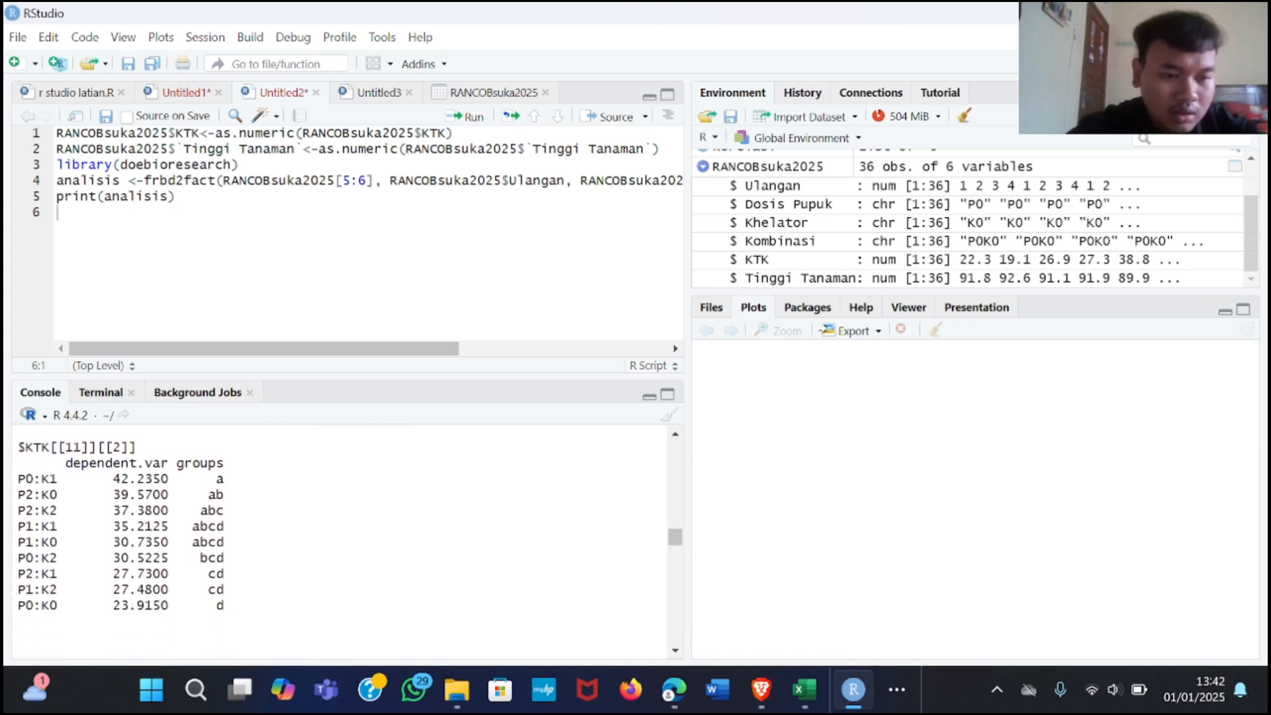
pyautogui.scroll(1, 344, 540)
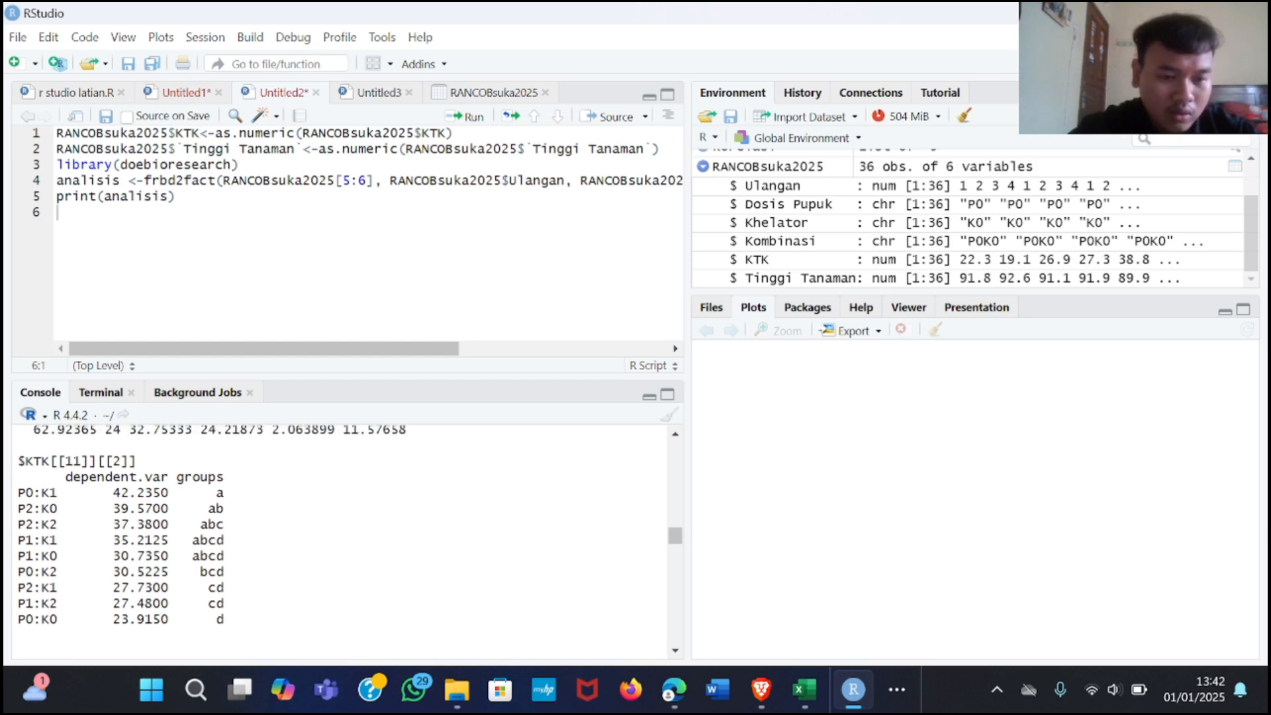
# Step: Compare the group letters of combinations P0:K1 and P0:K0 in the KTK interaction table
pyautogui.moveTo(209, 493); pyautogui.dragTo(224, 493)
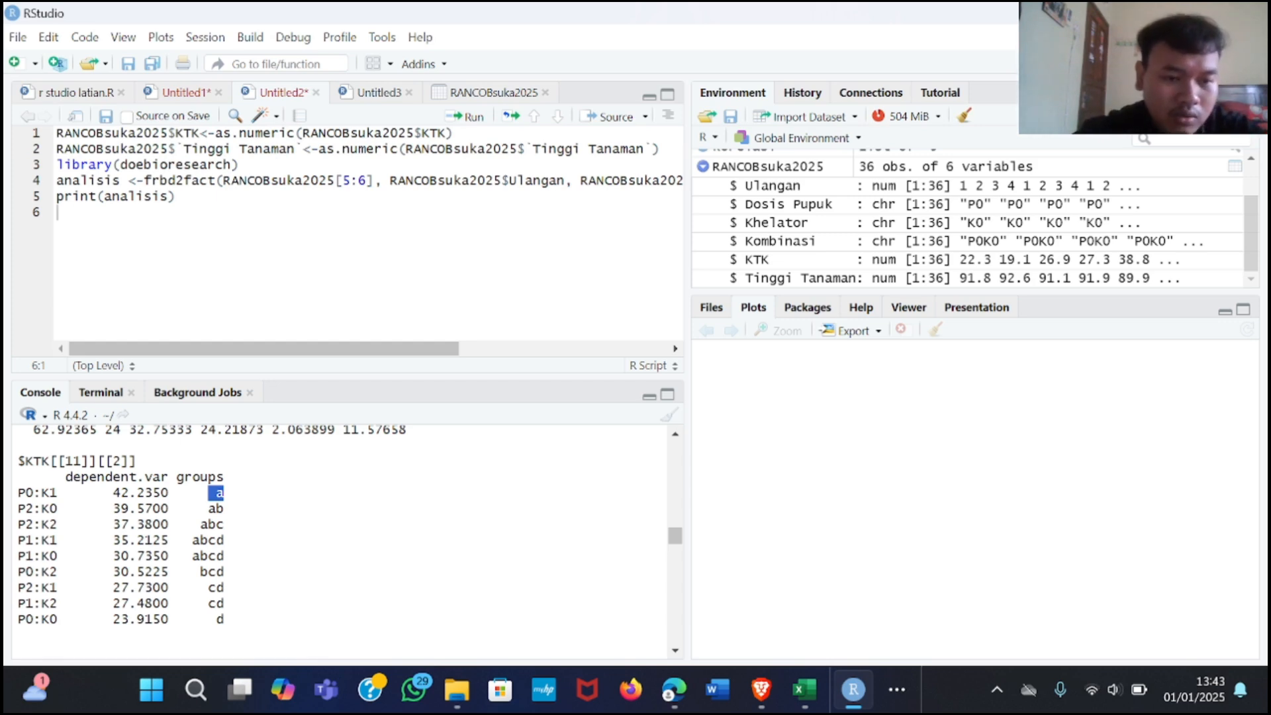
pyautogui.click(224, 495)
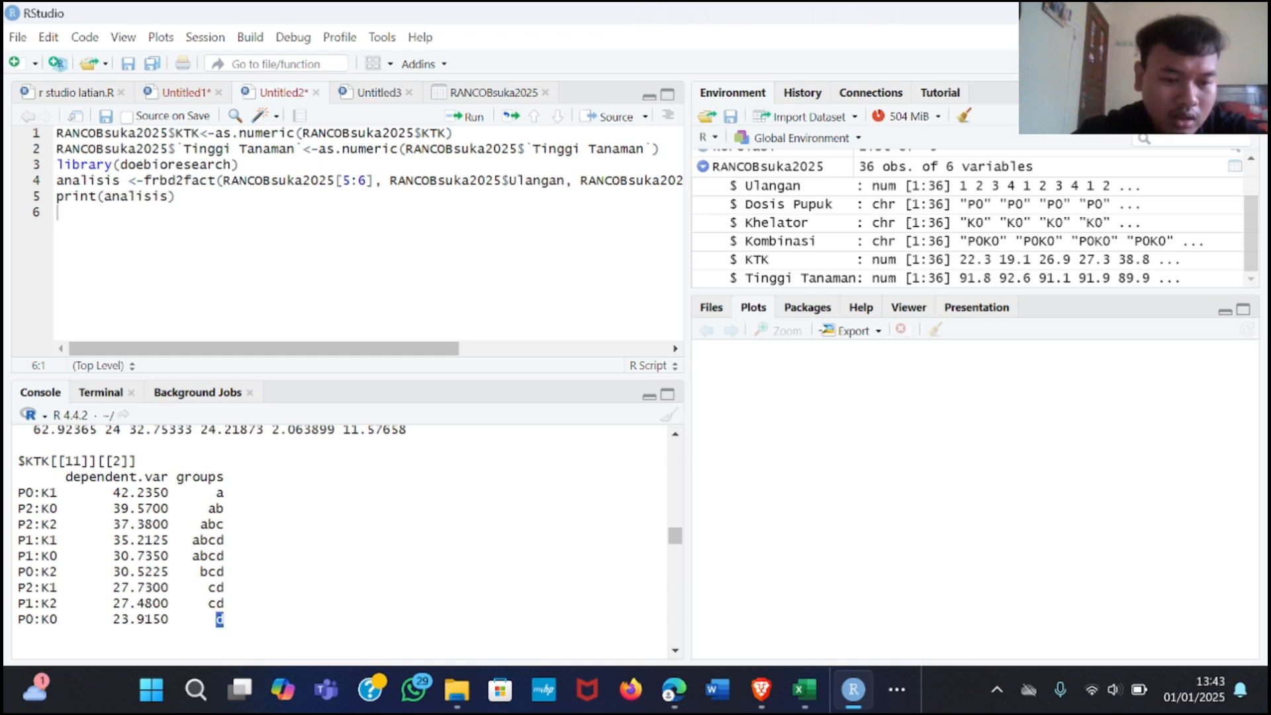
pyautogui.scroll(-1, 219, 620)
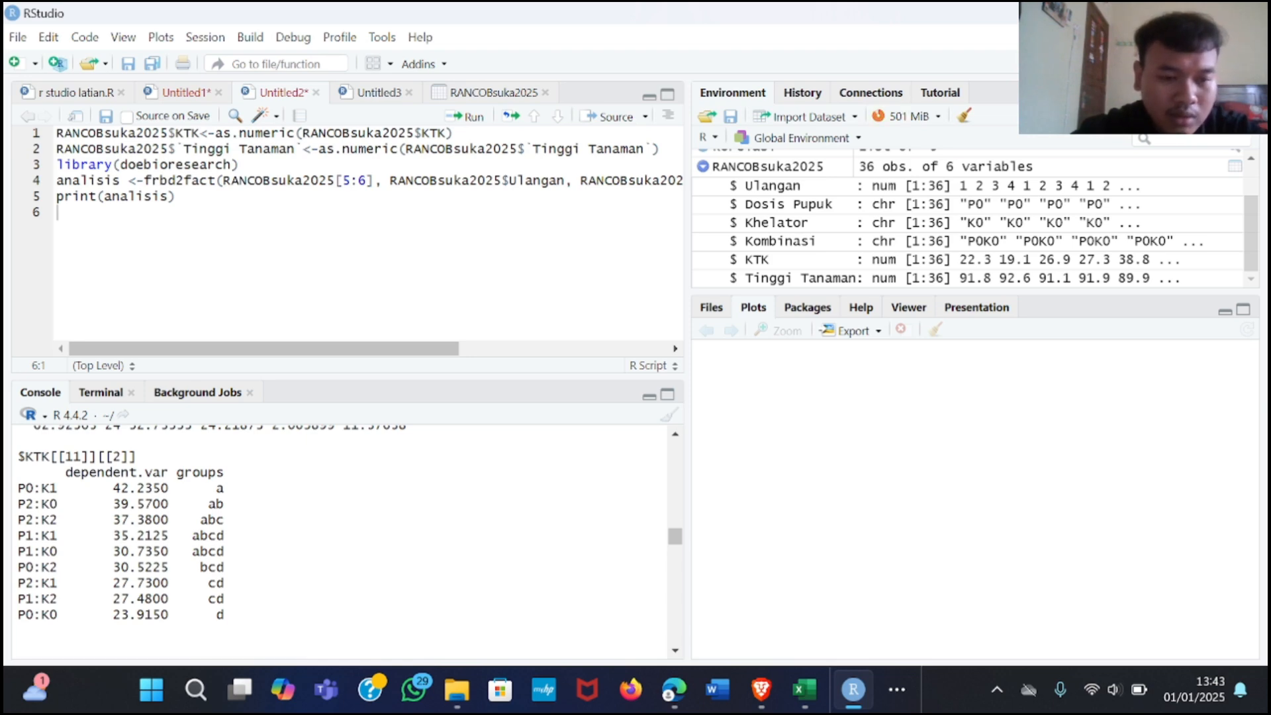
pyautogui.moveTo(224, 489); pyautogui.dragTo(208, 489)
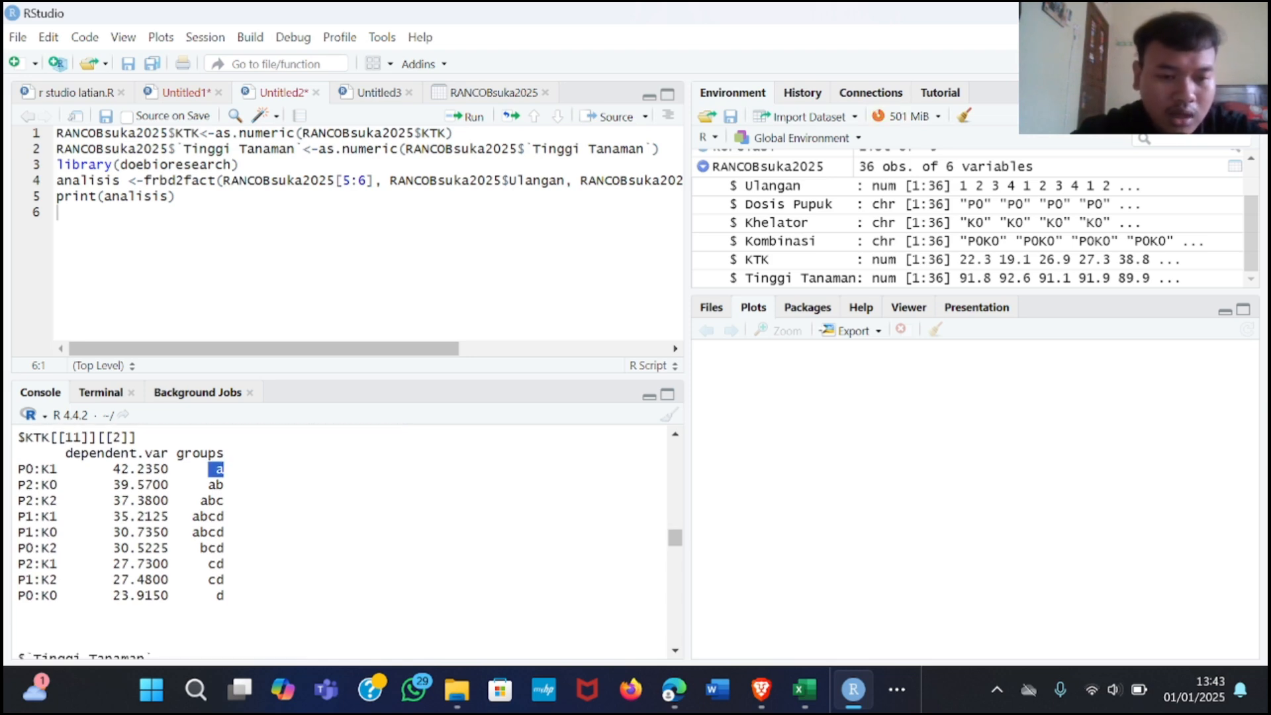
# Step: Examine the analysis of variance table for Tinggi Tanaman, including the significance marks of fact.A, fact.B and their interaction
pyautogui.scroll(-5, 348, 541)
pyautogui.scroll(-1, 347, 542)
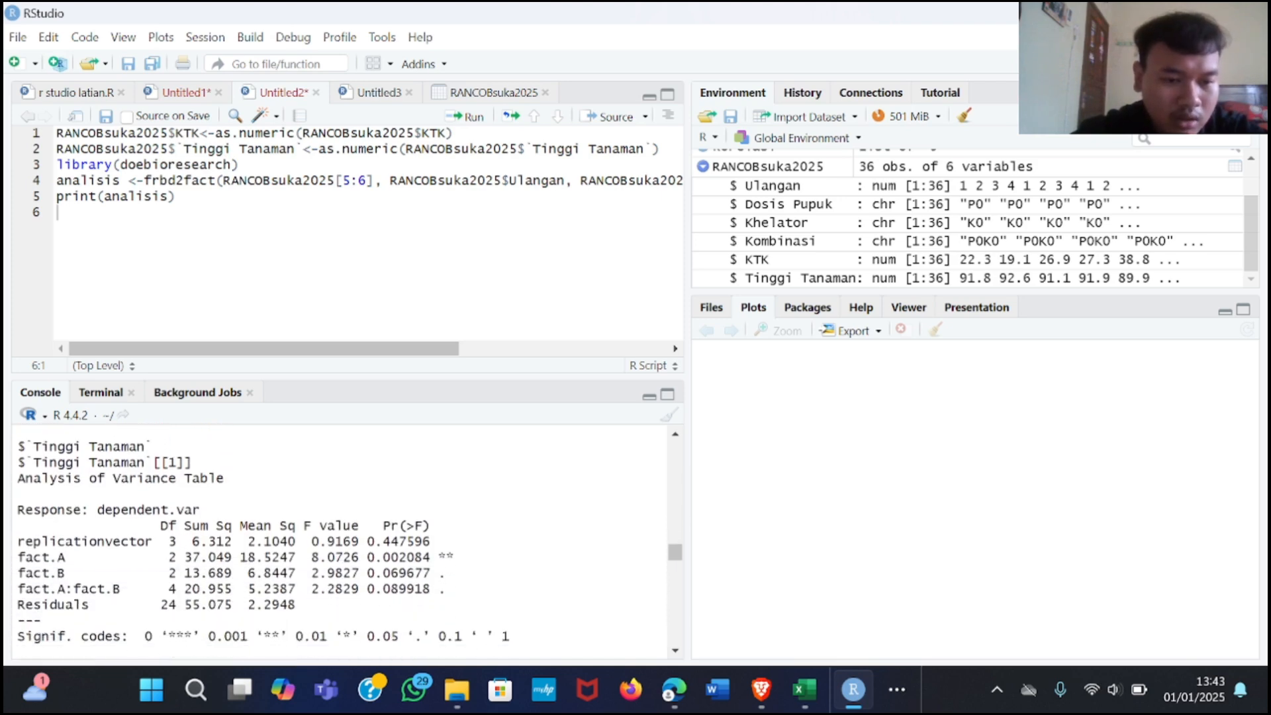
pyautogui.scroll(-1, 263, 548)
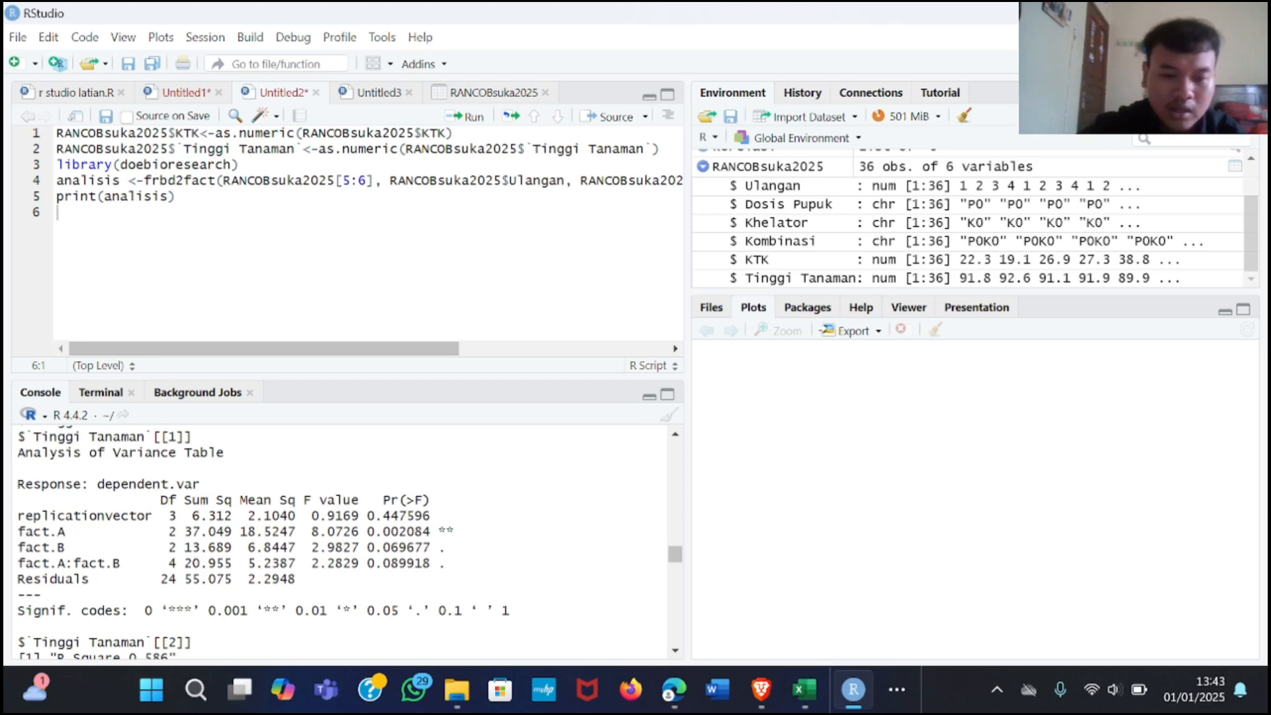
pyautogui.moveTo(431, 531); pyautogui.dragTo(455, 531)
pyautogui.click(456, 533)
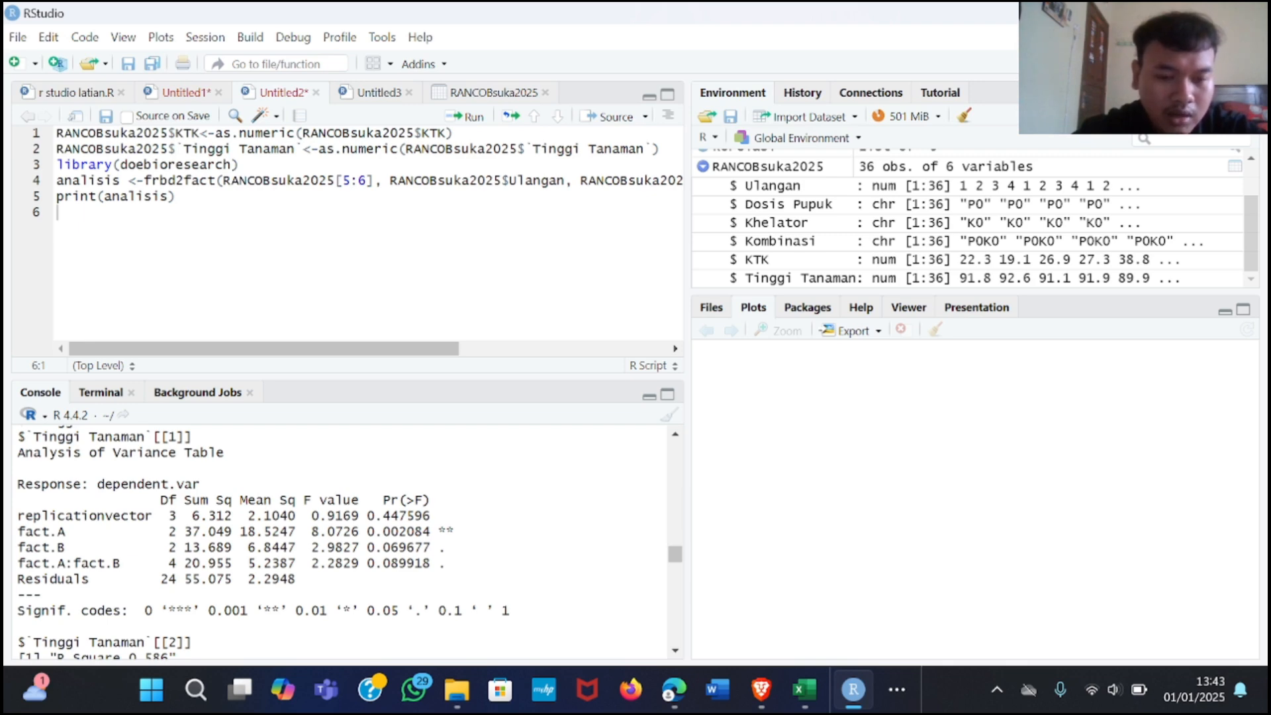
pyautogui.scroll(-1, 340, 543)
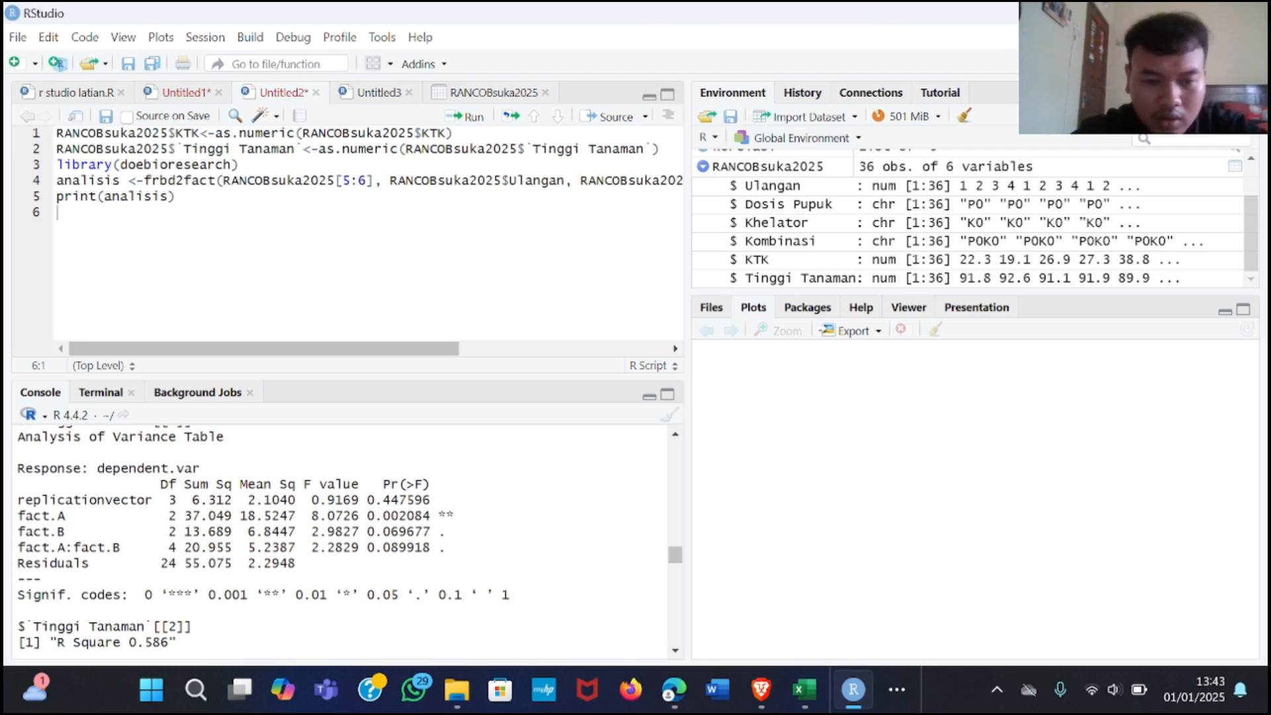
pyautogui.scroll(-1, 340, 537)
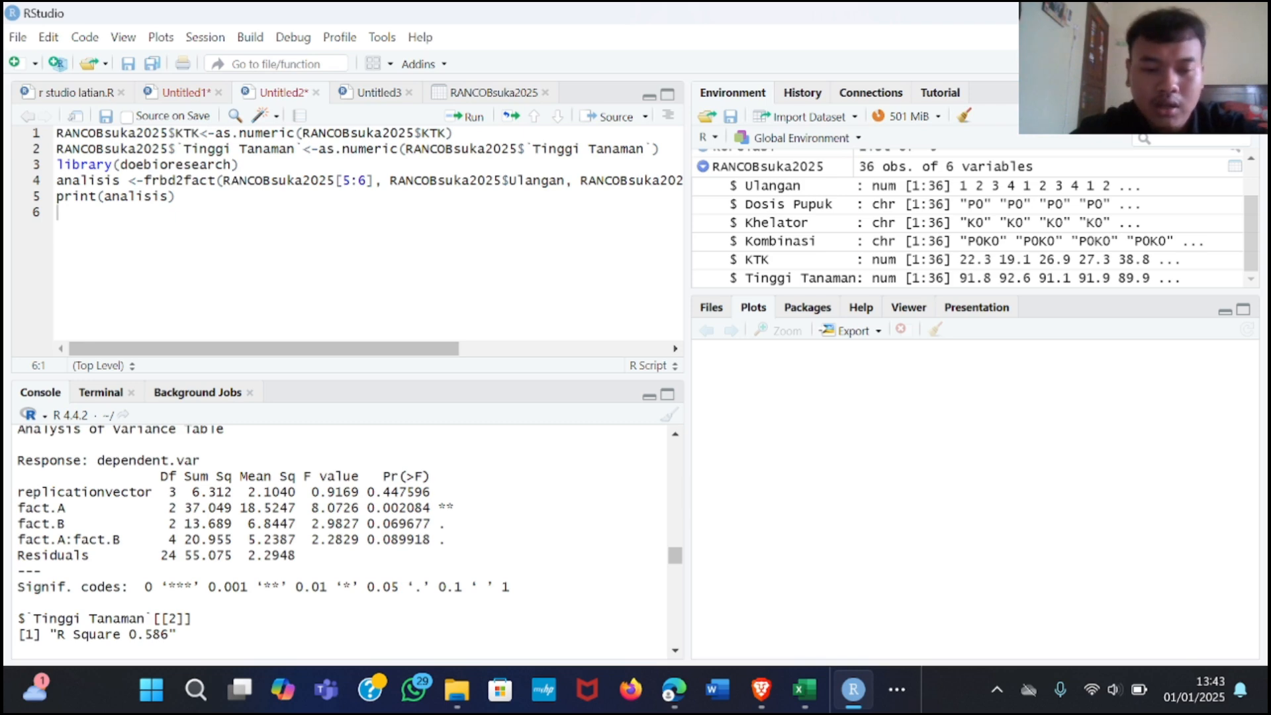
# Step: Review the R Square, standard errors and Shapiro-Wilk normality test for Tinggi Tanaman
pyautogui.scroll(-3, 340, 543)
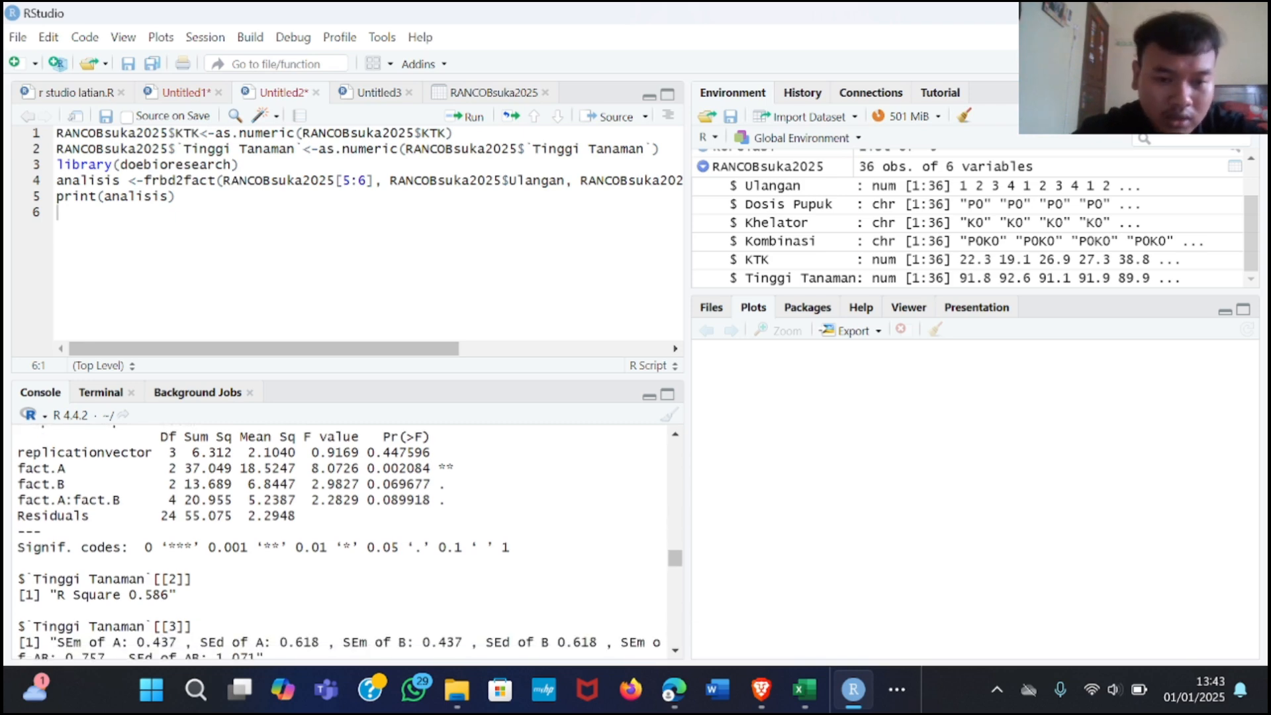
pyautogui.scroll(1, 340, 543)
pyautogui.scroll(-5, 341, 543)
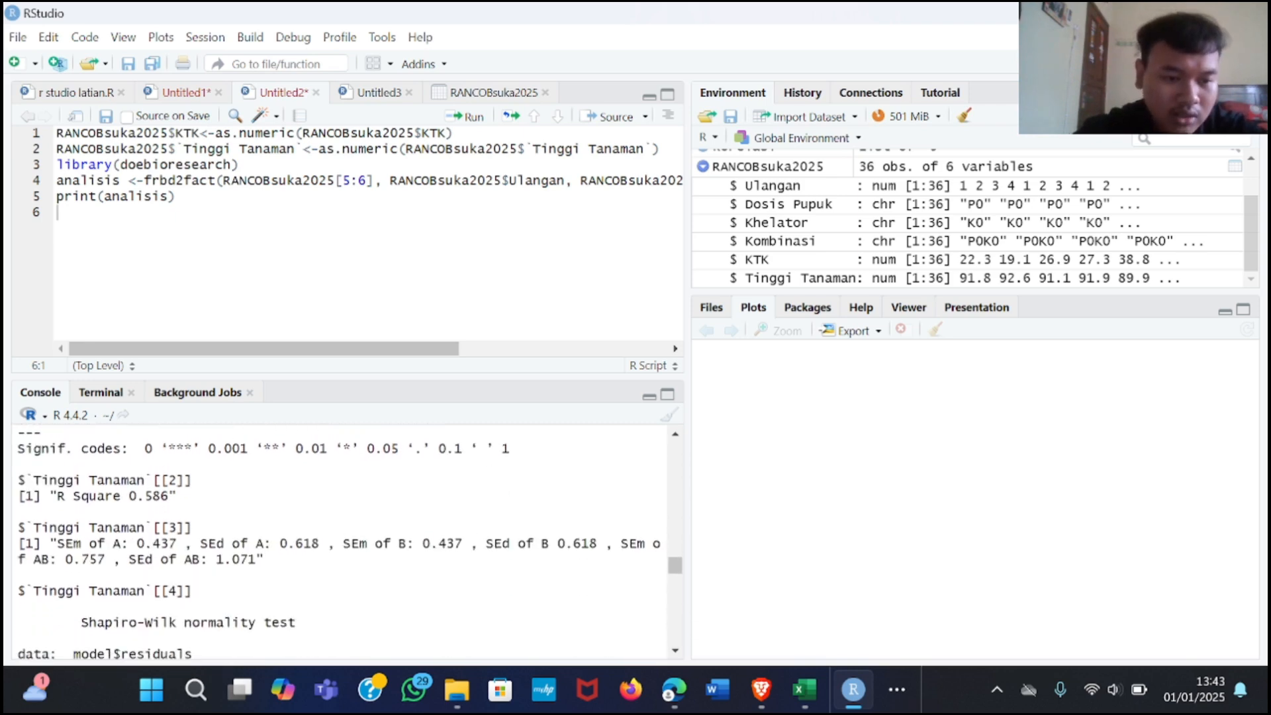
pyautogui.scroll(-3, 340, 543)
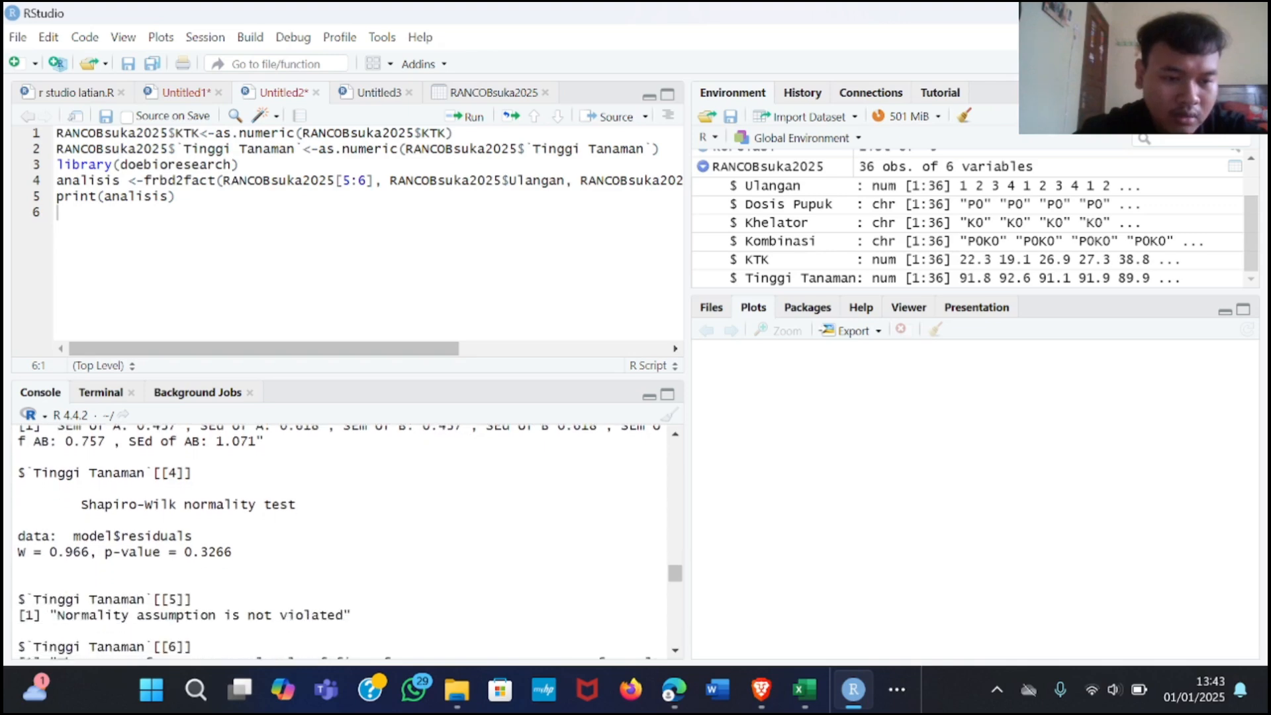
pyautogui.scroll(-1, 340, 543)
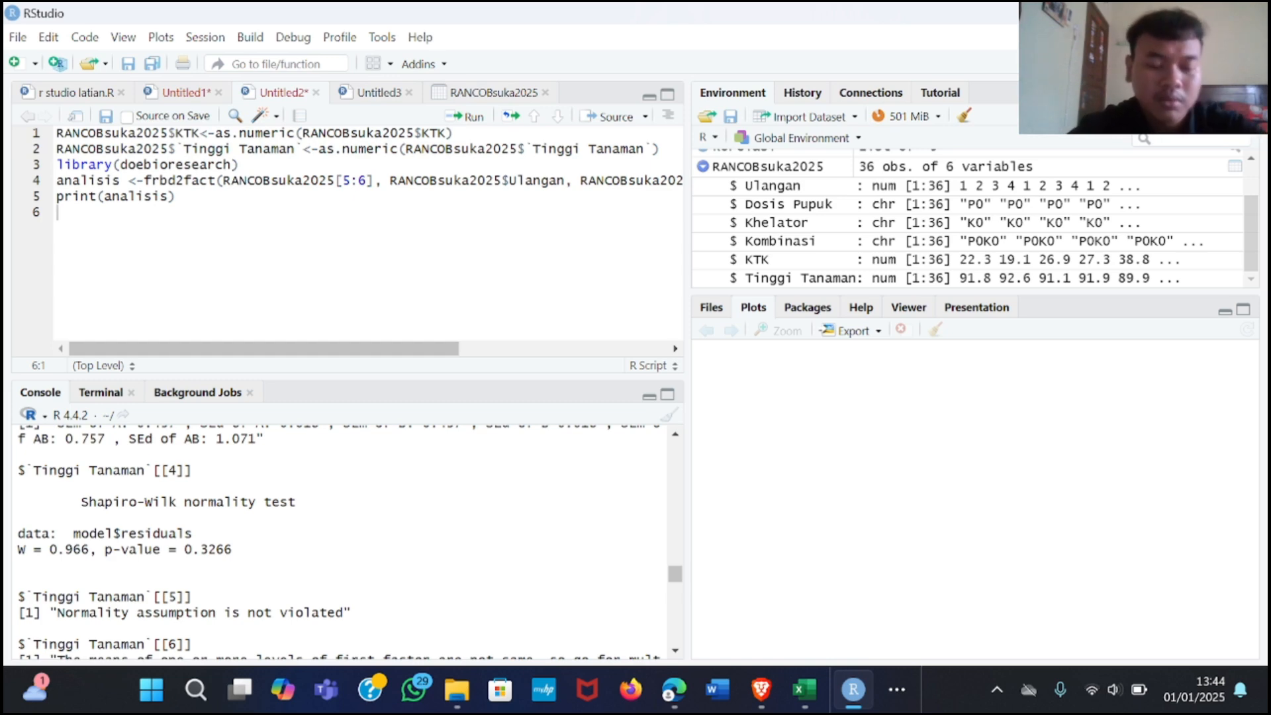
# Step: Compare the mean groupings of fertilizer levels P0, P1 and P2 for Tinggi Tanaman in the first-factor comparison
pyautogui.scroll(-5, 338, 543)
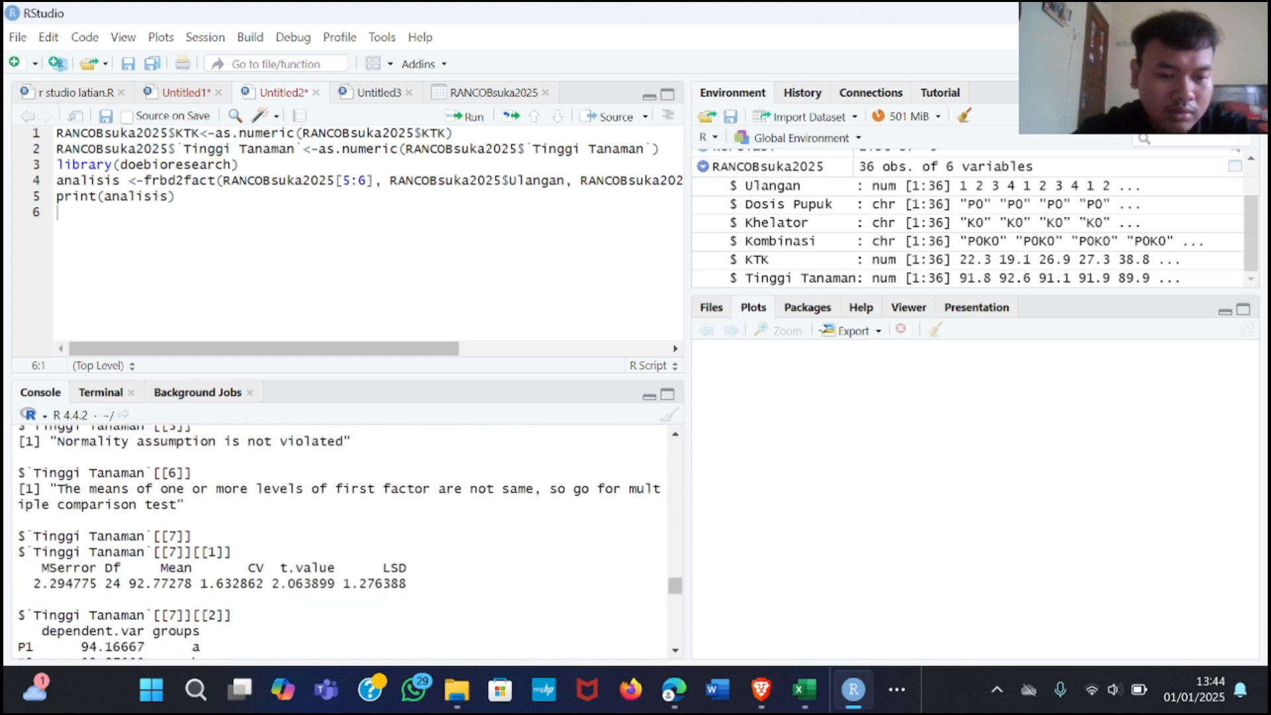
pyautogui.scroll(-4, 339, 543)
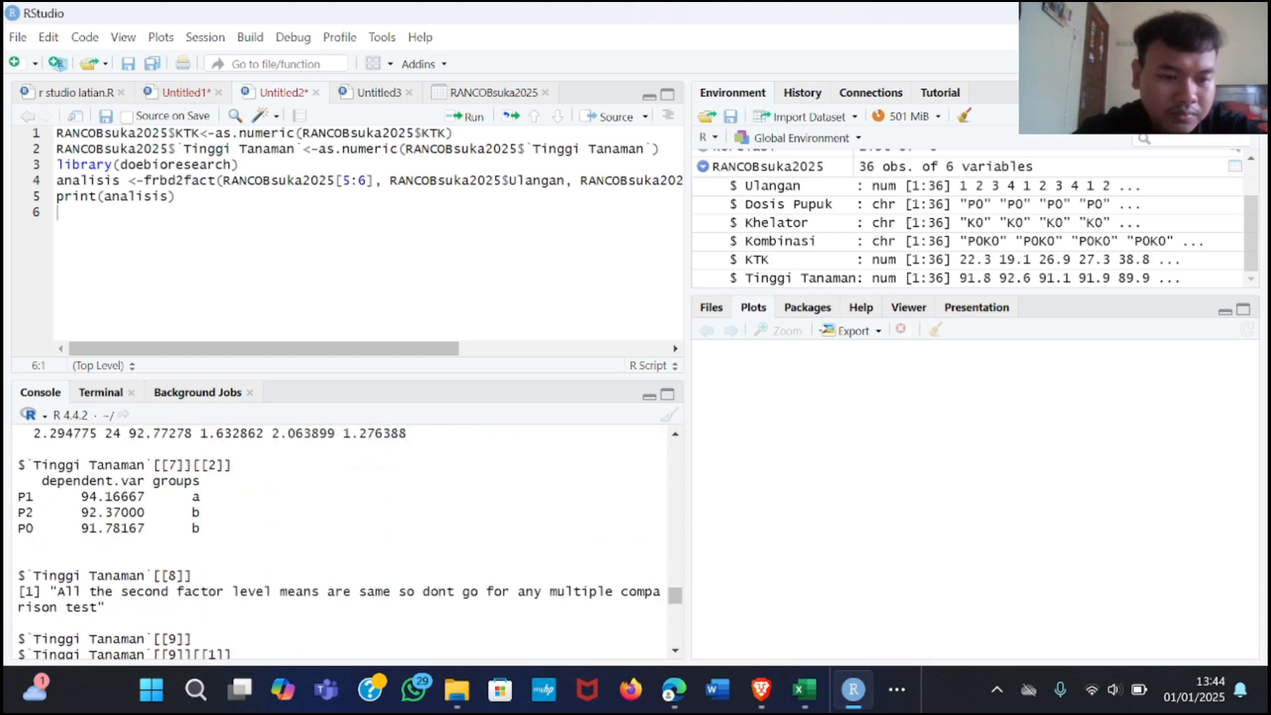
pyautogui.scroll(3, 338, 543)
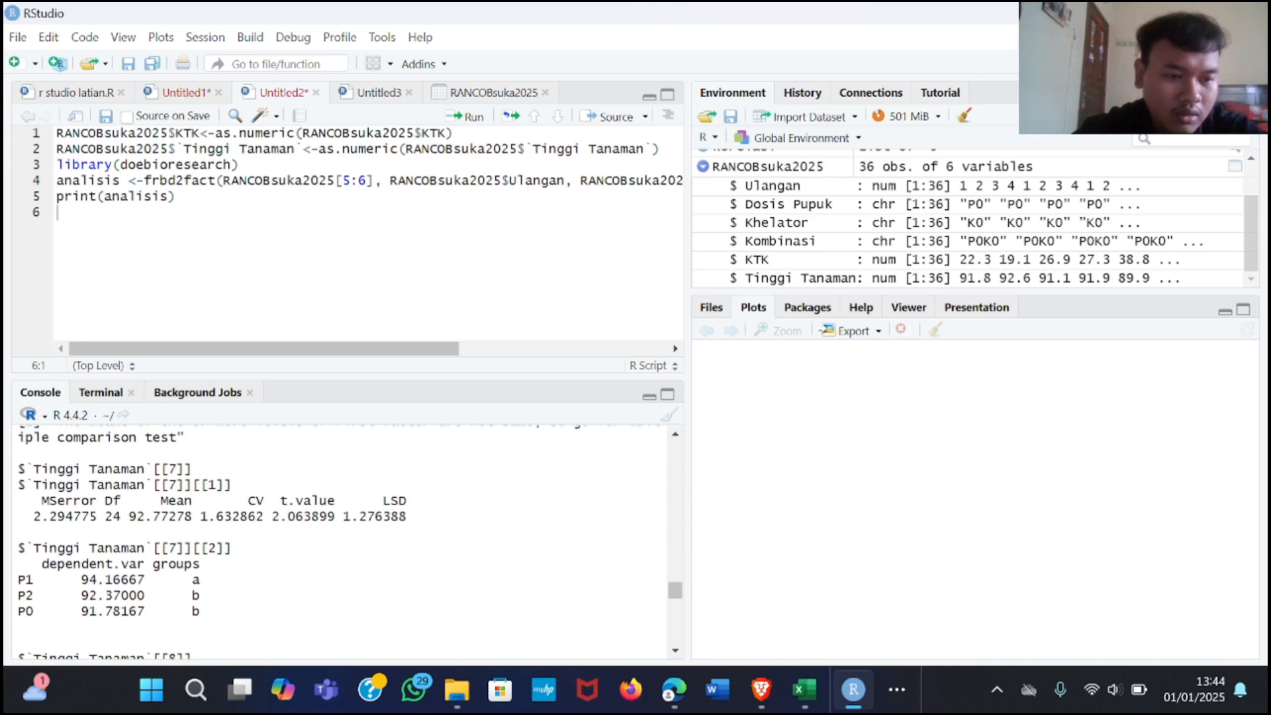
pyautogui.scroll(-1, 350, 543)
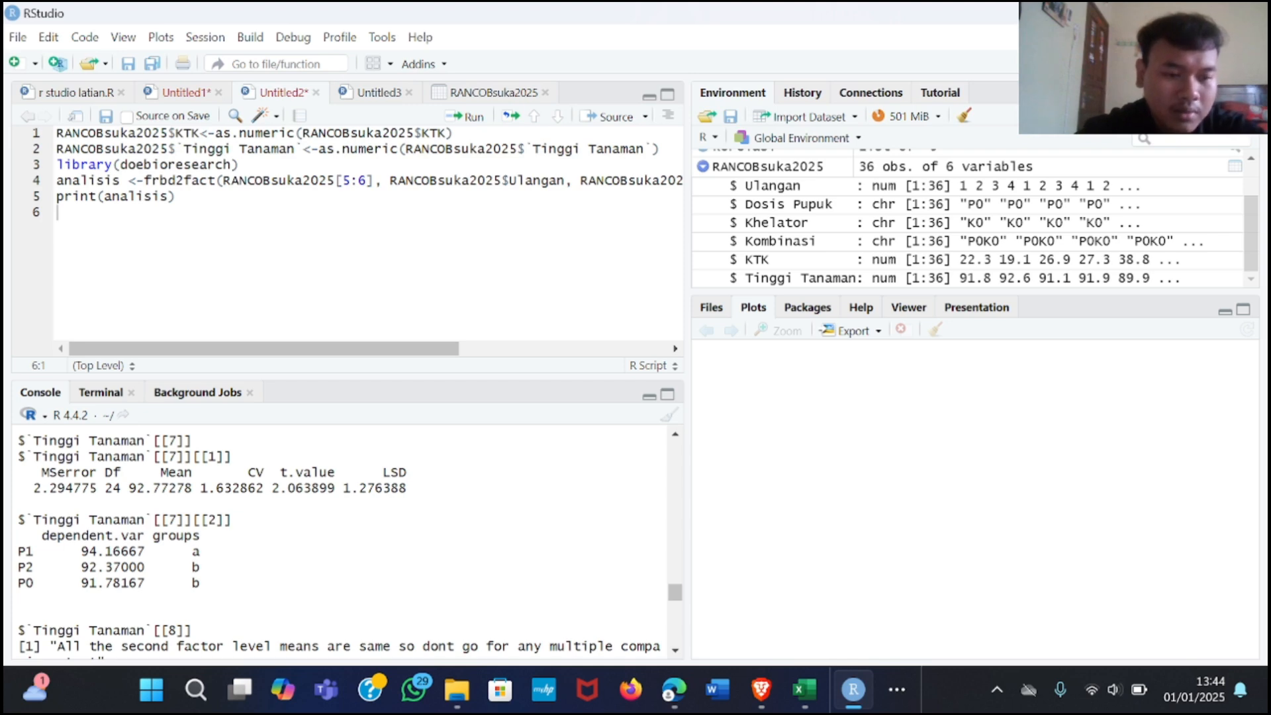
pyautogui.moveTo(186, 551); pyautogui.dragTo(201, 567)
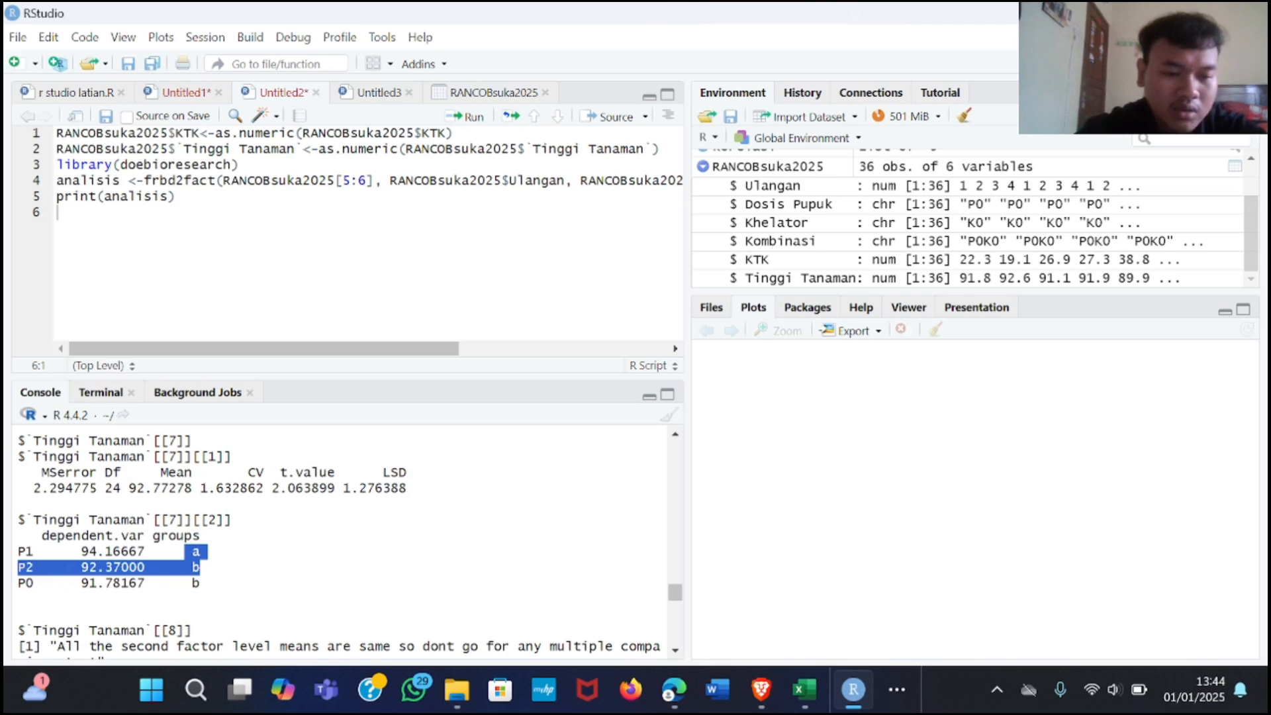
pyautogui.click(200, 569)
pyautogui.moveTo(186, 552); pyautogui.dragTo(201, 567)
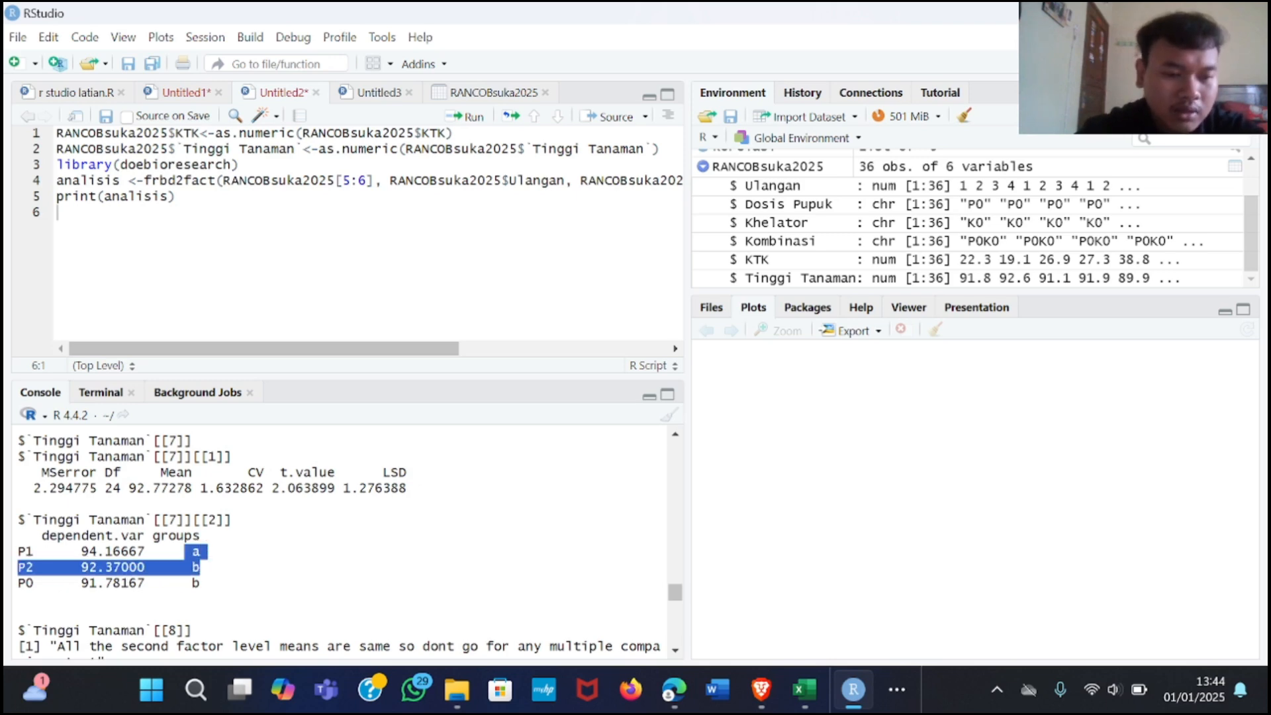
pyautogui.click(201, 569)
pyautogui.moveTo(177, 566); pyautogui.dragTo(200, 583)
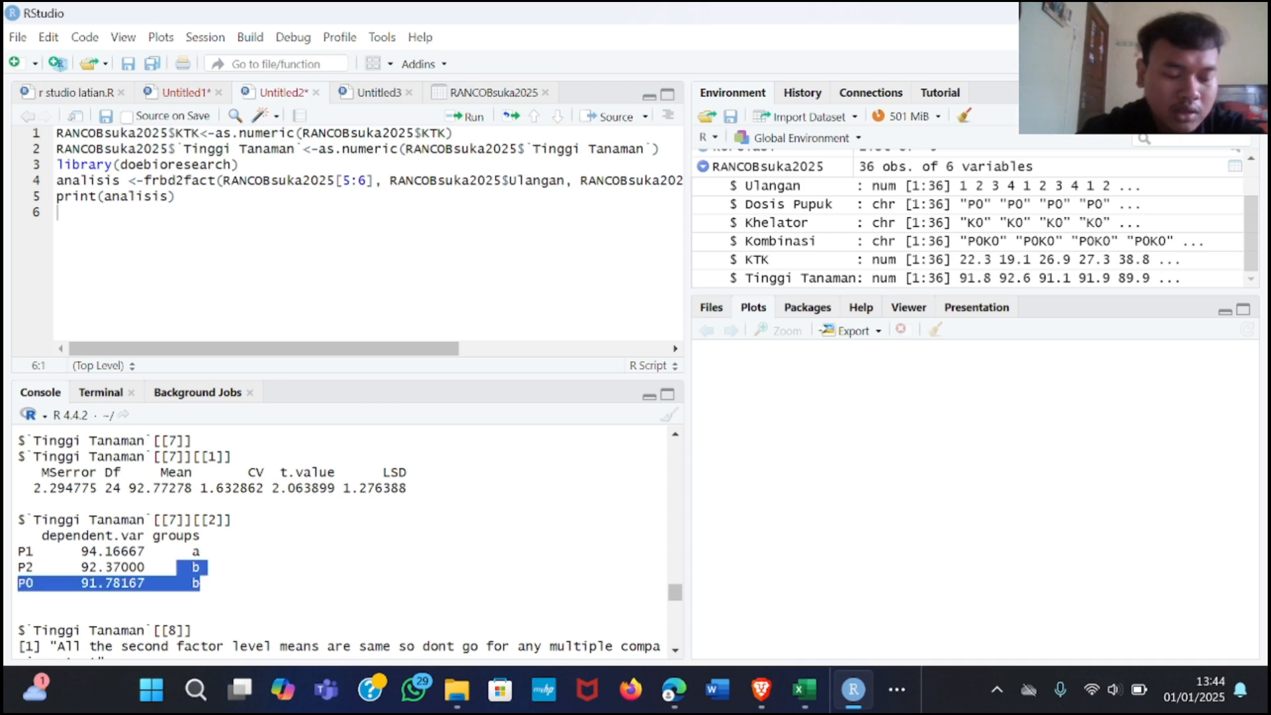
pyautogui.scroll(-1, 338, 539)
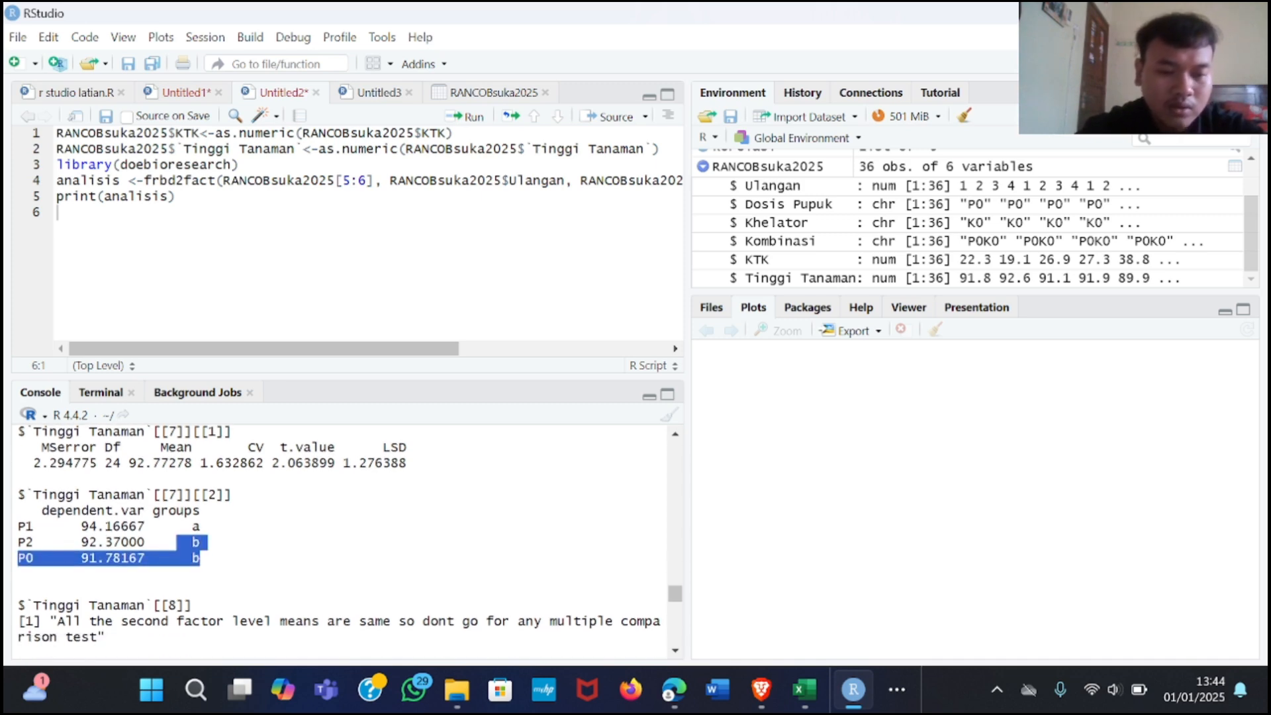
# Step: Review the mean groupings of chelator levels K0, K1 and K2 for Tinggi Tanaman and the note on the interaction means
pyautogui.scroll(-6, 349, 539)
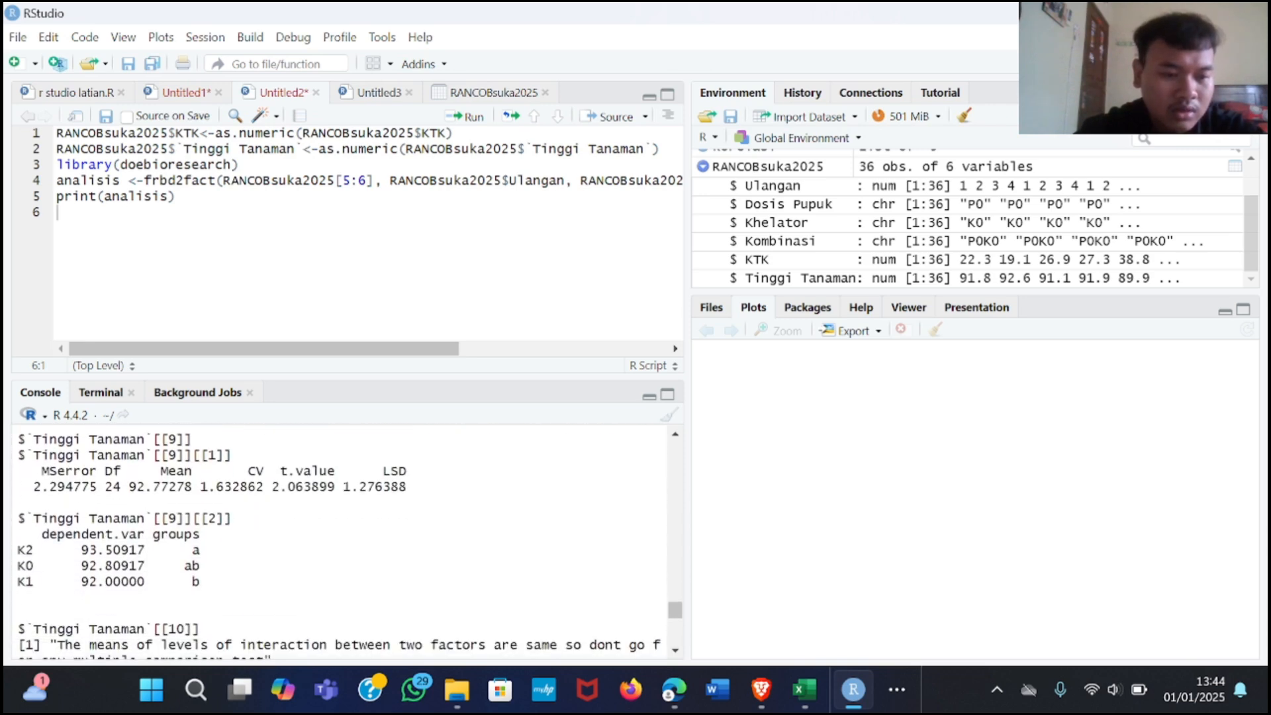
pyautogui.moveTo(184, 549); pyautogui.dragTo(200, 582)
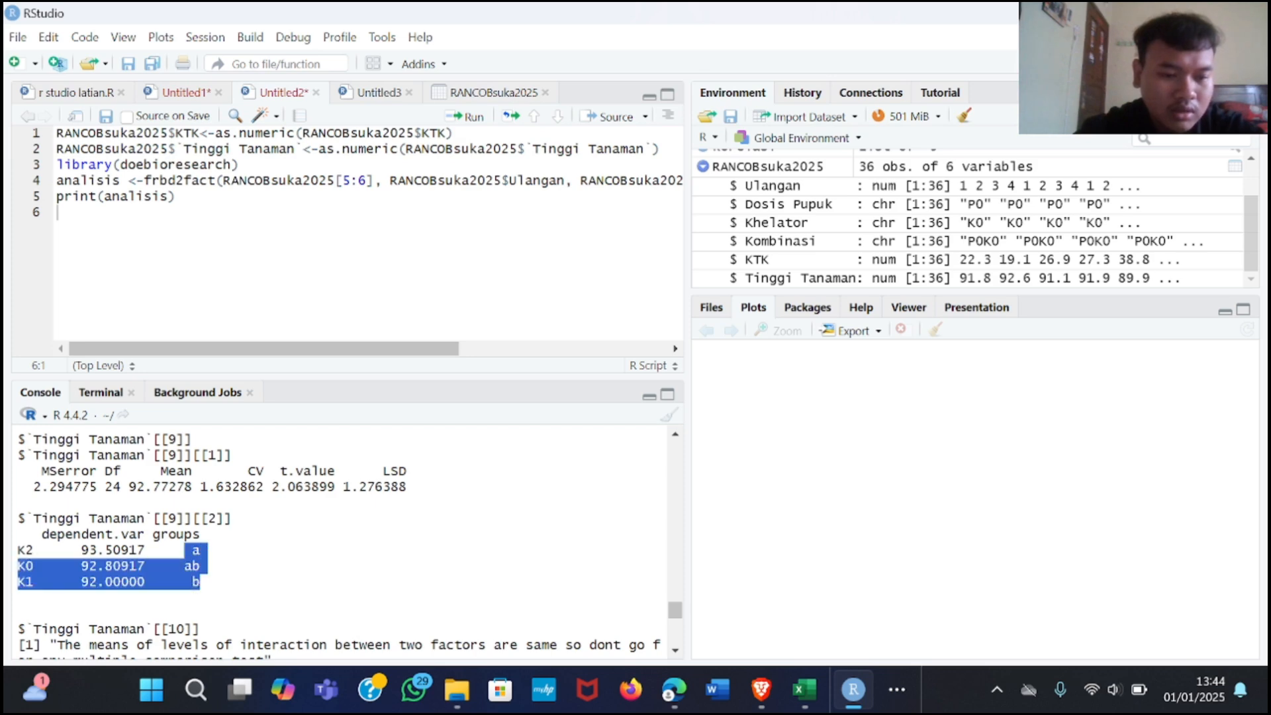
pyautogui.scroll(-4, 344, 543)
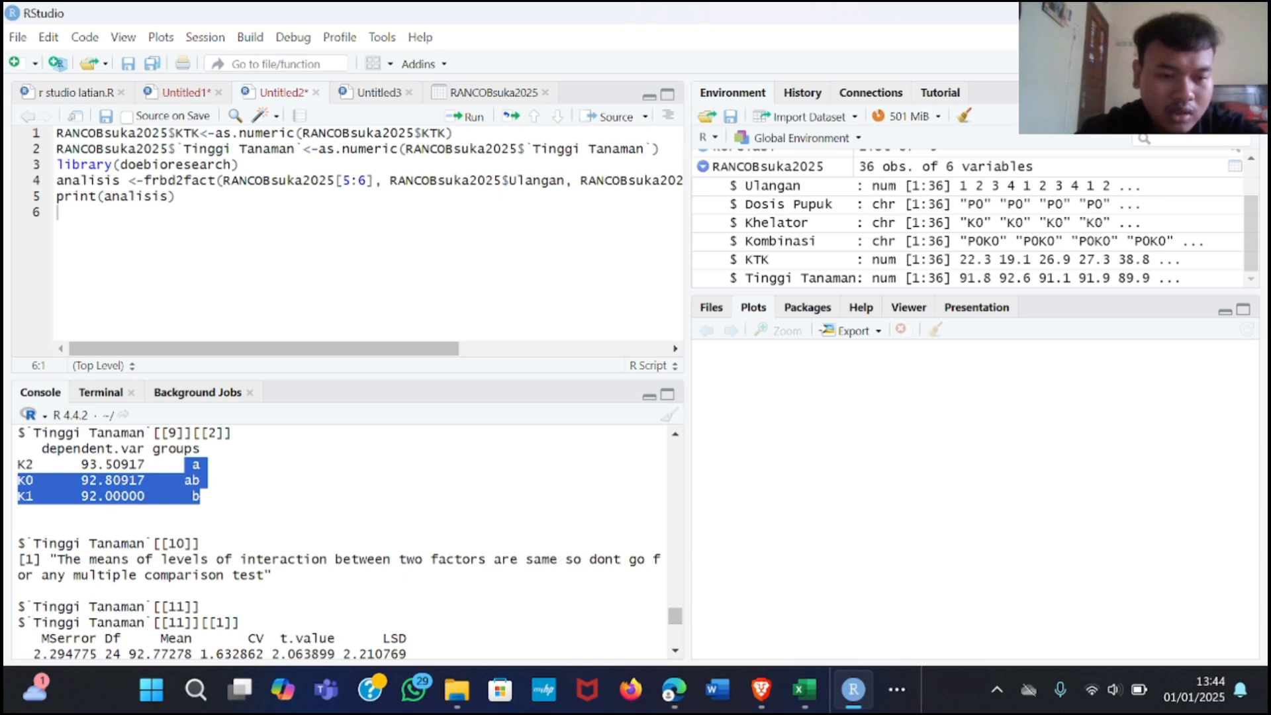
# Step: Examine the mean groupings of the fertilizer and chelator combinations for Tinggi Tanaman, comparing the letters of P1:K2 and P0:K1
pyautogui.scroll(-10, 338, 543)
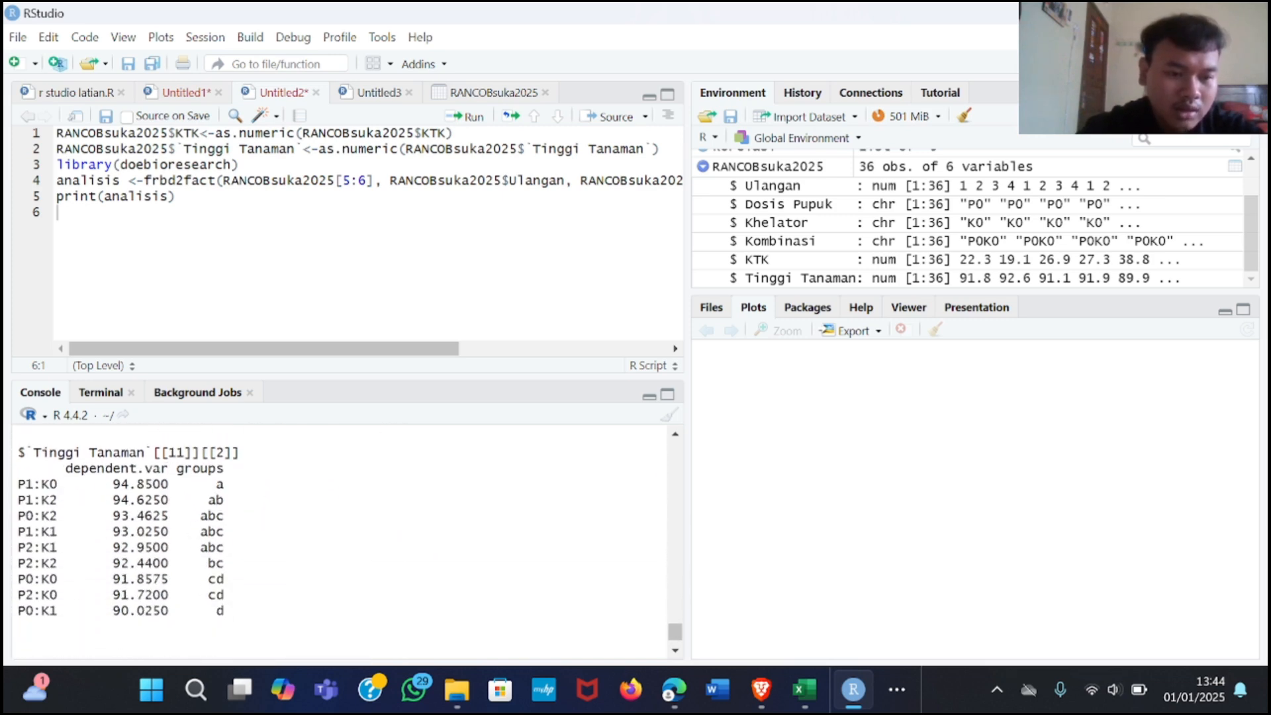
pyautogui.scroll(-1, 344, 543)
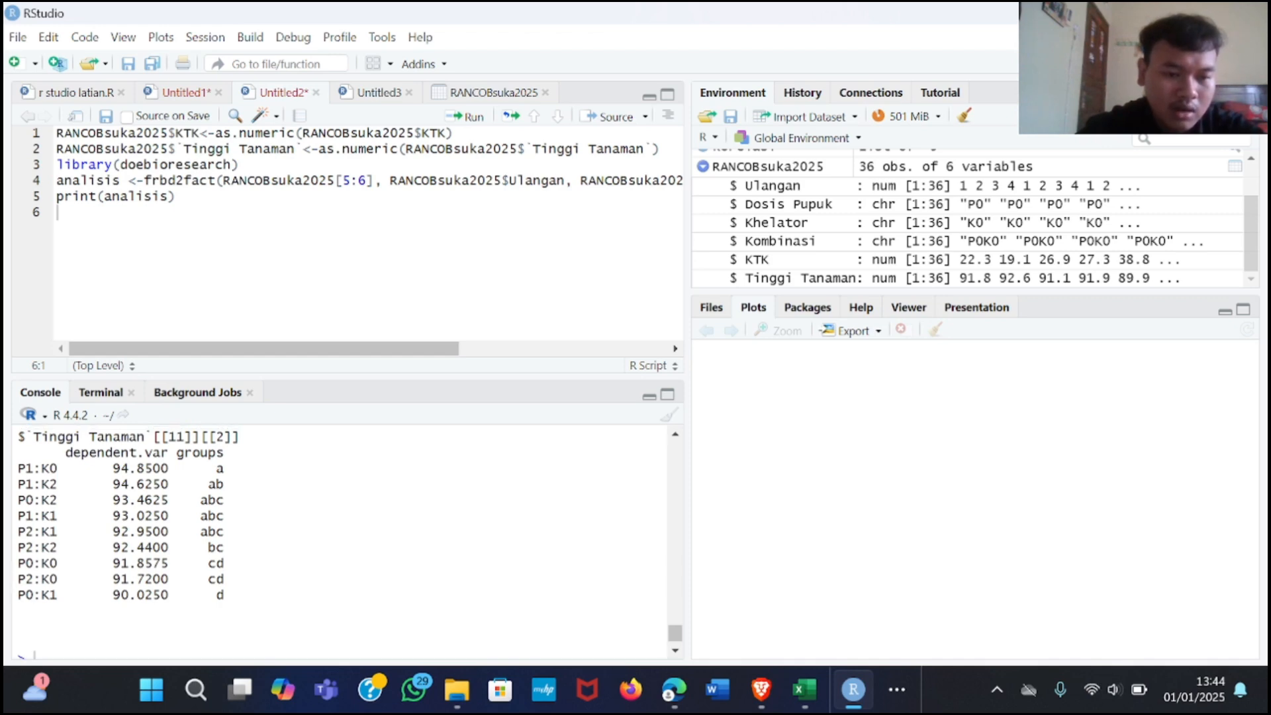
pyautogui.moveTo(216, 469); pyautogui.dragTo(192, 484)
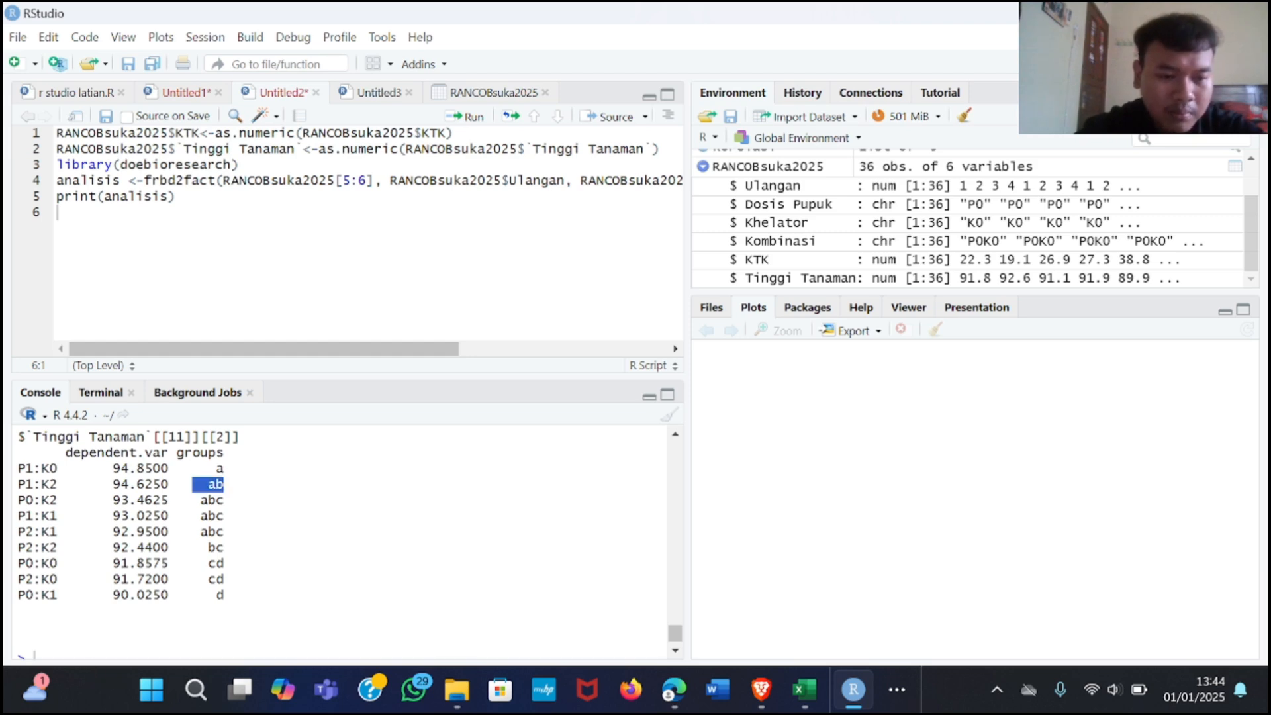
pyautogui.moveTo(225, 594); pyautogui.dragTo(176, 595)
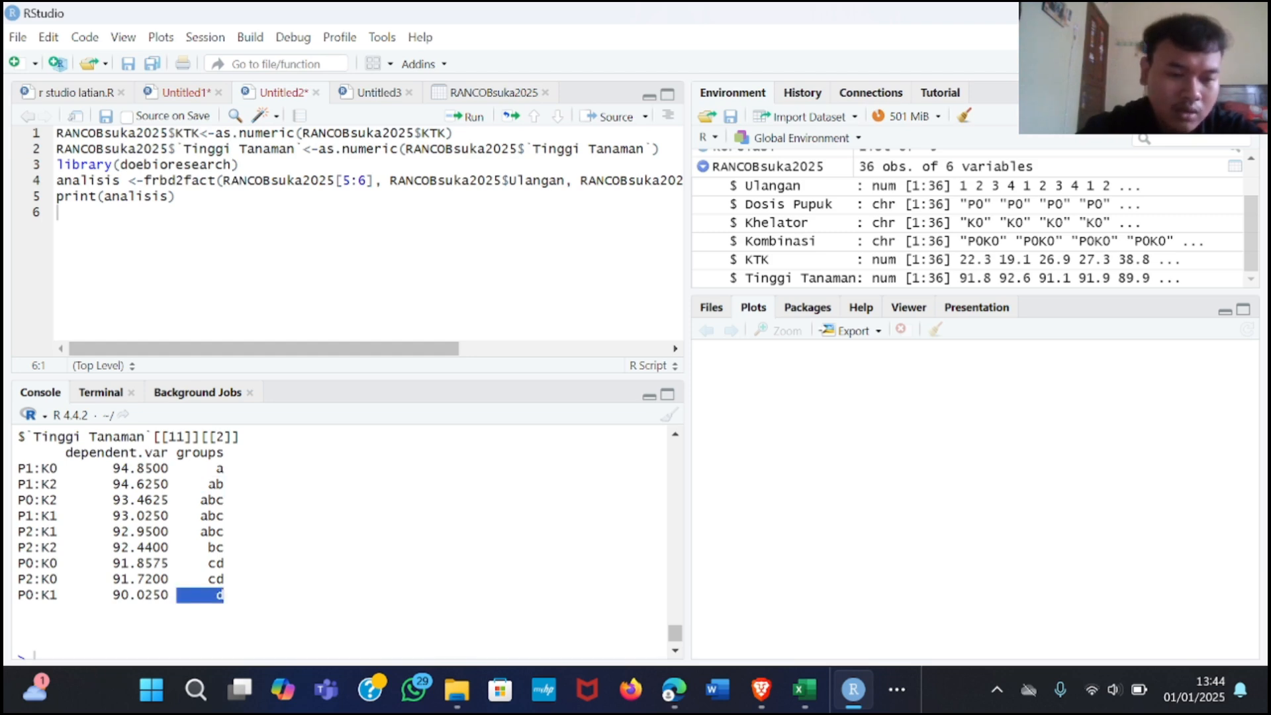
pyautogui.click(225, 612)
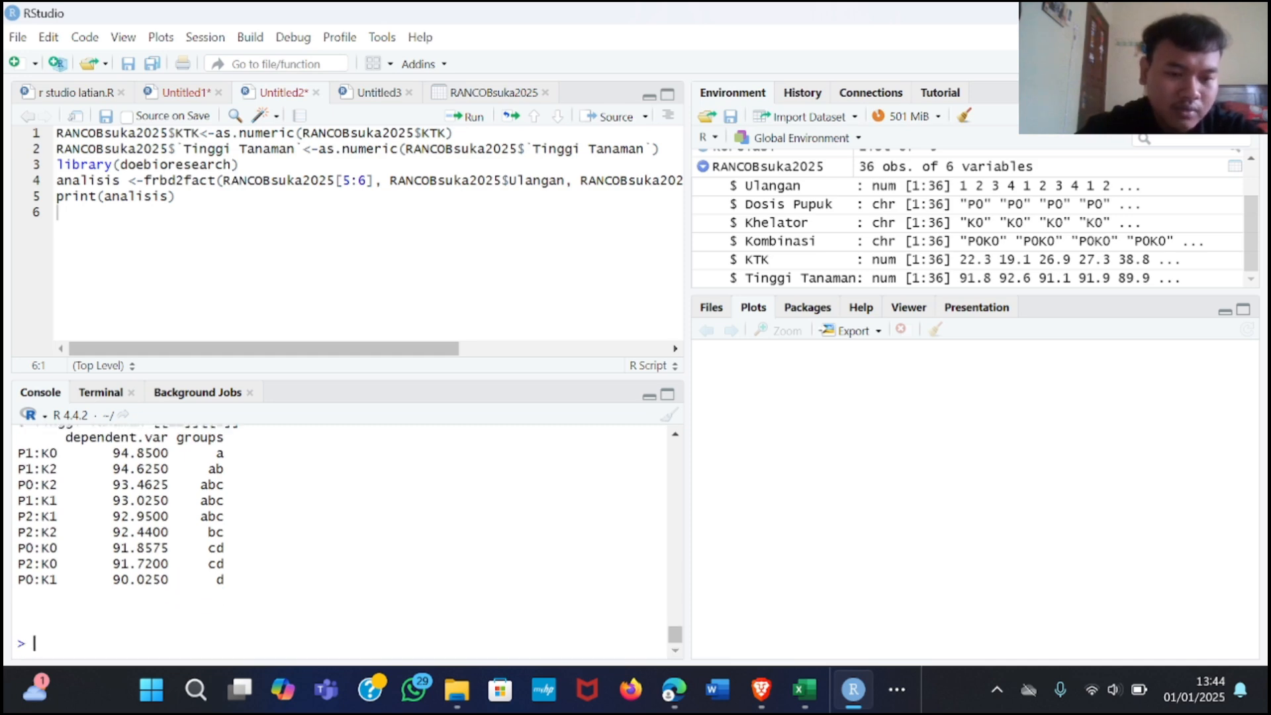
pyautogui.scroll(1, 342, 541)
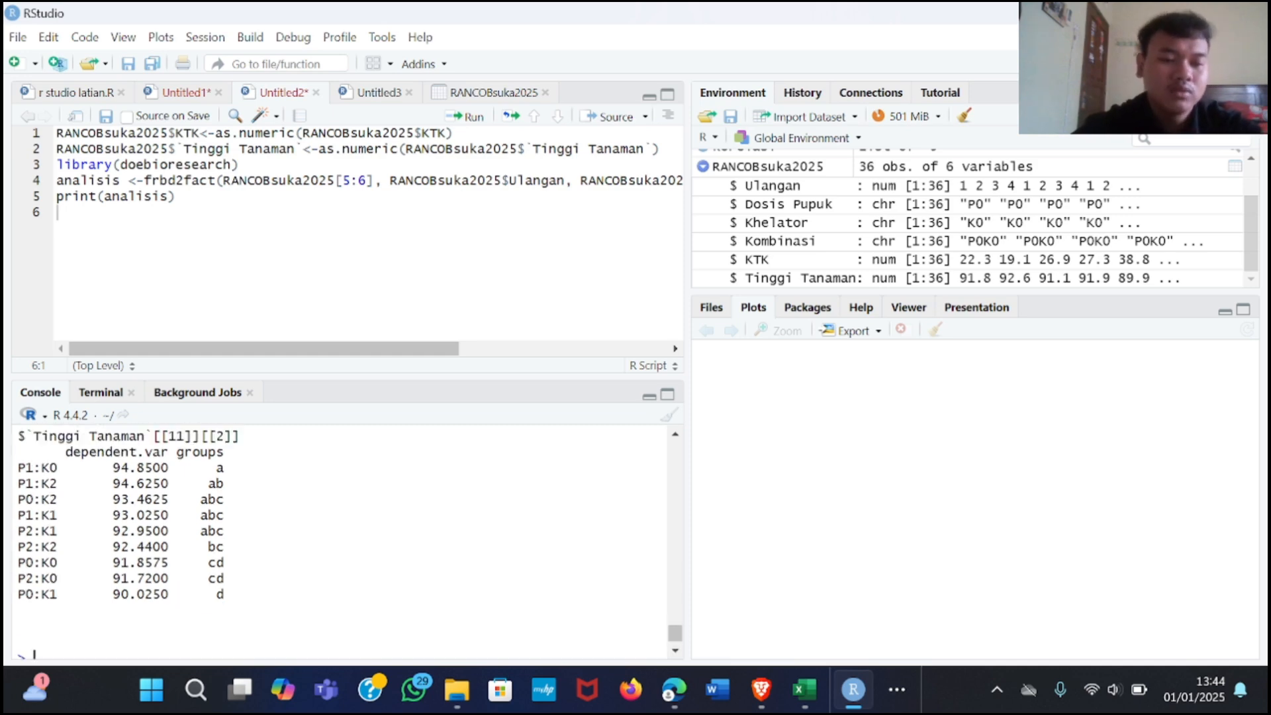
pyautogui.scroll(2, 341, 542)
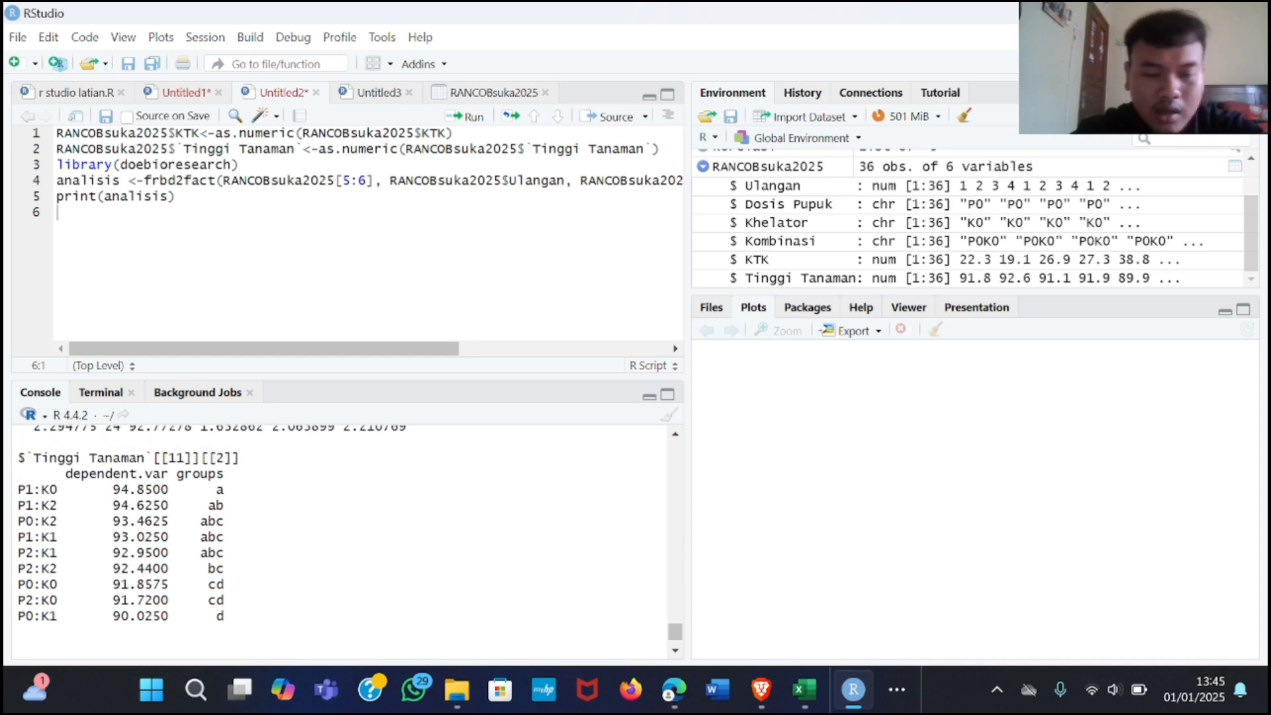
pyautogui.scroll(-3, 342, 542)
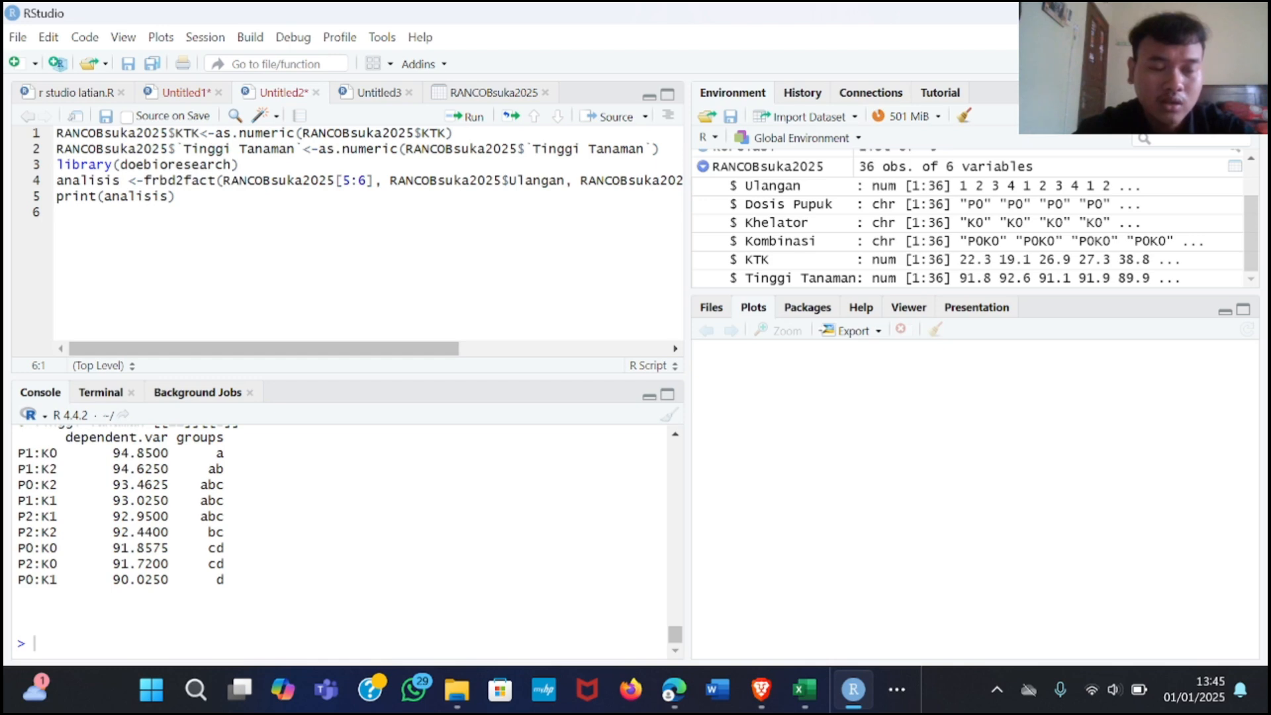
# Step: Start a korelasi assignment on line 7 of the script that calls the cor.test function
pyautogui.press('Return')
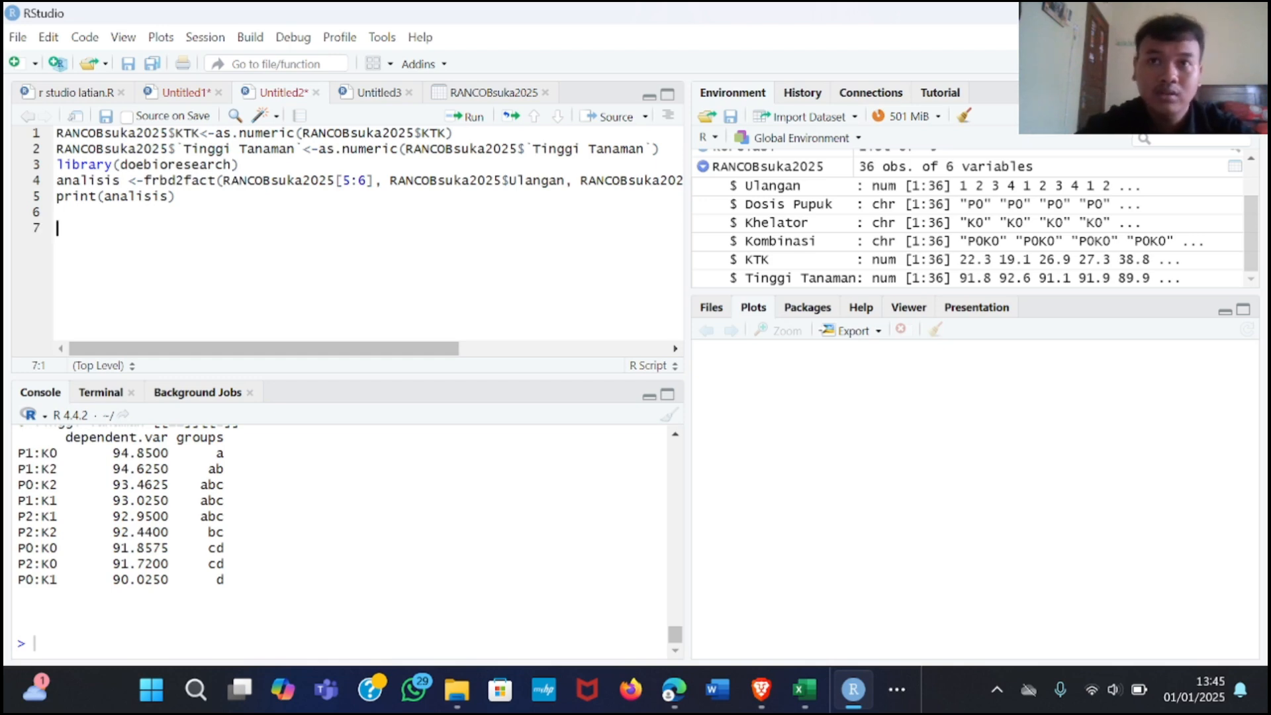
pyautogui.write('k0')
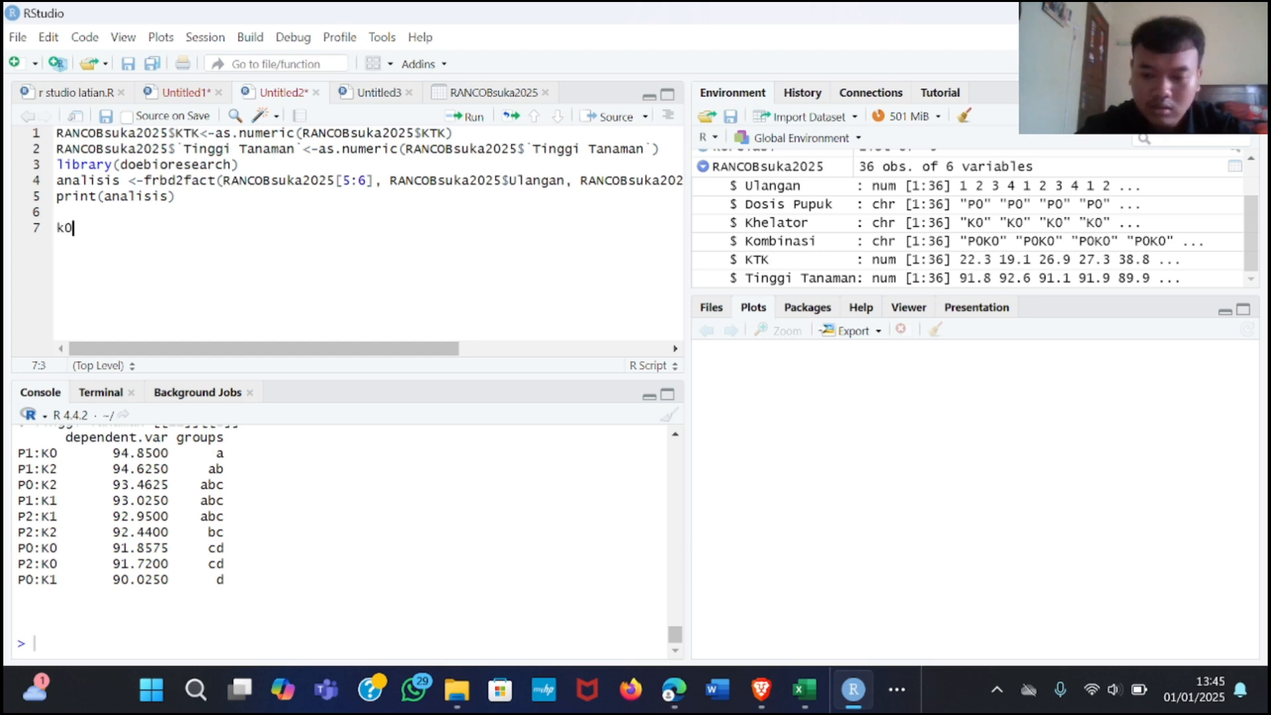
pyautogui.press('BackSpace')
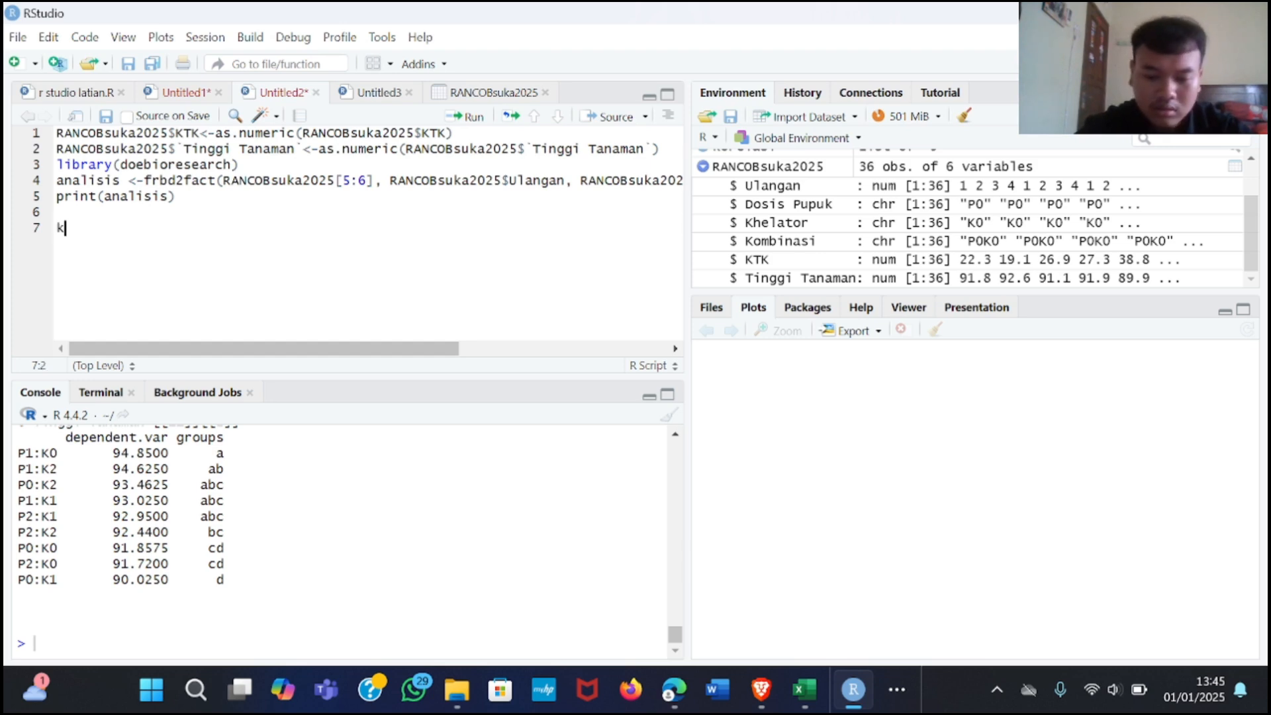
pyautogui.write('orelasi')
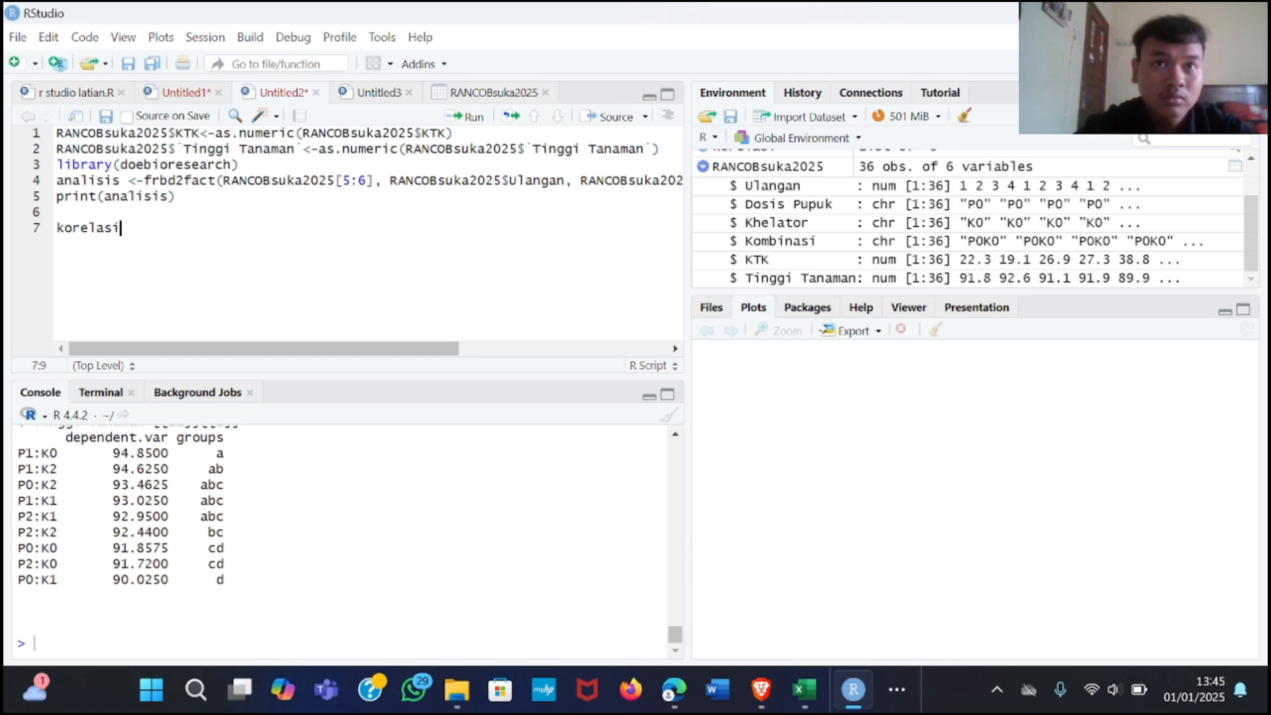
pyautogui.write(' <-')
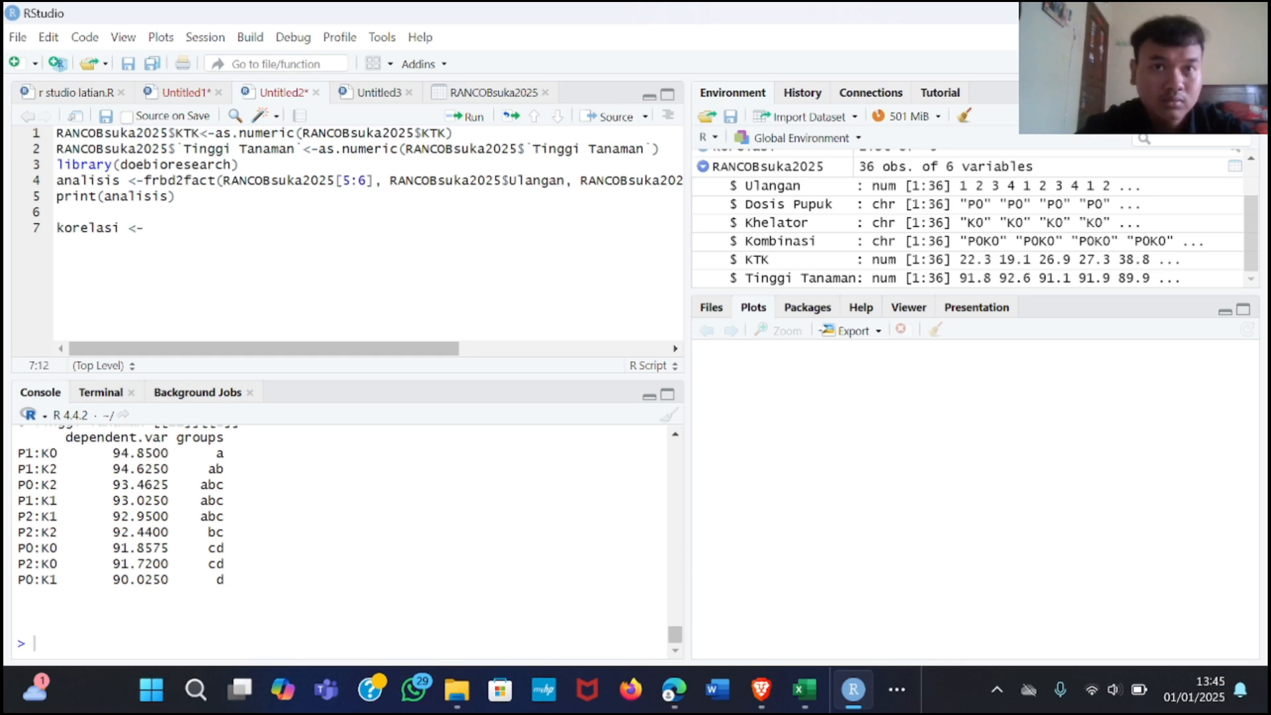
pyautogui.write('vo')
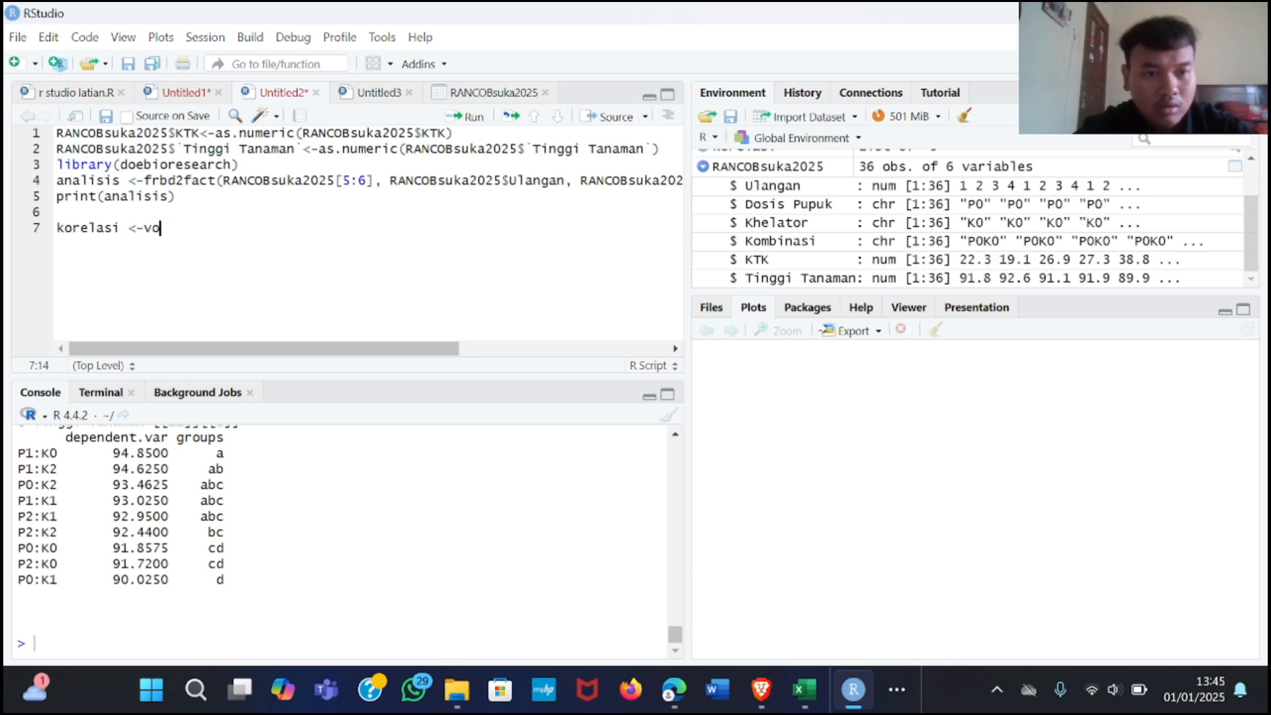
pyautogui.press('BackSpace')
pyautogui.press('BackSpace')
pyautogui.write('co')
pyautogui.press('BackSpace')
pyautogui.press('BackSpace')
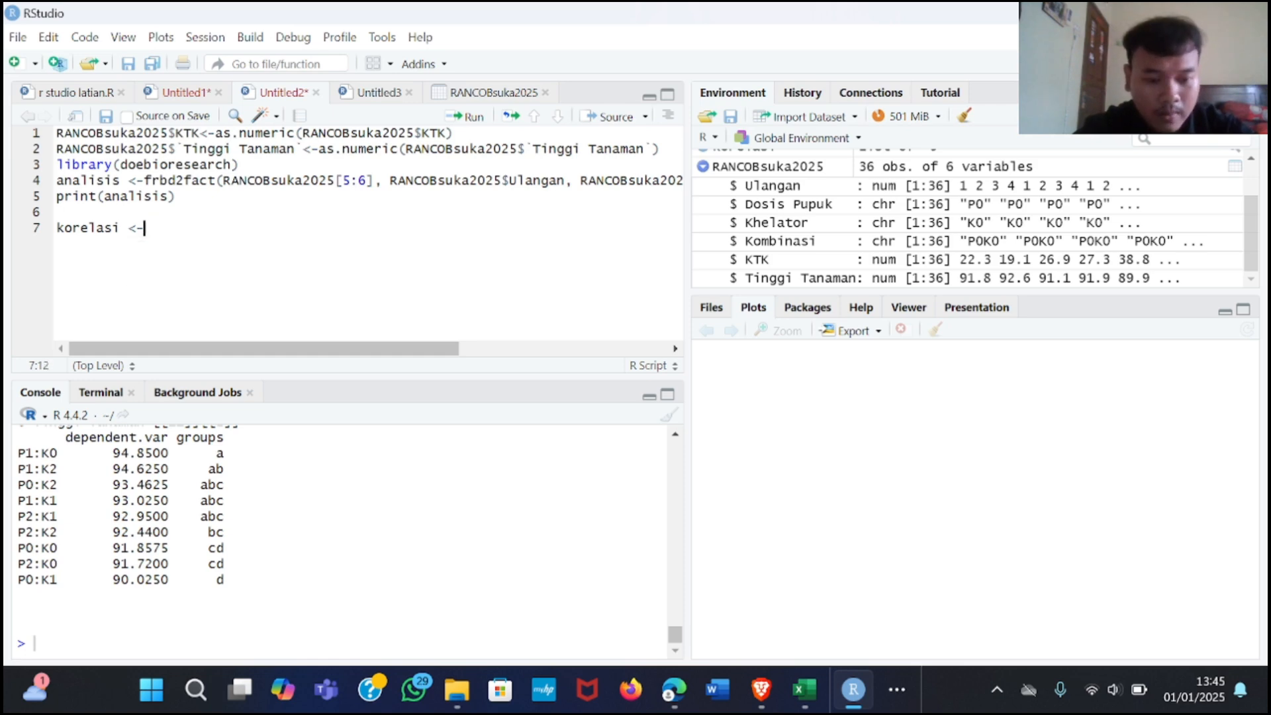
pyautogui.write('cor.')
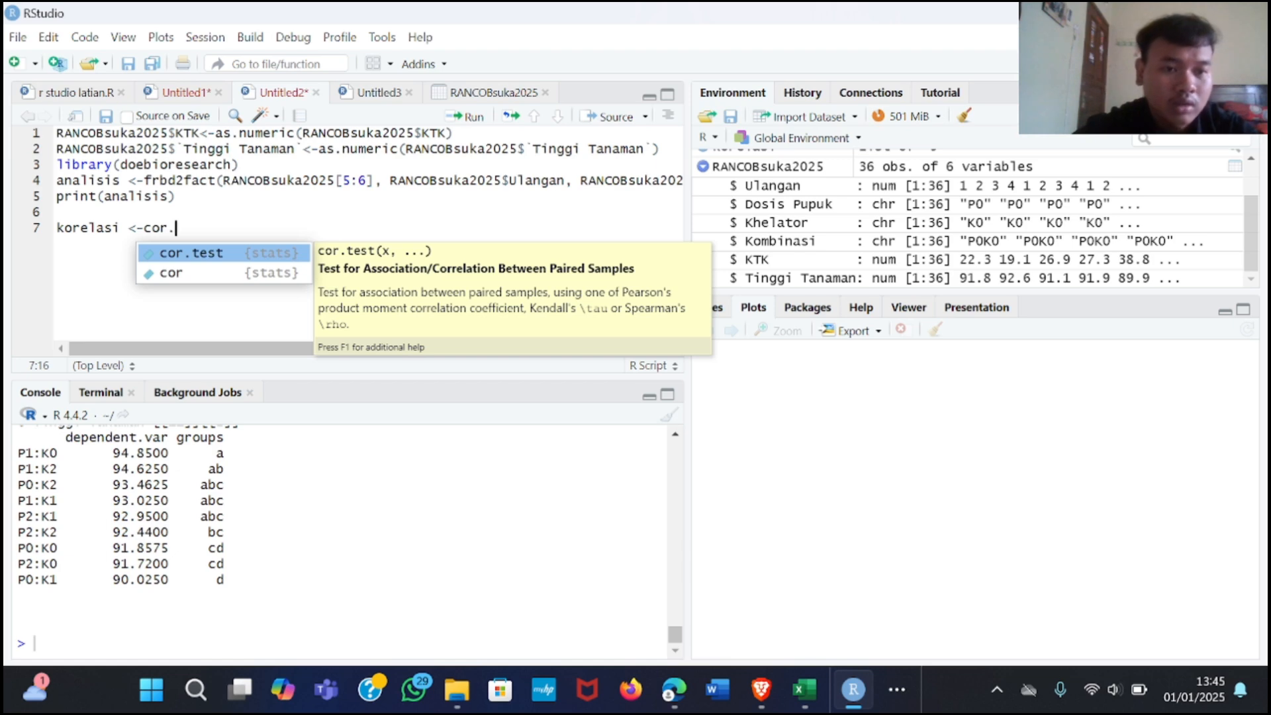
pyautogui.press('Tab')
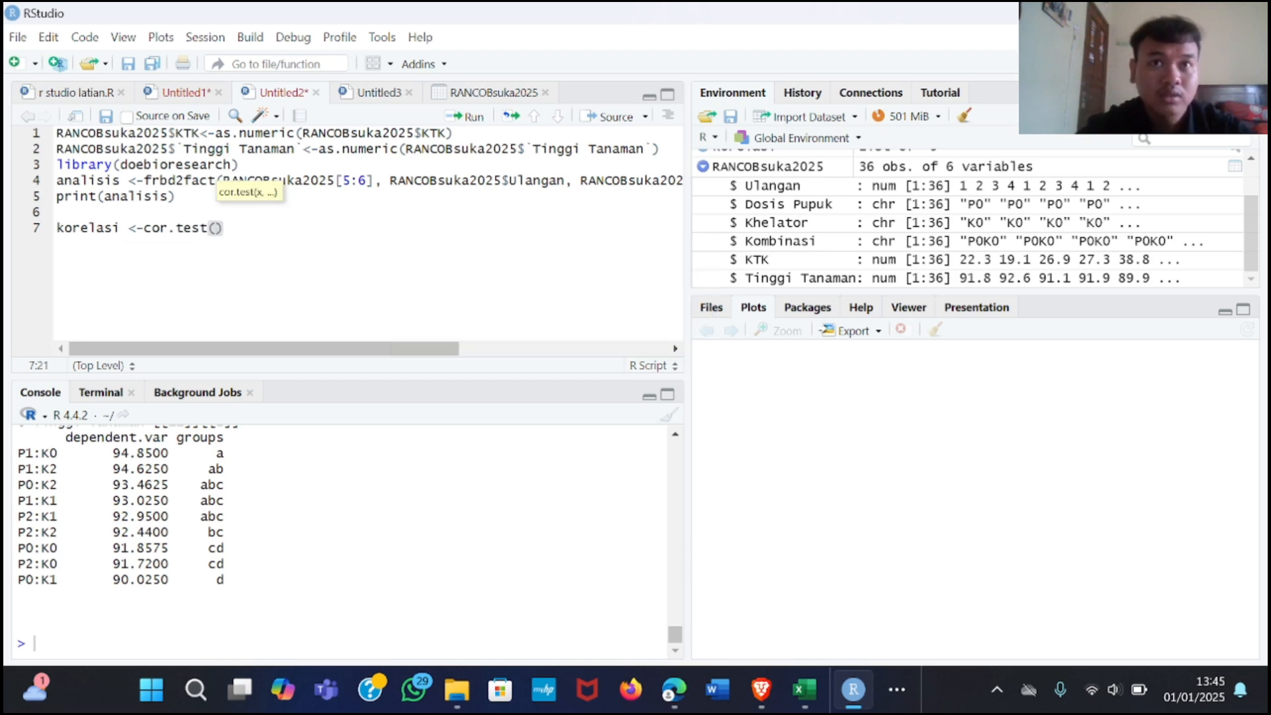
# Step: Enter RANCOBsuka2025$KTK as the first argument of cor.test
pyautogui.write('ran')
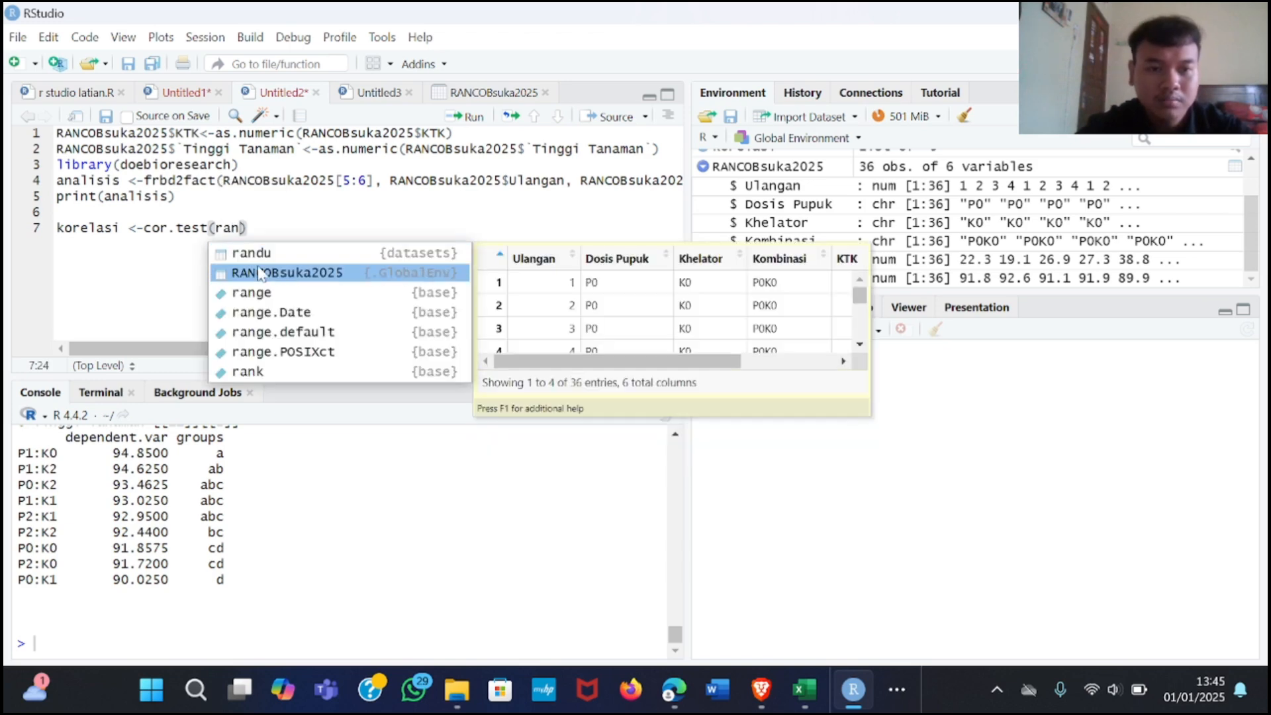
pyautogui.click(259, 273)
pyautogui.write('$')
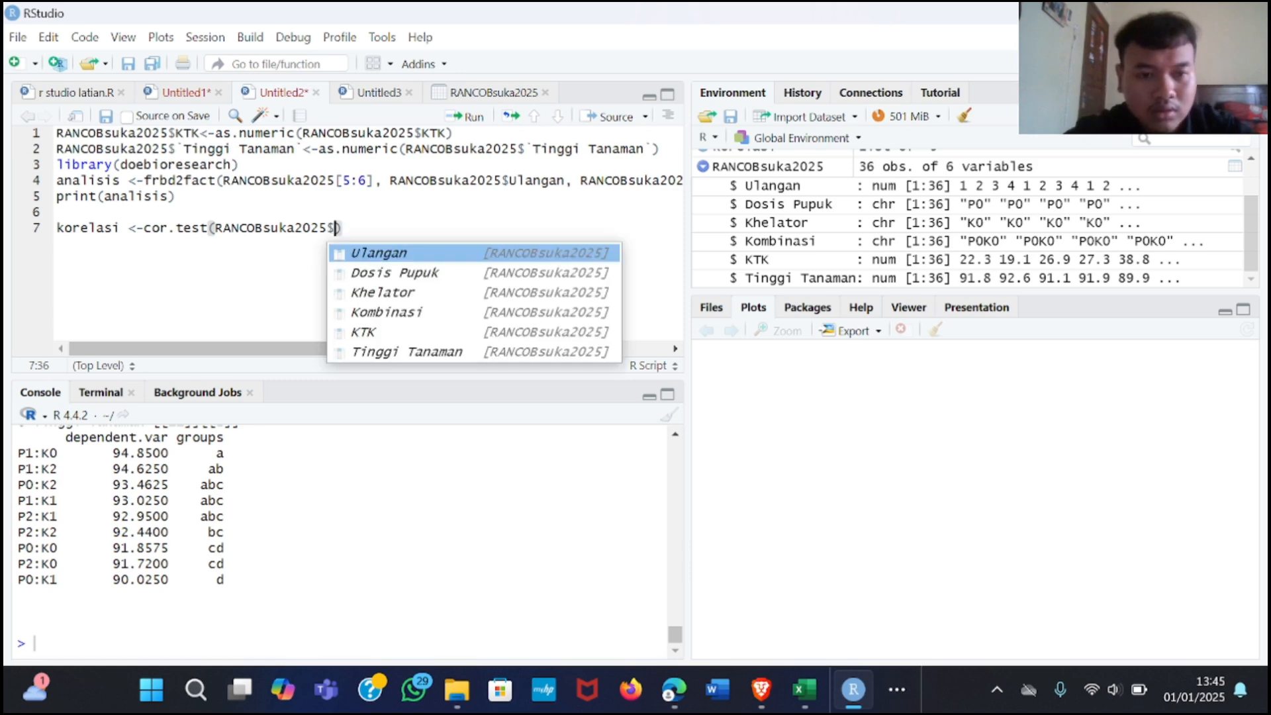
pyautogui.press('Down')
pyautogui.press('Down')
pyautogui.press('Down')
pyautogui.press('Down')
pyautogui.press('Return')
pyautogui.write(',')
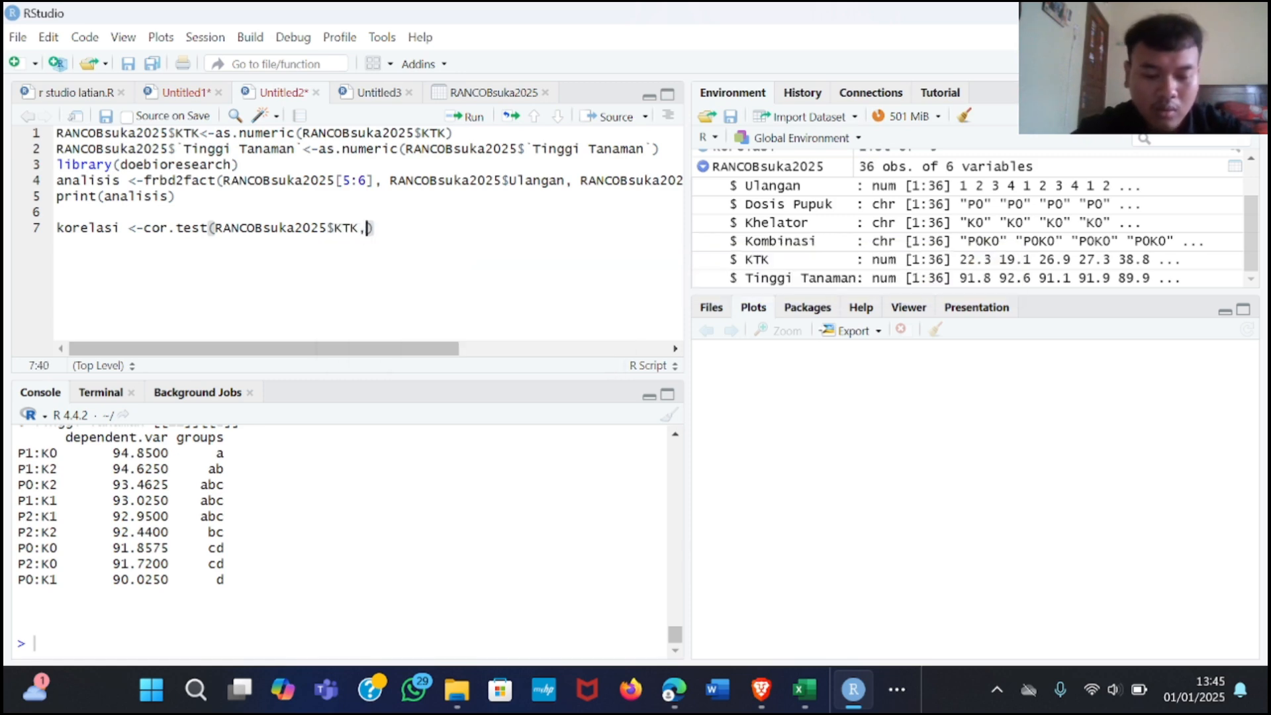
# Step: Add the Tinggi Tanaman column of RANCOBsuka2025 as the second argument and complete the cor.test call
pyautogui.write(' ran')
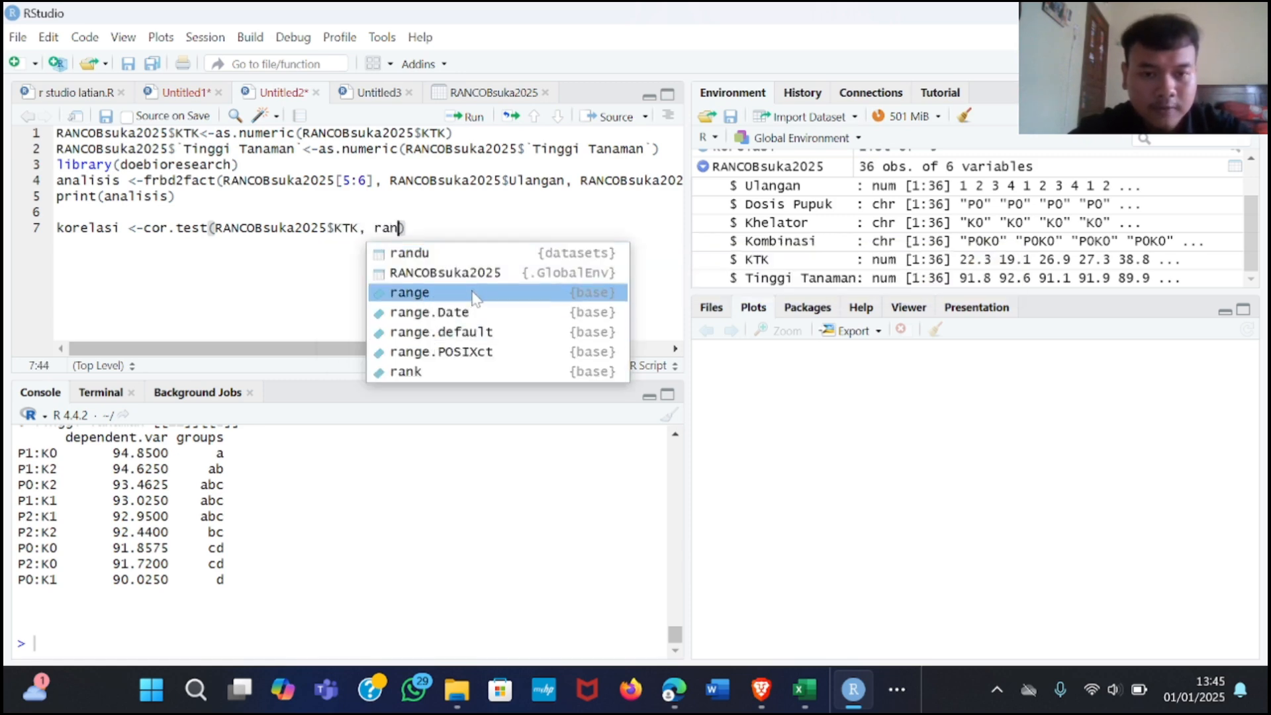
pyautogui.press('Up')
pyautogui.press('Return')
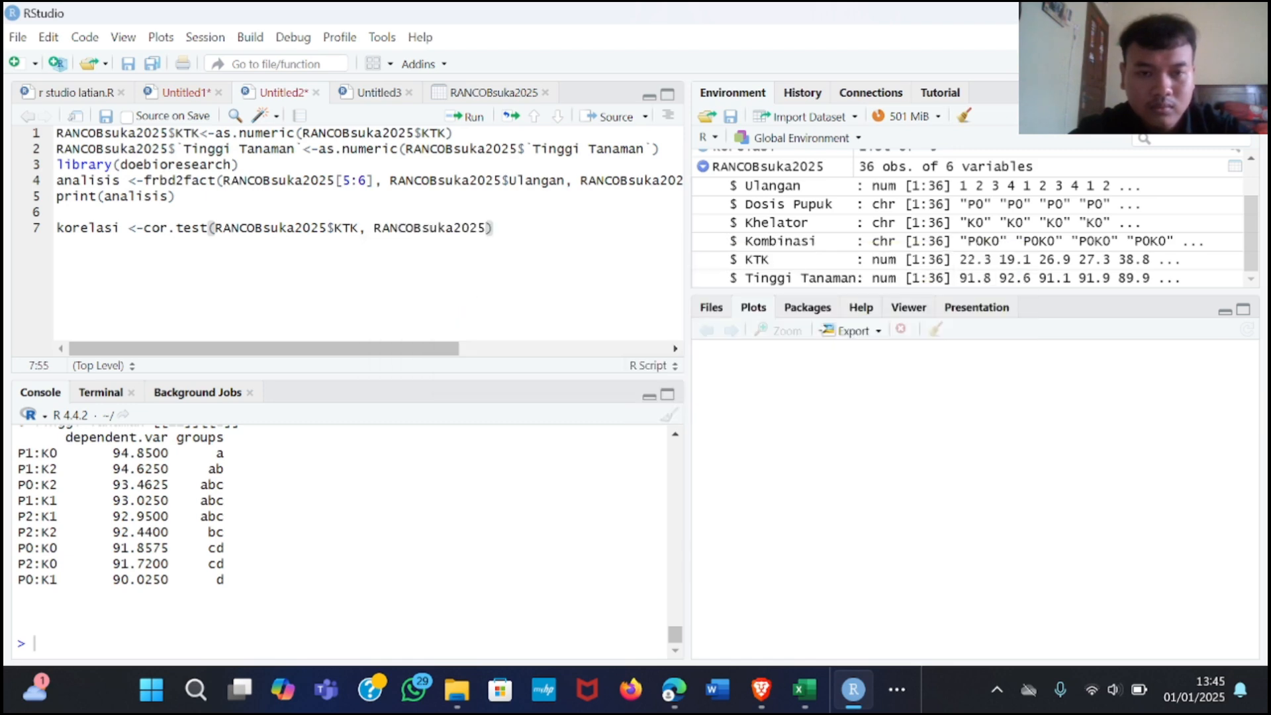
pyautogui.write('$')
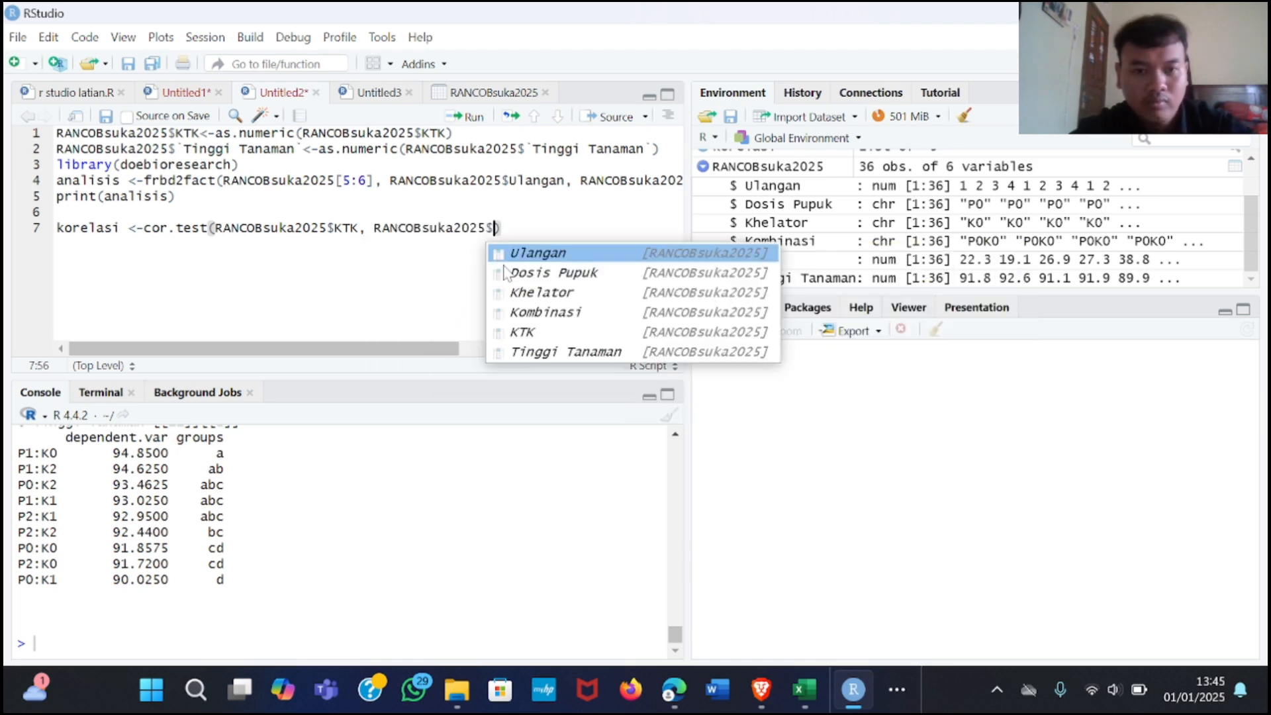
pyautogui.click(544, 352)
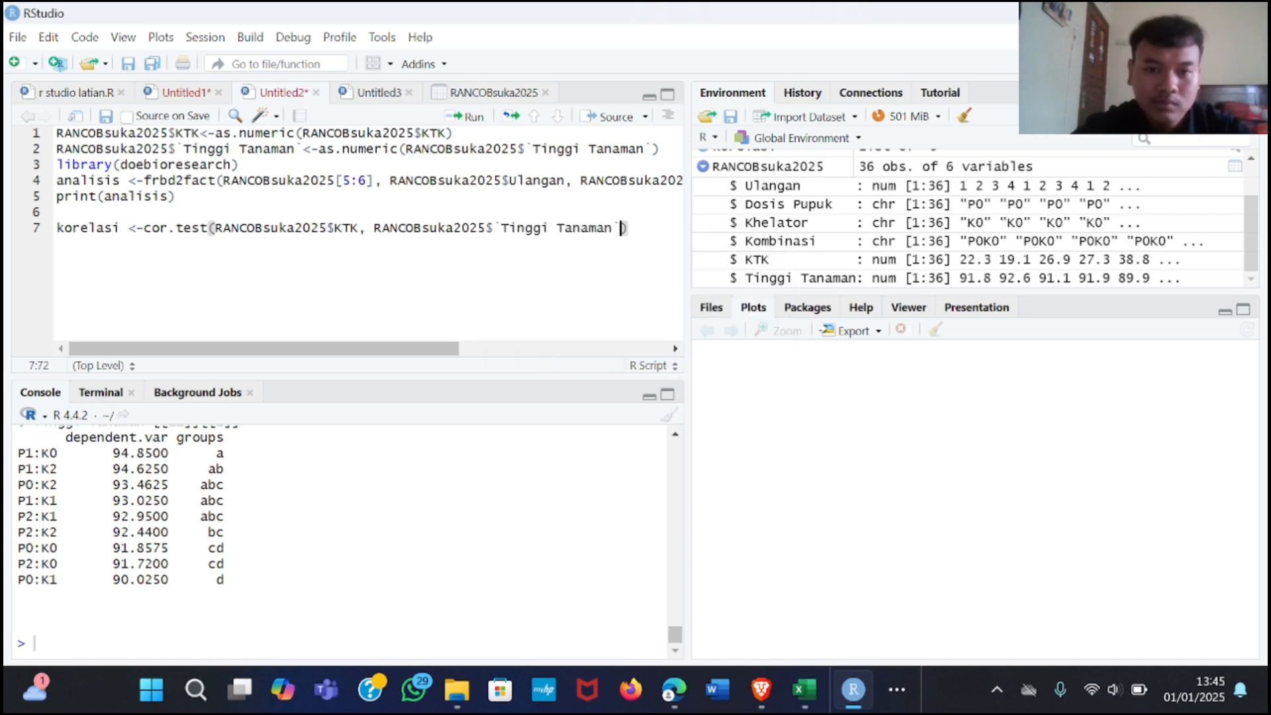
pyautogui.write(')')
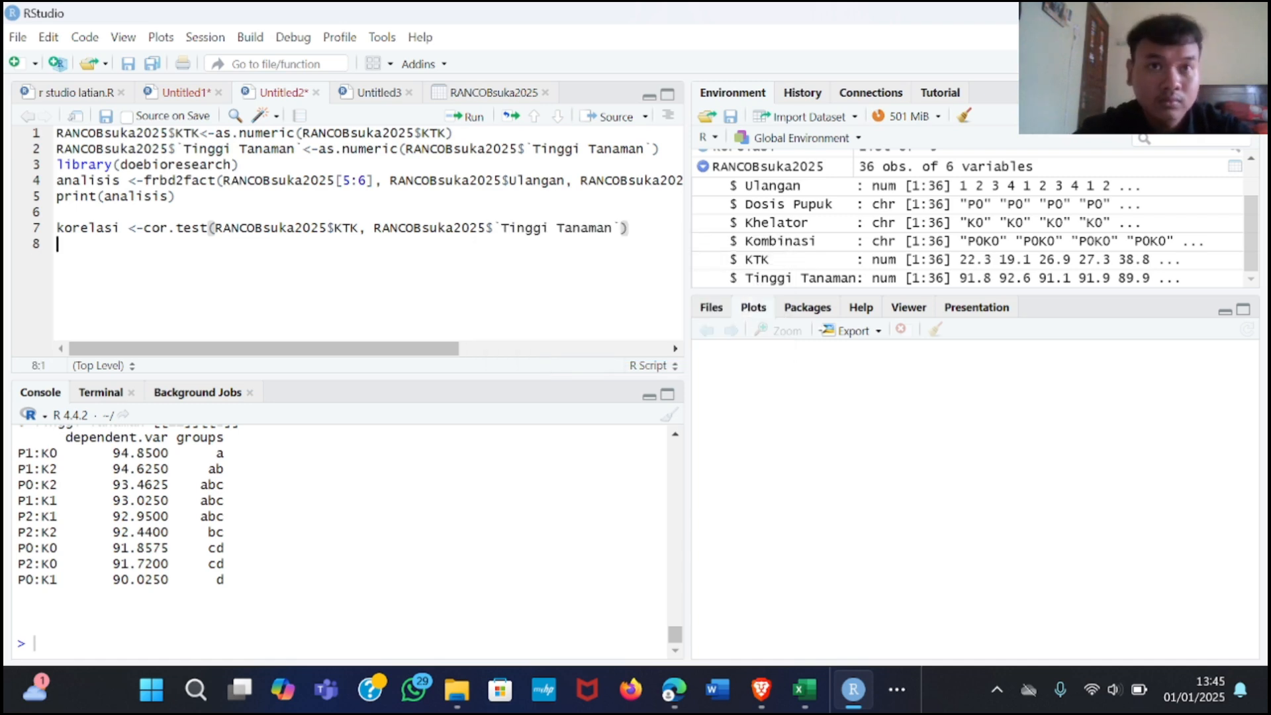
# Step: Add print(korelasi) on line 8 and run the correlation test code
pyautogui.press('Return')
pyautogui.write('print')
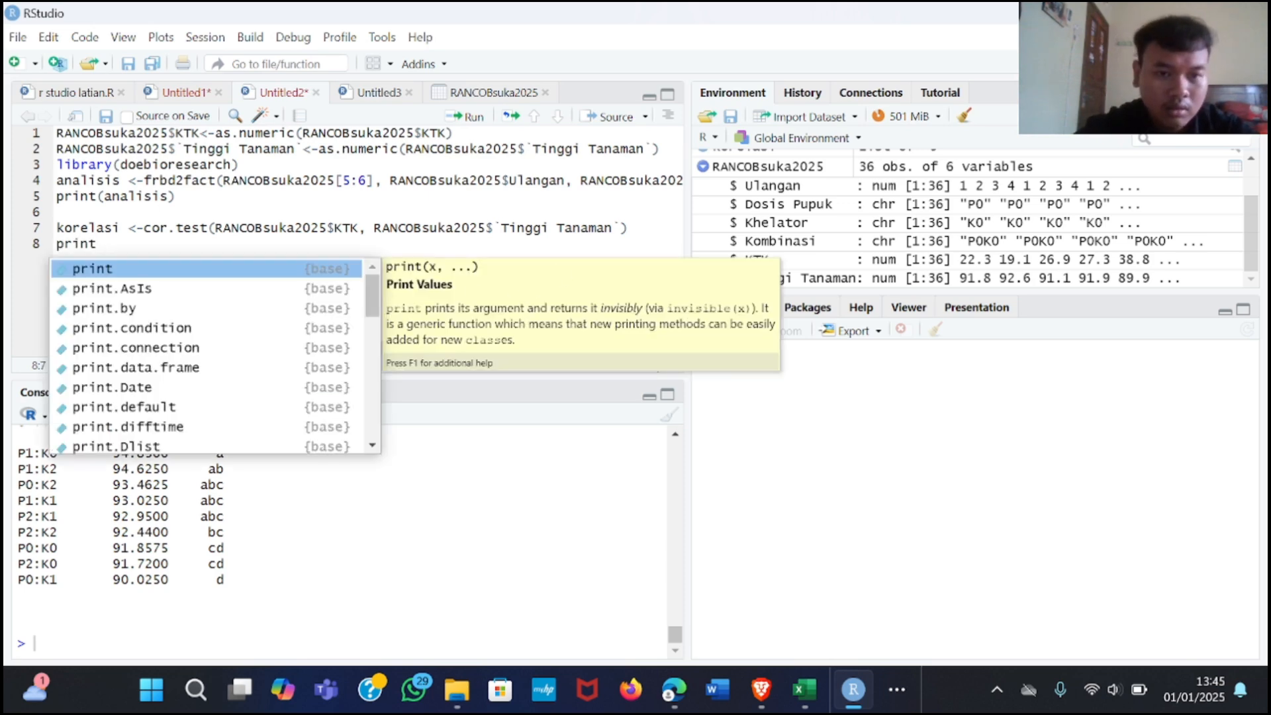
pyautogui.click(345, 271)
pyautogui.write('korelasi')
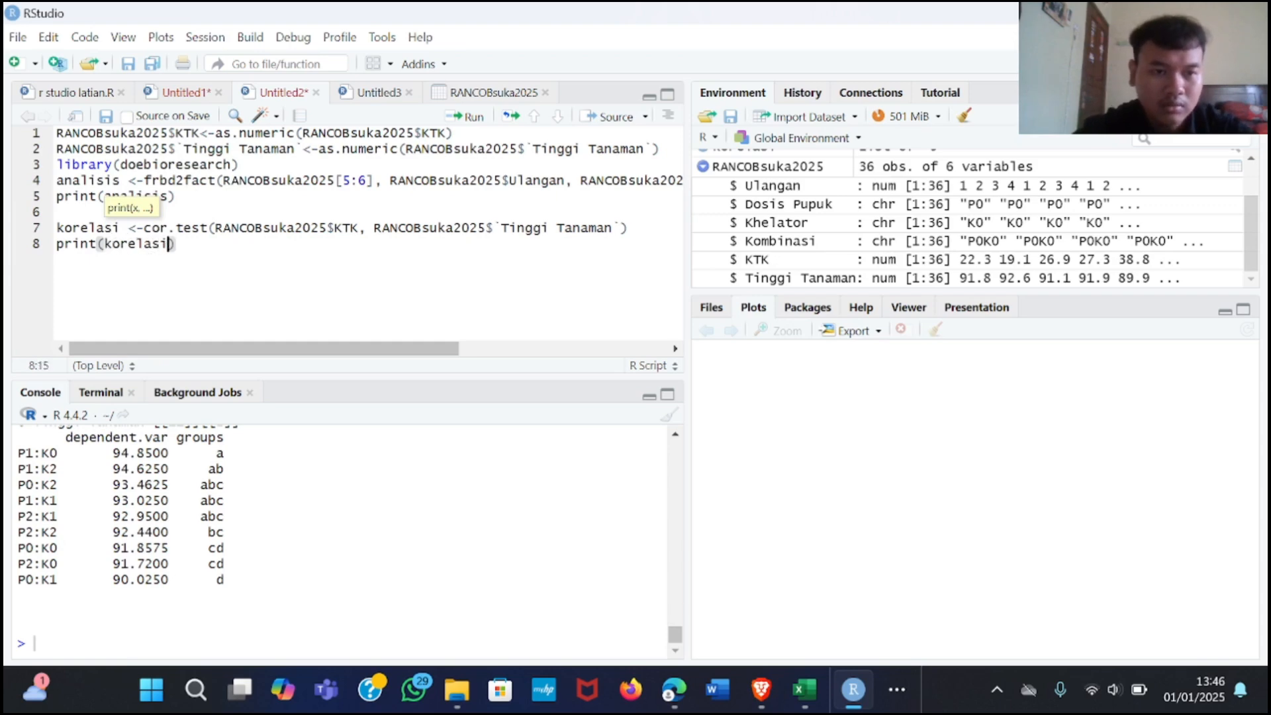
pyautogui.press('BackSpace')
pyautogui.press('BackSpace')
pyautogui.press('BackSpace')
pyautogui.press('BackSpace')
pyautogui.write('l')
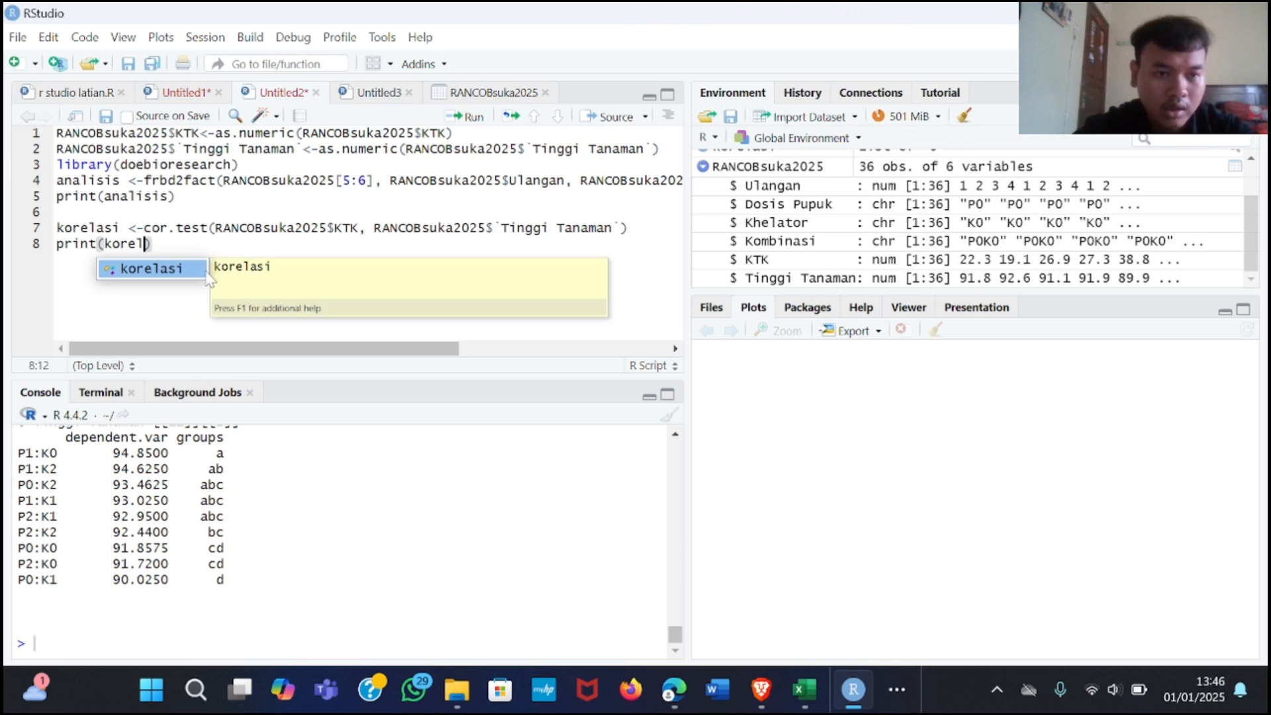
pyautogui.press('Return')
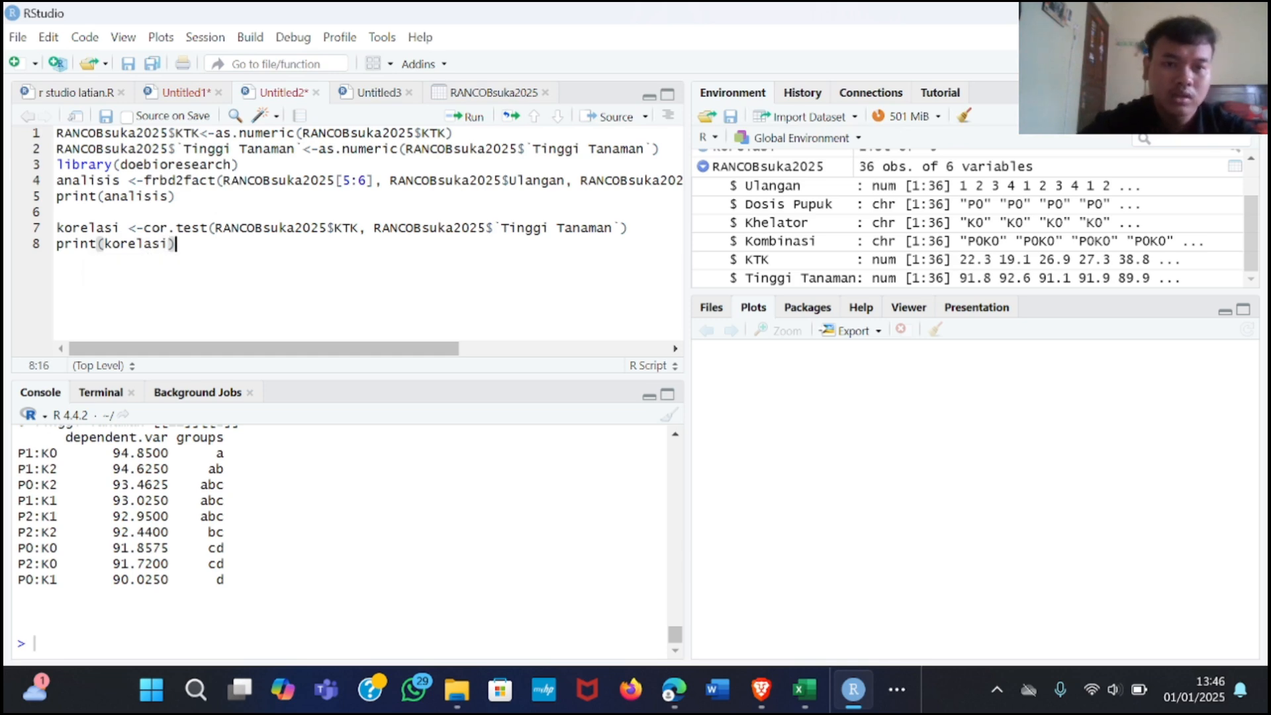
pyautogui.click(462, 115)
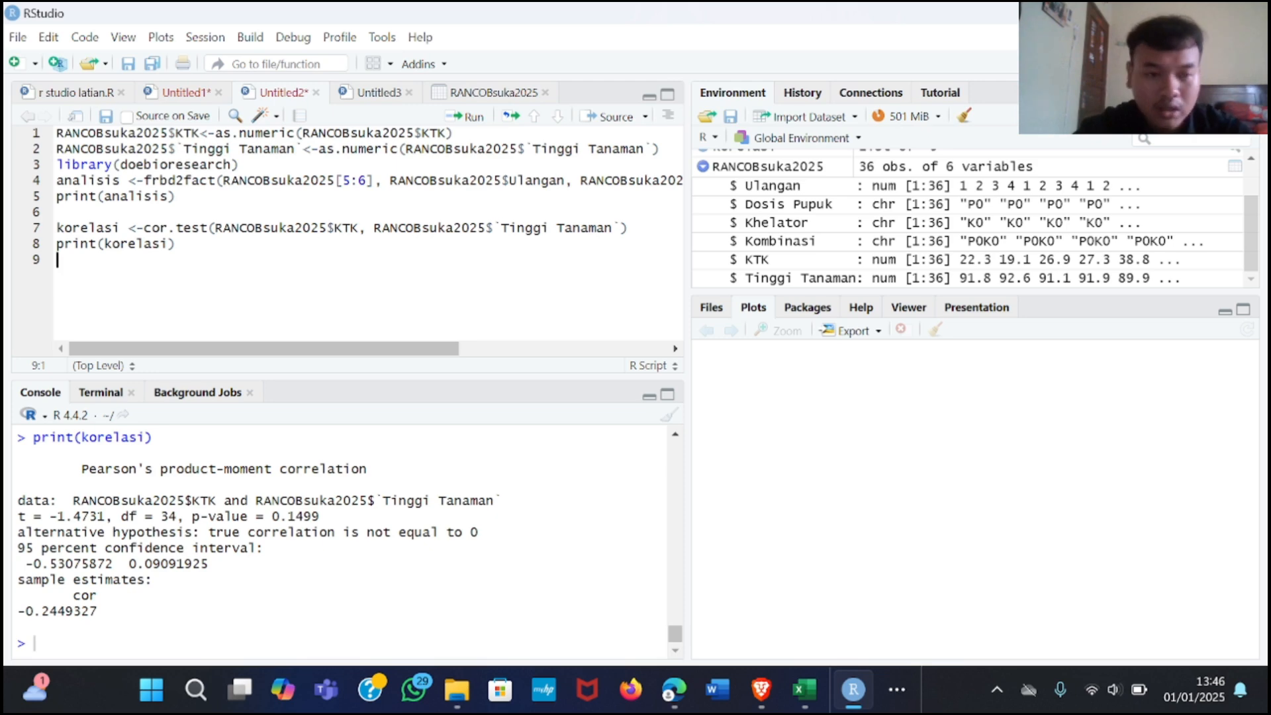
# Step: Insert an empty library() call on line 10, below the correlation code
pyautogui.press('Return')
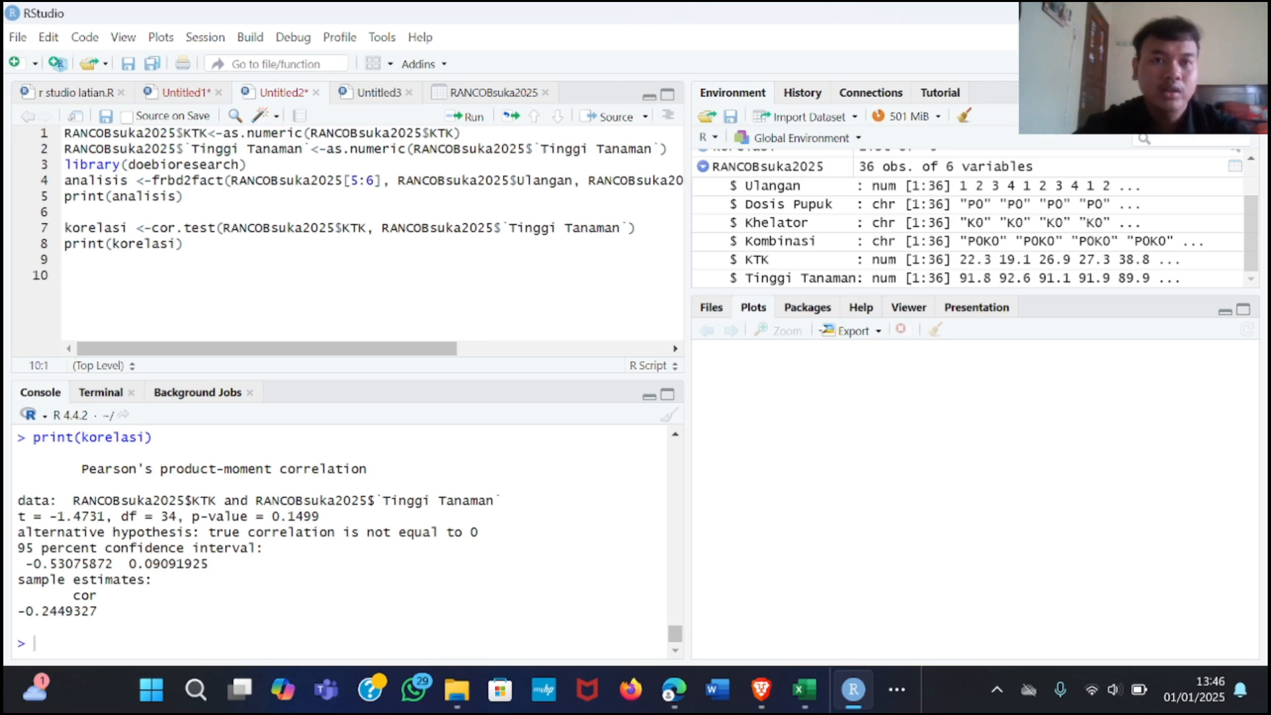
pyautogui.write('libra')
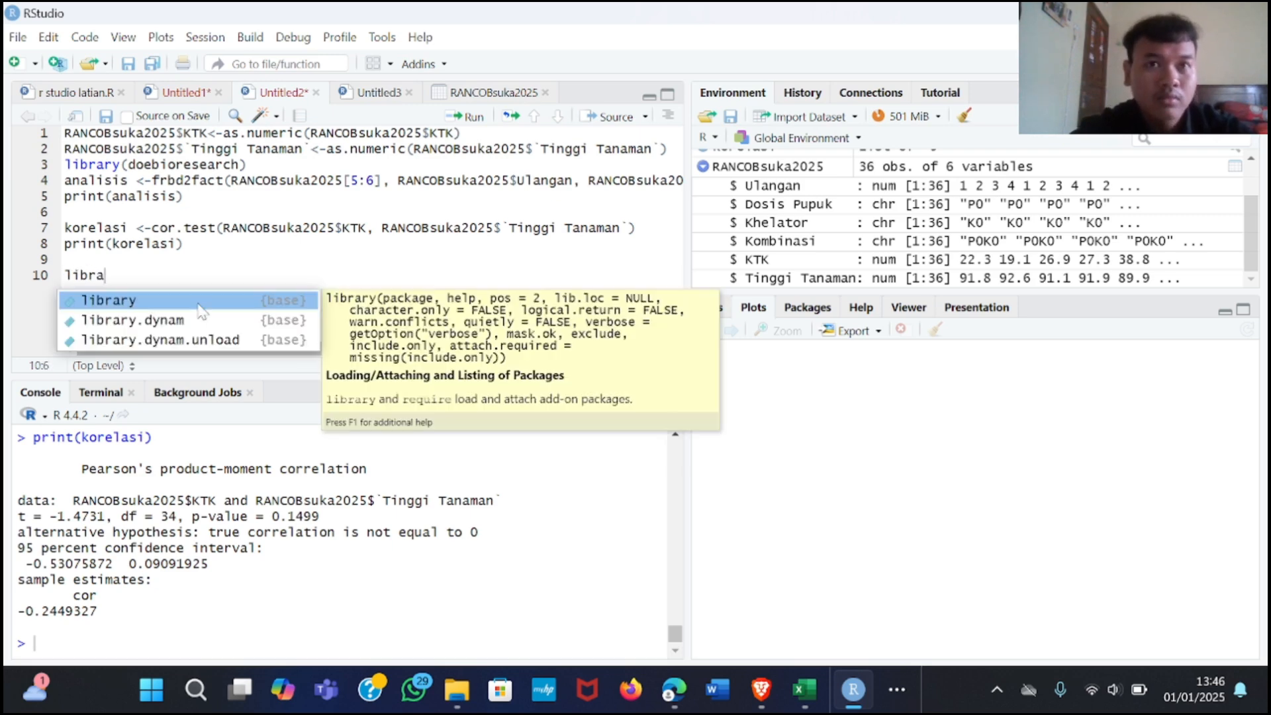
pyautogui.press('Return')
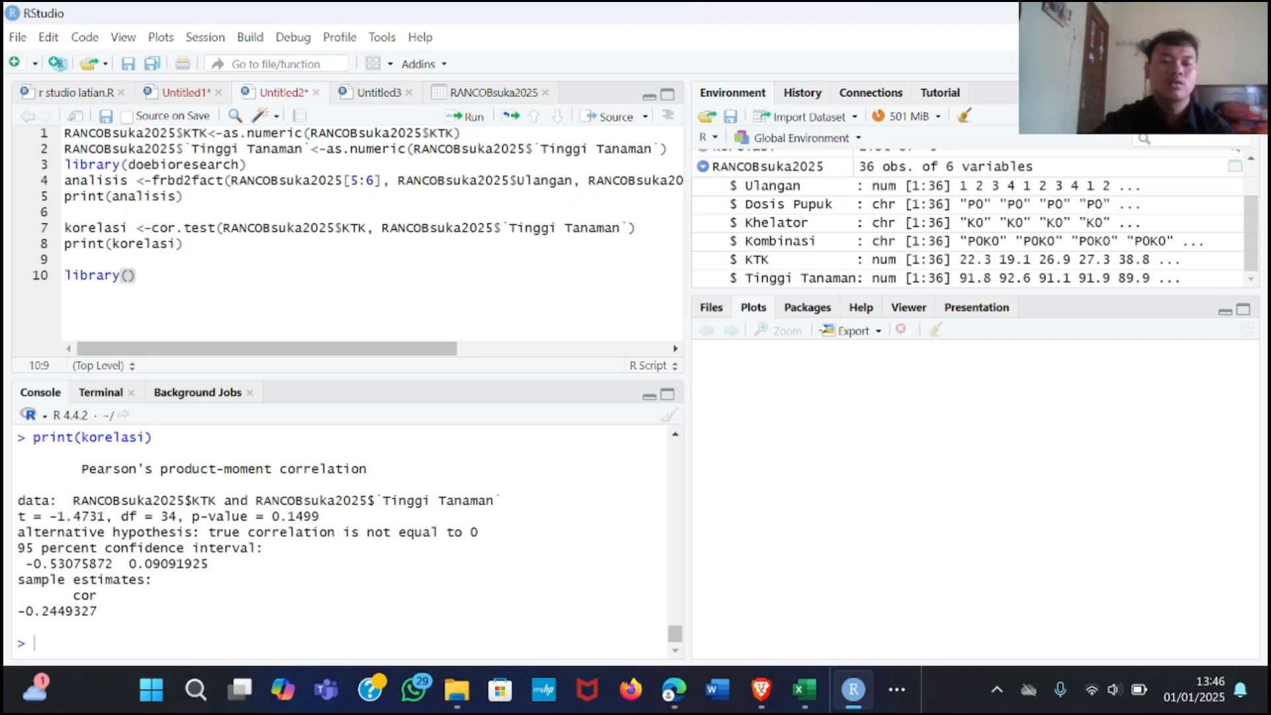
# Step: Open the package installer and choose ggplot2 as the package name
pyautogui.click(382, 38)
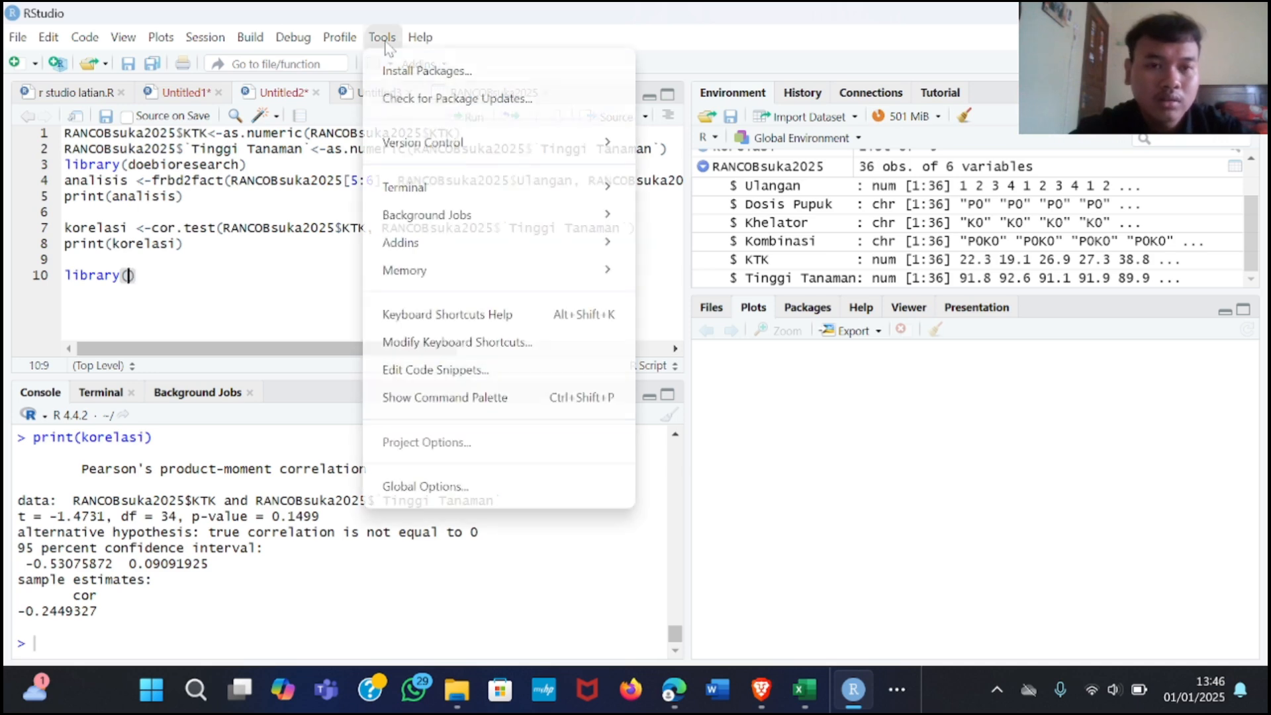
pyautogui.click(425, 71)
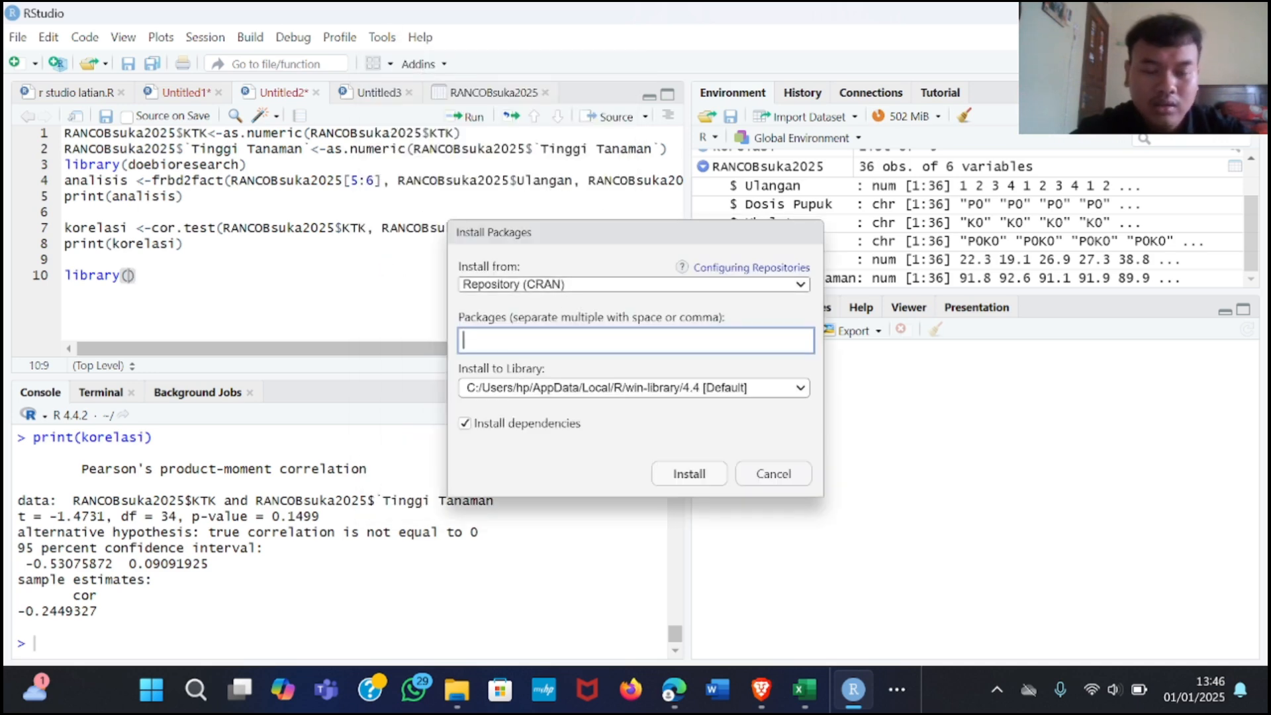
pyautogui.write('ggpl')
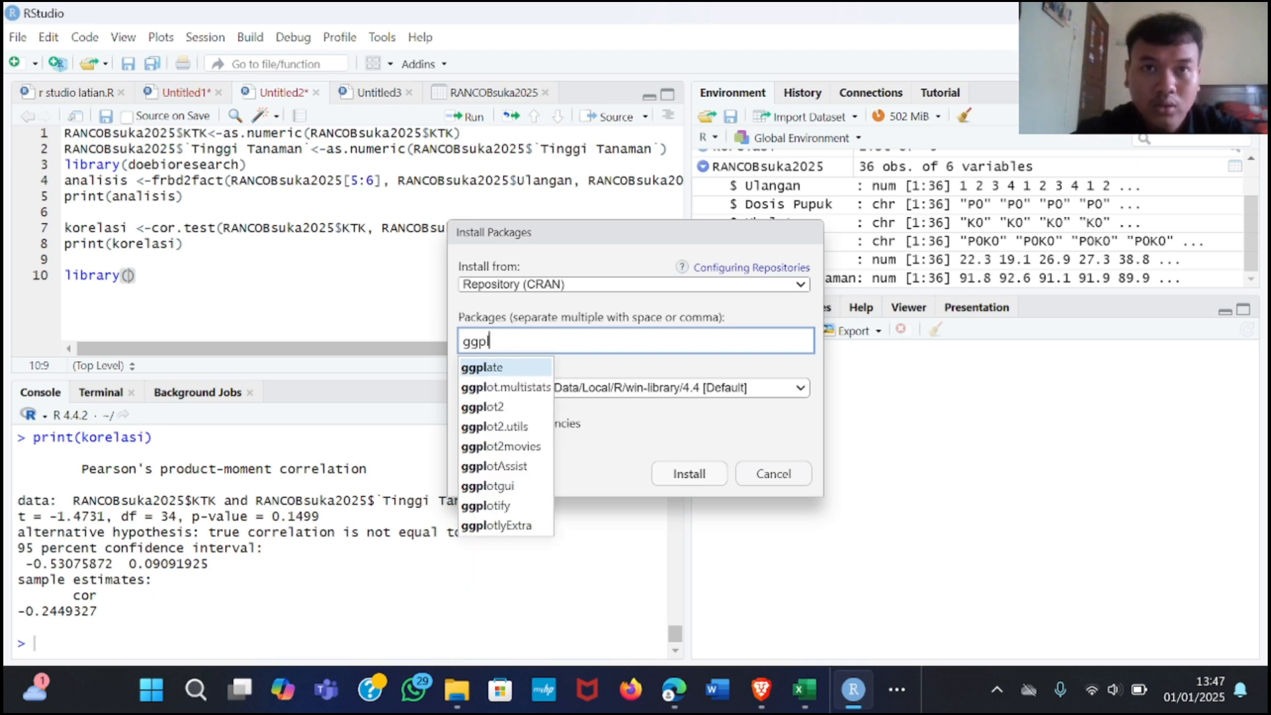
pyautogui.click(505, 409)
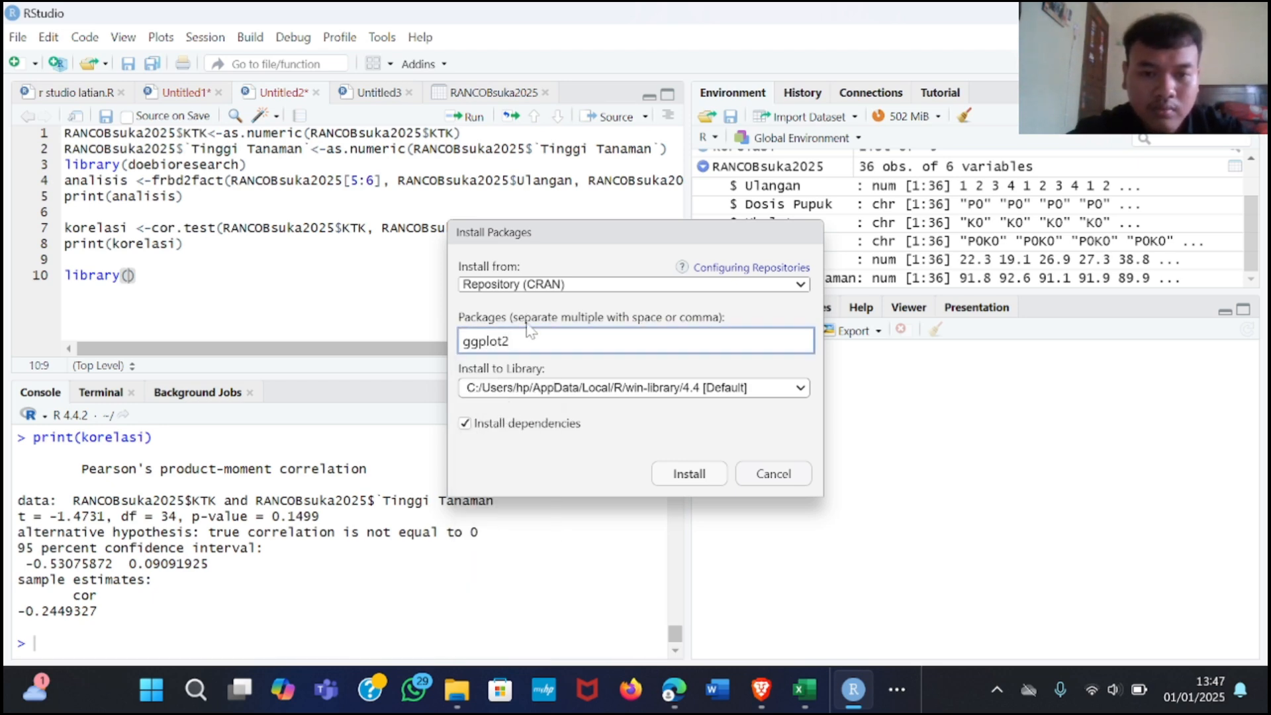
pyautogui.hotkey('ctrl', 'a')
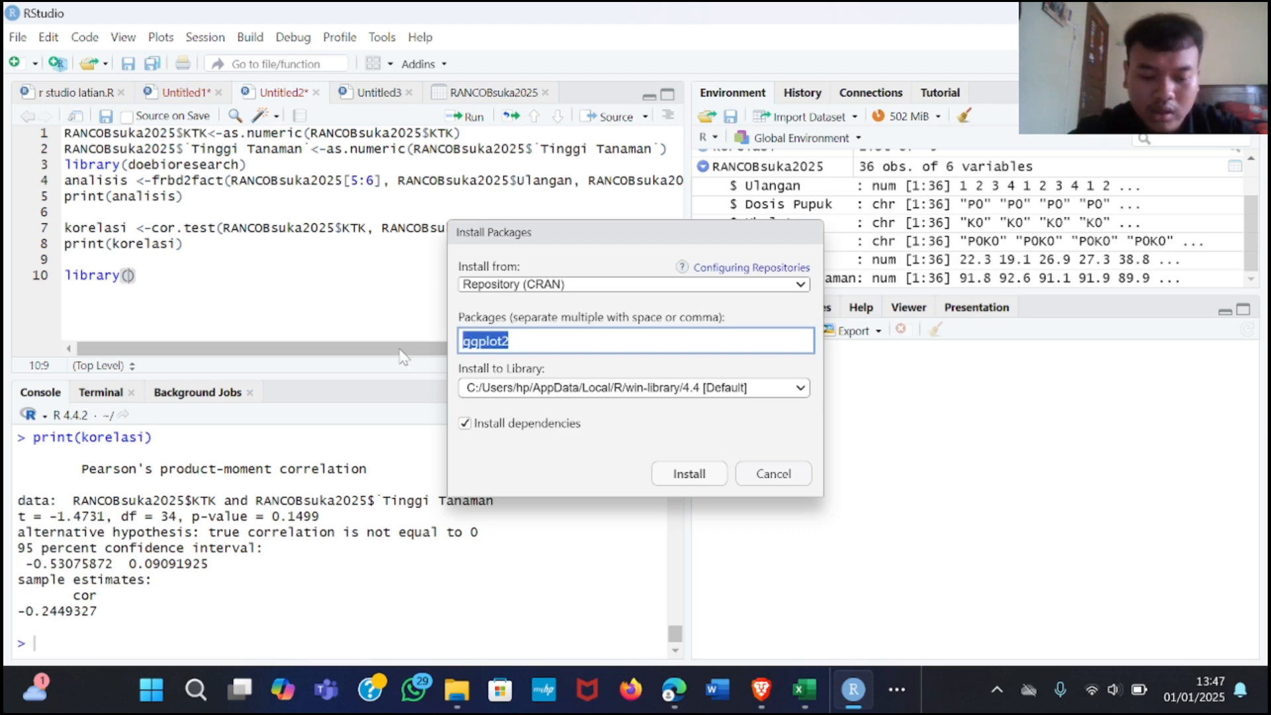
pyautogui.write('ggpl')
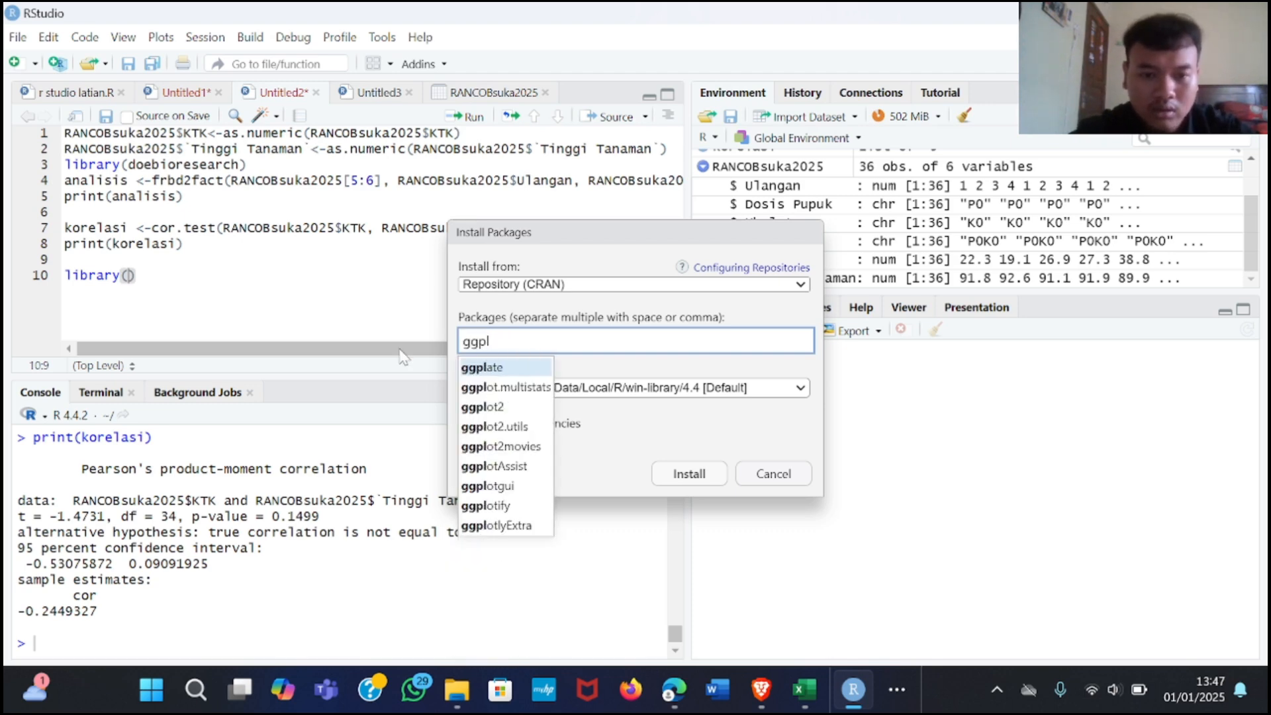
pyautogui.press('BackSpace')
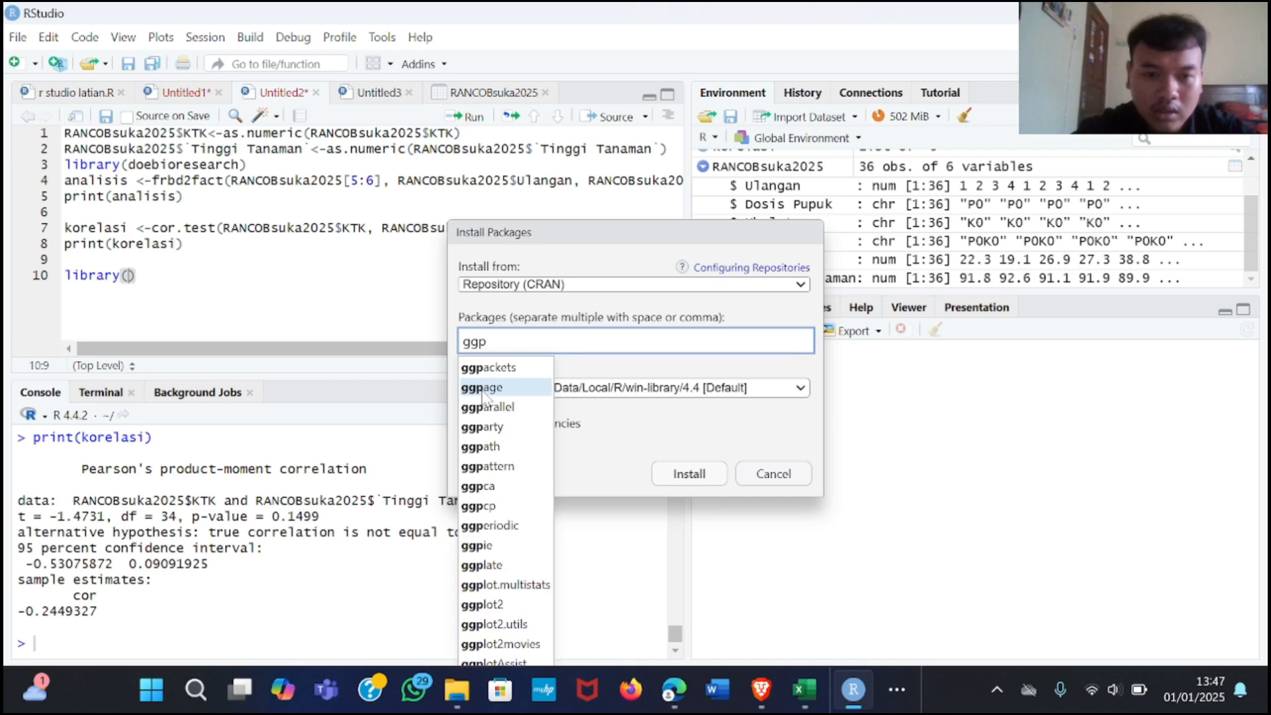
pyautogui.write('p')
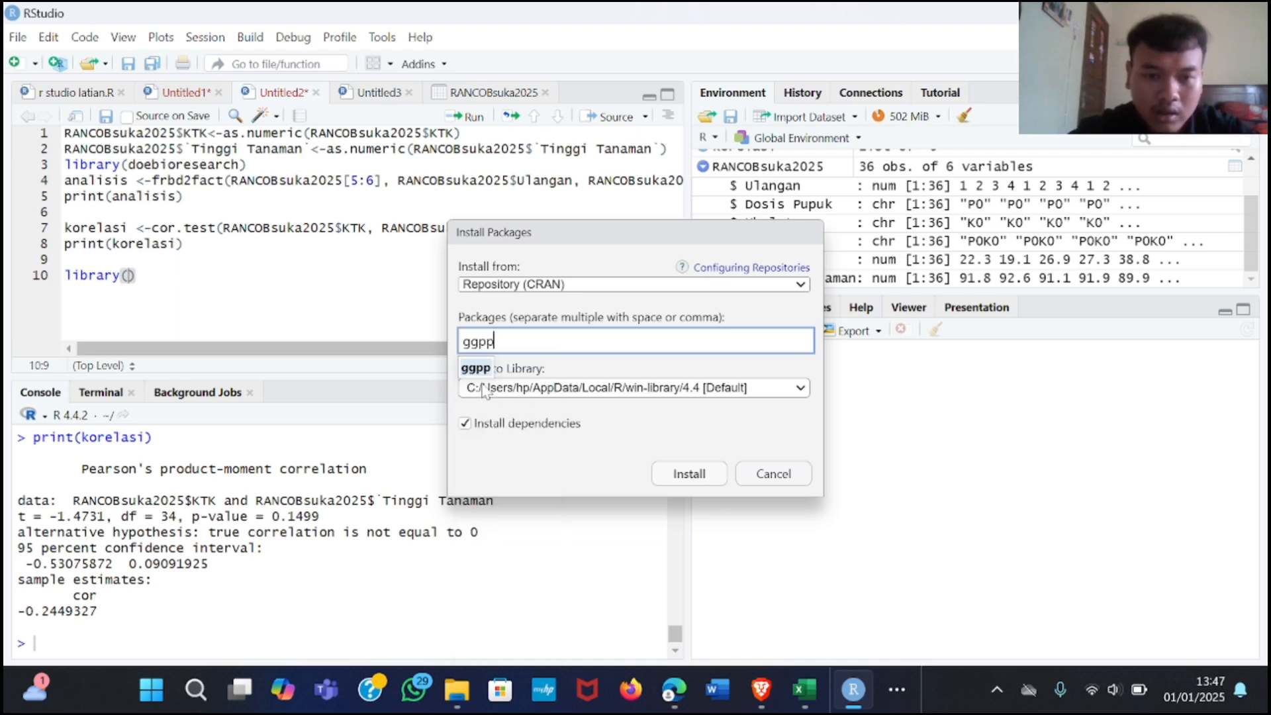
pyautogui.press('BackSpace')
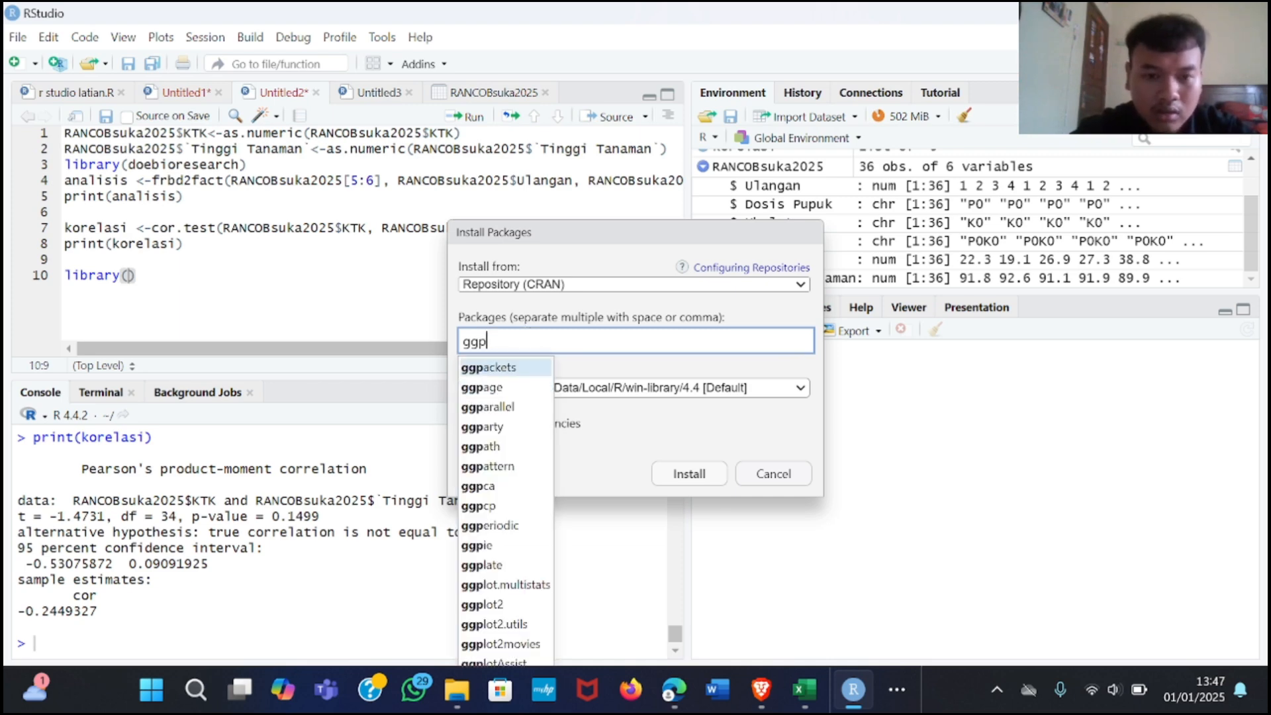
pyautogui.write('m')
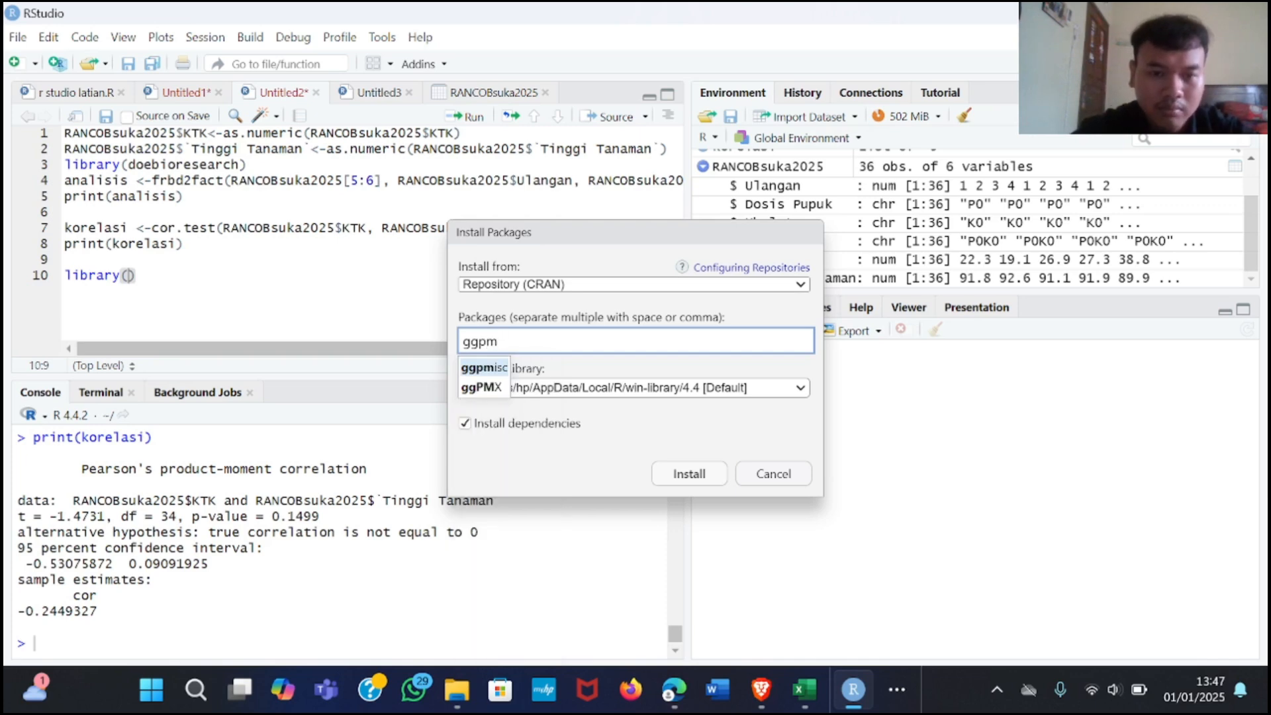
pyautogui.press('Return')
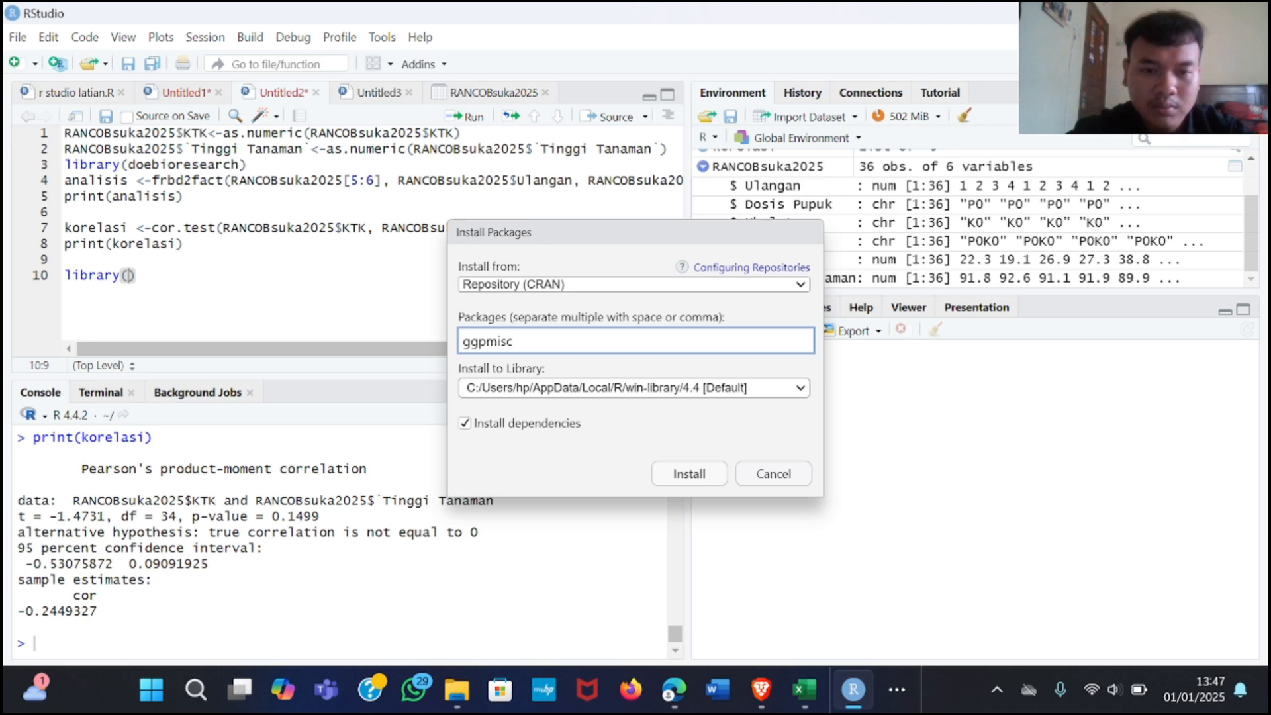
pyautogui.moveTo(514, 341); pyautogui.dragTo(458, 351)
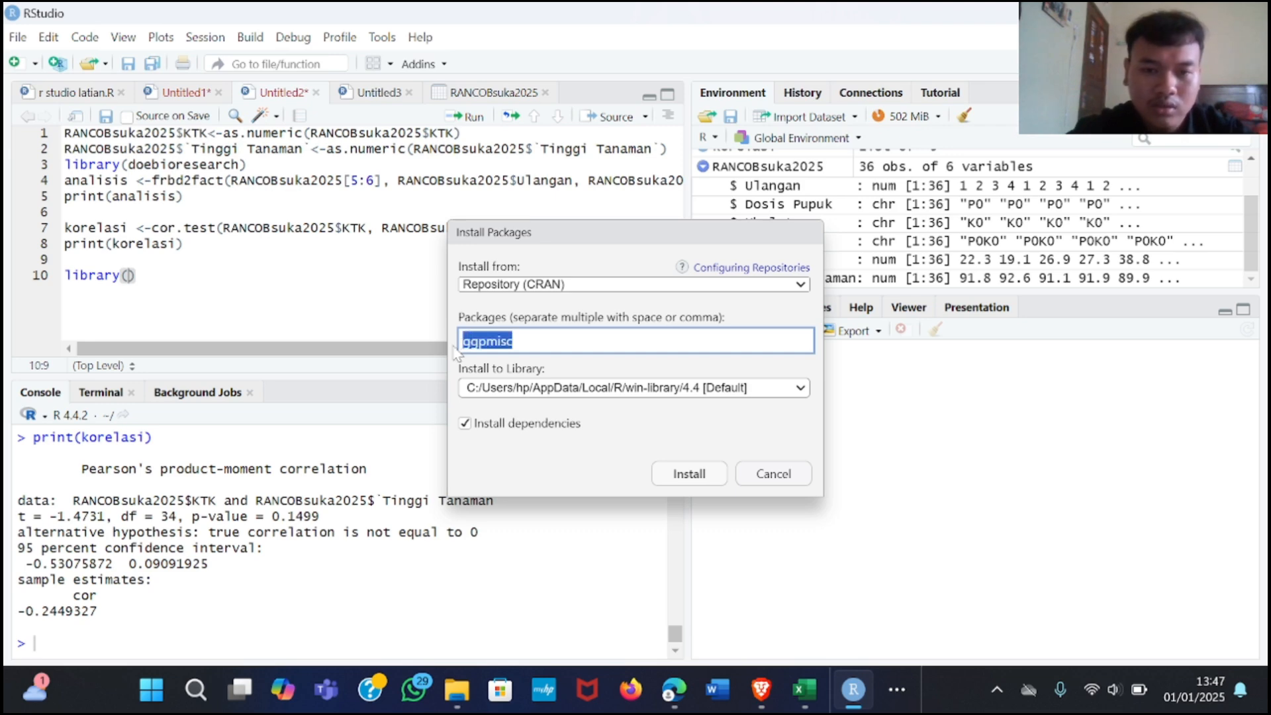
pyautogui.click(771, 472)
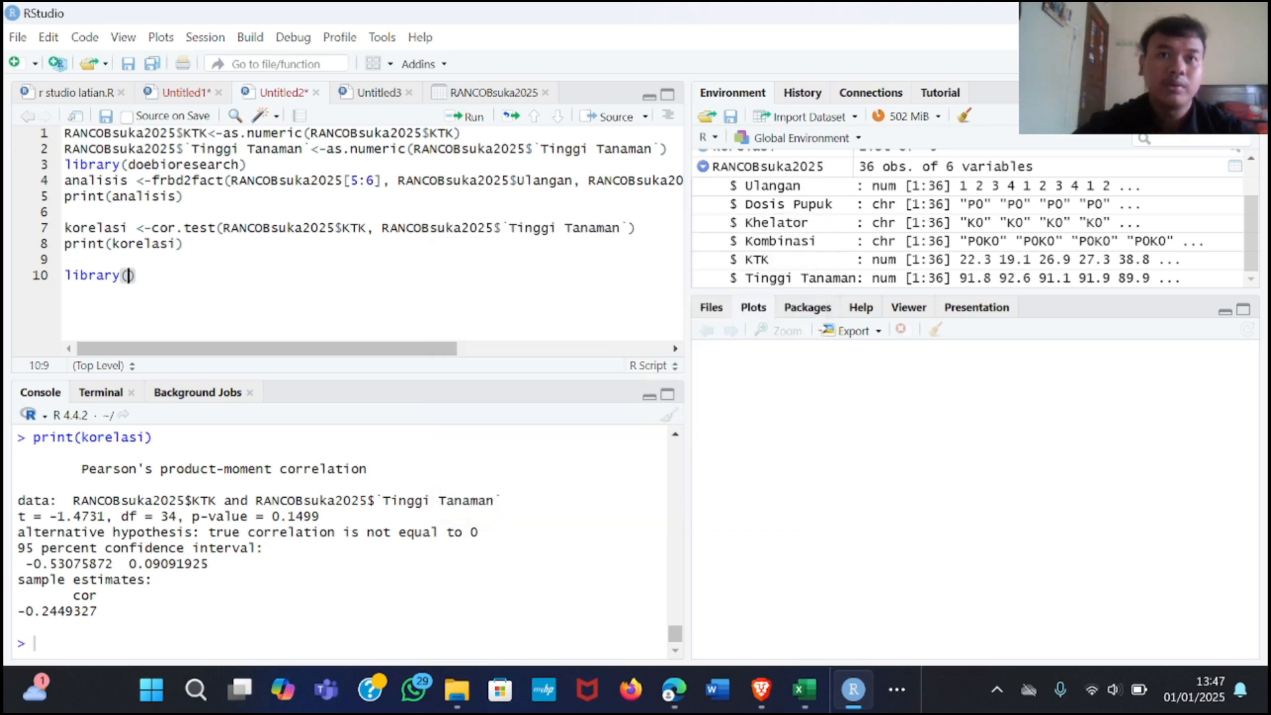
# Step: Complete the library call on line 10 with ggplot2 and run it
pyautogui.write('ggpl')
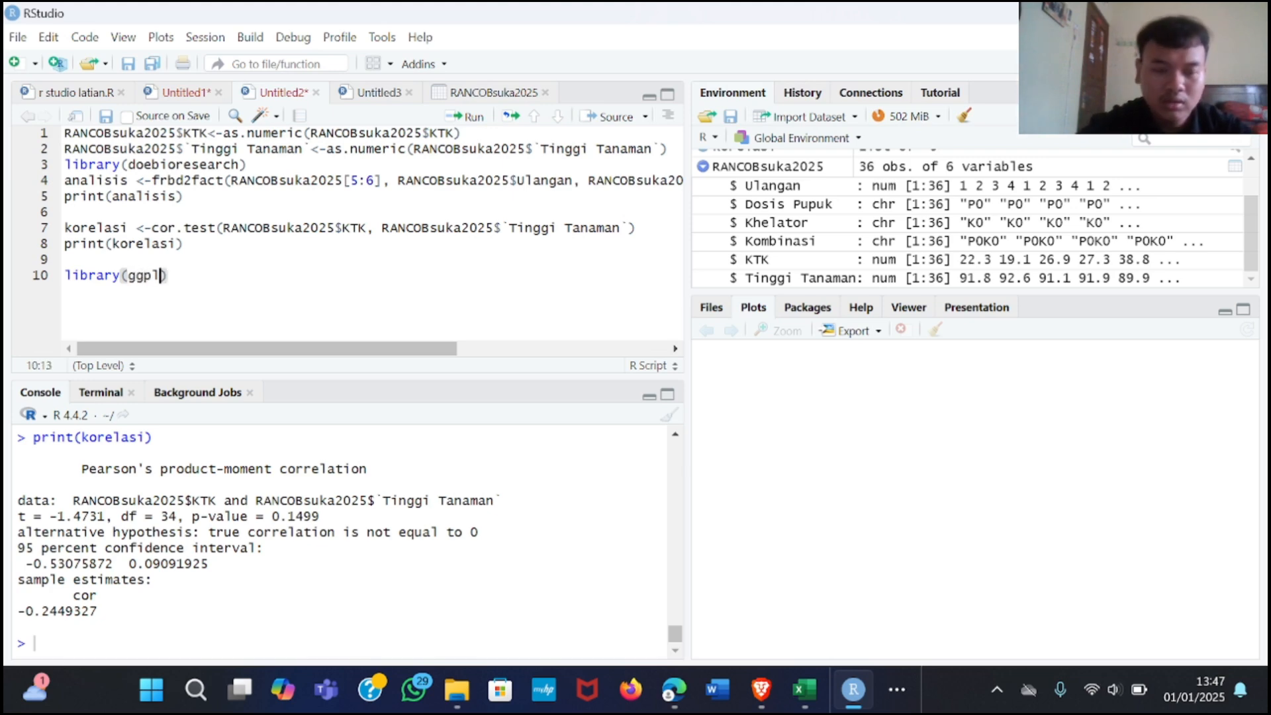
pyautogui.write('o')
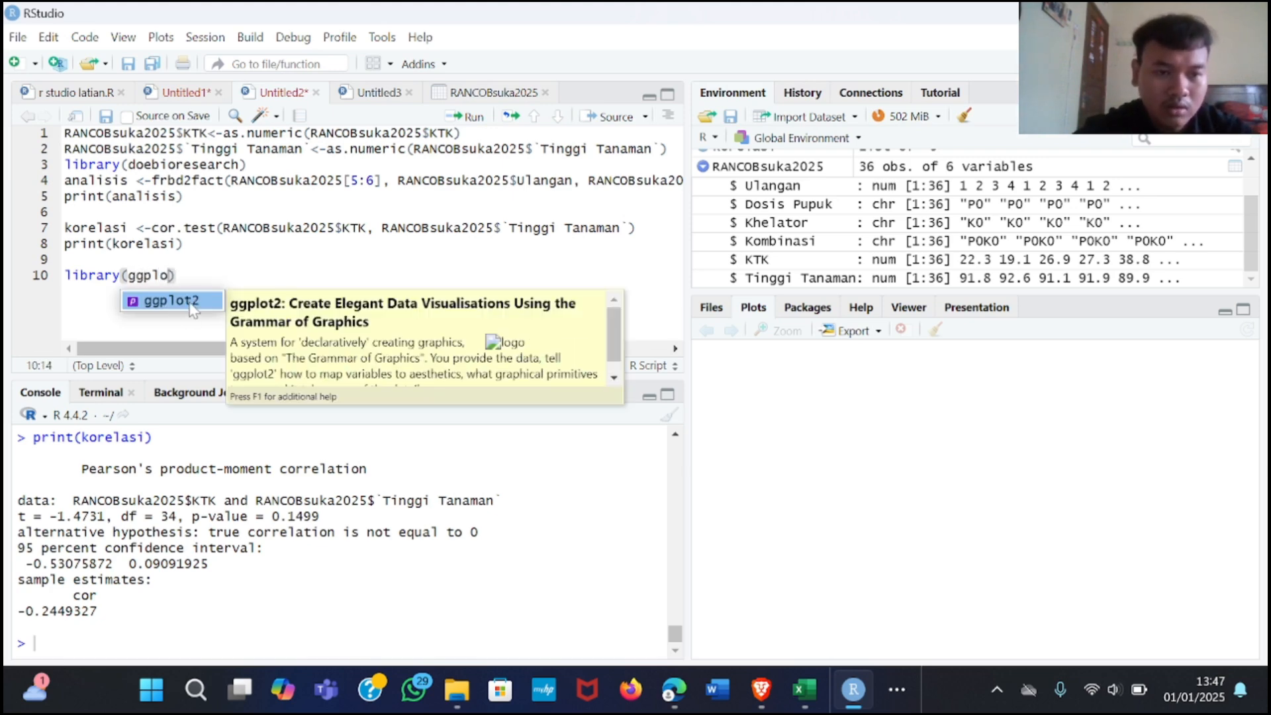
pyautogui.press('Return')
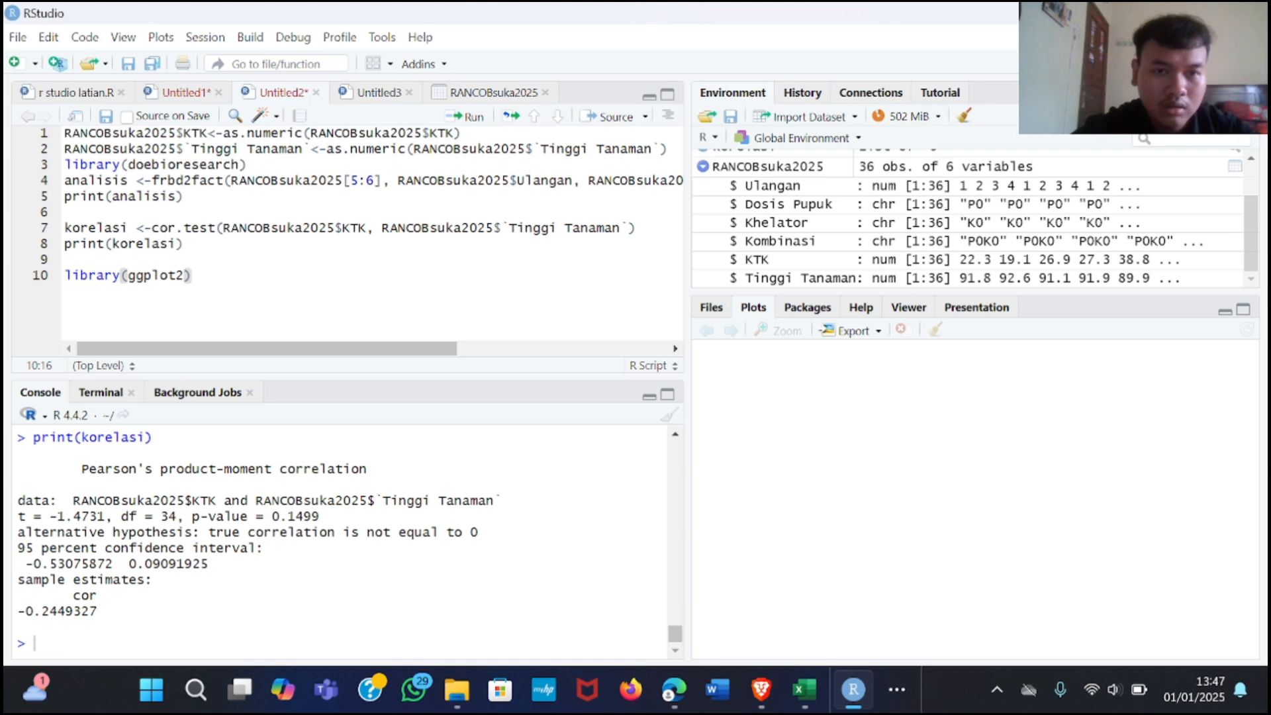
pyautogui.click(470, 119)
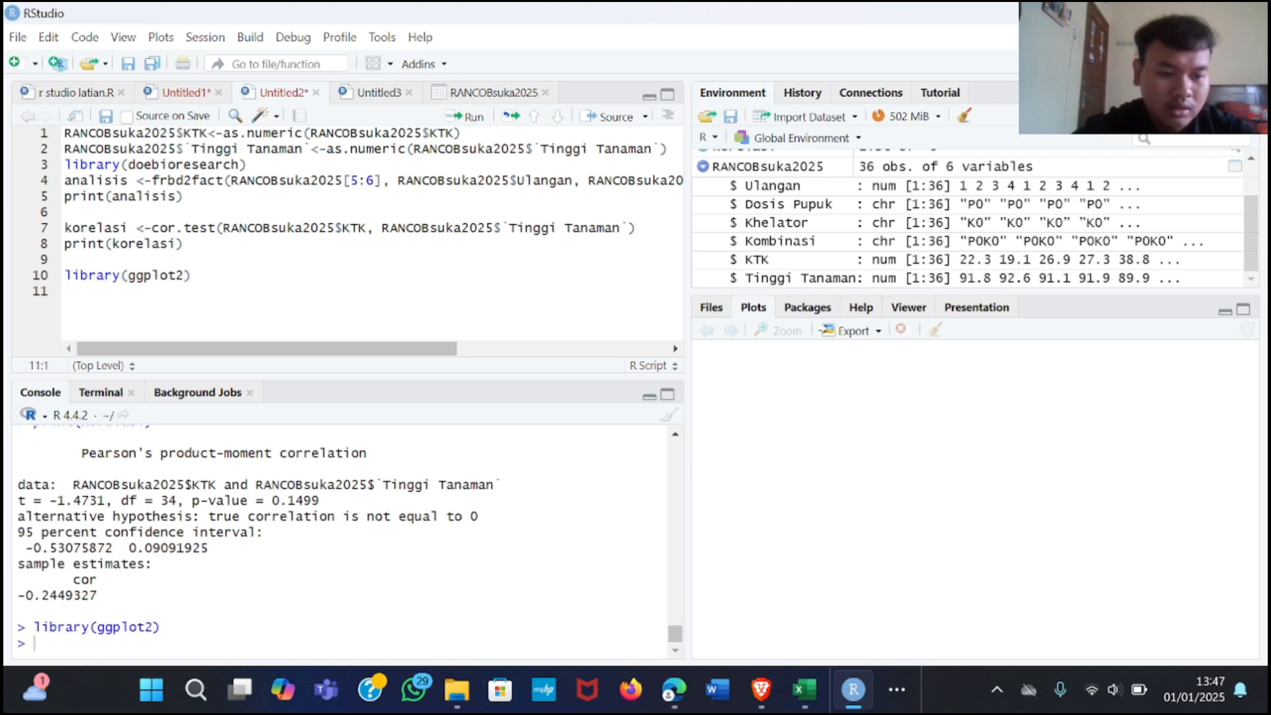
# Step: Add library(ggpp) on line 11 and run it
pyautogui.click(196, 275)
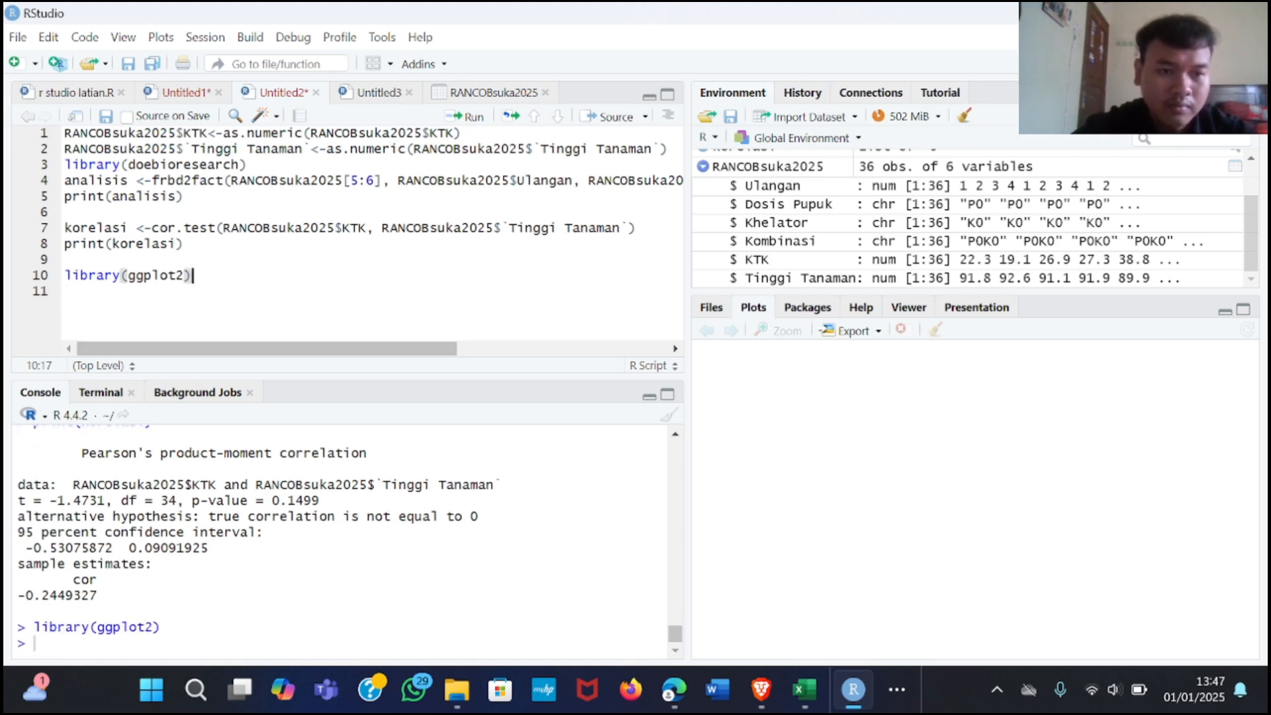
pyautogui.press('Return')
pyautogui.write('libra')
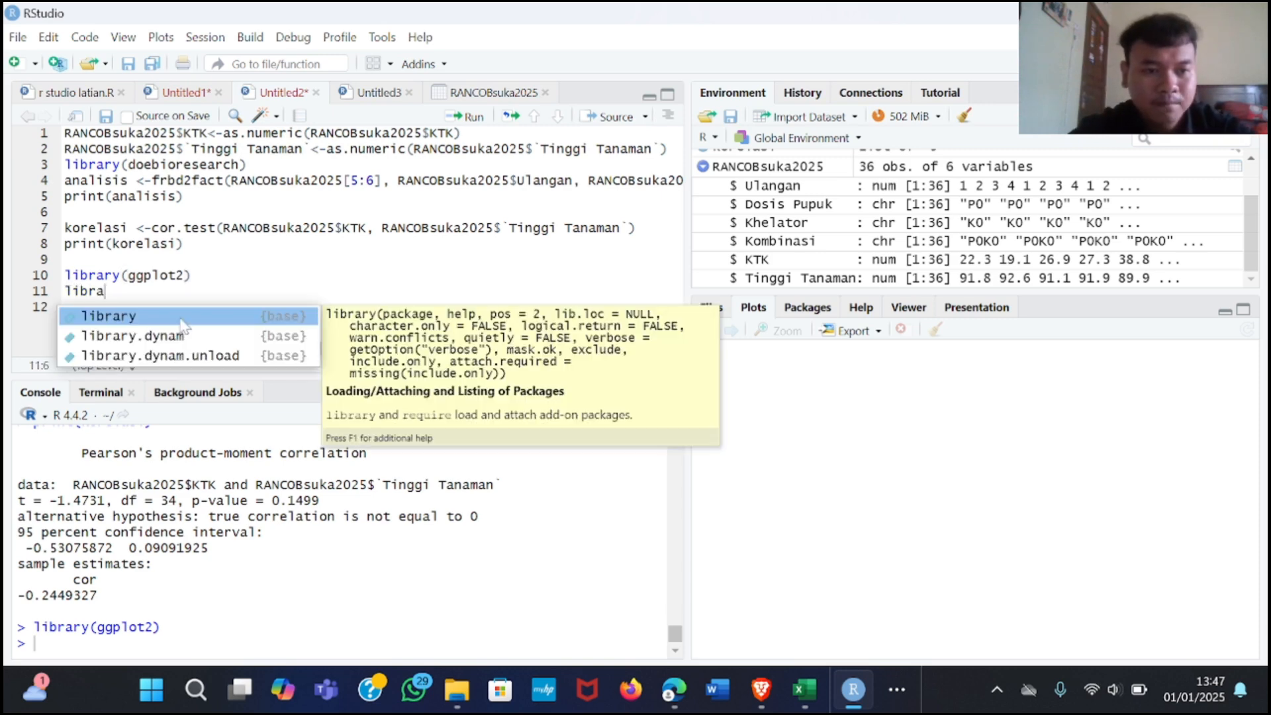
pyautogui.press('Tab')
pyautogui.write('gg')
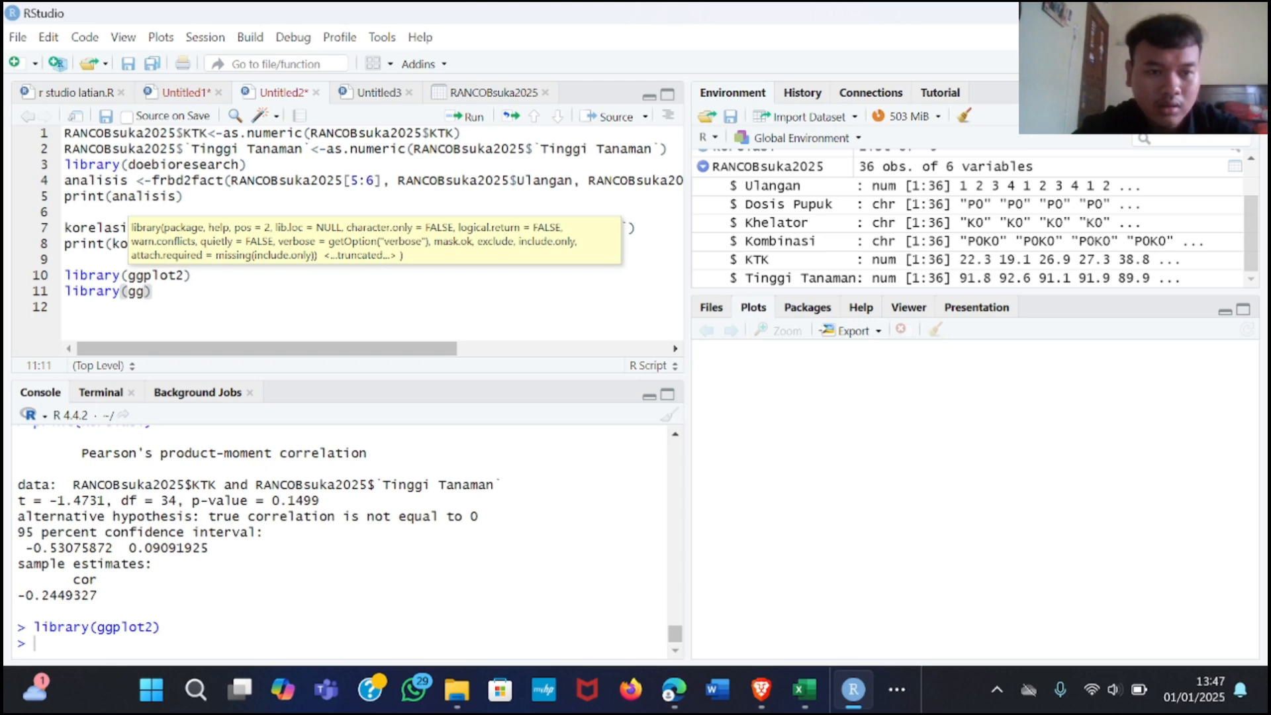
pyautogui.write('p')
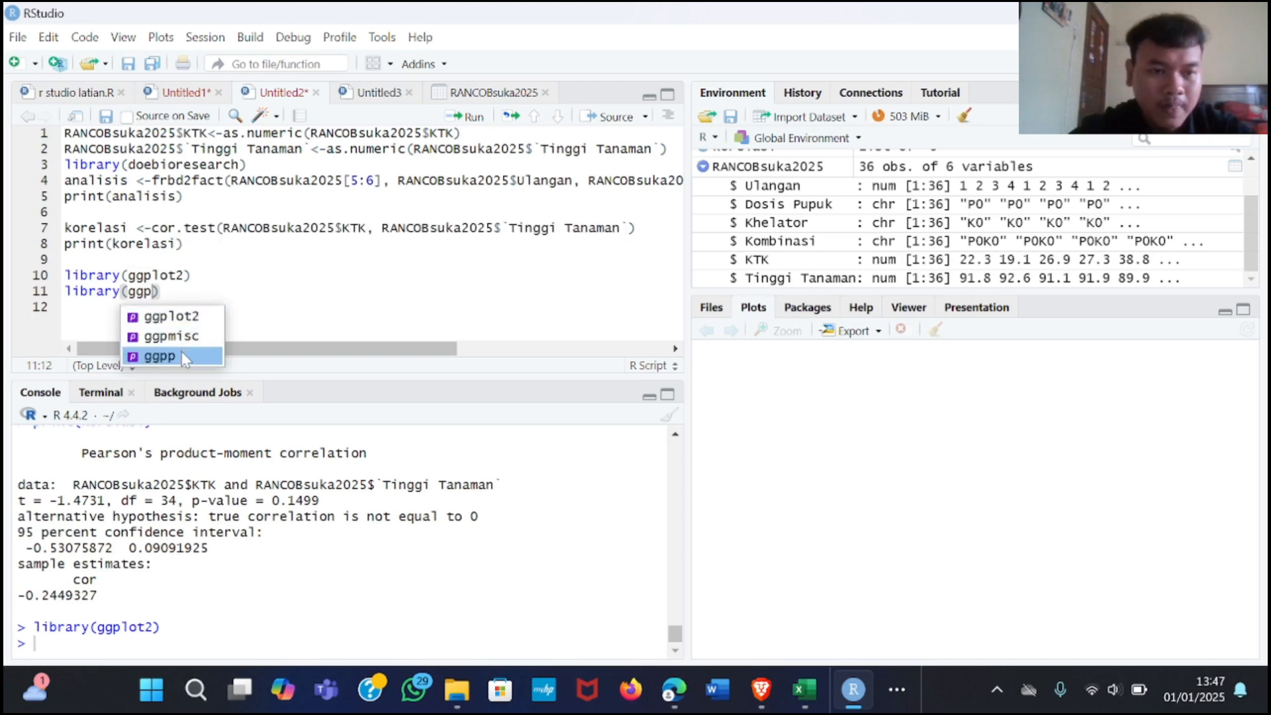
pyautogui.press('Tab')
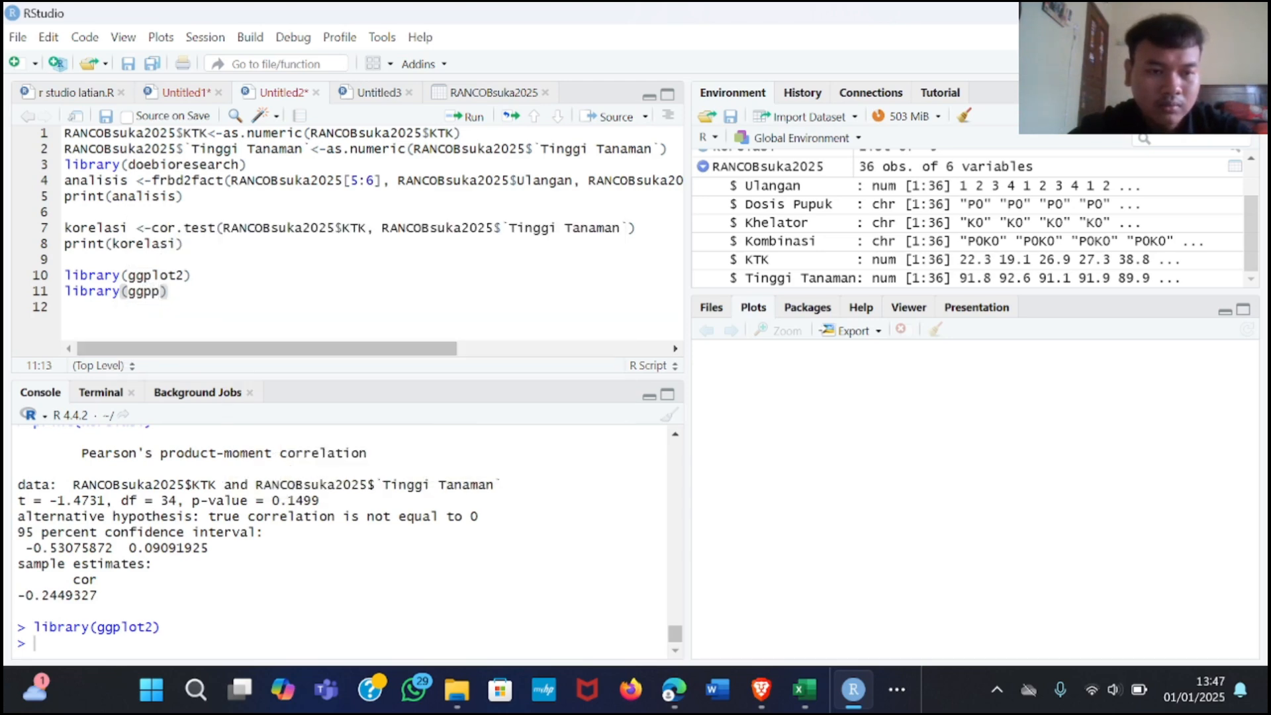
pyautogui.click(469, 118)
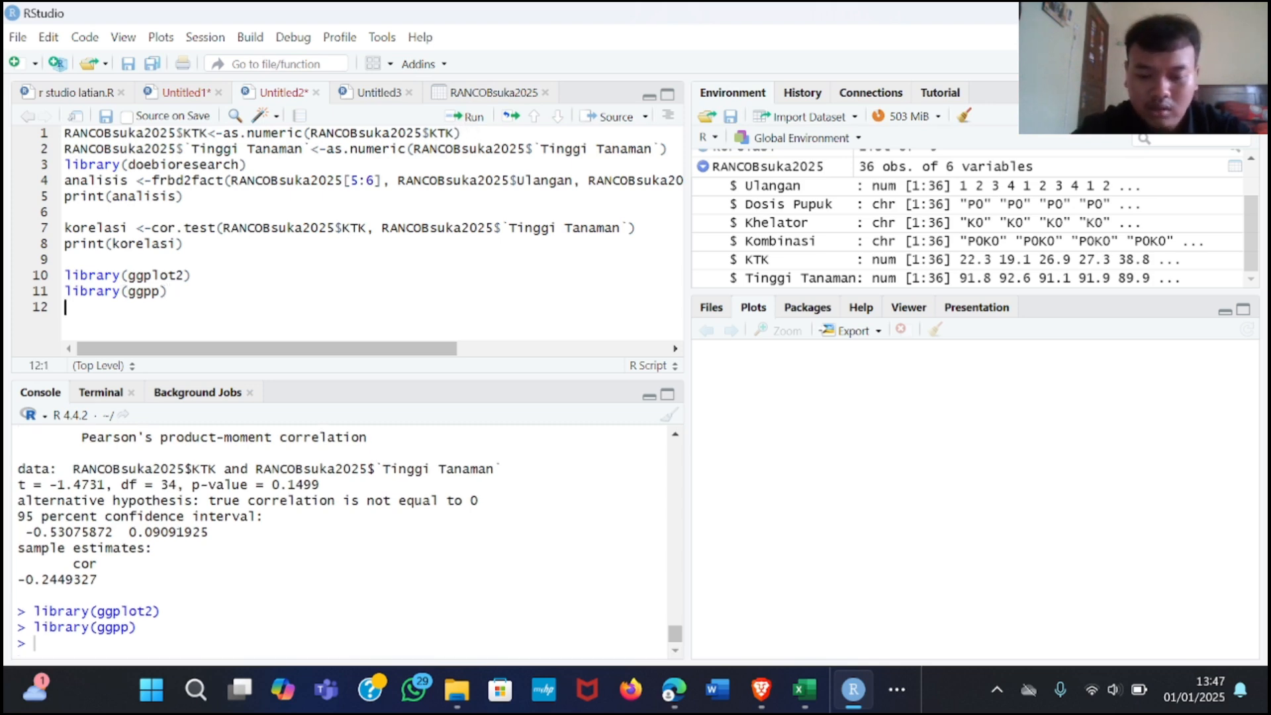
# Step: Add library(ggpmisc) on line 12 and run it
pyautogui.write('libra')
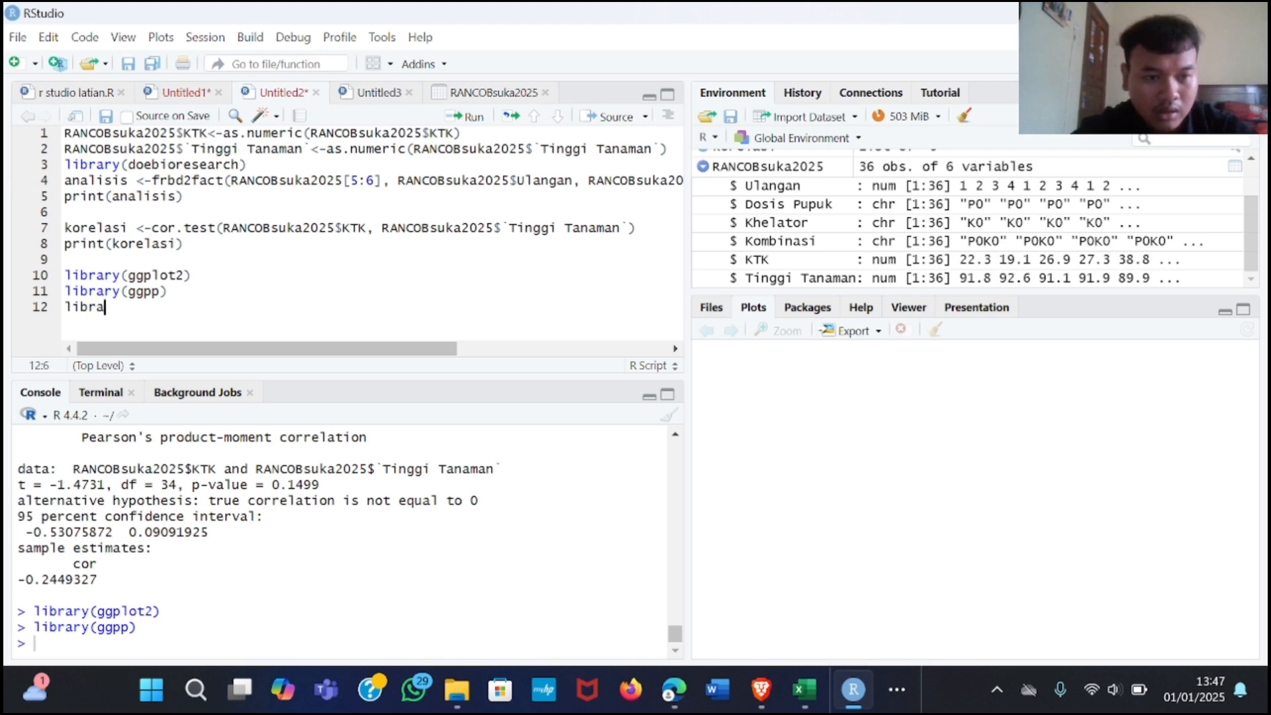
pyautogui.press('Tab')
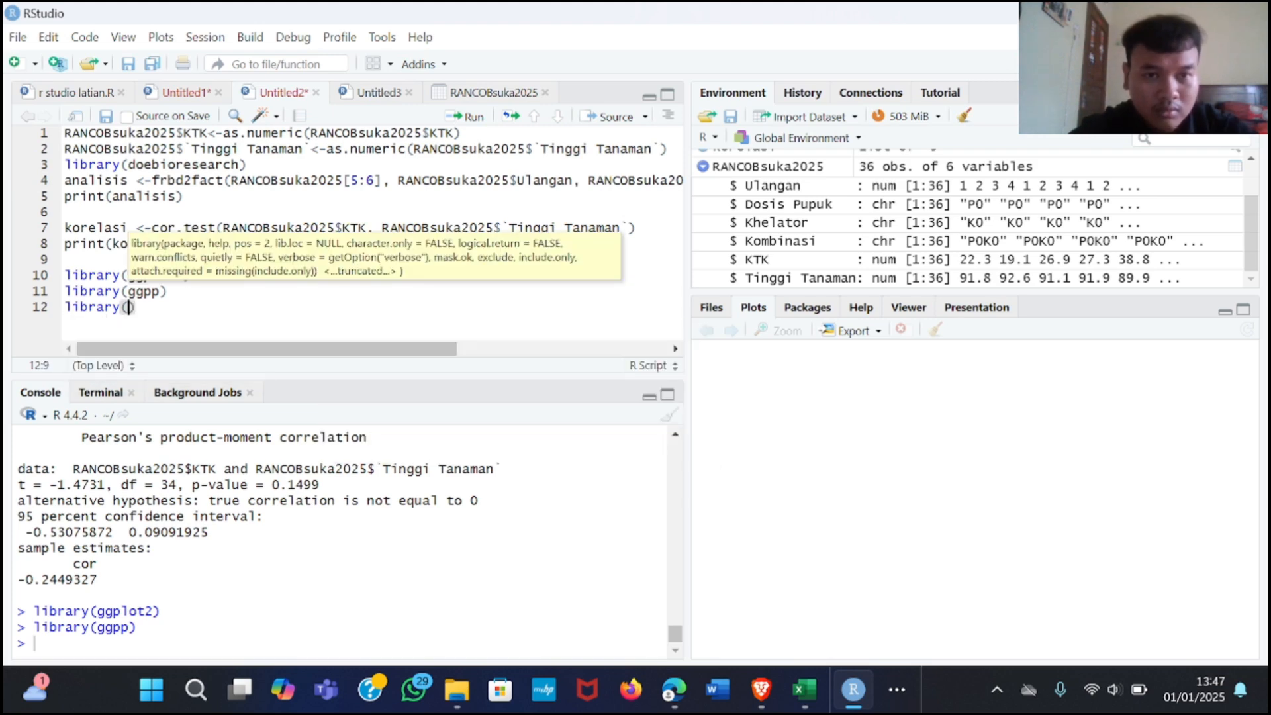
pyautogui.write('ggp')
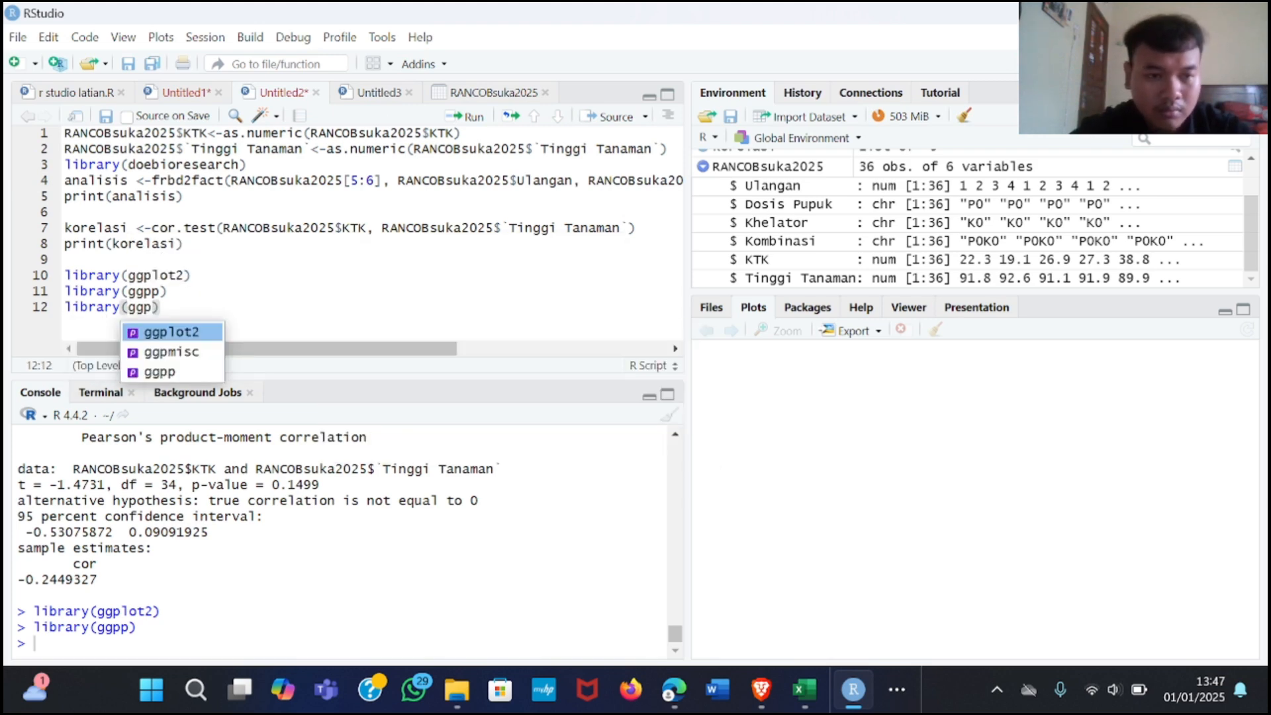
pyautogui.click(184, 358)
pyautogui.press('Tab')
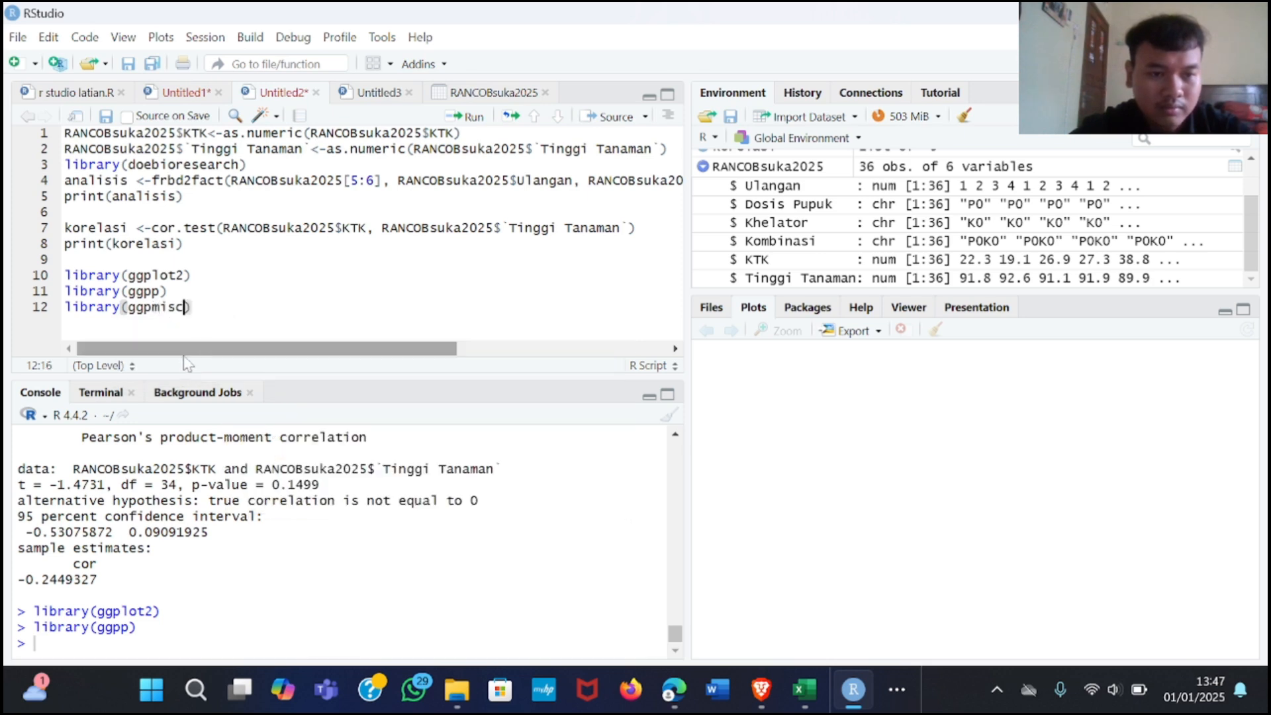
pyautogui.click(466, 116)
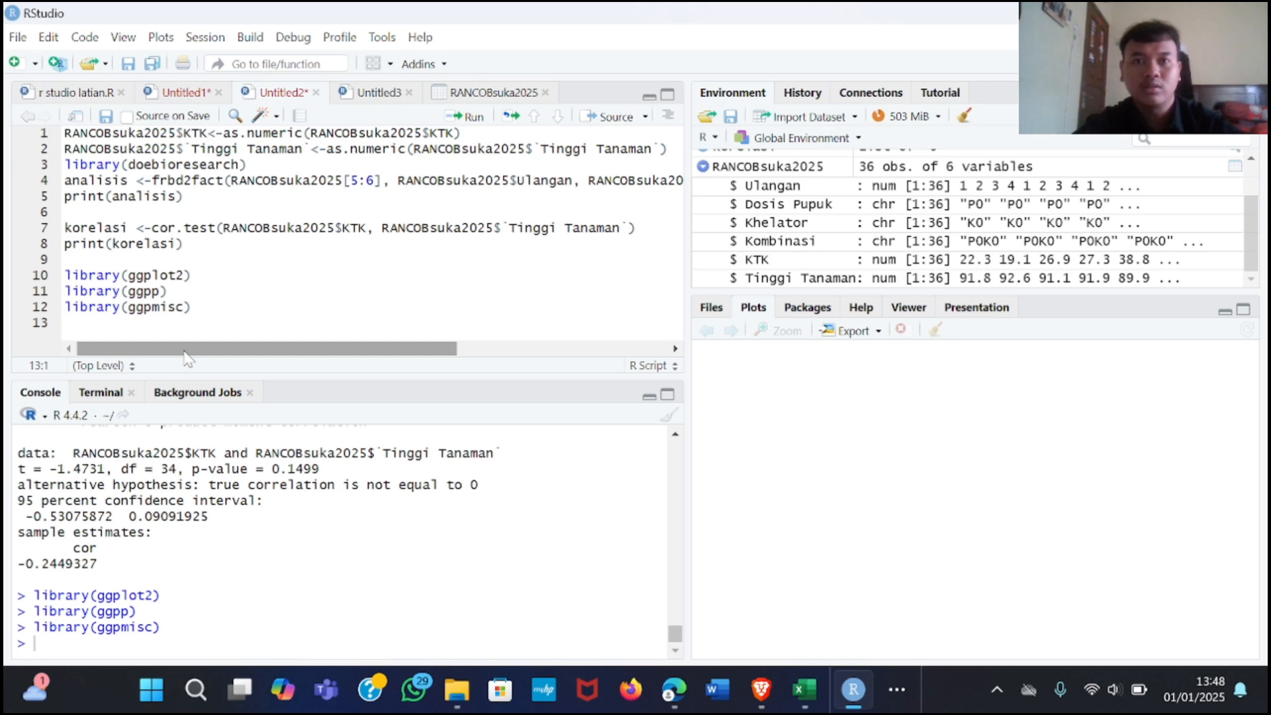
# Step: Start a ggplot call on line 13 with RANCOBsuka2025 as the data and an empty aes() mapping
pyautogui.write('ggpl')
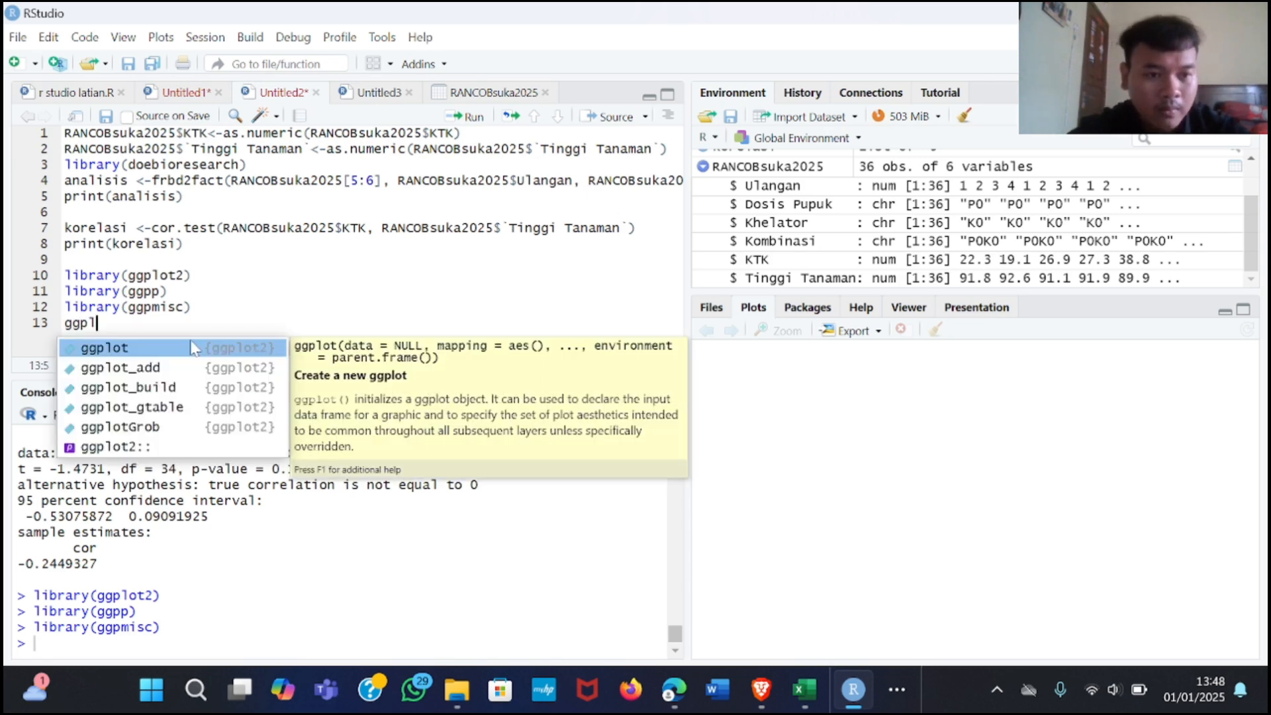
pyautogui.press('Tab')
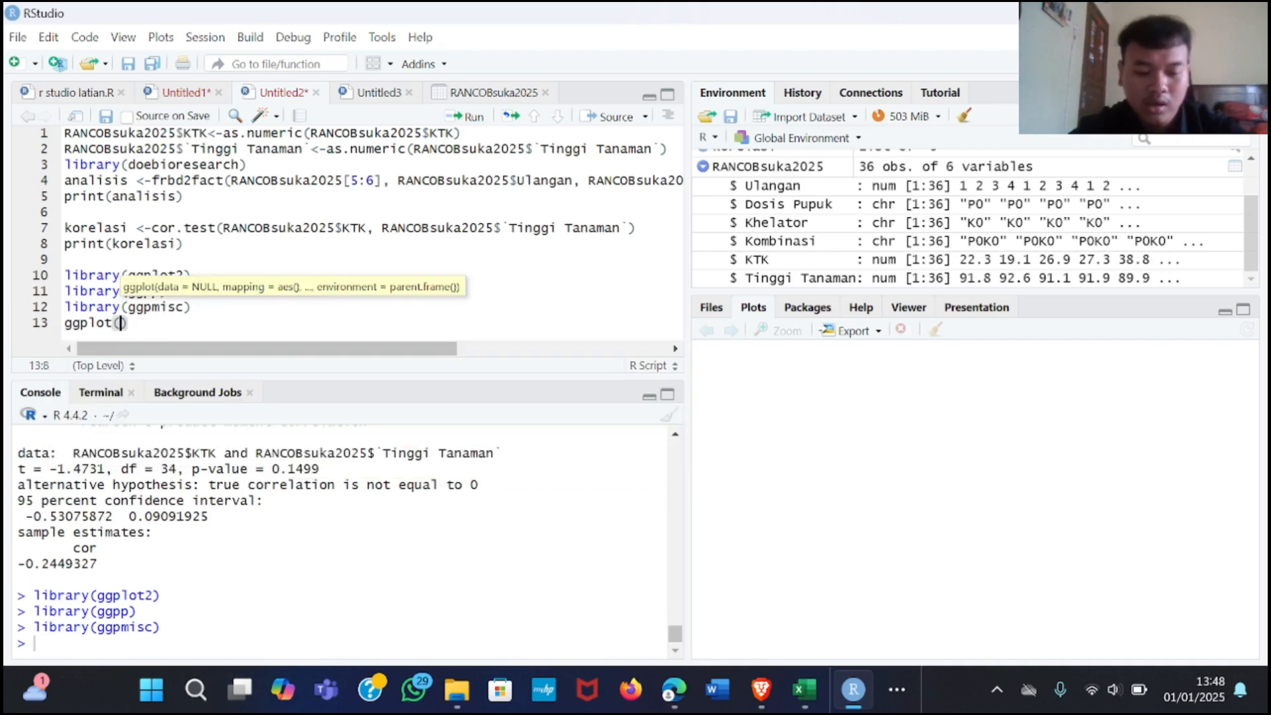
pyautogui.write('ranc')
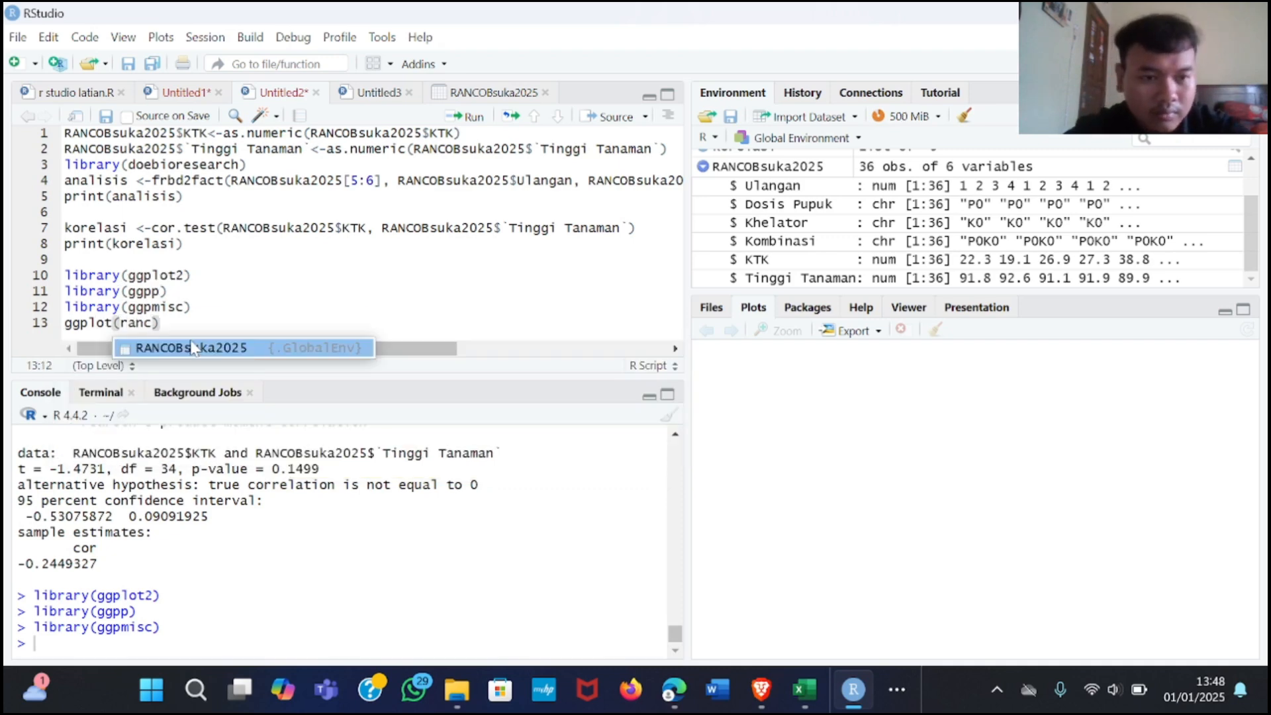
pyautogui.click(204, 348)
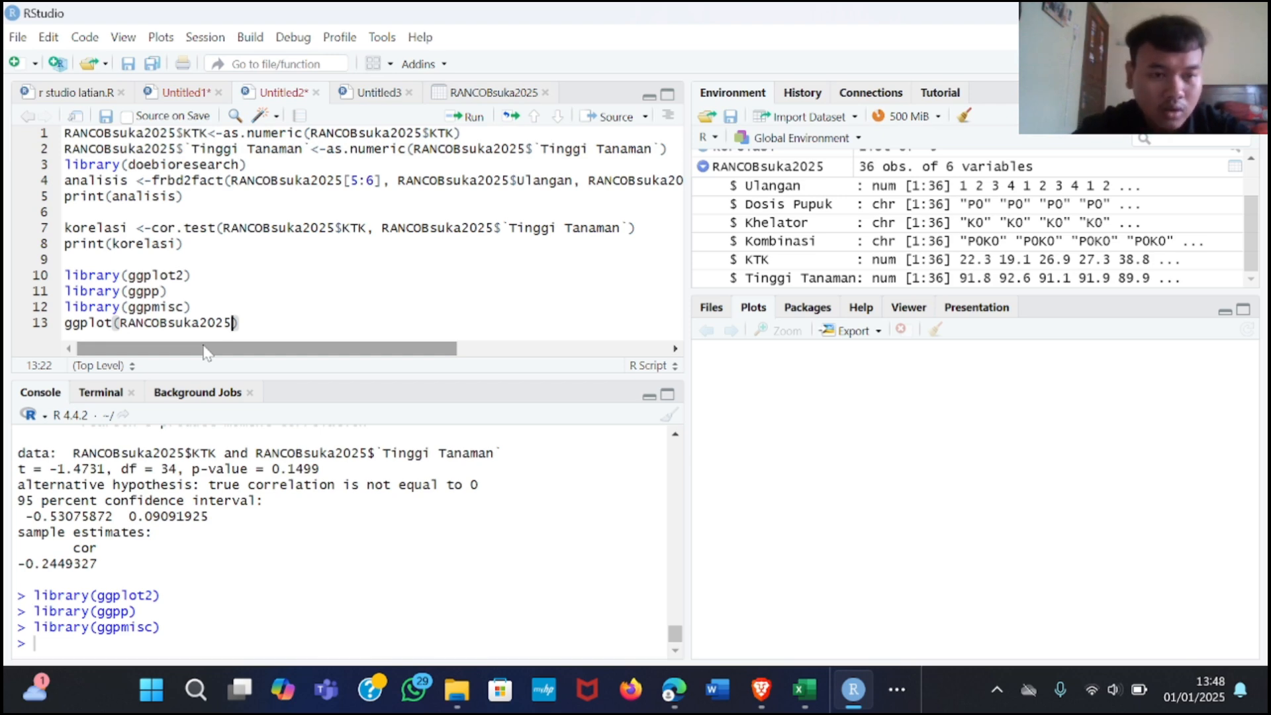
pyautogui.write(',')
pyautogui.press('BackSpace')
pyautogui.write('aes')
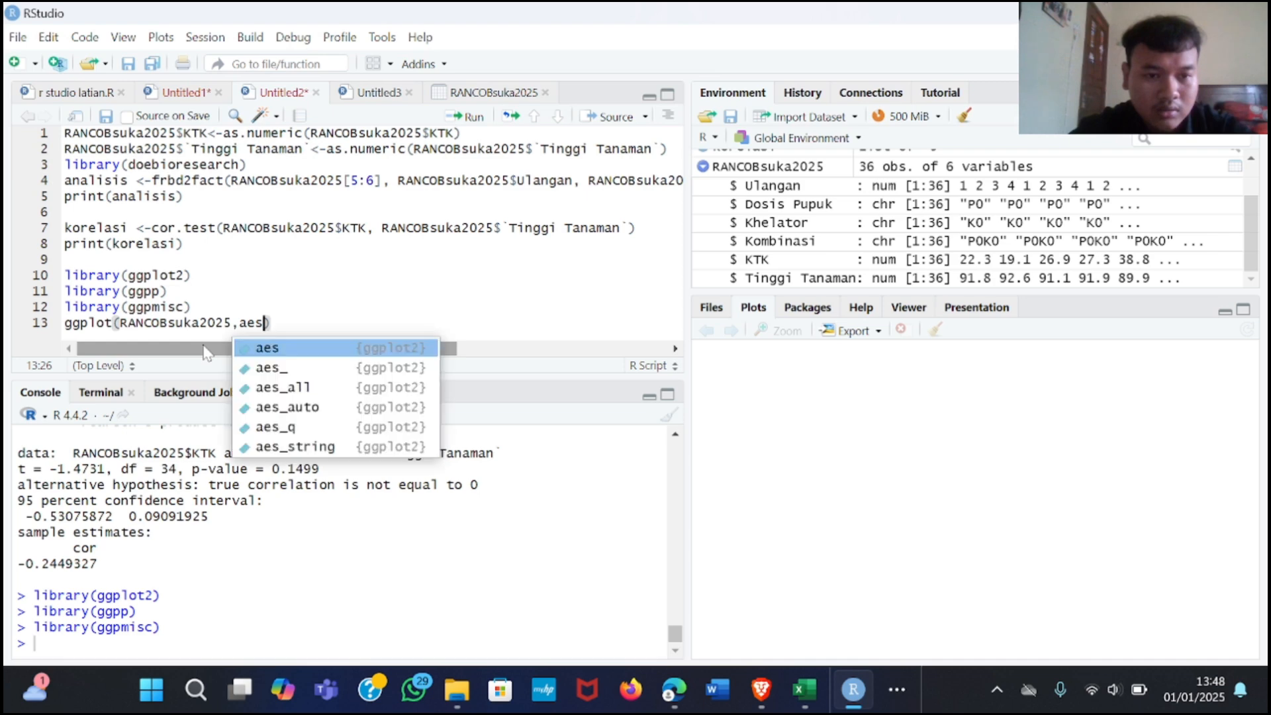
pyautogui.click(284, 352)
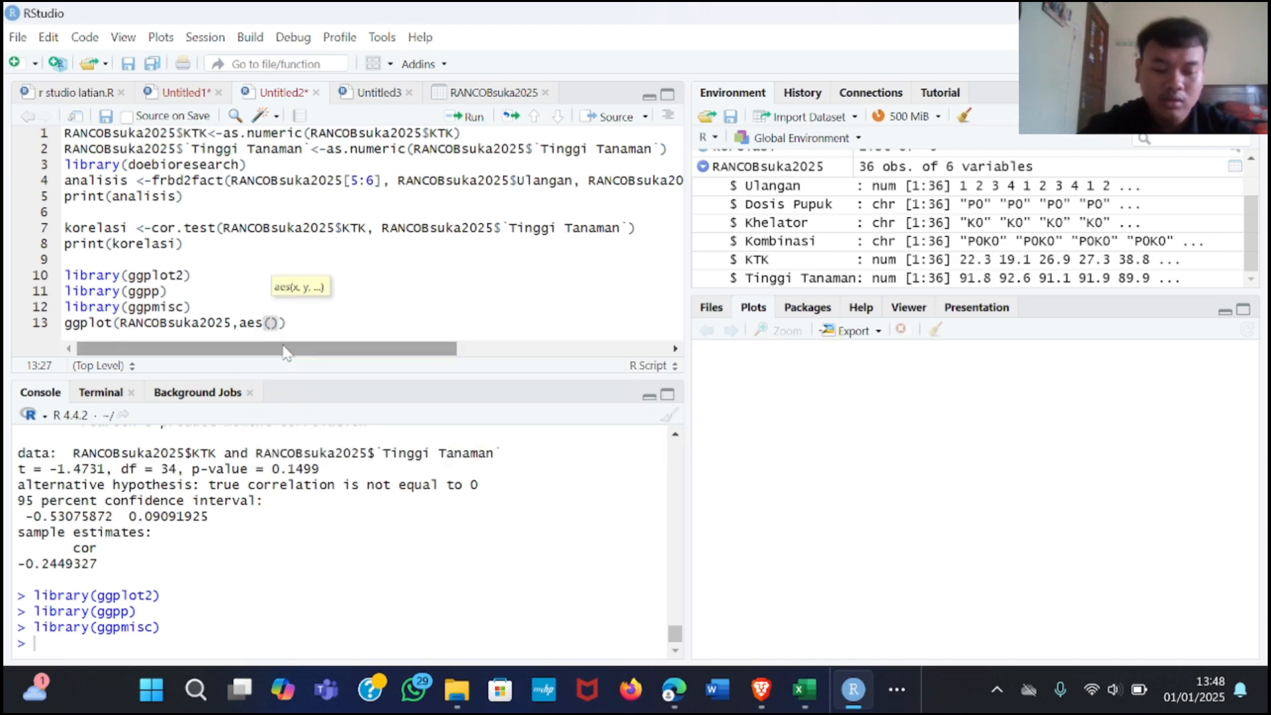
# Step: Map x to RANCOBsuka2025$KTK inside aes() and add a comma for the next argument
pyautogui.write('x=')
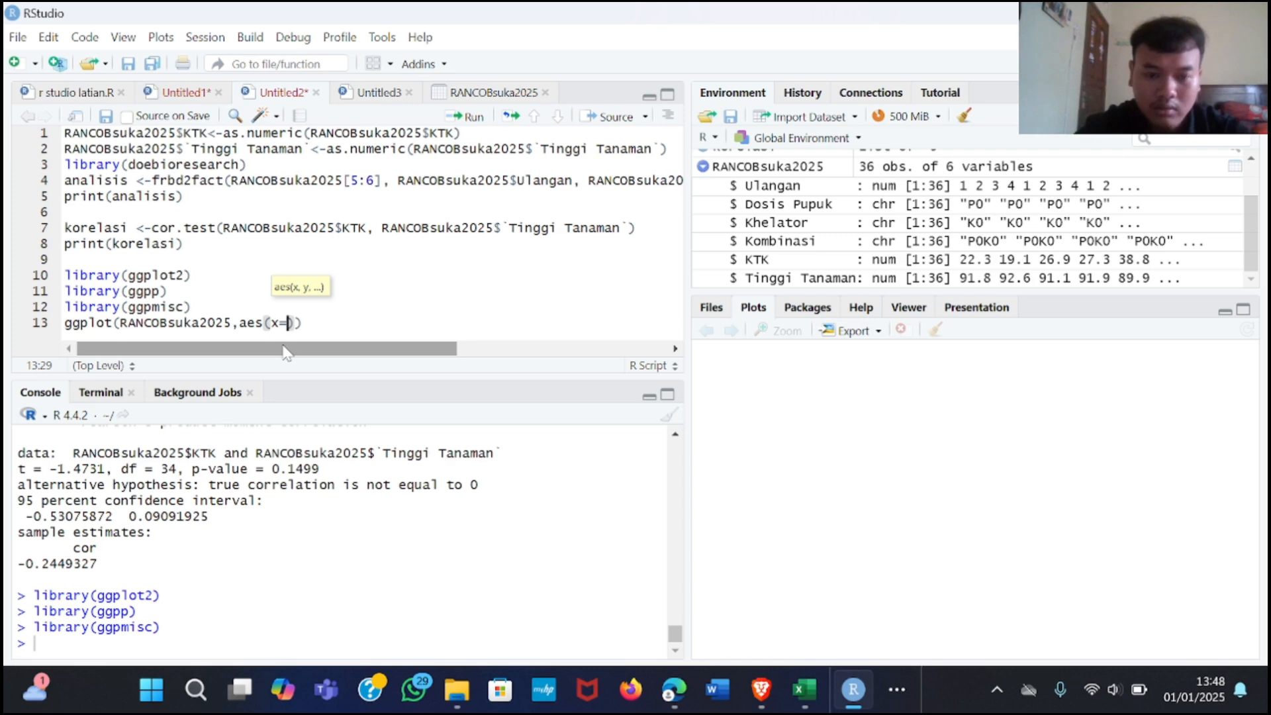
pyautogui.write('ran')
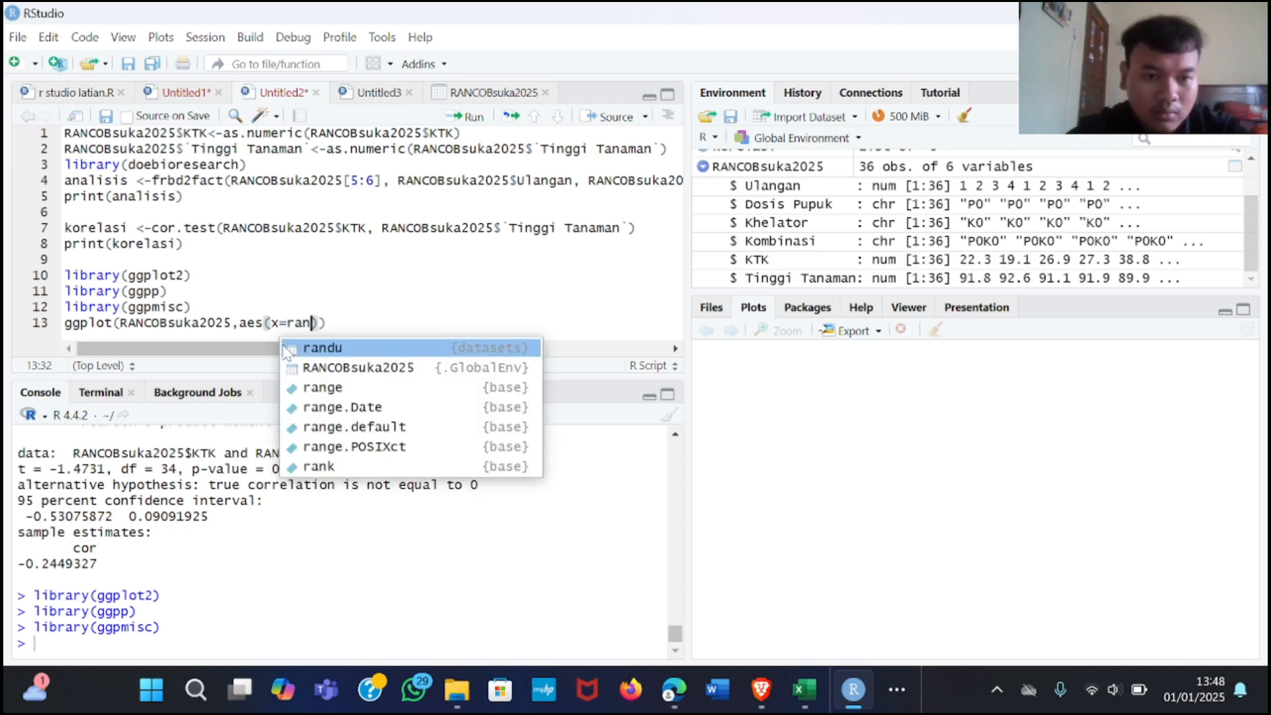
pyautogui.click(322, 368)
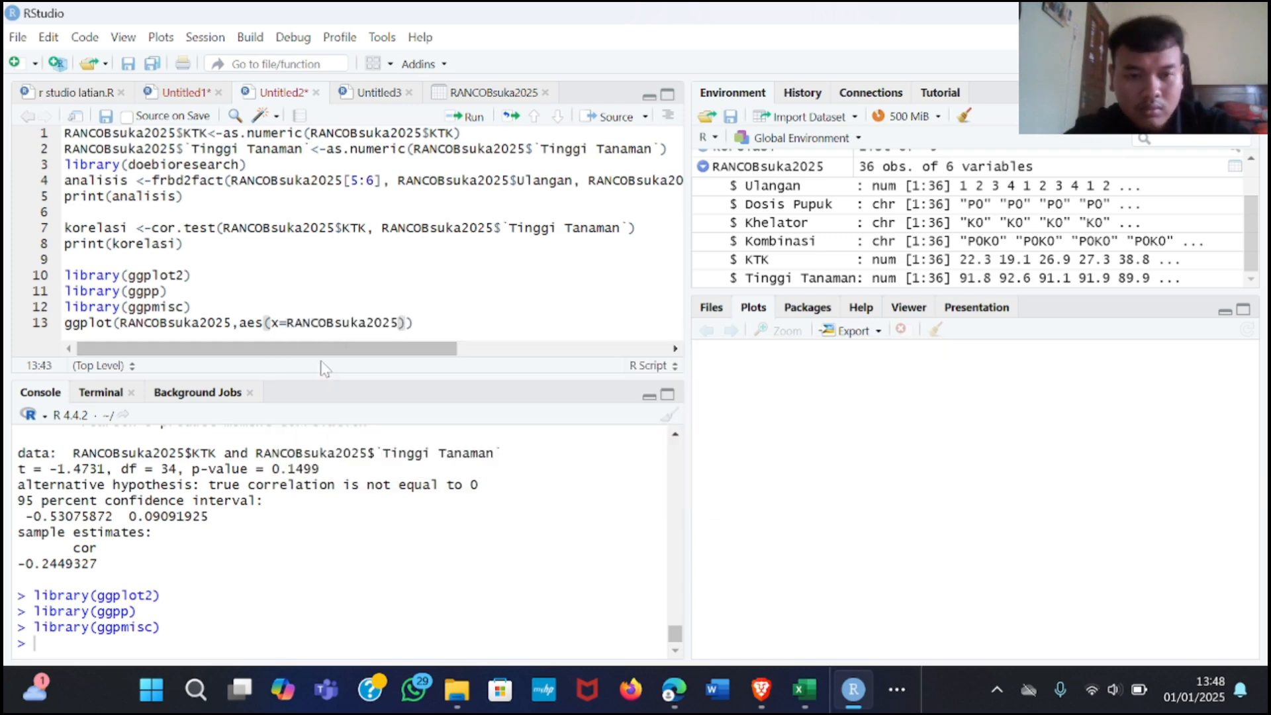
pyautogui.write('$')
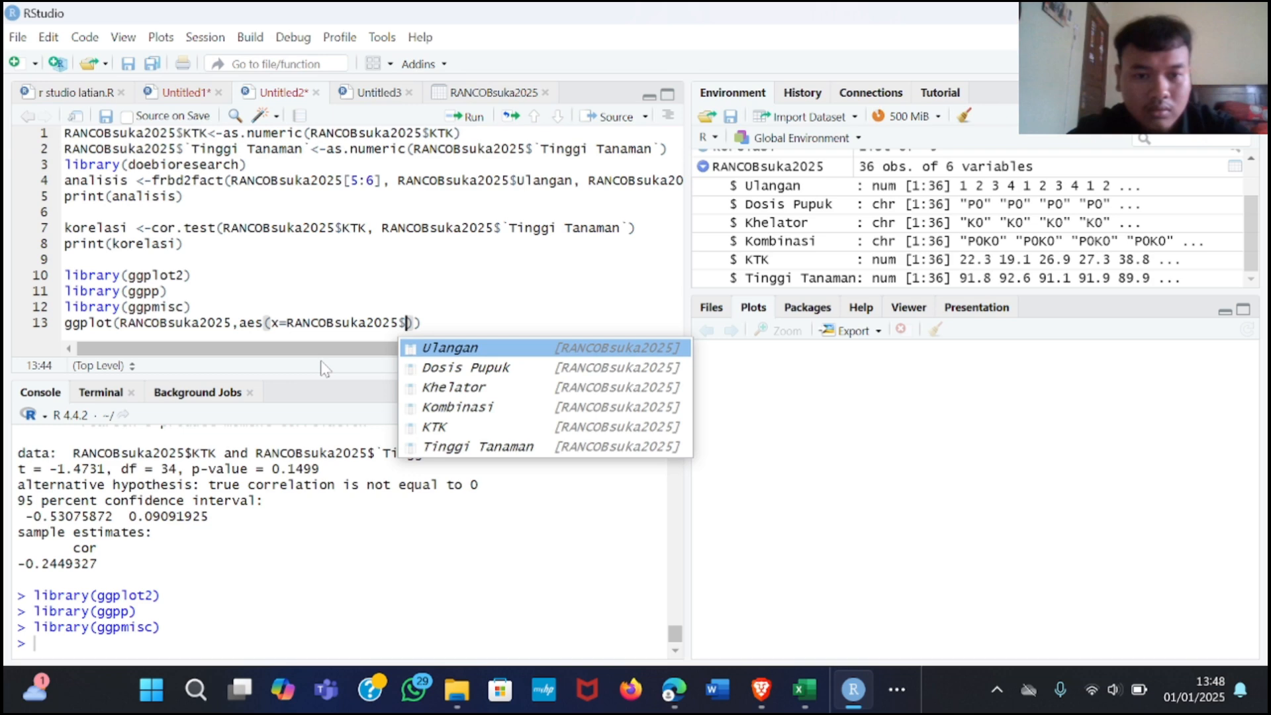
pyautogui.click(439, 427)
pyautogui.write(', ')
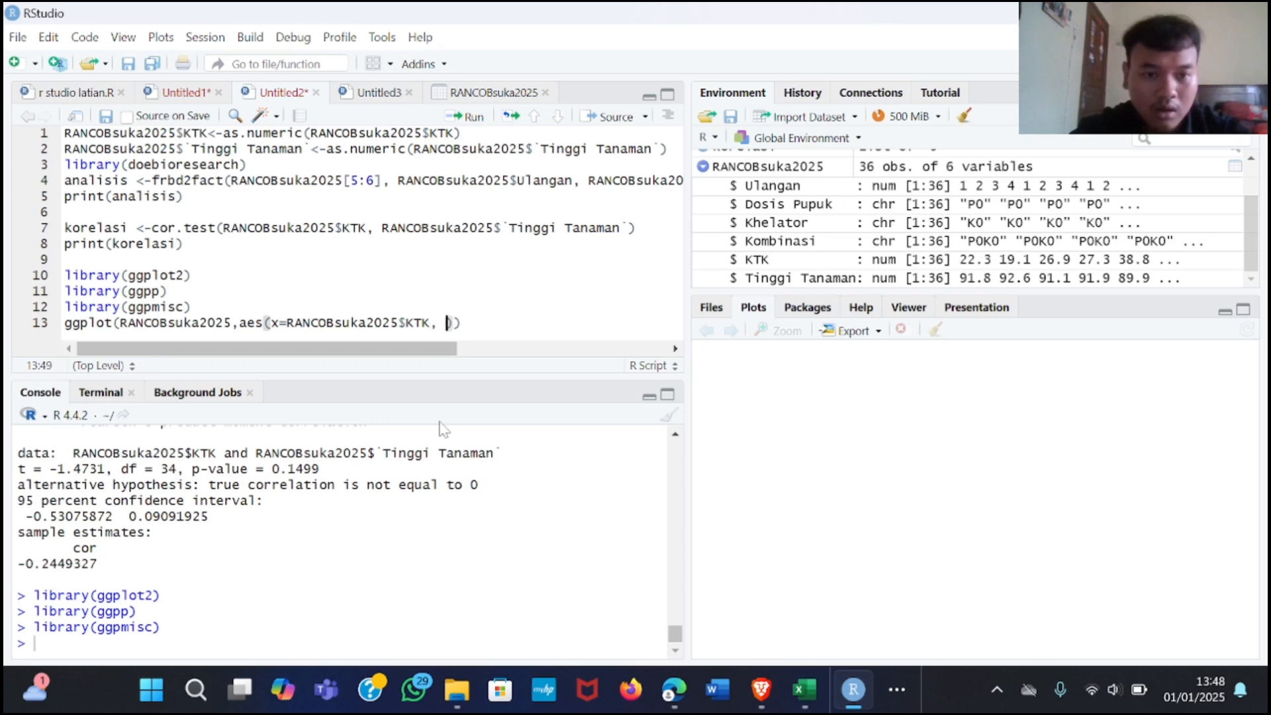
# Step: Map y to RANCOBsuka2025$`Tinggi Tanaman` inside the aes() call on line 13
pyautogui.write('y=')
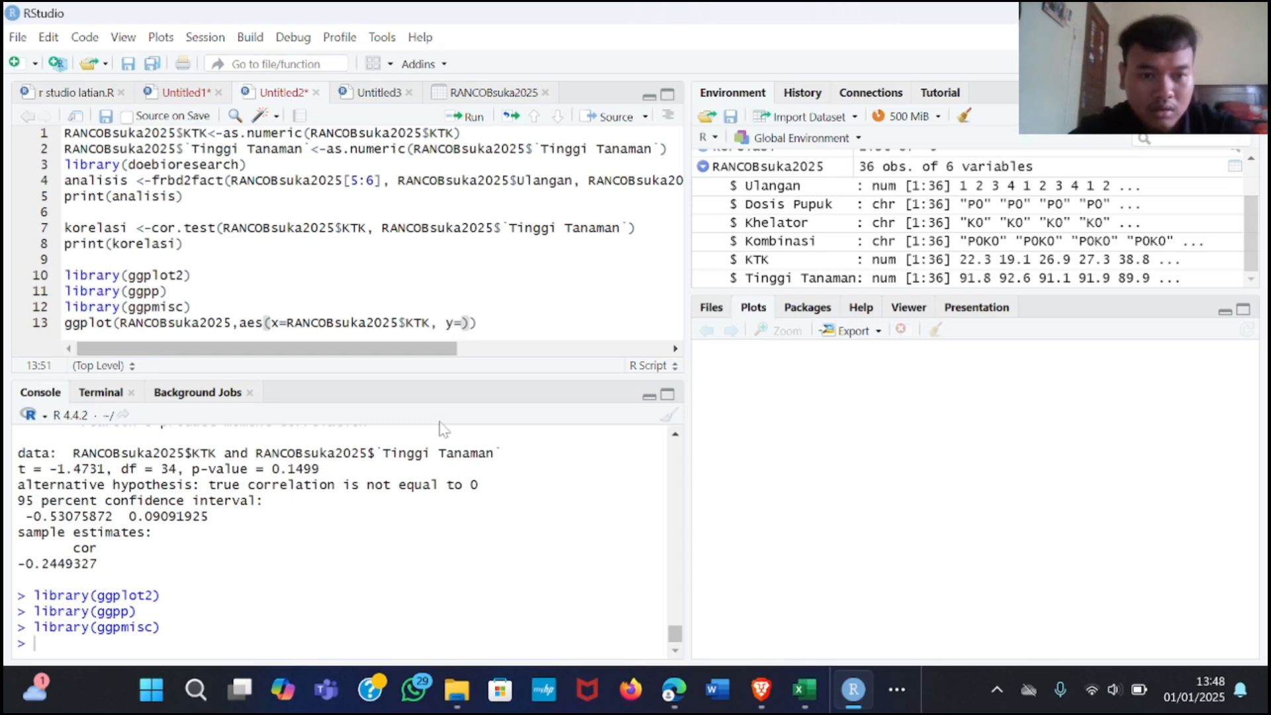
pyautogui.write('ran')
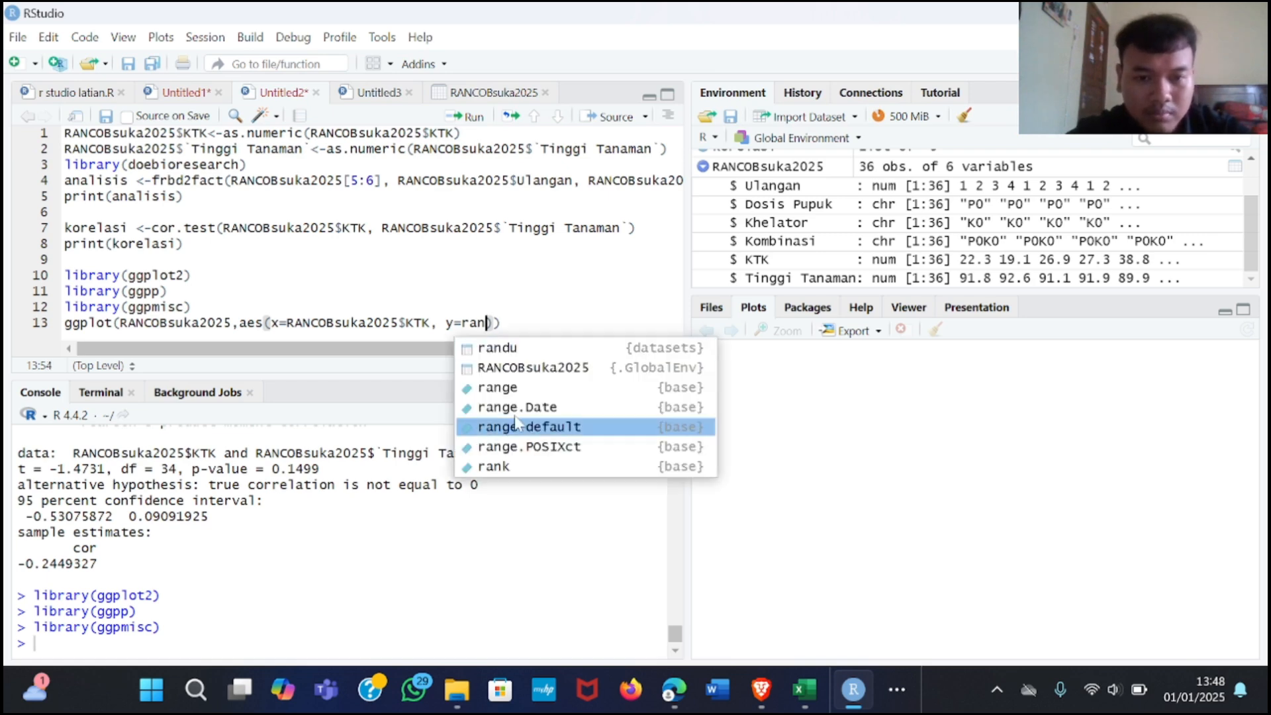
pyautogui.click(536, 368)
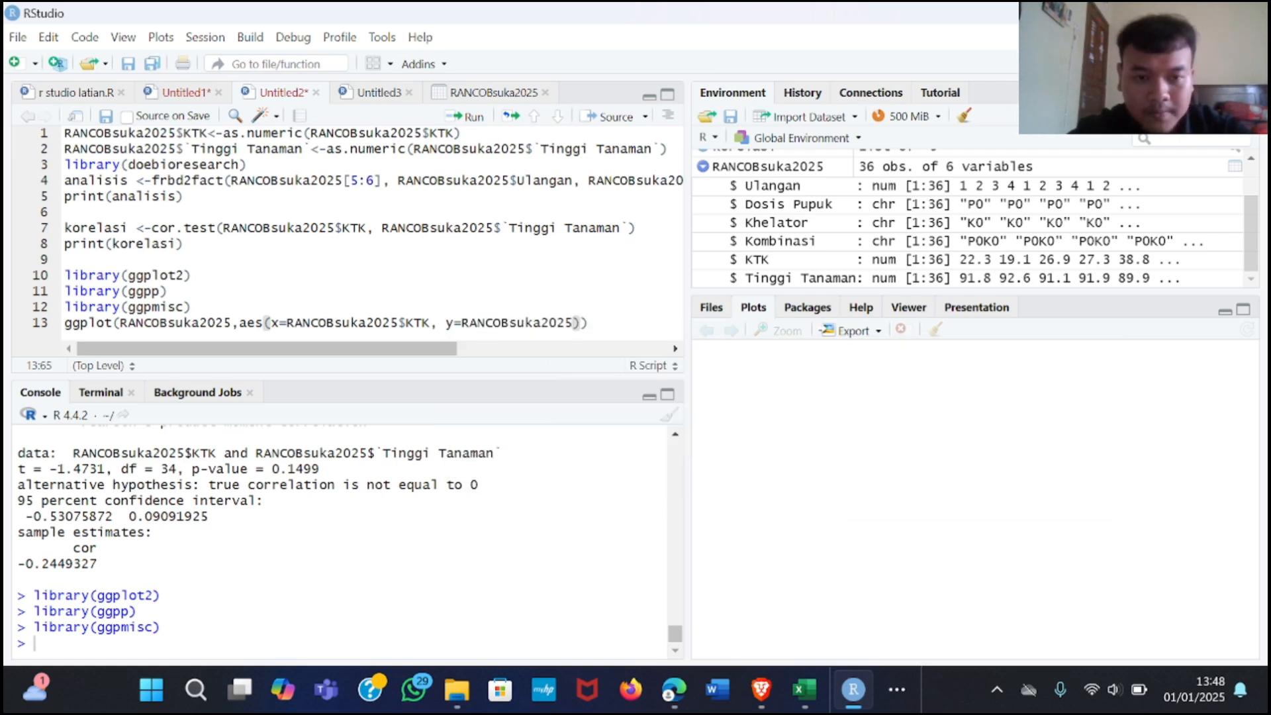
pyautogui.write('$')
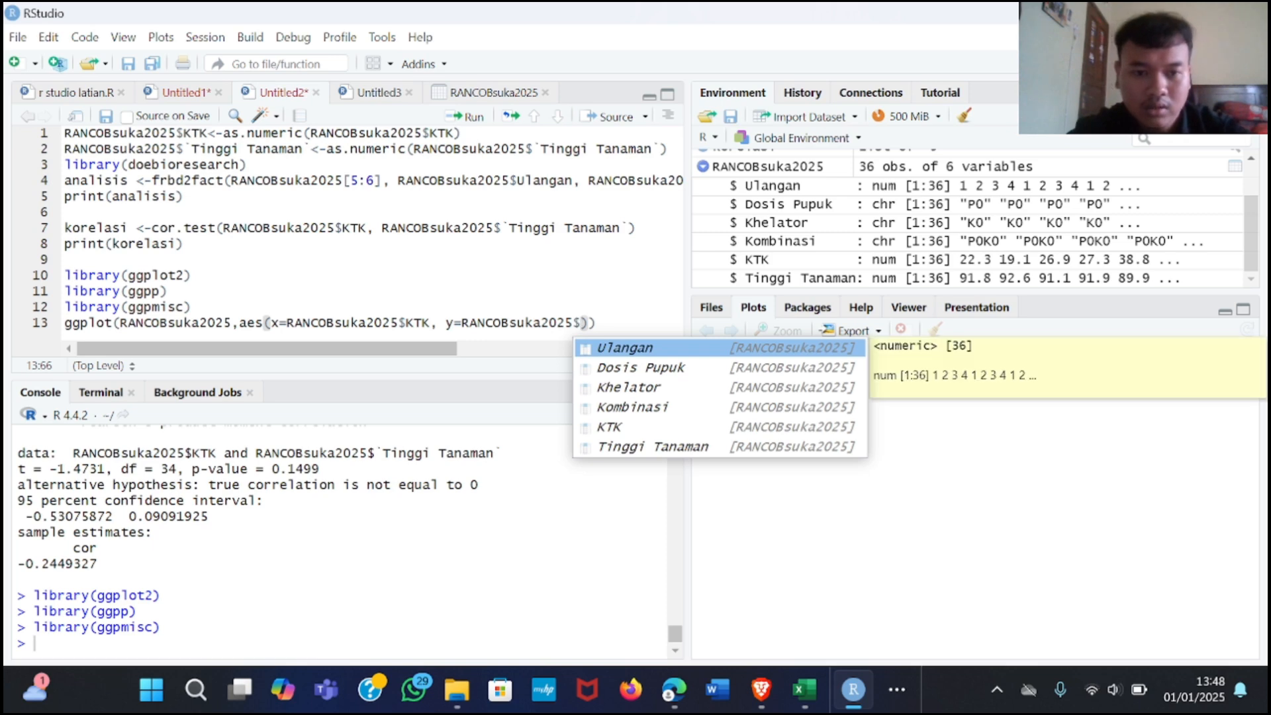
pyautogui.click(633, 446)
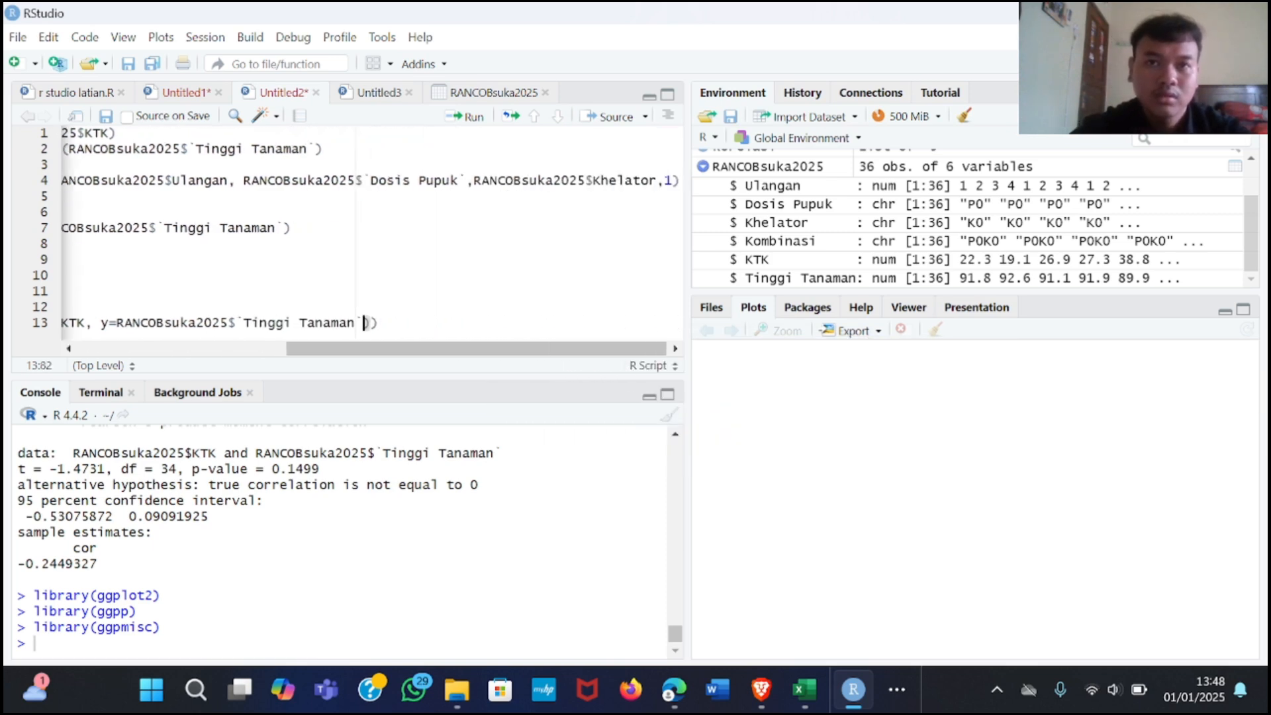
# Step: Append + after the closing parentheses of the ggplot call and start line 14 for its layers
pyautogui.click(381, 323)
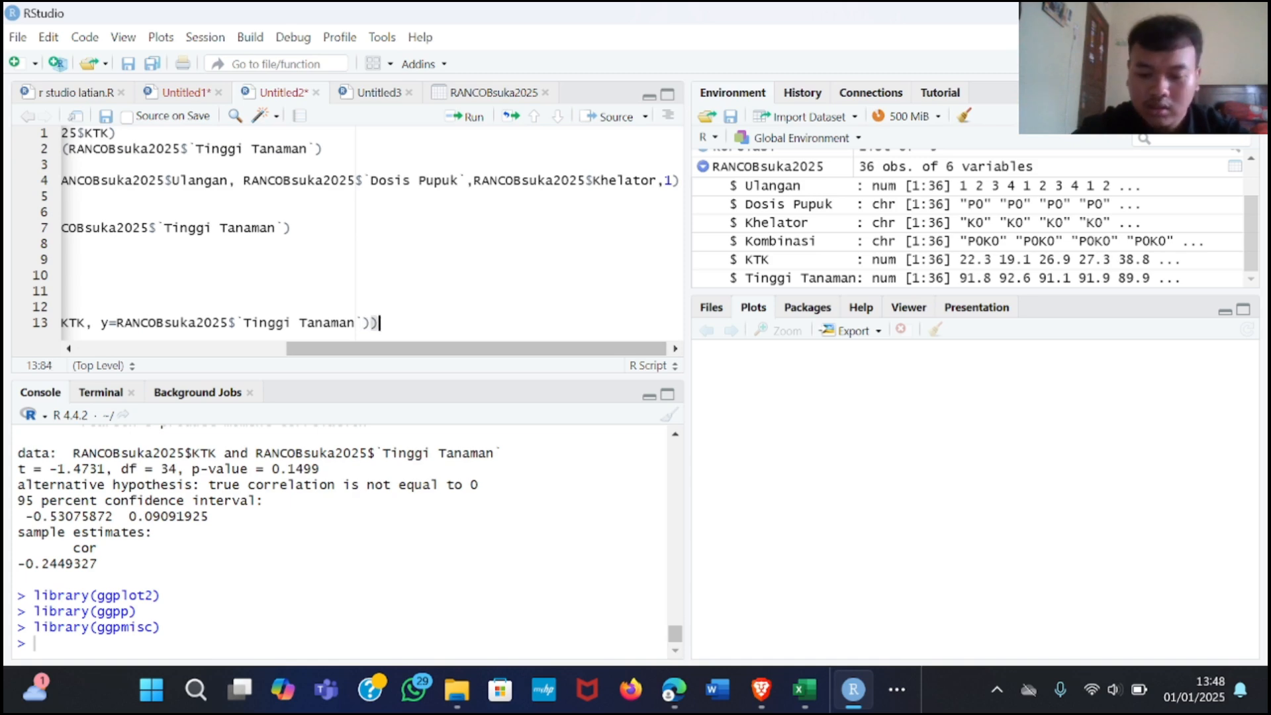
pyautogui.write('+')
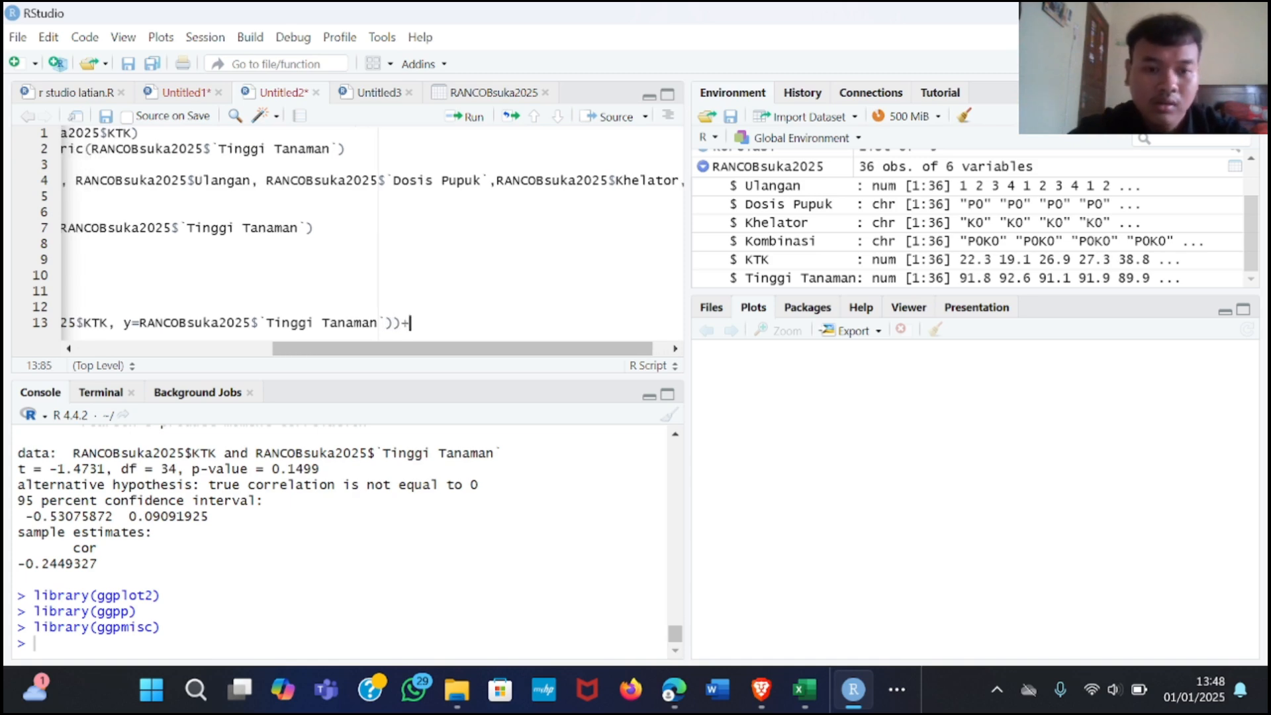
pyautogui.press('Return')
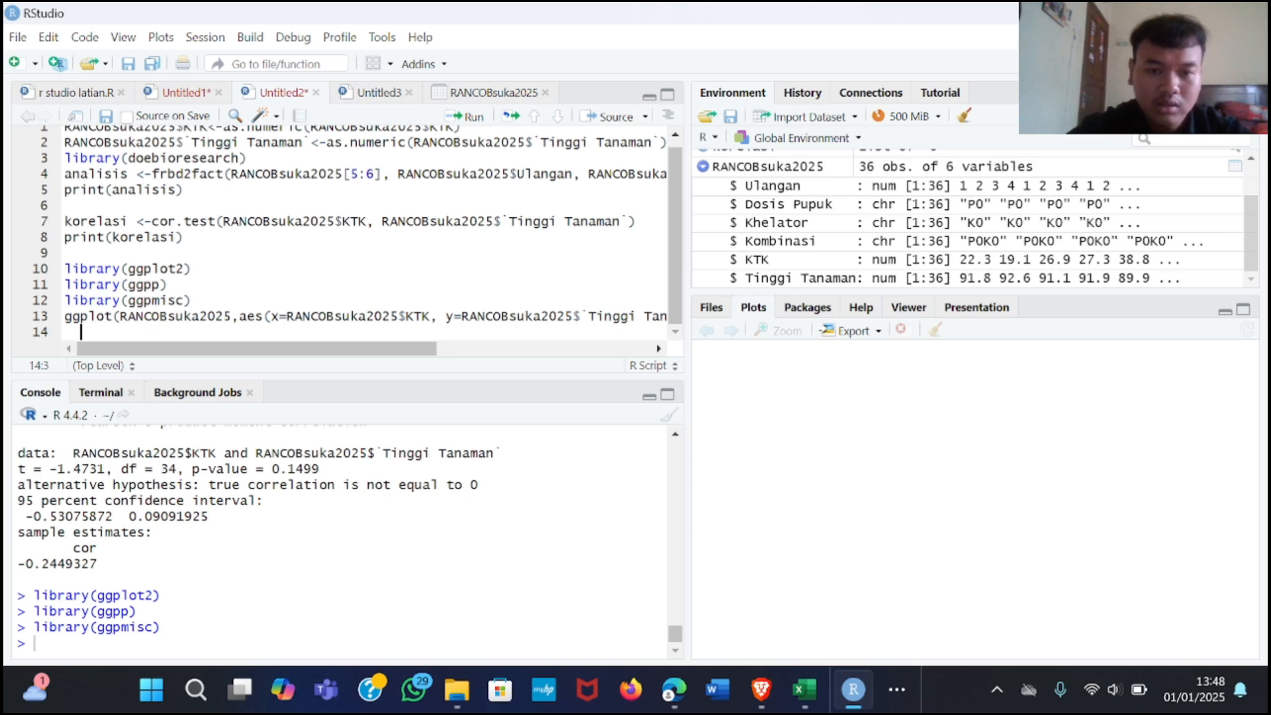
# Step: Switch to Notepad and copy the whole layer code from geom_point()+ through the closing parenthesis of stat_poly_eq()
pyautogui.click(885, 689)
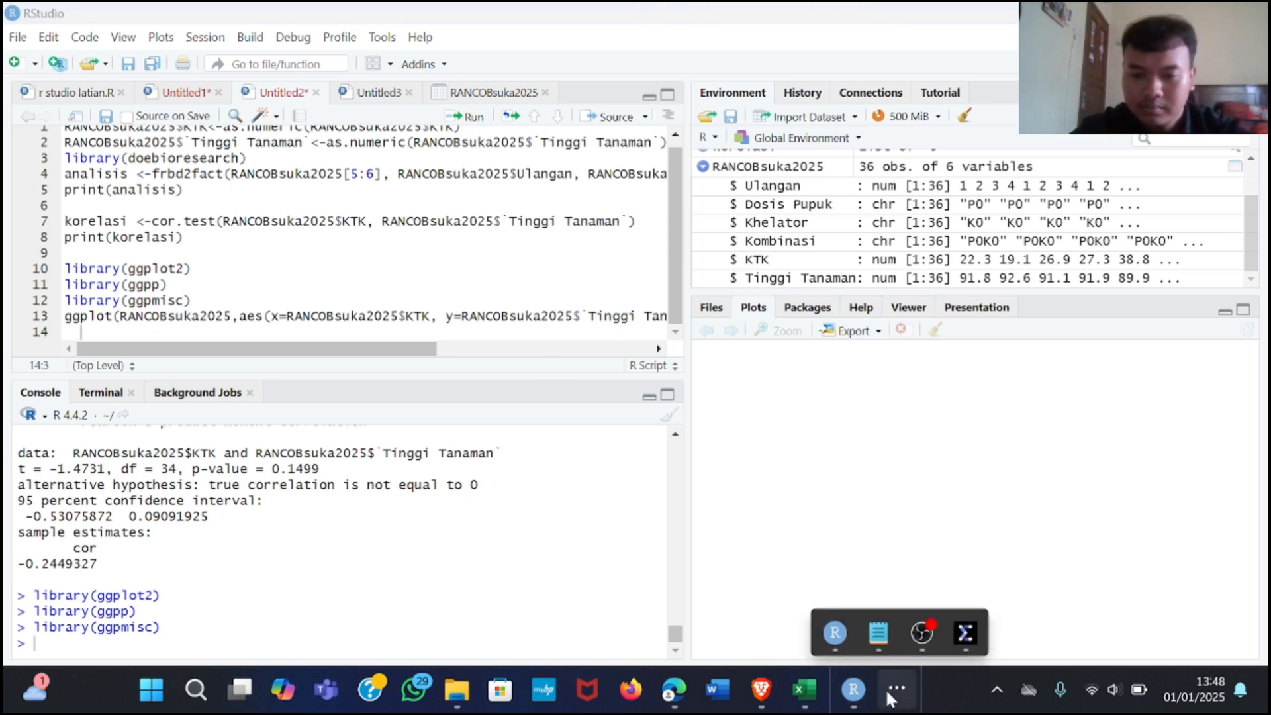
pyautogui.click(921, 627)
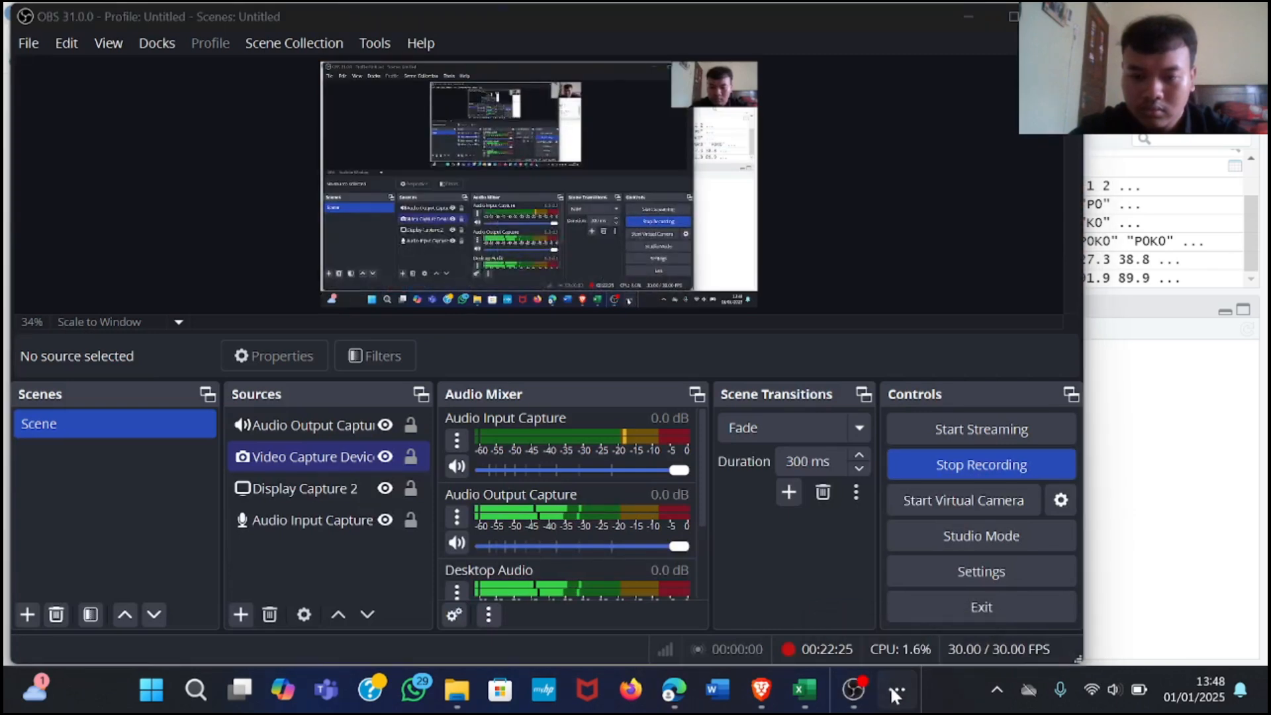
pyautogui.click(895, 690)
pyautogui.click(878, 630)
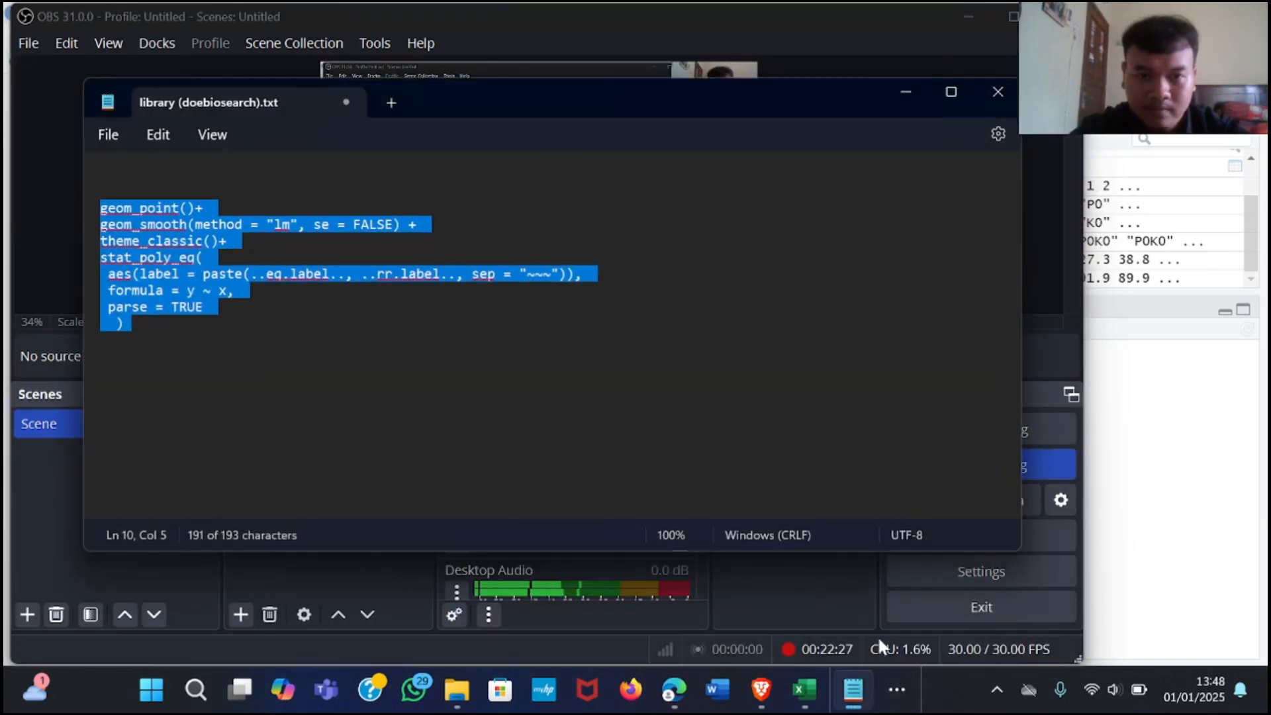
pyautogui.click(132, 323)
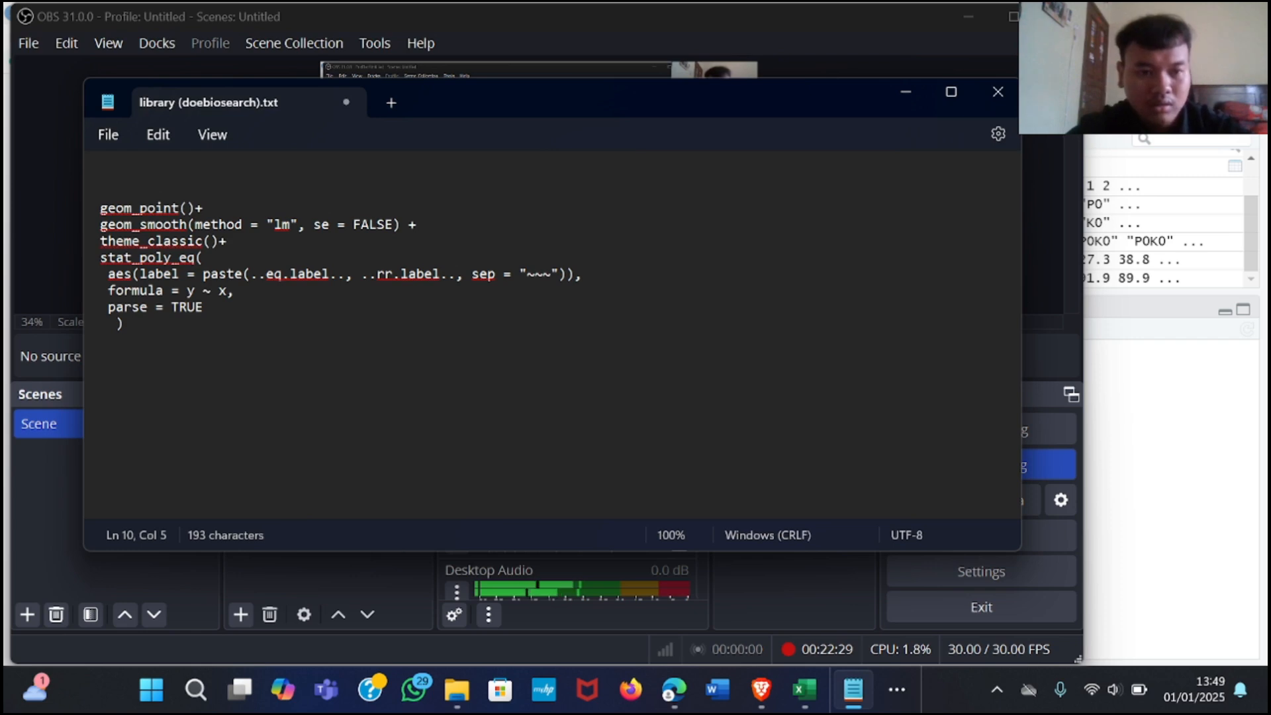
pyautogui.moveTo(133, 324); pyautogui.dragTo(106, 207)
pyautogui.hotkey('ctrl', 'c')
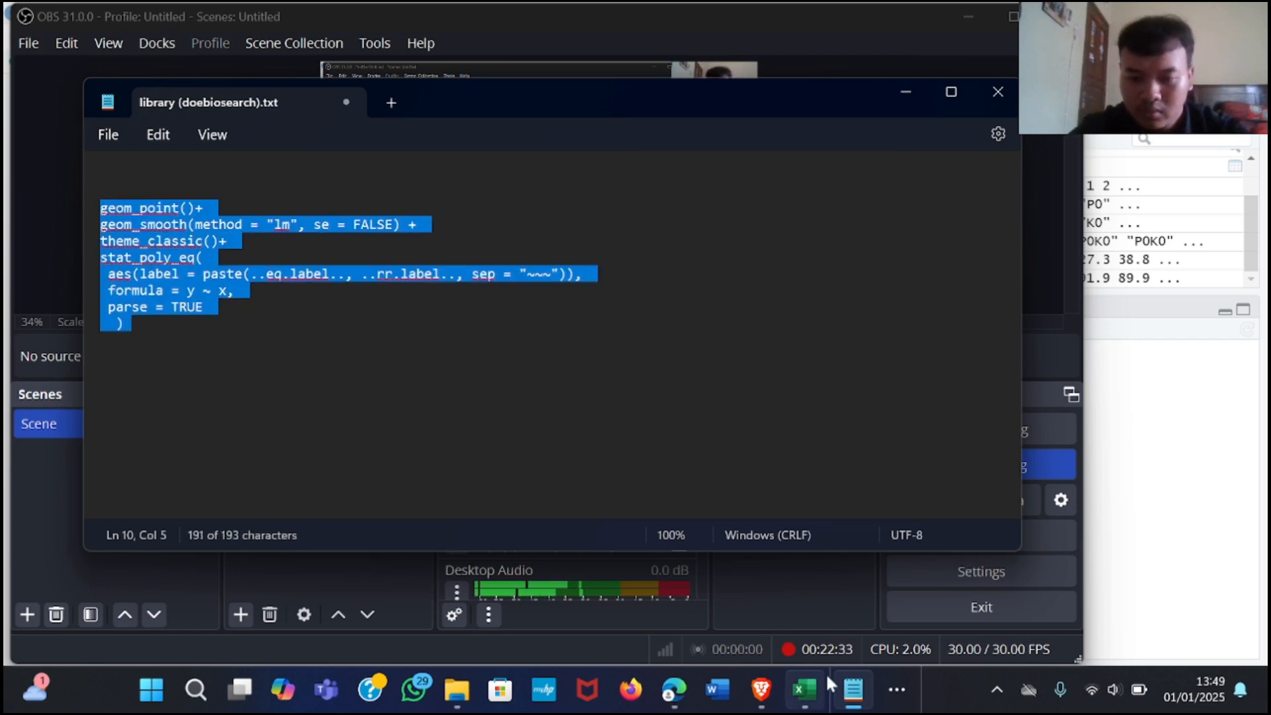
# Step: Return to RStudio, paste the copied layers from line 14 onward, and run the complete ggplot call
pyautogui.click(884, 704)
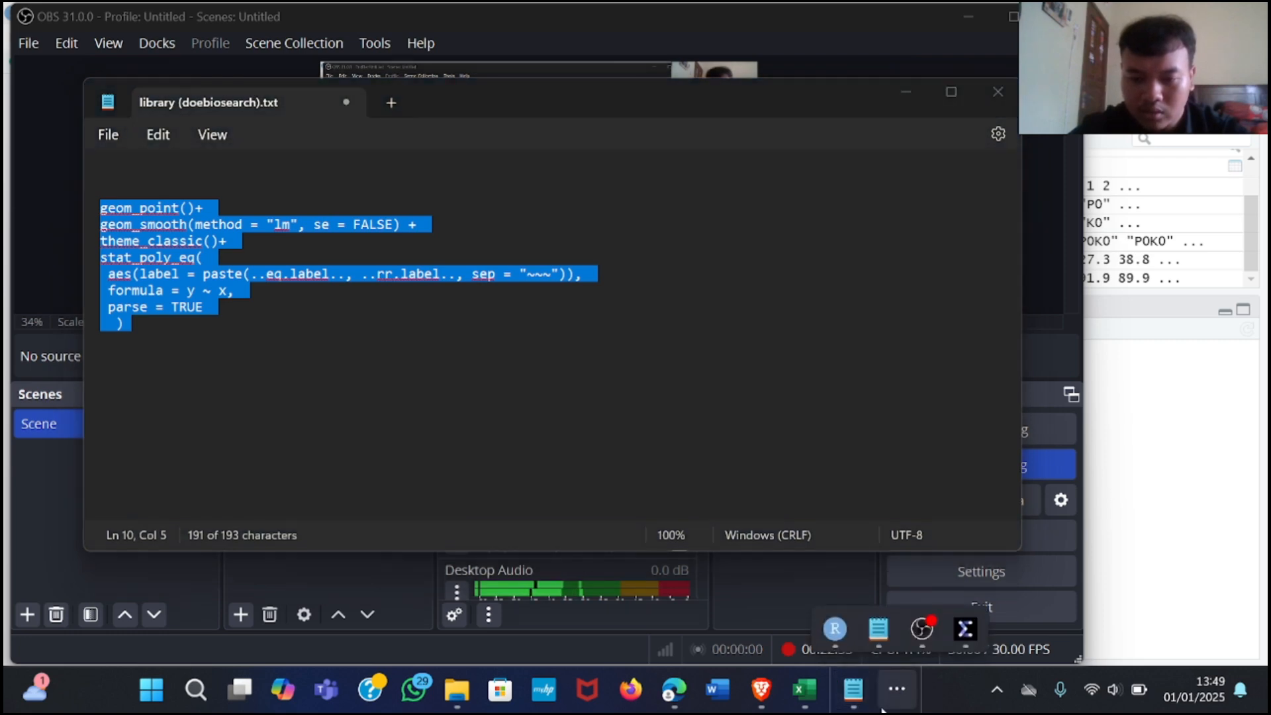
pyautogui.click(835, 629)
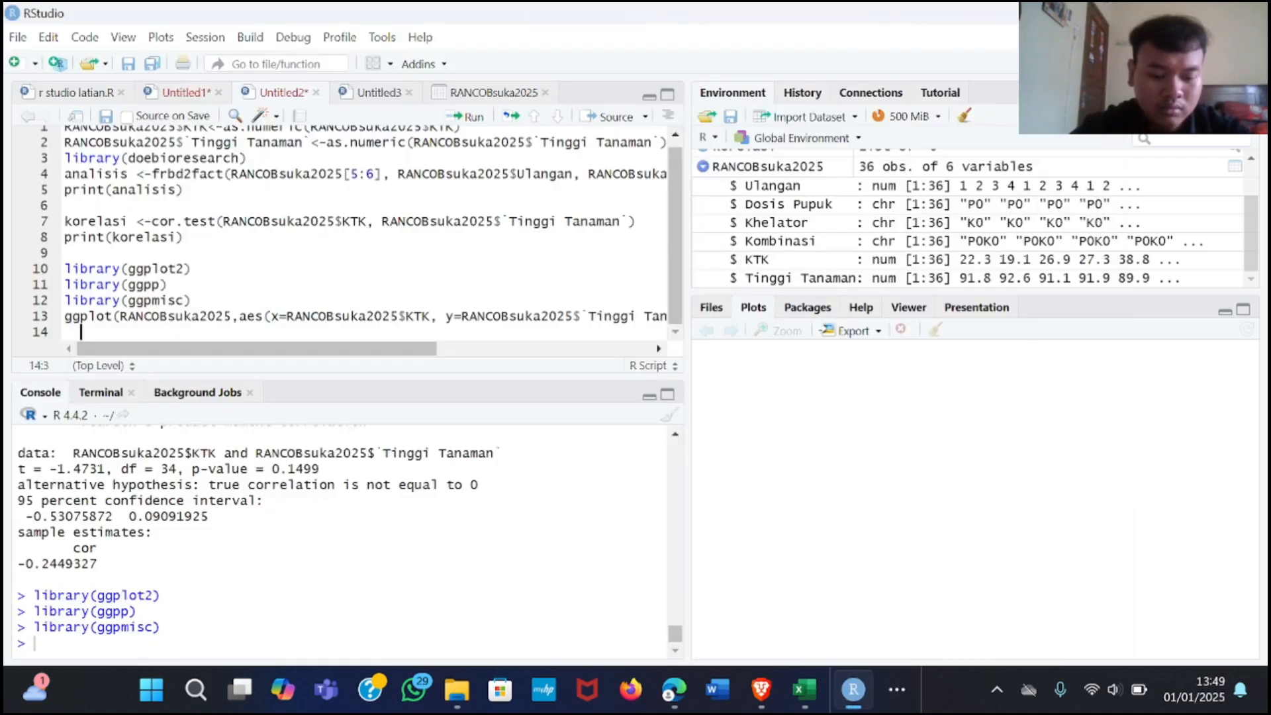
pyautogui.hotkey('ctrl', 'v')
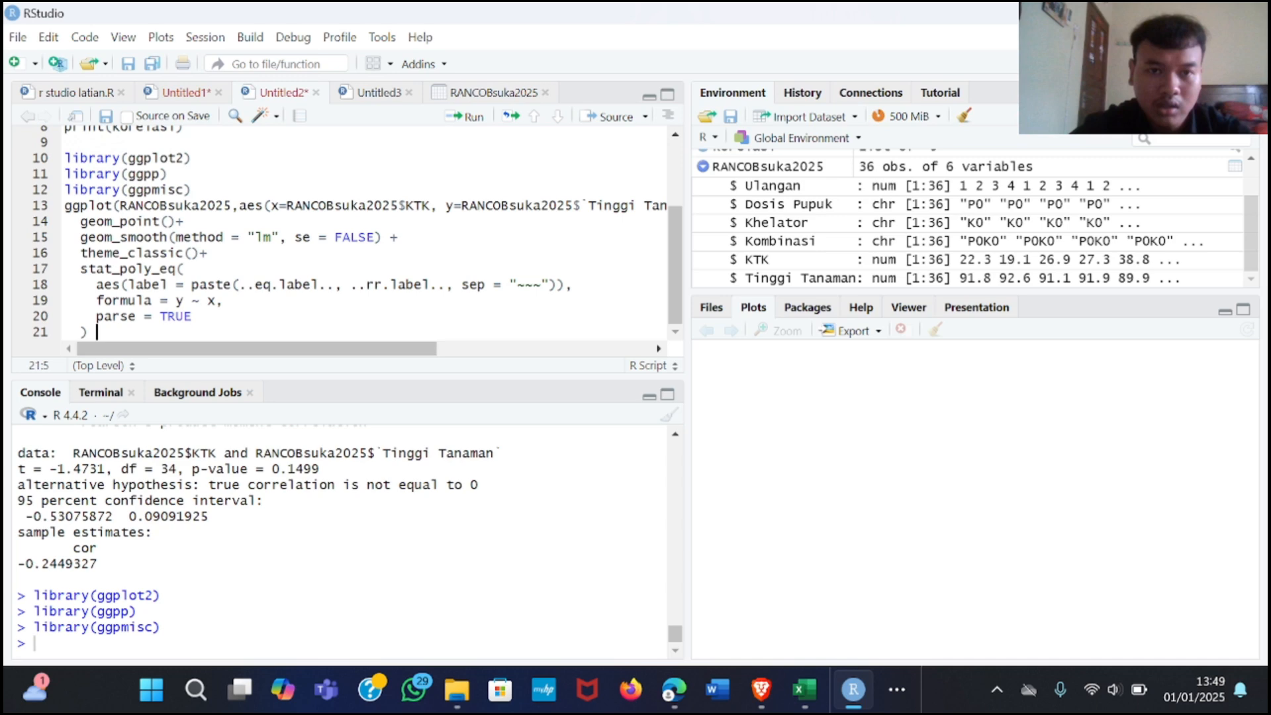
pyautogui.click(466, 118)
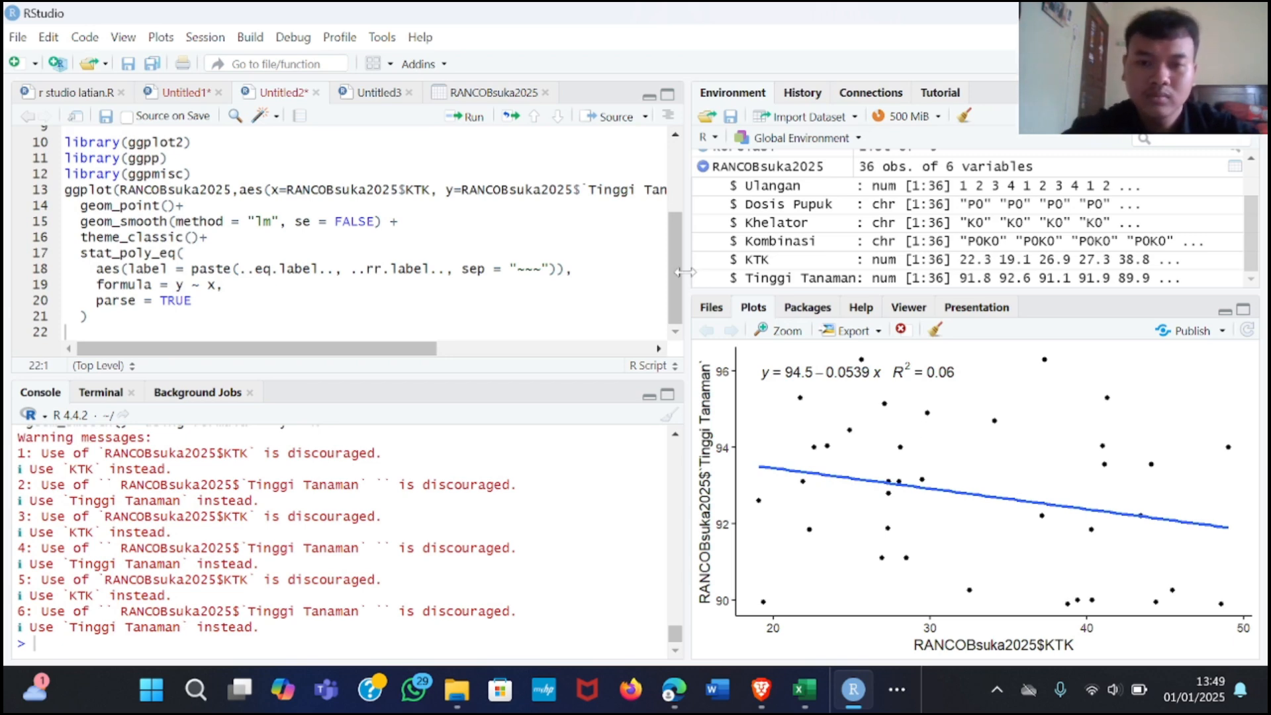
# Step: Review the script beside the plot, check the assignment questions in the Petunjuk Praktikum Rancob 2025 PDF in Edge, and return to RStudio
pyautogui.moveTo(676, 265); pyautogui.dragTo(683, 168)
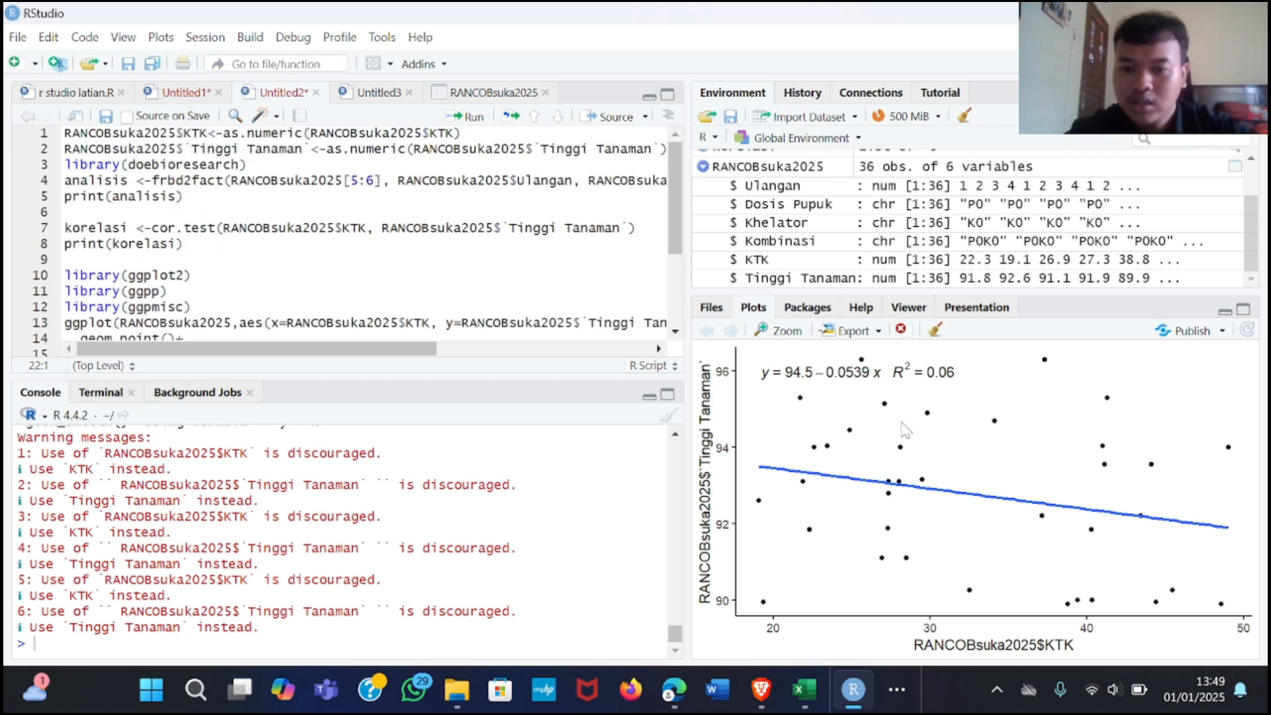
pyautogui.moveTo(678, 197); pyautogui.dragTo(680, 268)
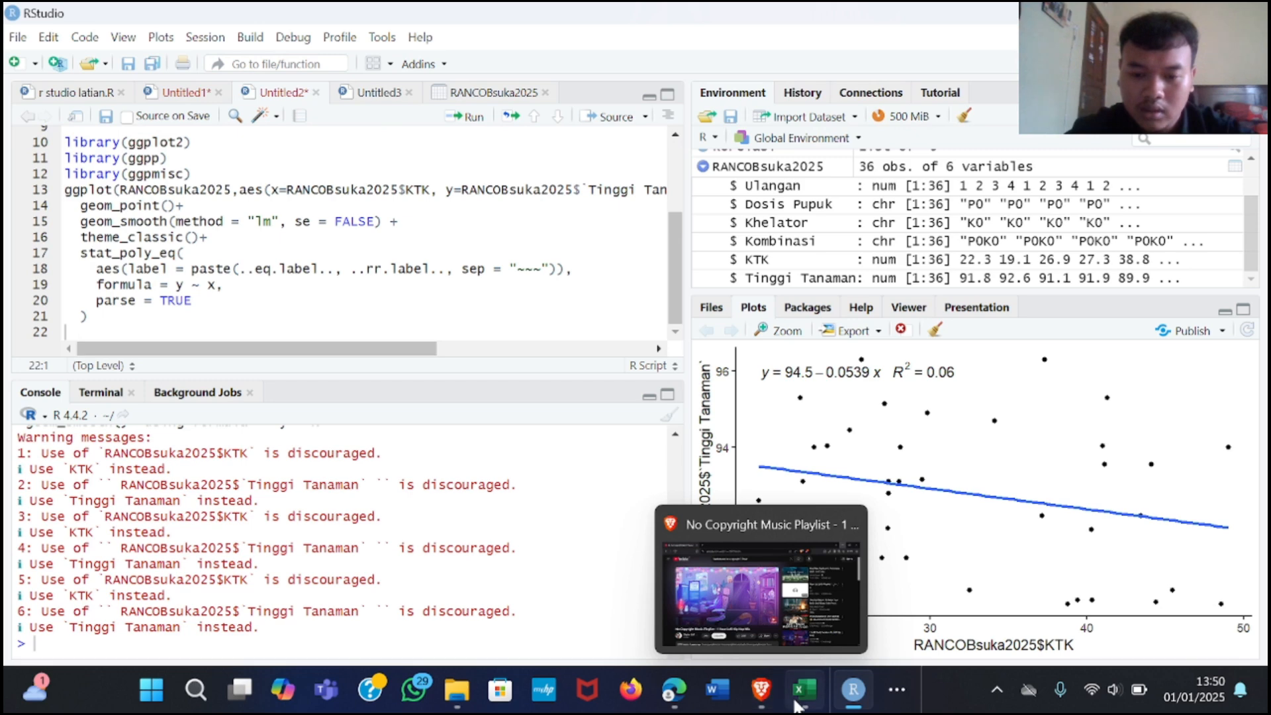
pyautogui.click(675, 691)
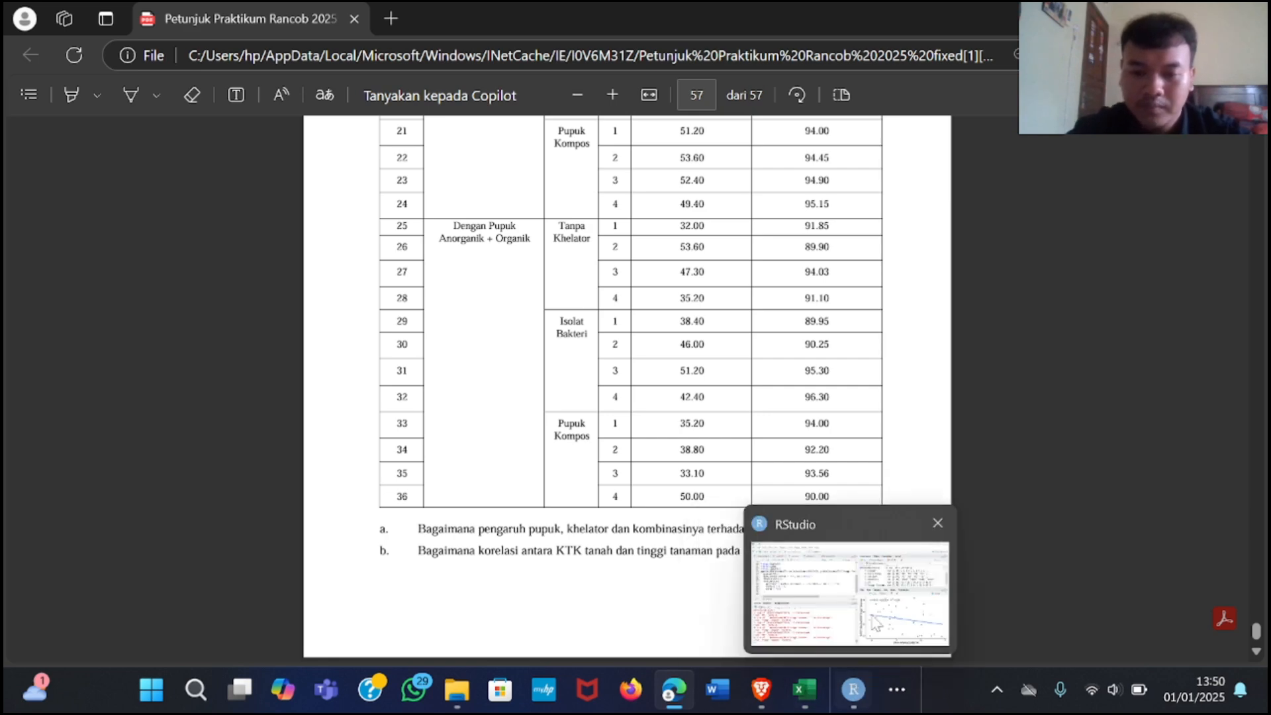
pyautogui.click(875, 609)
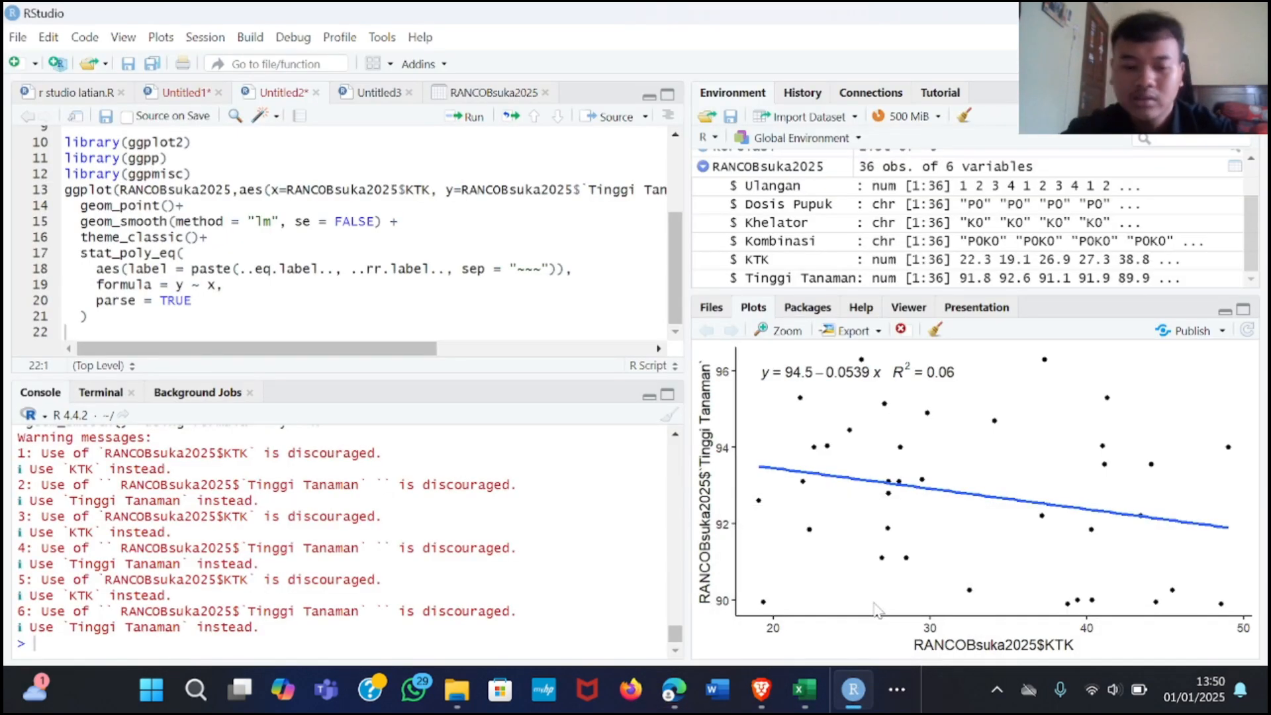